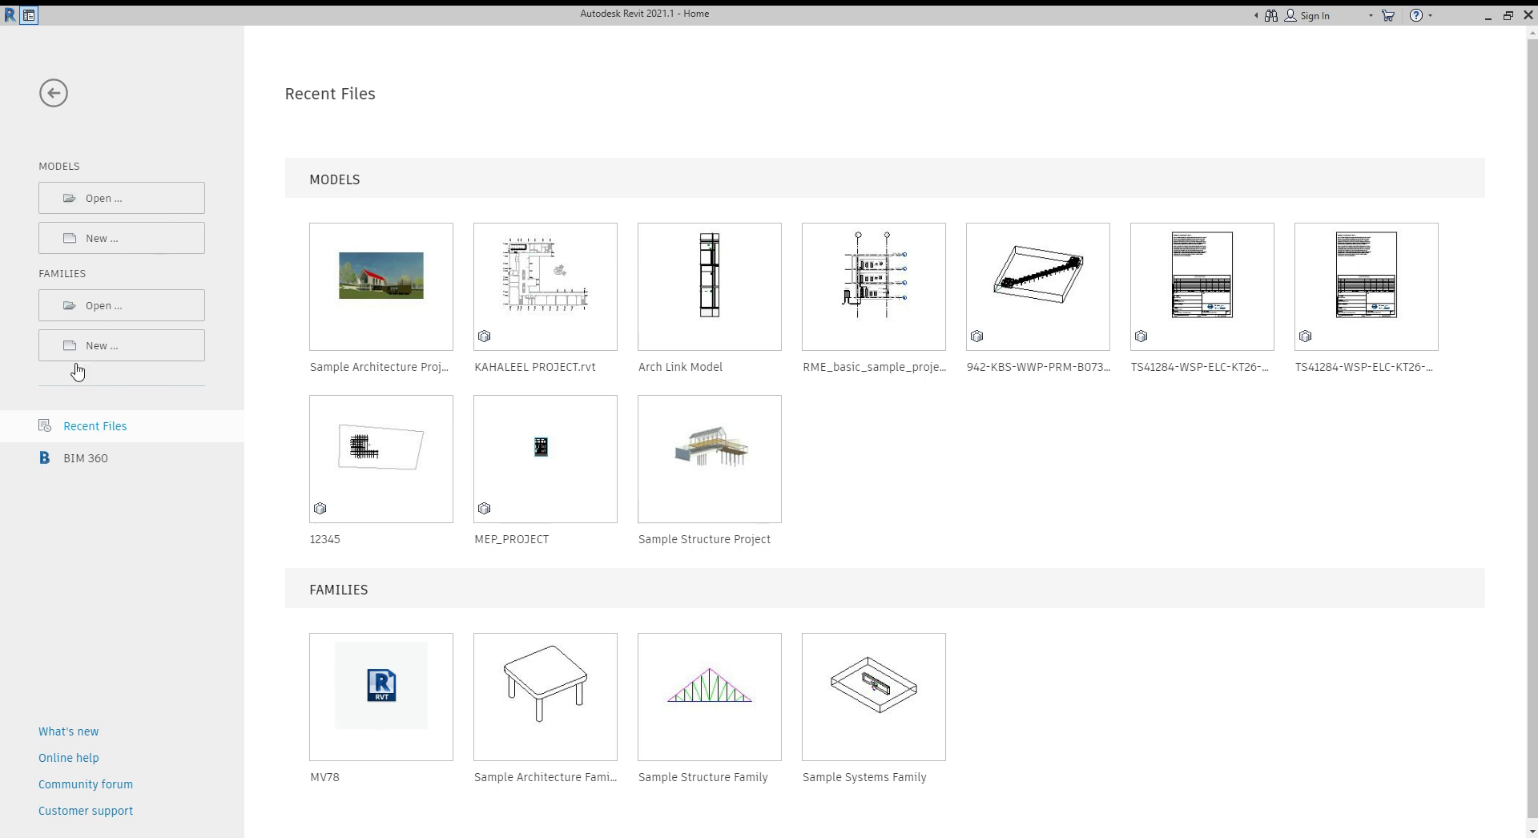
- Create a new family from the Metric Generic Model template in the English template folder
{"action": "left_click", "coordinate": [98, 353]}
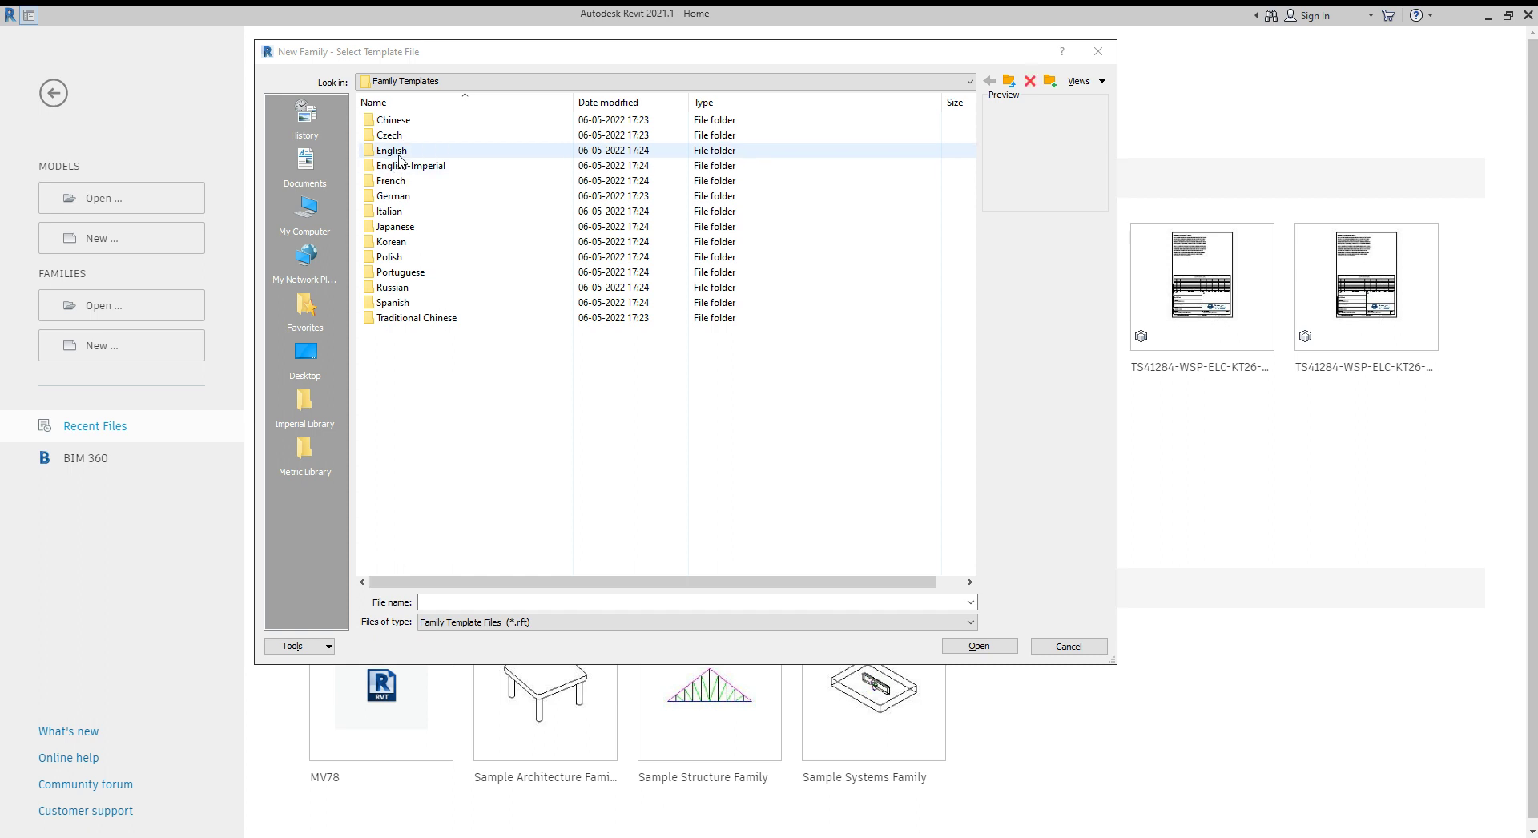
{"action": "double_click", "coordinate": [399, 152]}
{"action": "scroll", "coordinate": [424, 264], "scroll_direction": "down", "scroll_amount": 6}
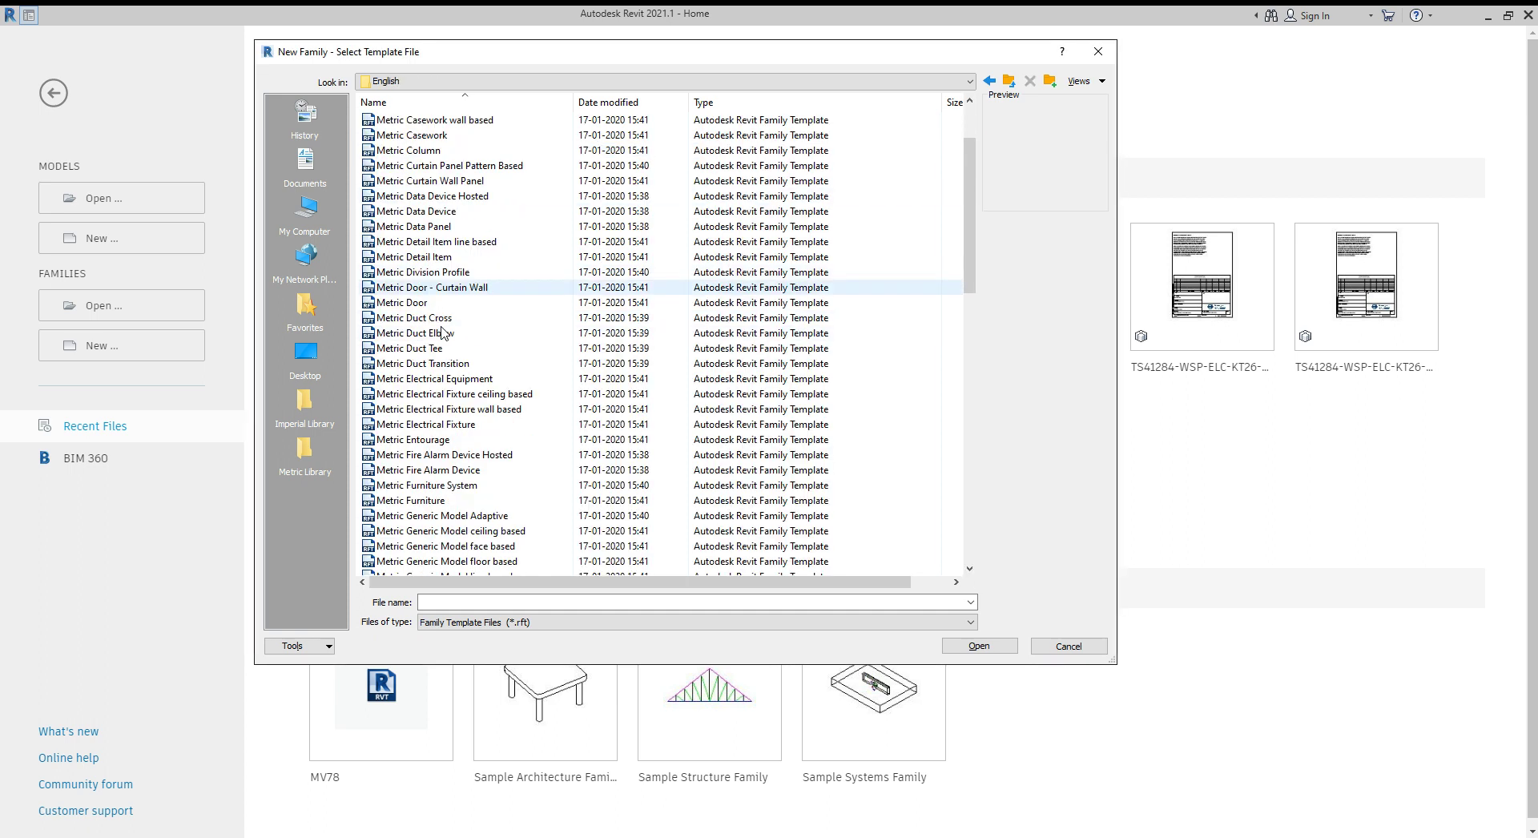
{"action": "scroll", "coordinate": [445, 333], "scroll_direction": "down", "scroll_amount": 13}
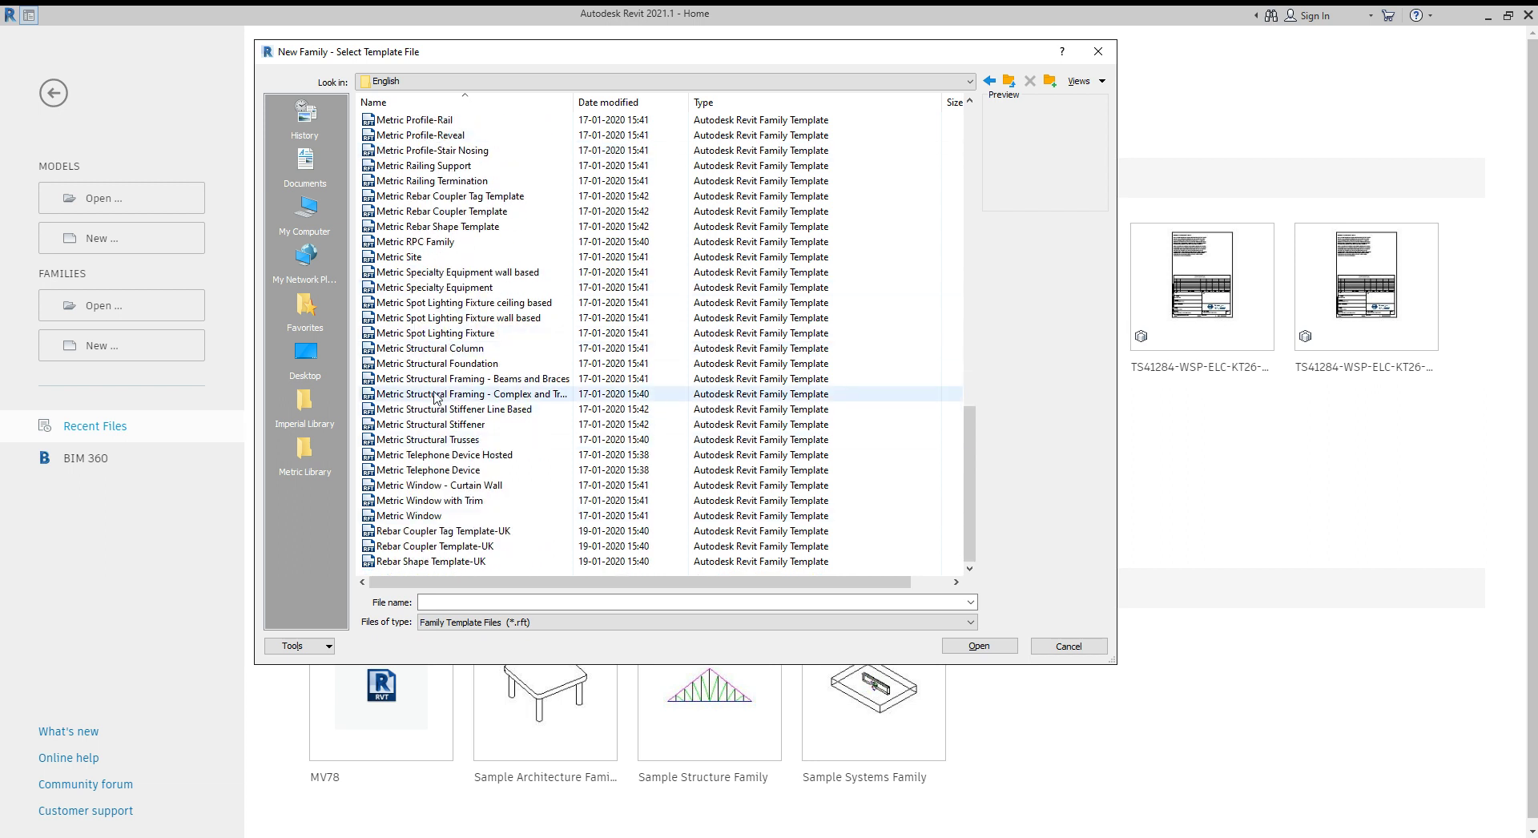
{"action": "scroll", "coordinate": [437, 352], "scroll_direction": "up", "scroll_amount": 3}
{"action": "scroll", "coordinate": [432, 361], "scroll_direction": "up", "scroll_amount": 2}
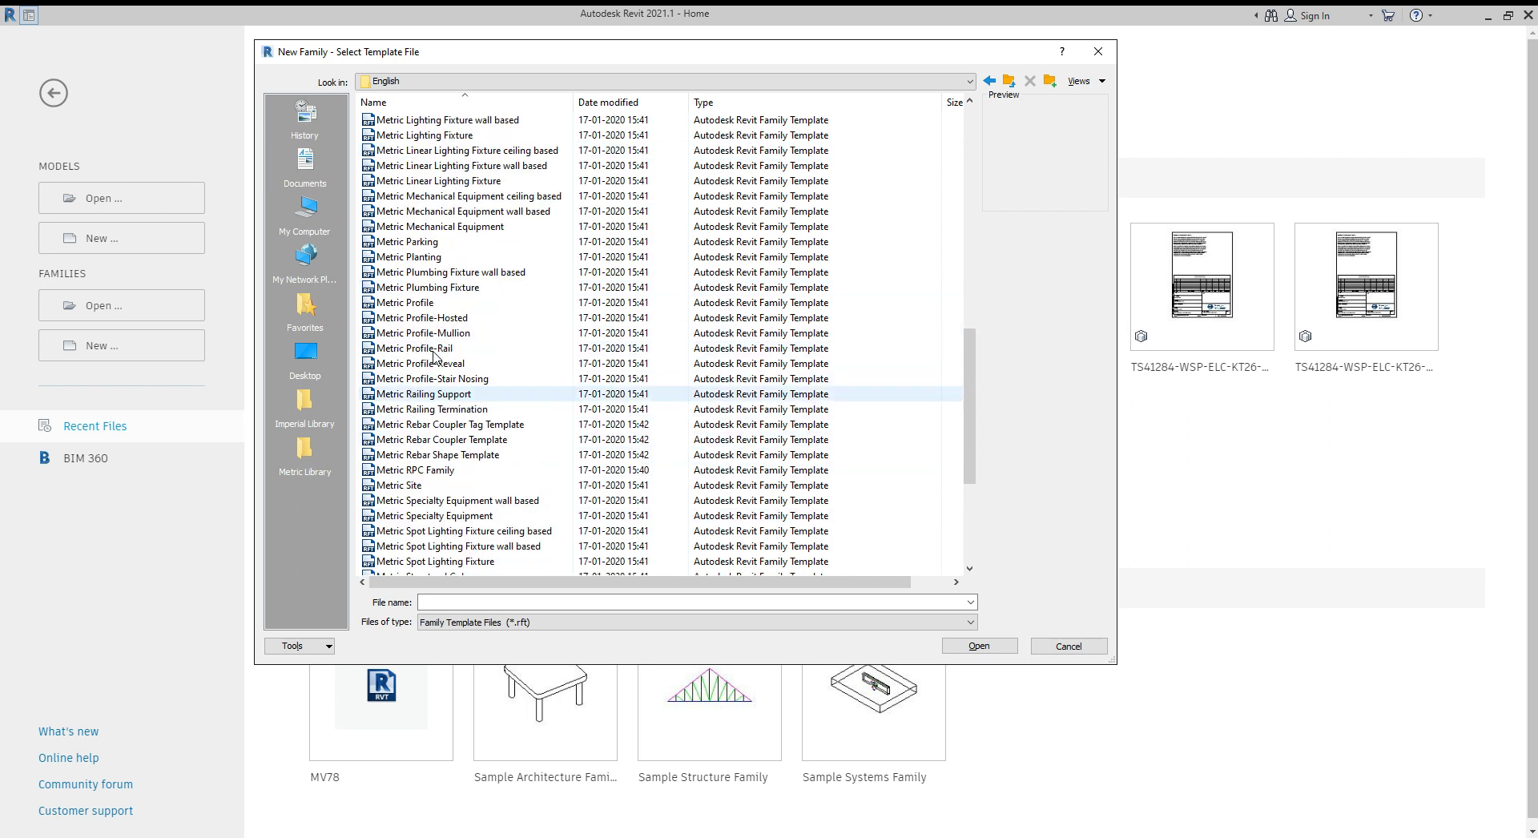
{"action": "scroll", "coordinate": [489, 481], "scroll_direction": "up", "scroll_amount": 4}
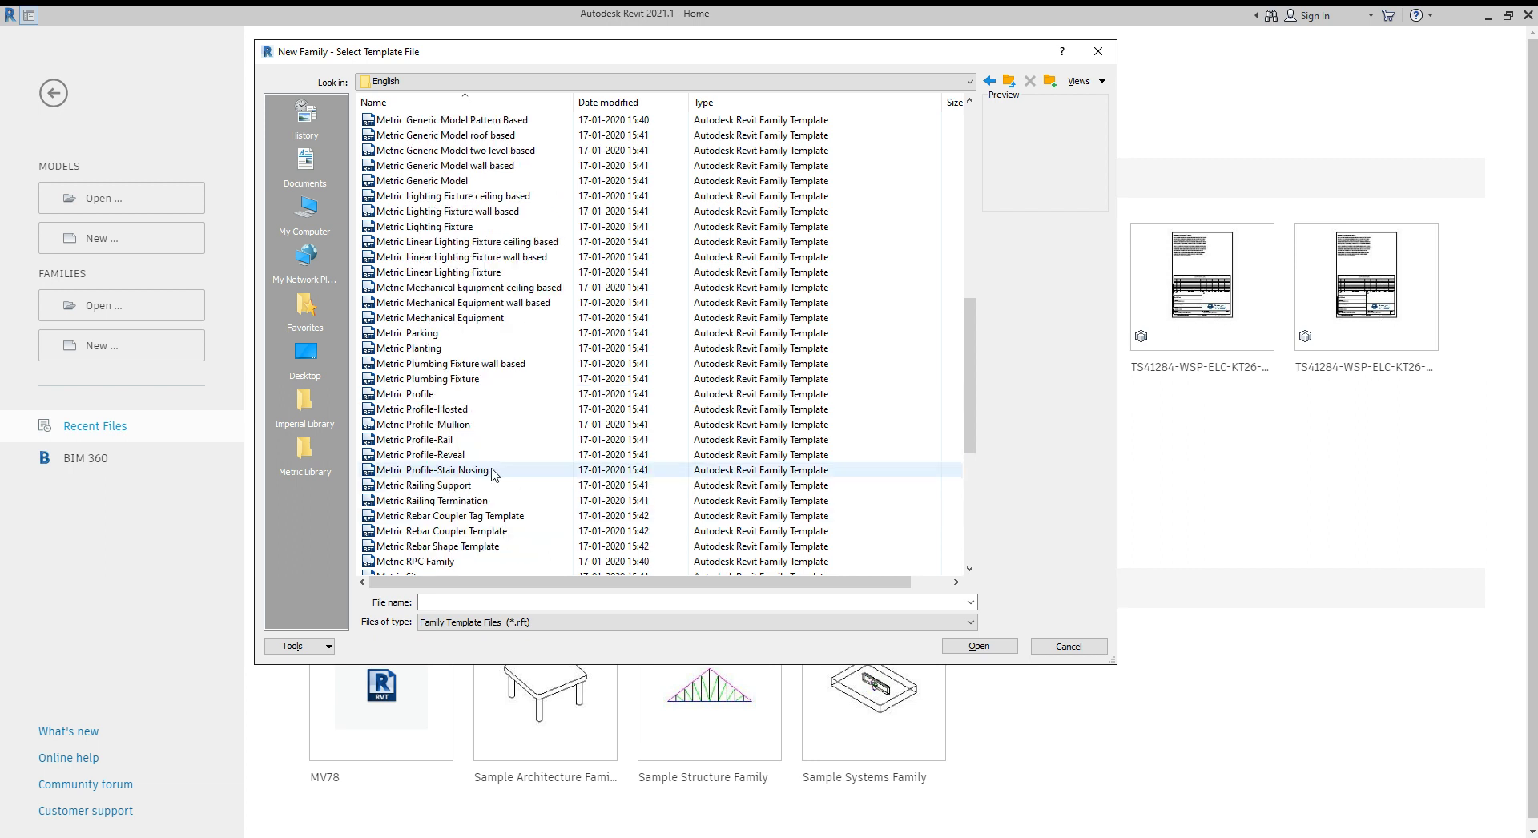
{"action": "scroll", "coordinate": [484, 407], "scroll_direction": "up", "scroll_amount": 2}
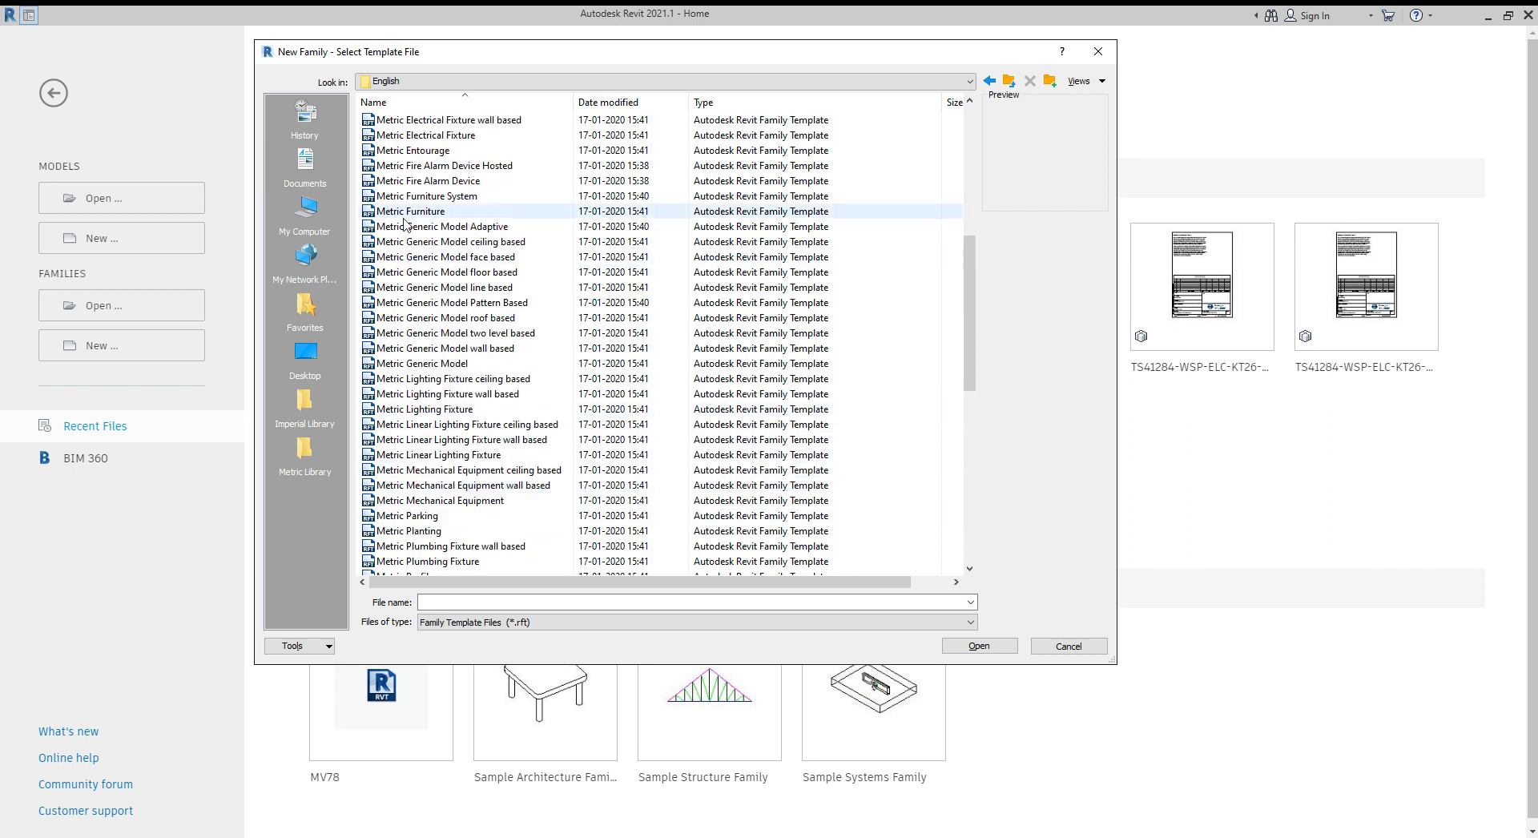
{"action": "left_click", "coordinate": [425, 364]}
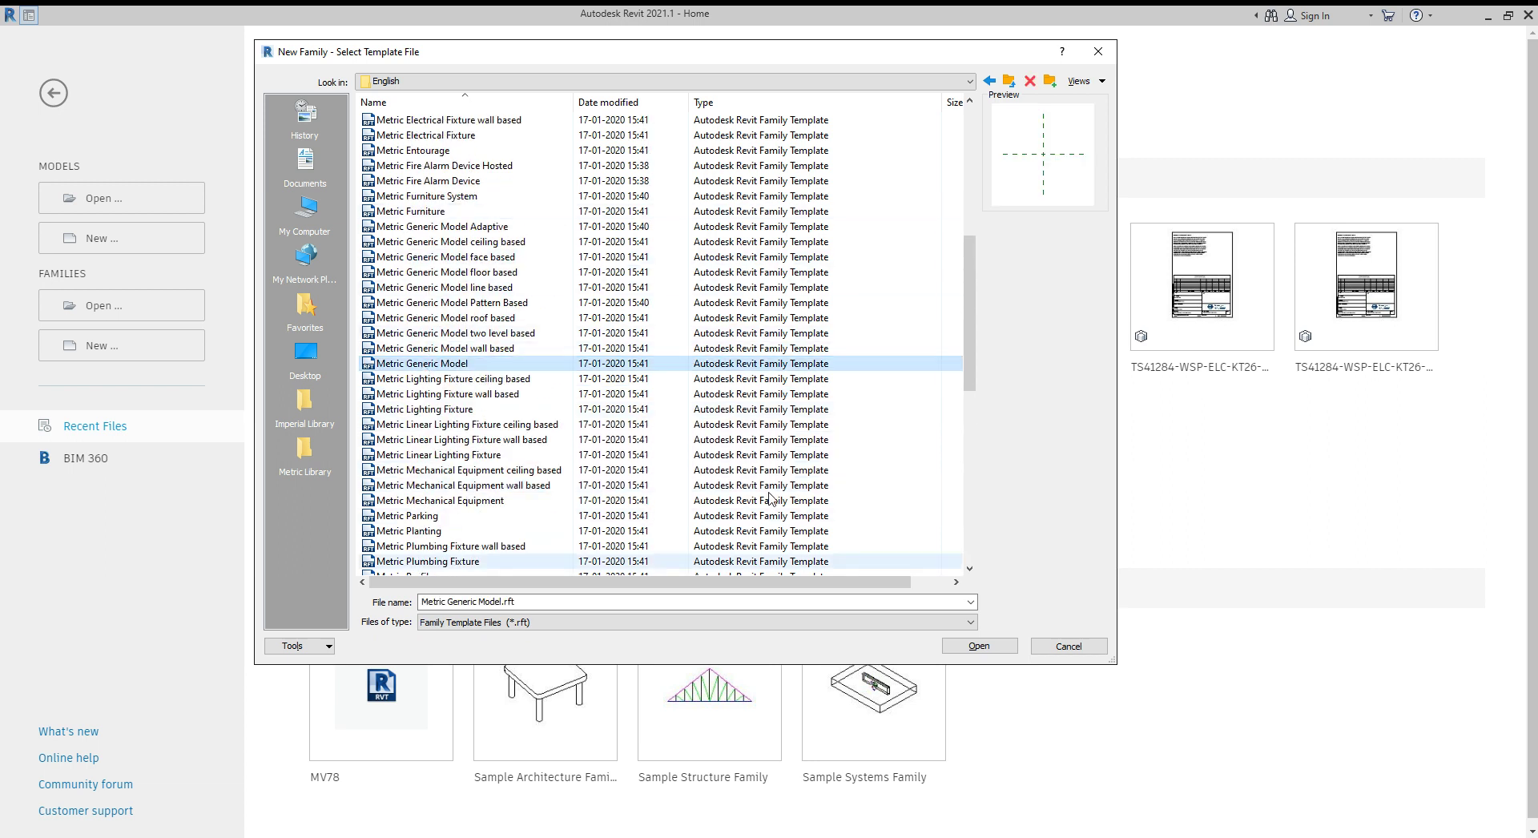
{"action": "left_click", "coordinate": [978, 648]}
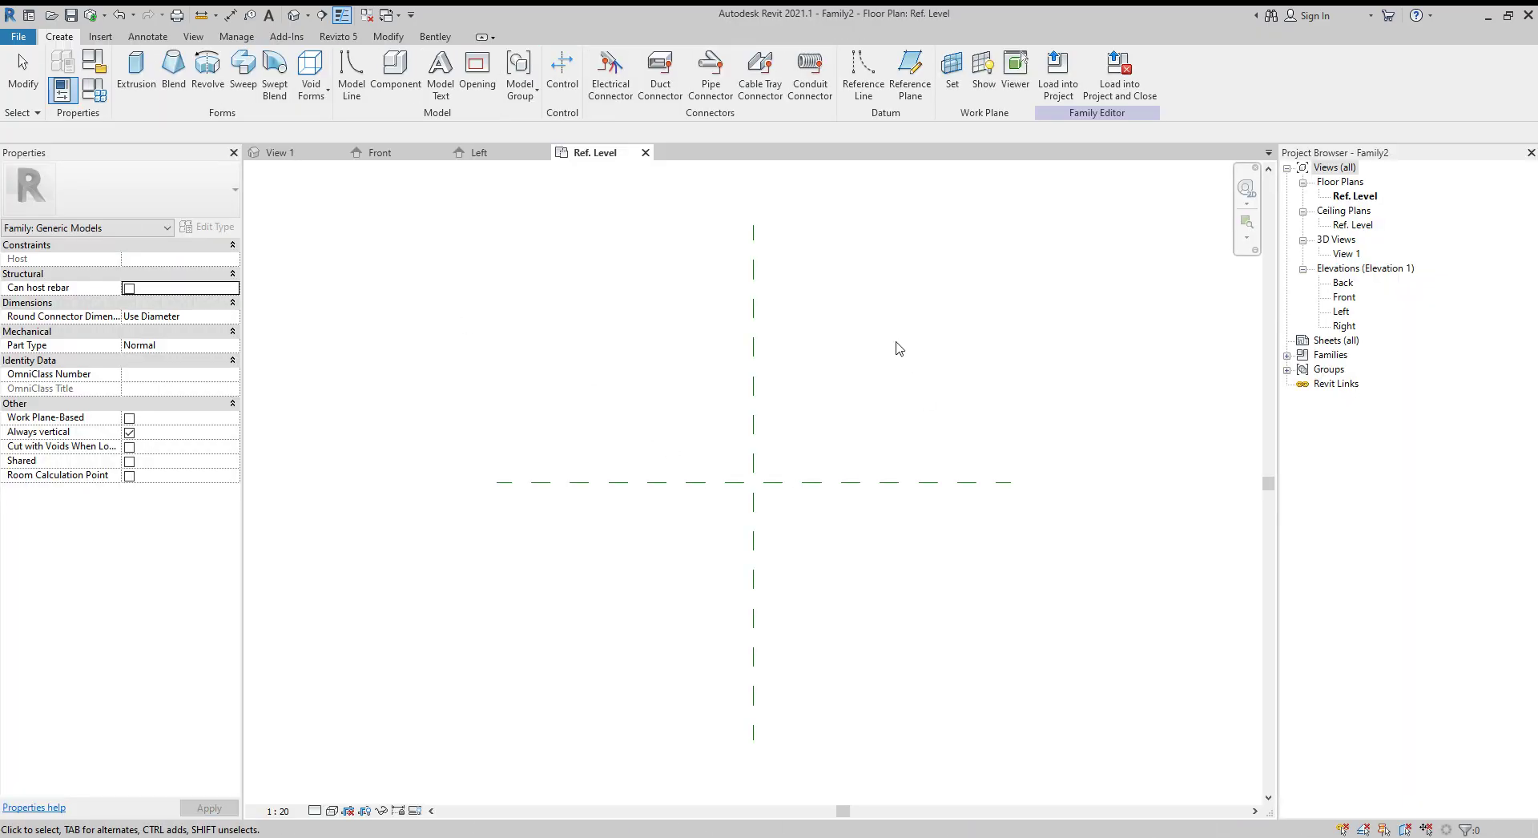
{"action": "left_click_drag", "start_coordinate": [897, 349], "coordinate": [656, 551]}
{"action": "left_click", "coordinate": [928, 426]}
{"action": "left_click_drag", "start_coordinate": [911, 341], "coordinate": [664, 570]}
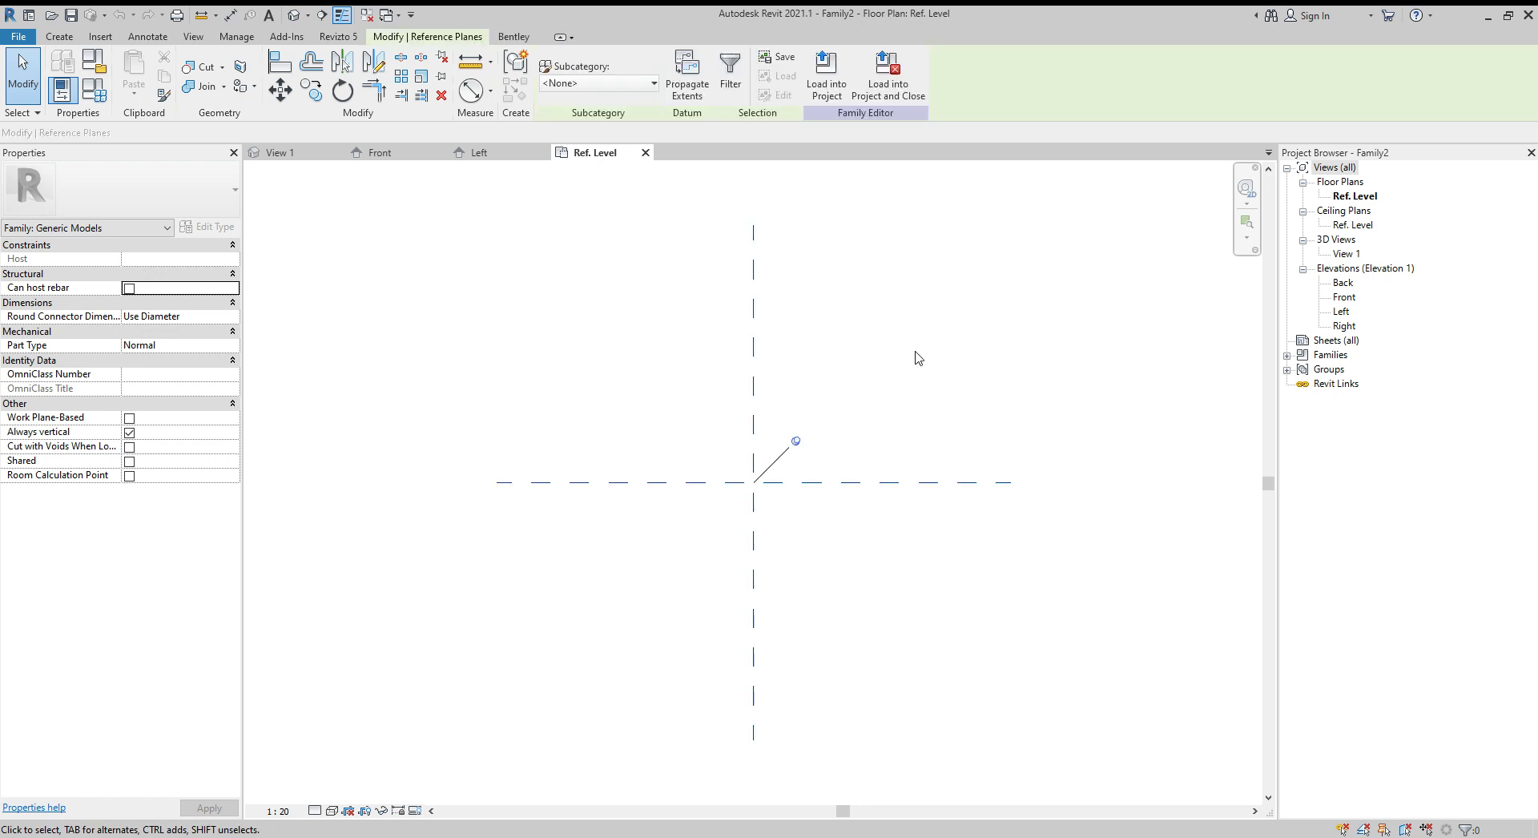
{"action": "left_click_drag", "start_coordinate": [1058, 357], "coordinate": [556, 567]}
{"action": "left_click_drag", "start_coordinate": [948, 337], "coordinate": [749, 501]}
{"action": "left_click", "coordinate": [939, 580]}
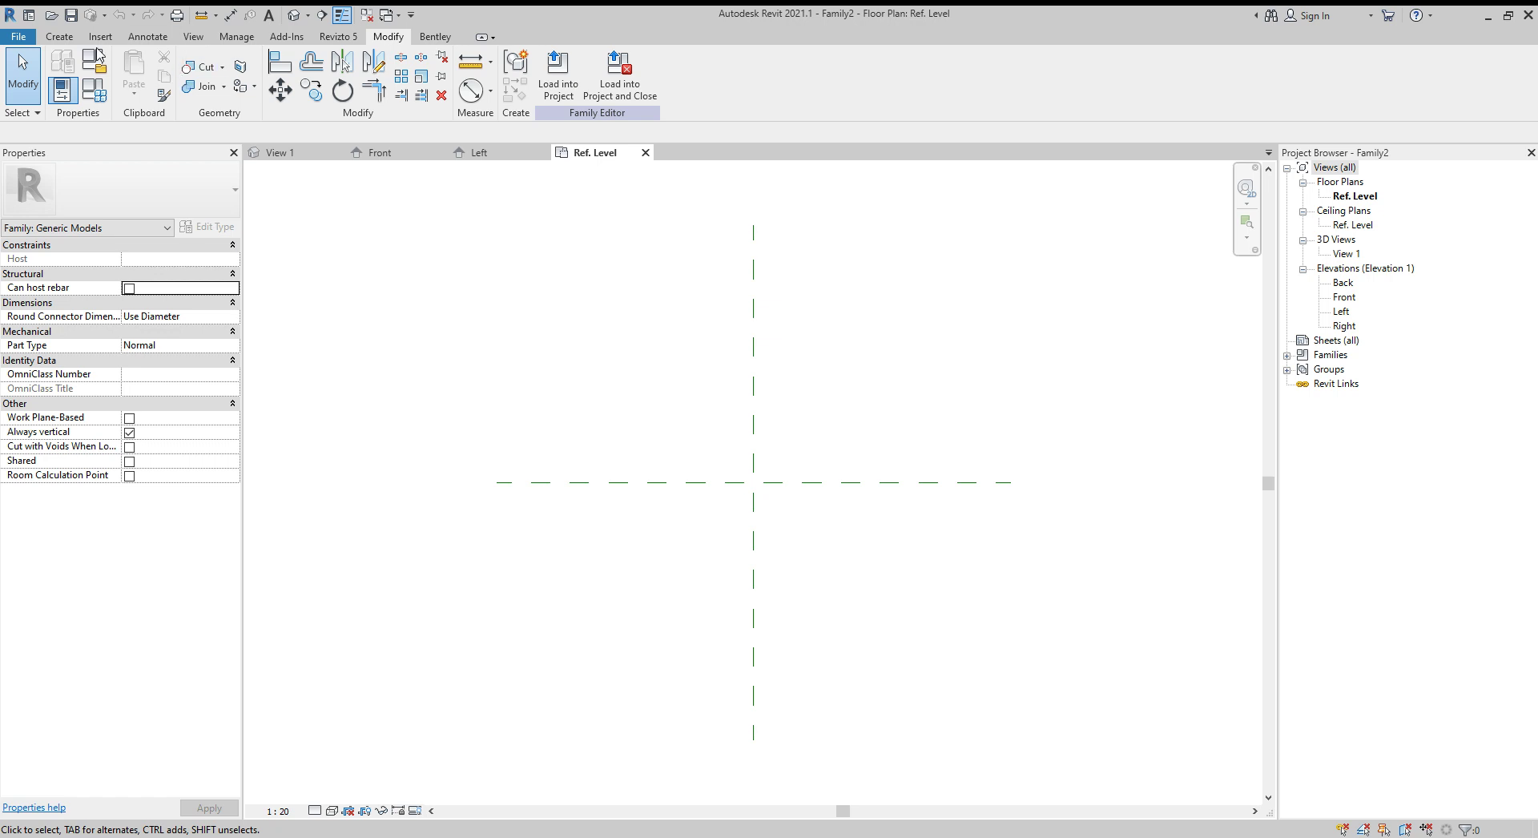
{"action": "left_click_drag", "start_coordinate": [845, 426], "coordinate": [691, 539]}
{"action": "left_click", "coordinate": [808, 546]}
- Change the family category to Mechanical Equipment
{"action": "left_click", "coordinate": [91, 67]}
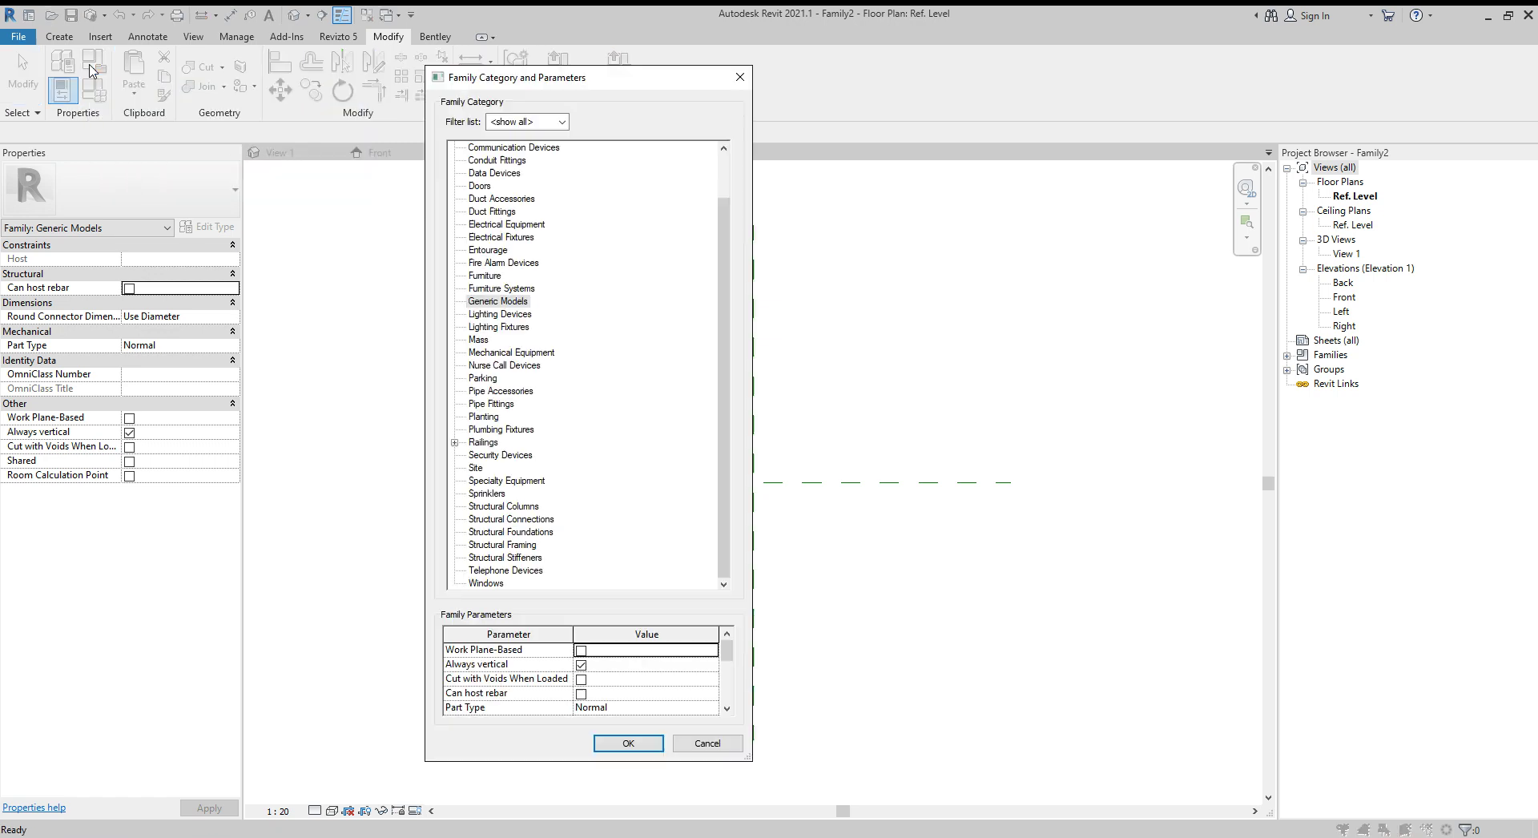
{"action": "left_click", "coordinate": [504, 305]}
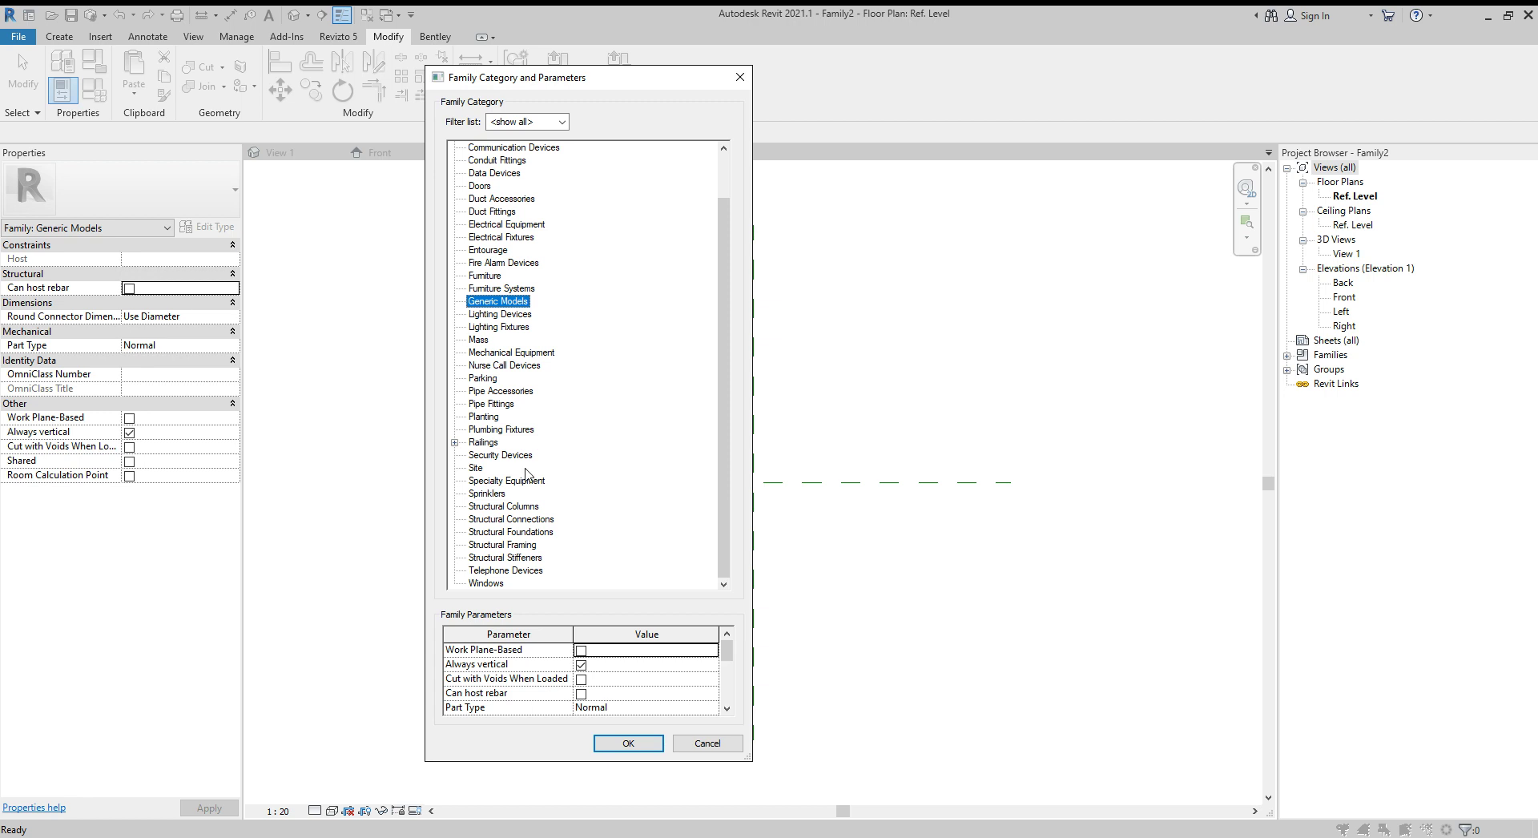
{"action": "left_click", "coordinate": [508, 391]}
{"action": "scroll", "coordinate": [527, 507], "scroll_direction": "up", "scroll_amount": 2}
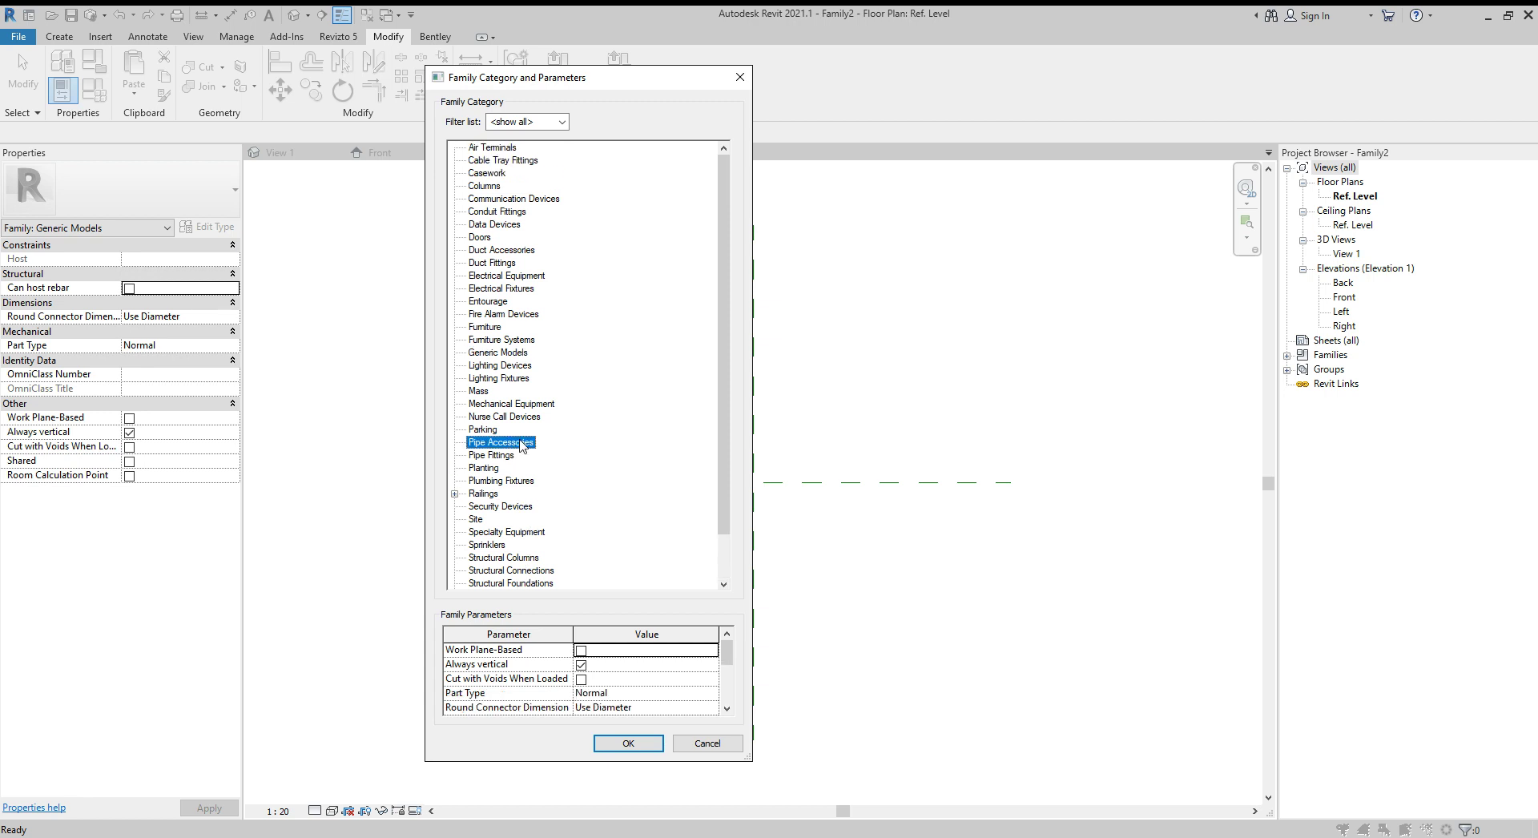
{"action": "left_click", "coordinate": [503, 405]}
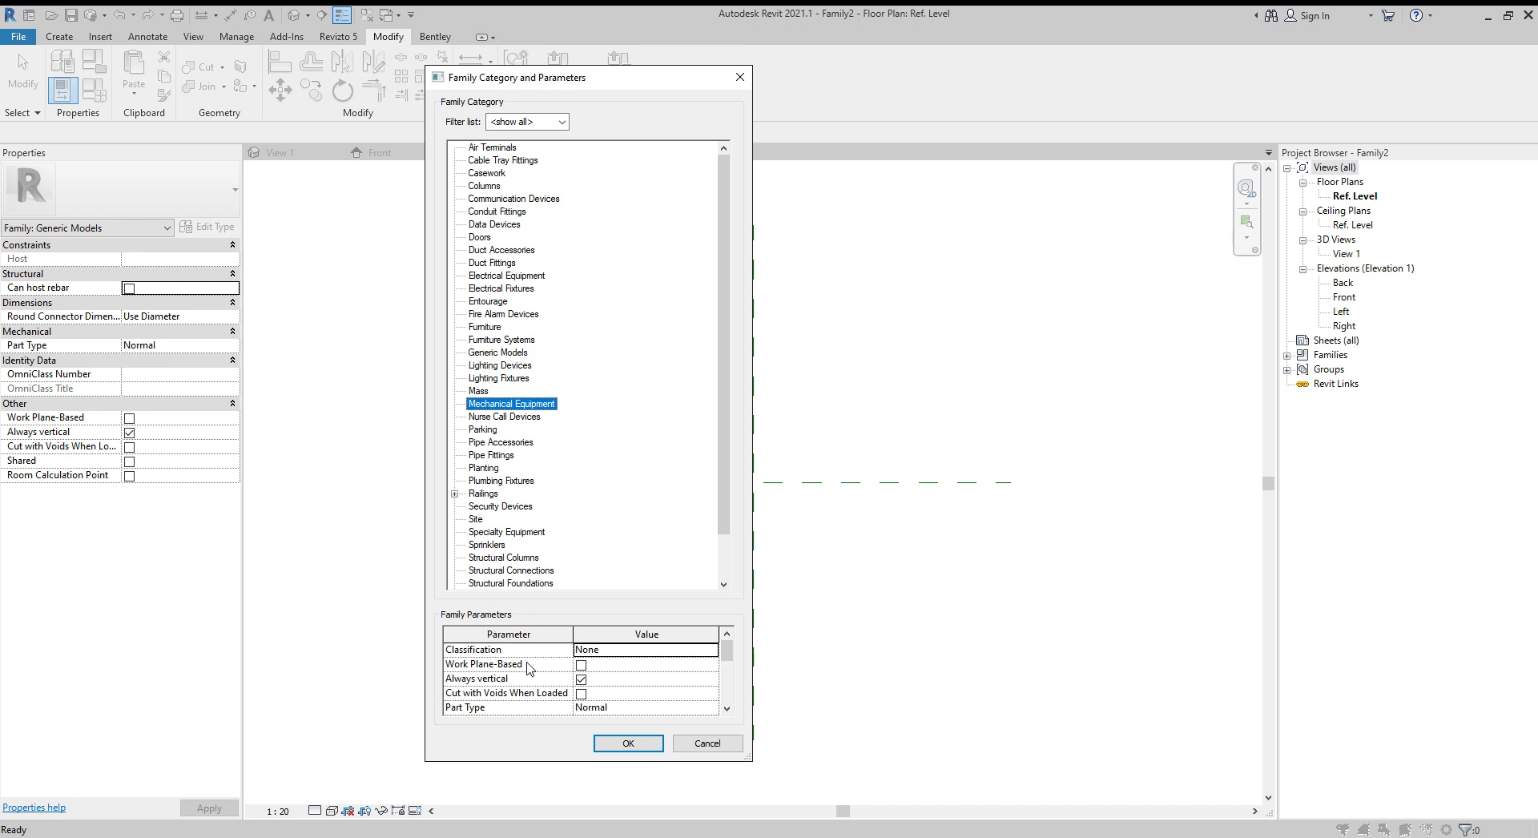
- Make the family work plane-based, keep the Normal part type, and accept the family category settings
{"action": "left_click", "coordinate": [580, 667]}
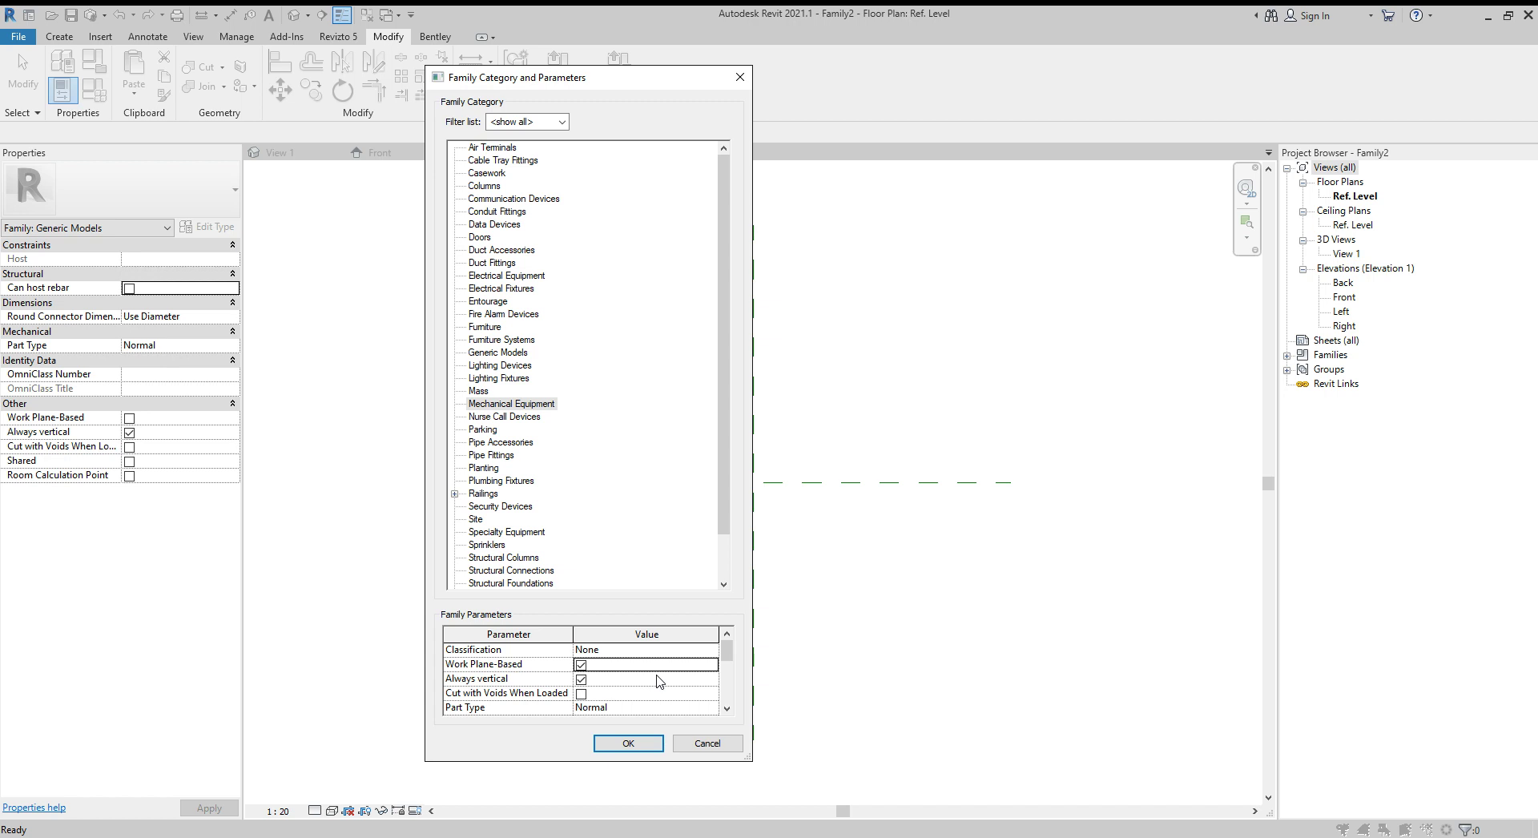
{"action": "scroll", "coordinate": [658, 681], "scroll_direction": "down", "scroll_amount": 3}
{"action": "scroll", "coordinate": [658, 684], "scroll_direction": "up", "scroll_amount": 3}
{"action": "scroll", "coordinate": [659, 683], "scroll_direction": "down", "scroll_amount": 1}
{"action": "left_click", "coordinate": [655, 665]}
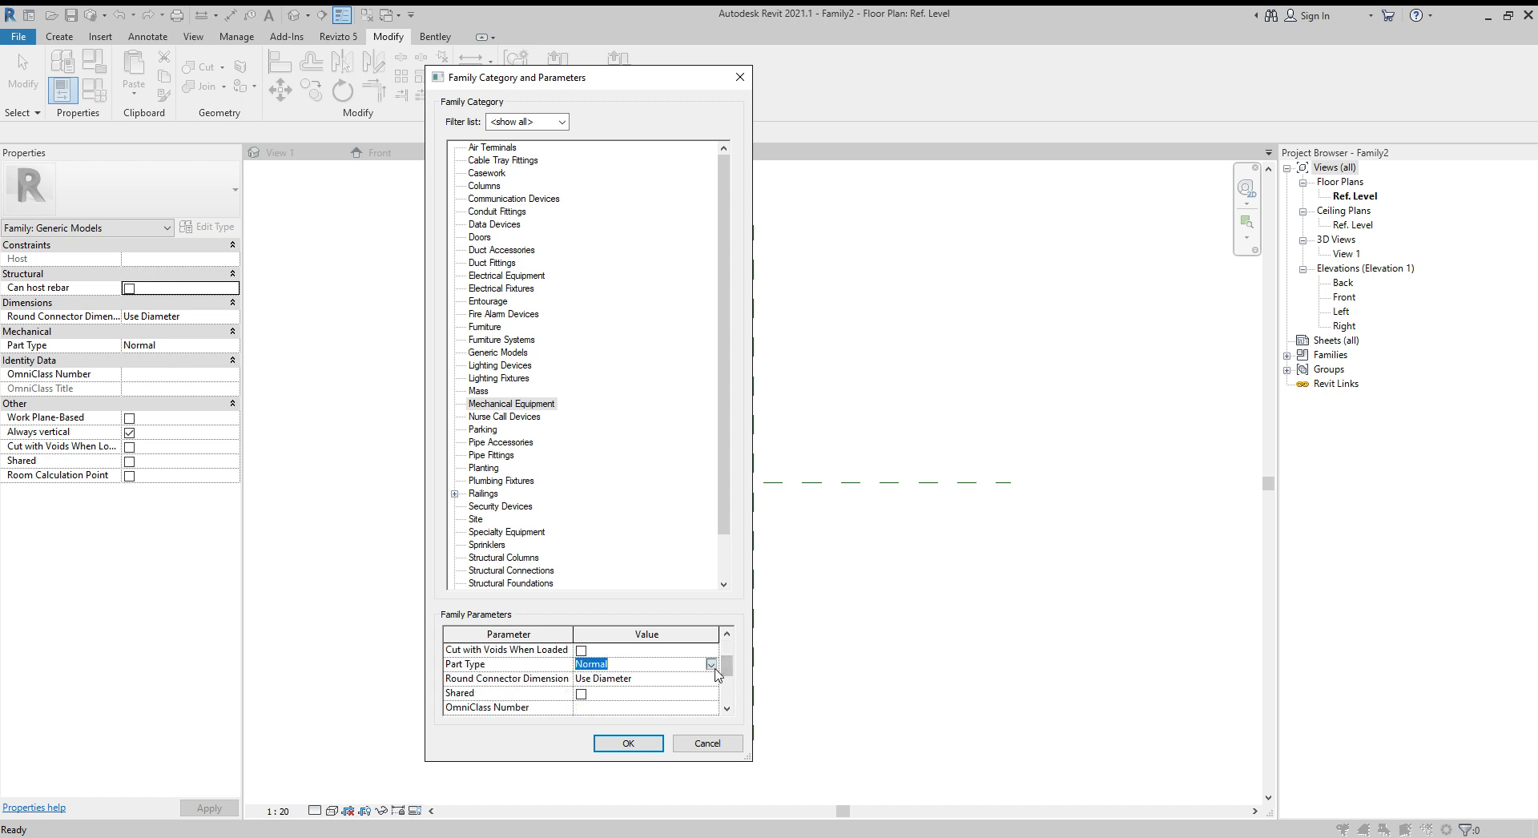
{"action": "left_click", "coordinate": [633, 743]}
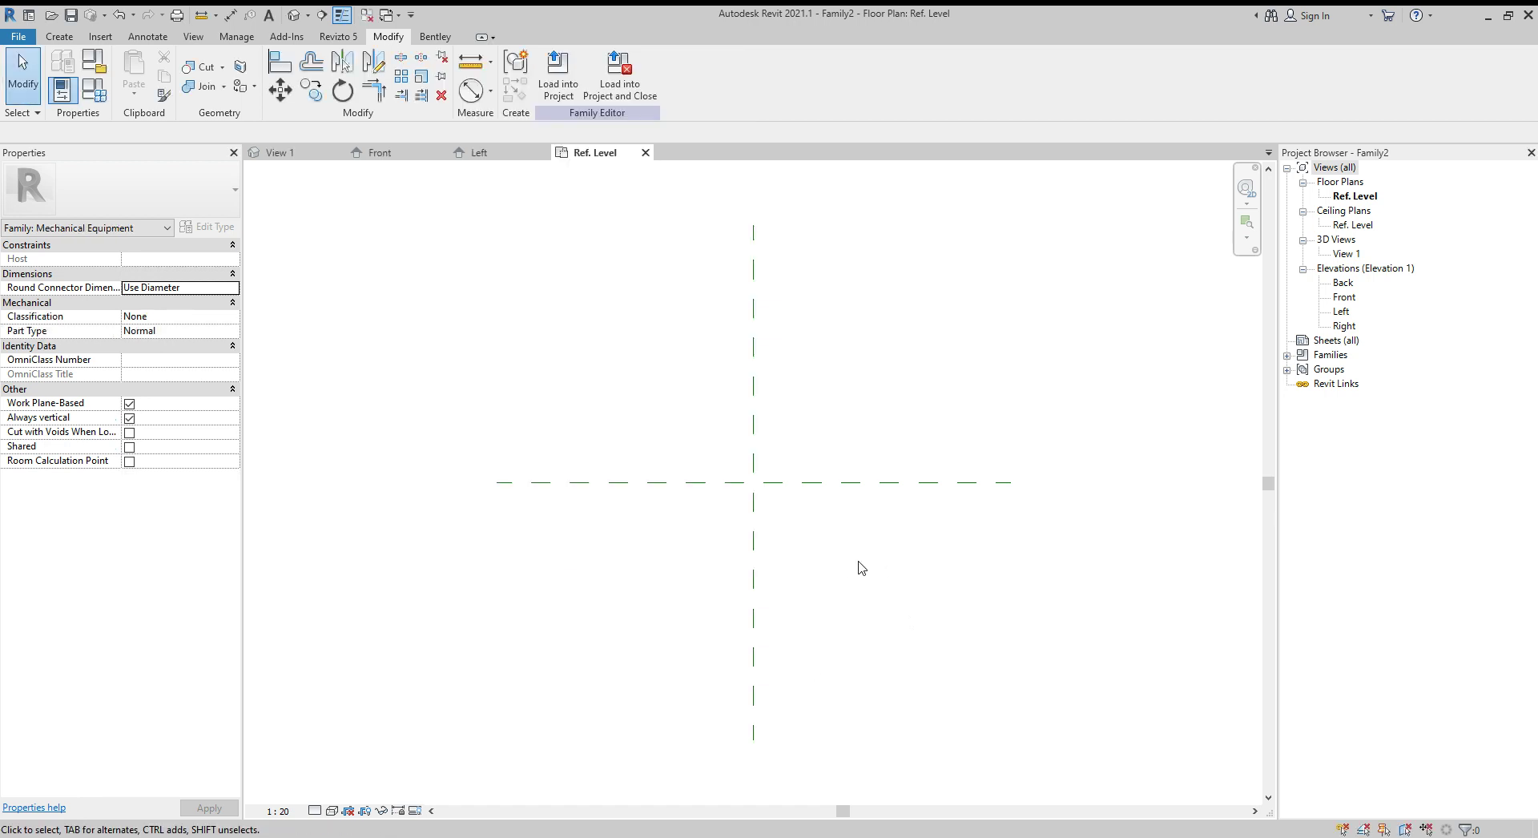
- Add reference planes offset 400 mm on both sides of the vertical and horizontal center reference planes
{"action": "middle_click_drag", "start_coordinate": [940, 415], "coordinate": [855, 402]}
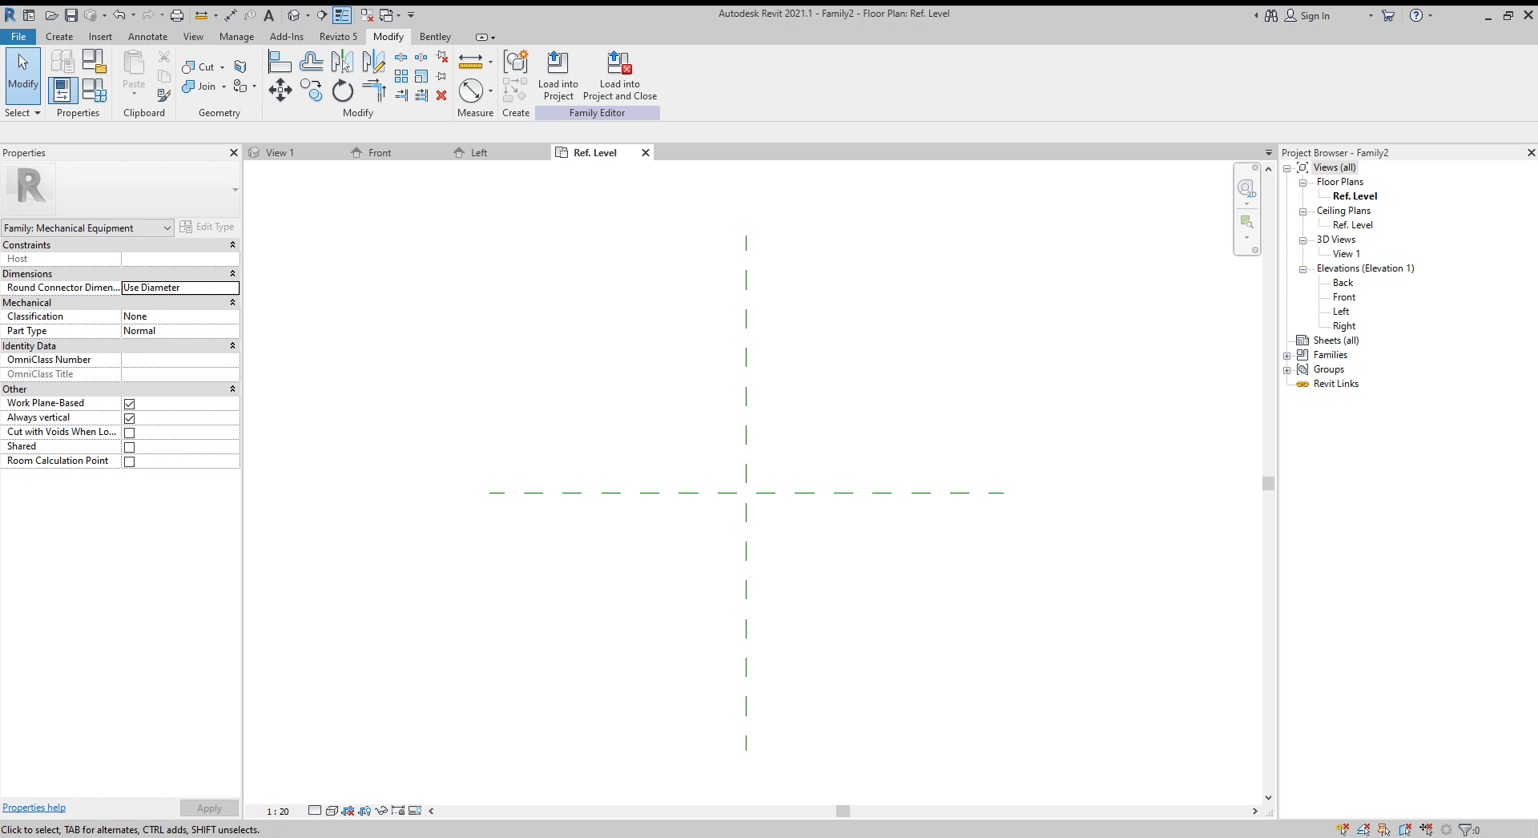
{"action": "middle_click_drag", "start_coordinate": [869, 375], "coordinate": [876, 365]}
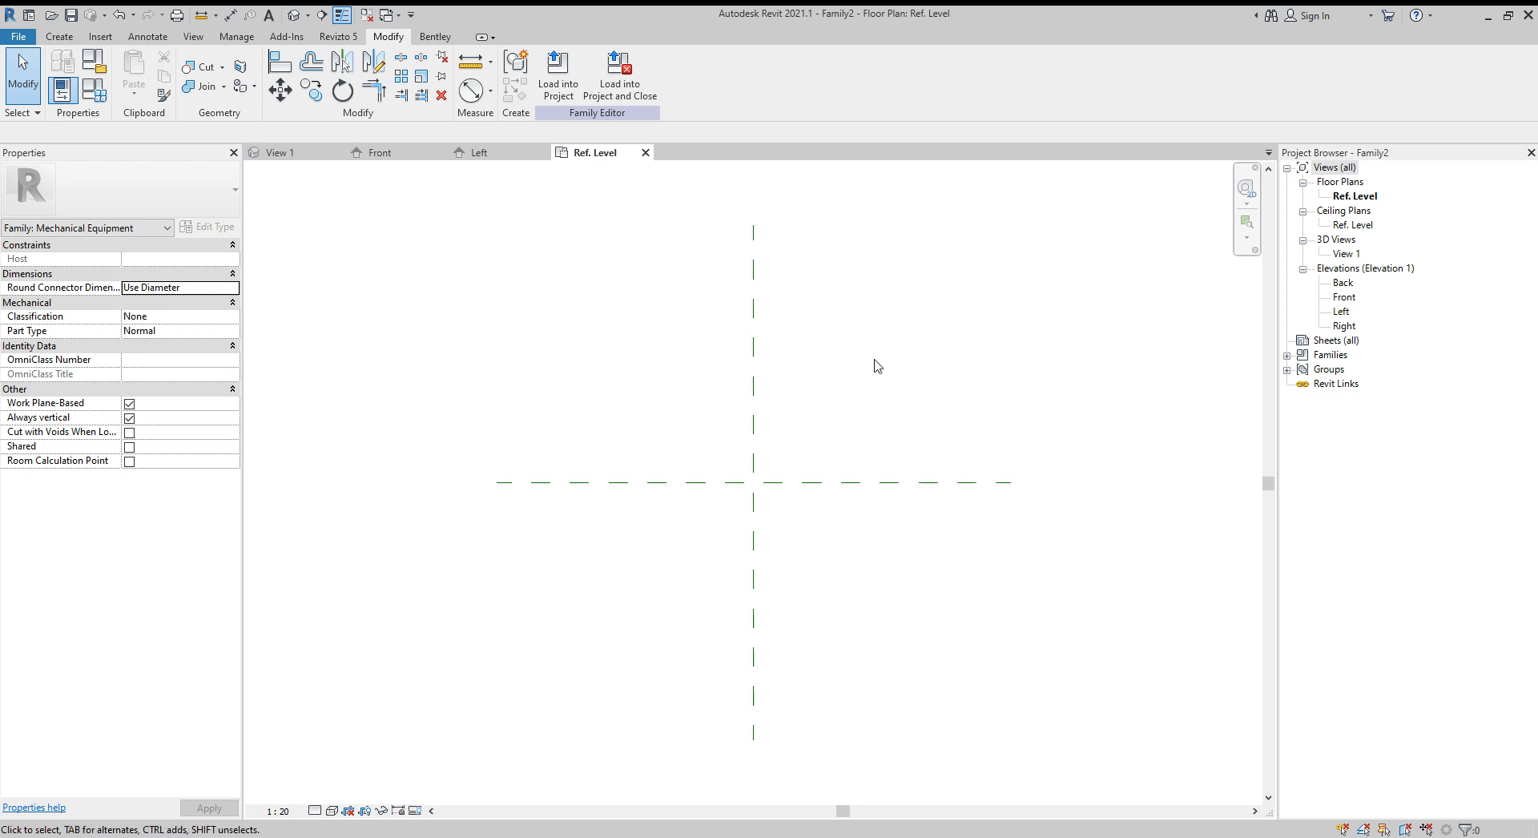
{"action": "middle_click_drag", "start_coordinate": [821, 430], "coordinate": [771, 420]}
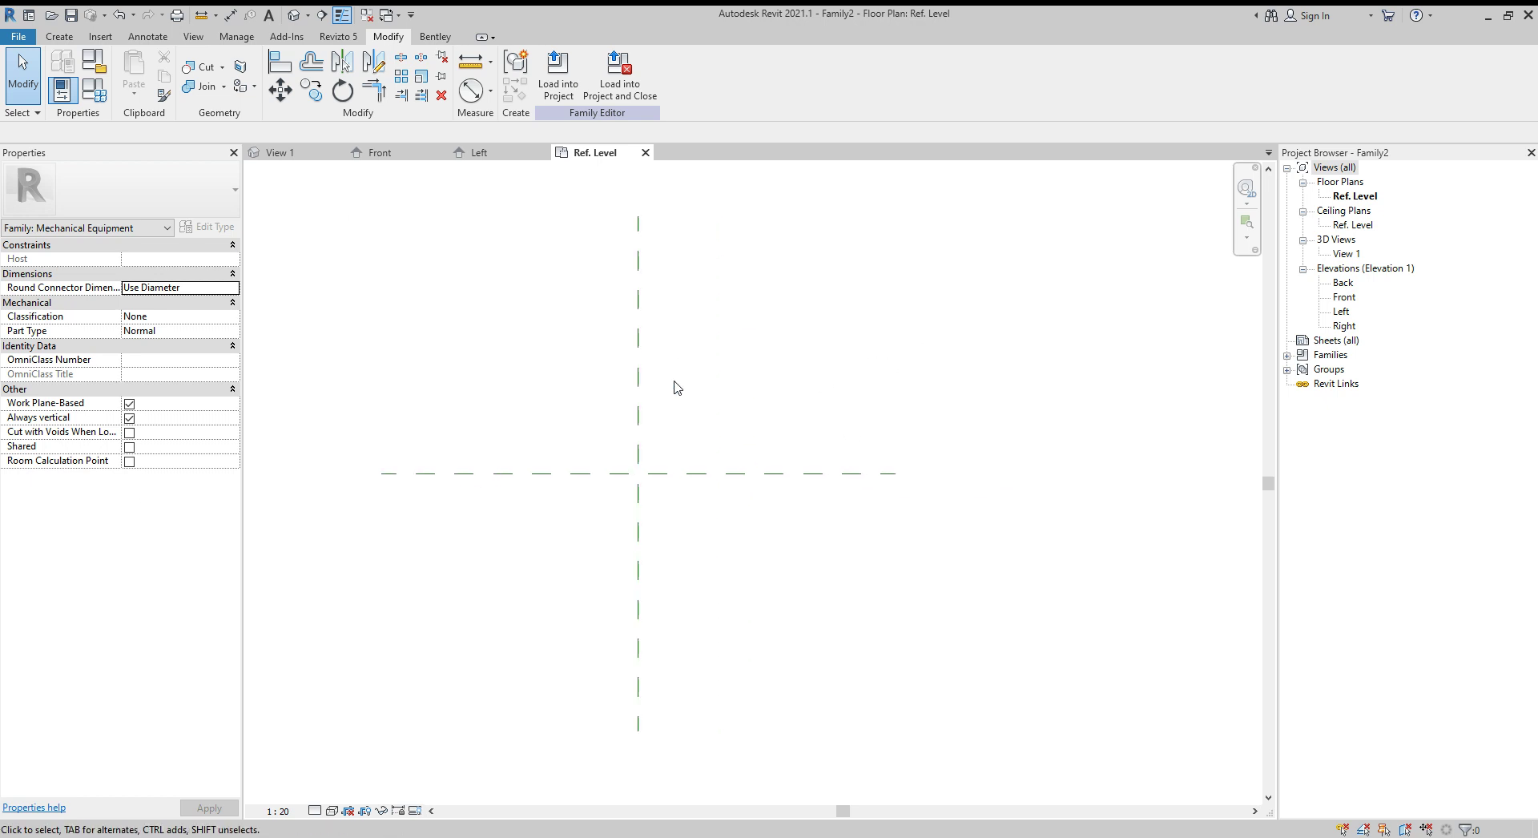
{"action": "left_click", "coordinate": [703, 385]}
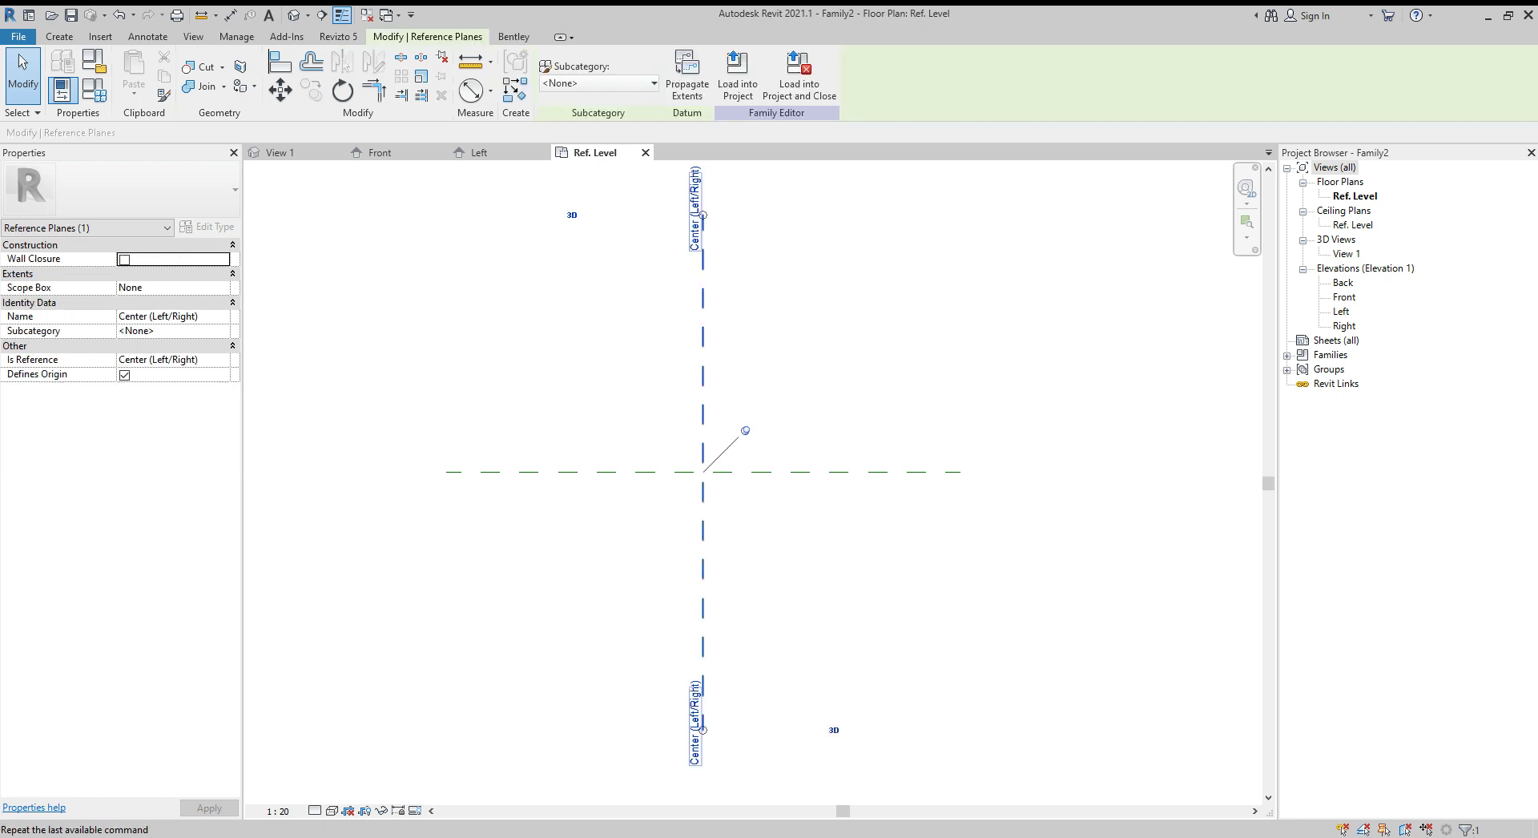
{"action": "key", "text": "r"}
{"action": "key", "text": "p"}
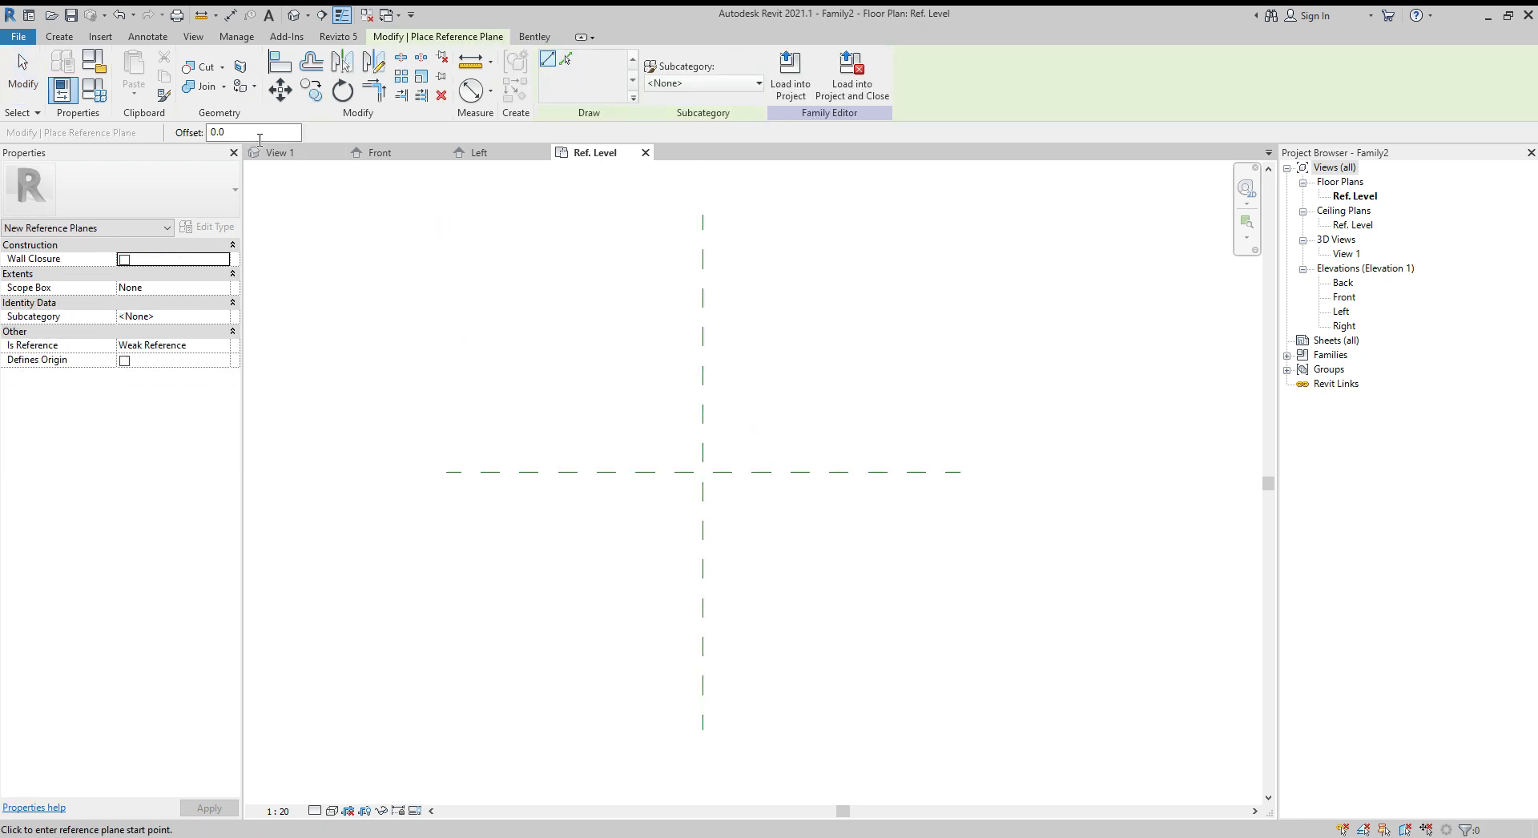
{"action": "left_click", "coordinate": [215, 132]}
{"action": "left_click", "coordinate": [565, 59]}
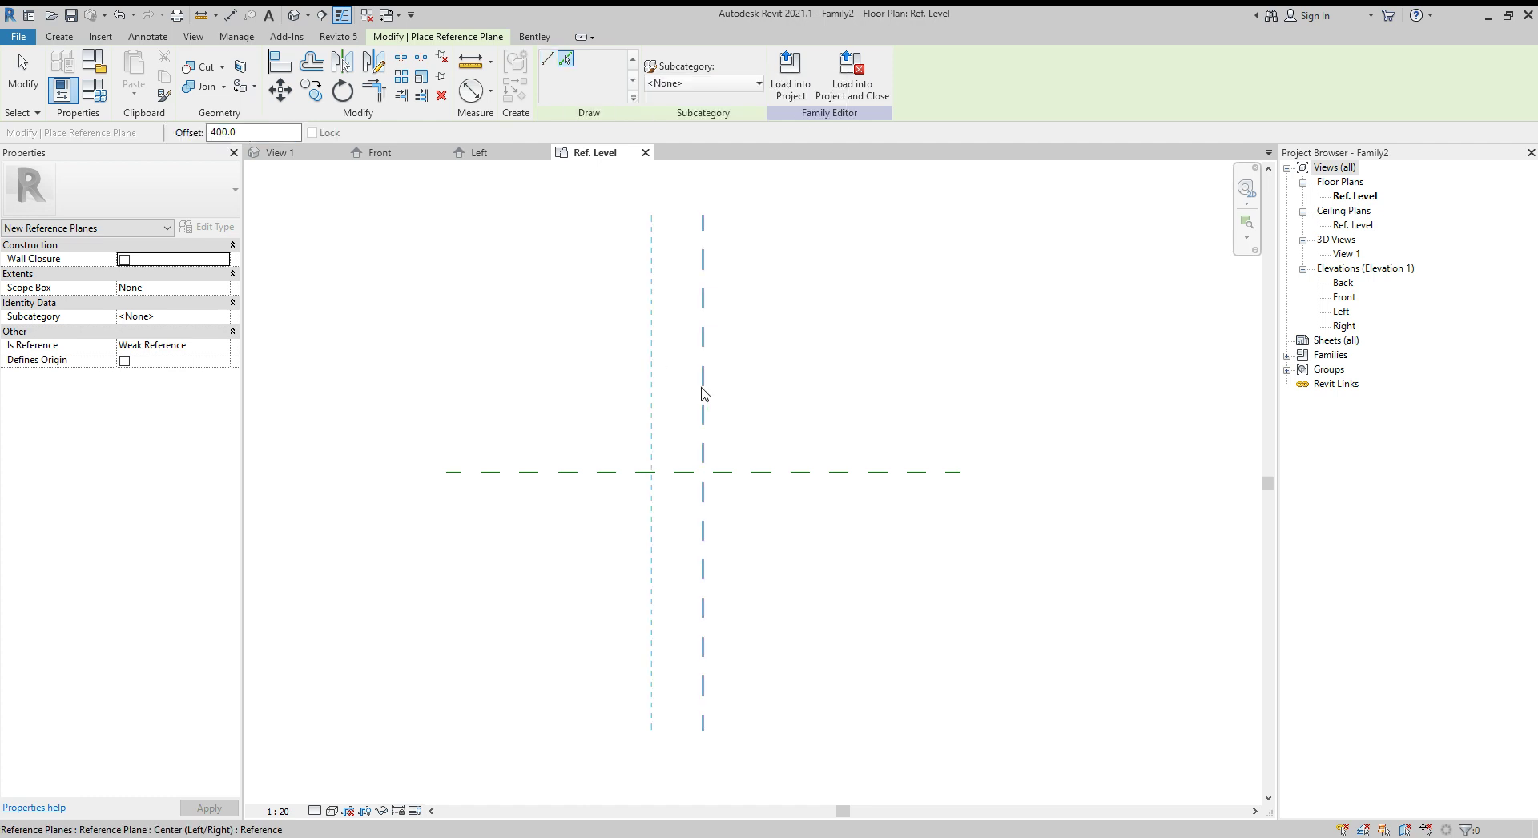
{"action": "left_click", "coordinate": [702, 395]}
{"action": "left_click", "coordinate": [706, 383]}
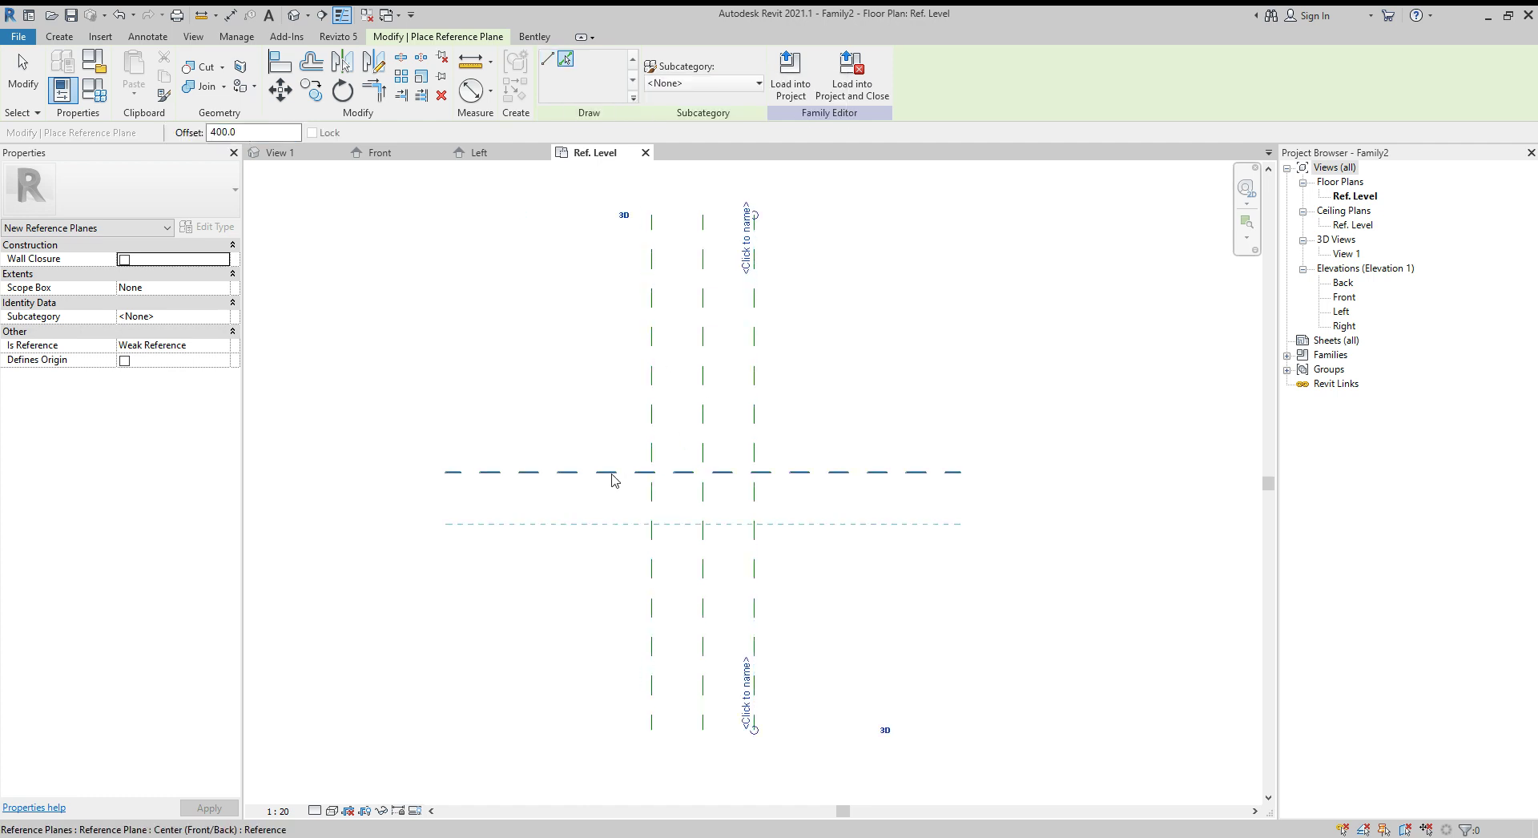
{"action": "left_click", "coordinate": [615, 481]}
{"action": "left_click", "coordinate": [573, 477]}
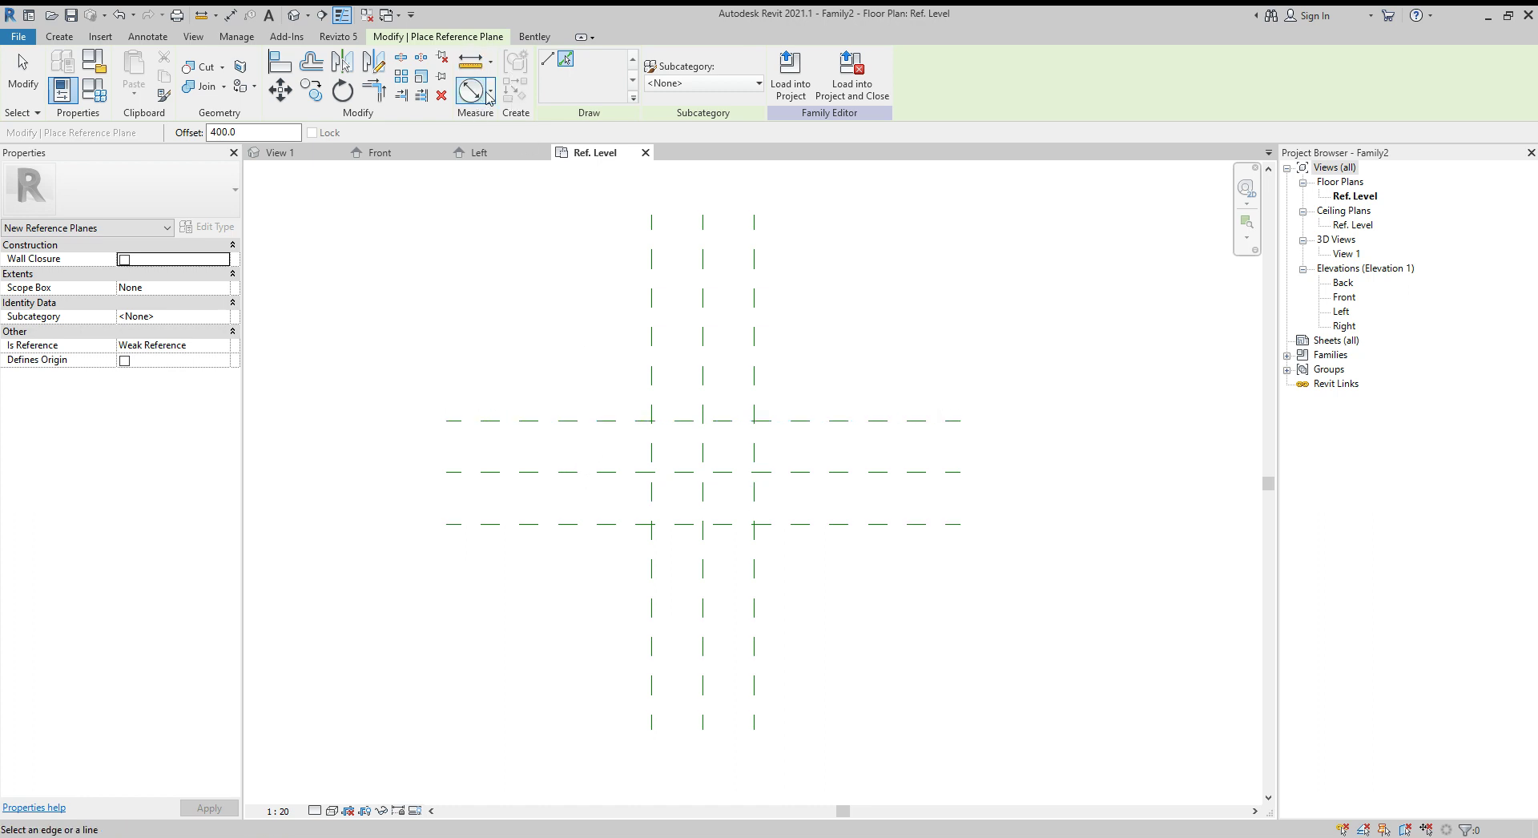
- Add an equally spaced aligned dimension across the three vertical reference planes and lock its right segment
{"action": "left_click", "coordinate": [488, 95]}
{"action": "left_click", "coordinate": [499, 124]}
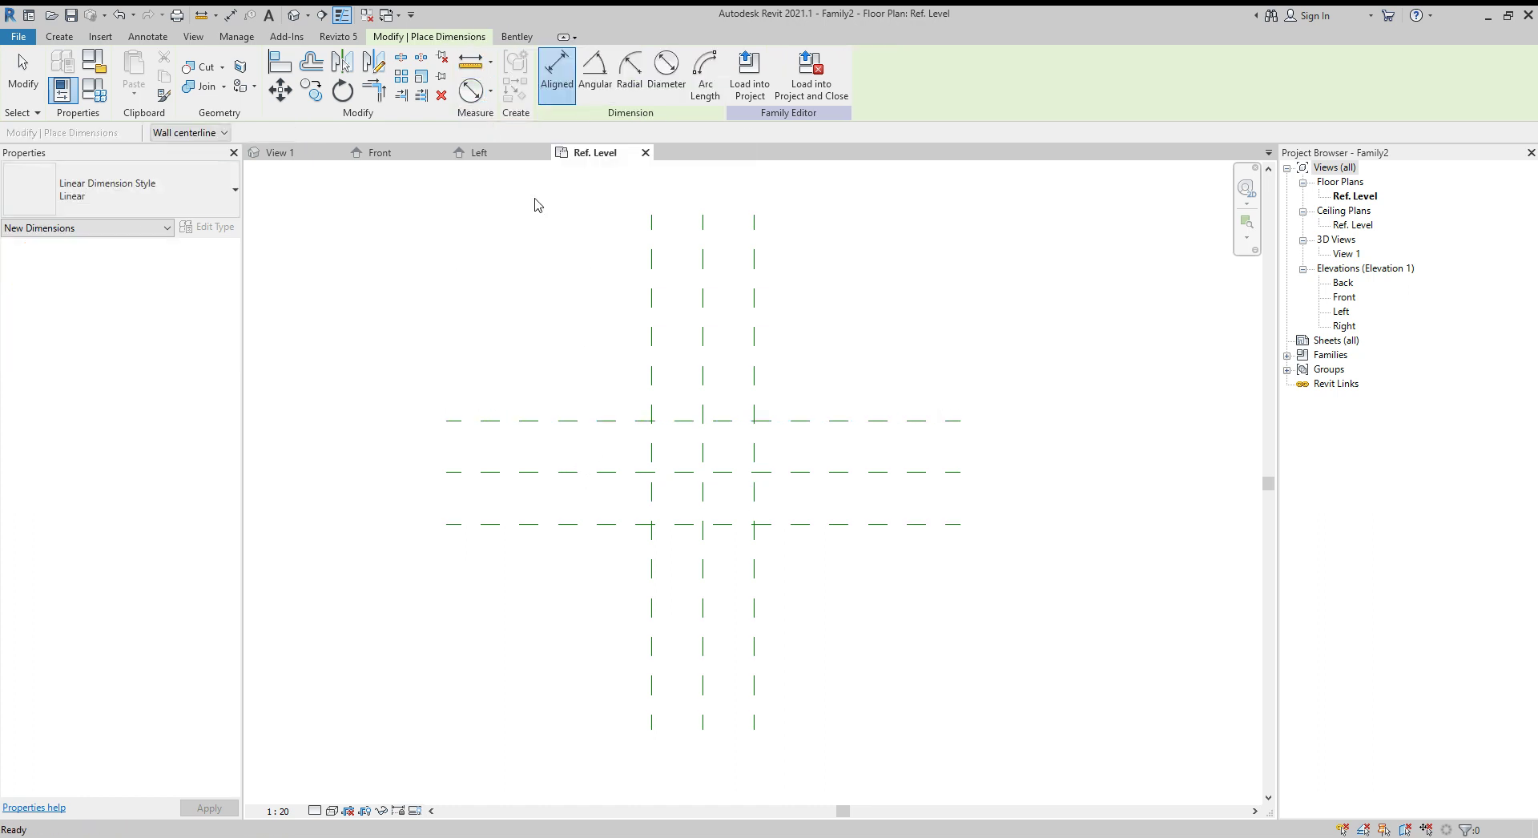
{"action": "left_click", "coordinate": [651, 342]}
{"action": "left_click", "coordinate": [703, 342]}
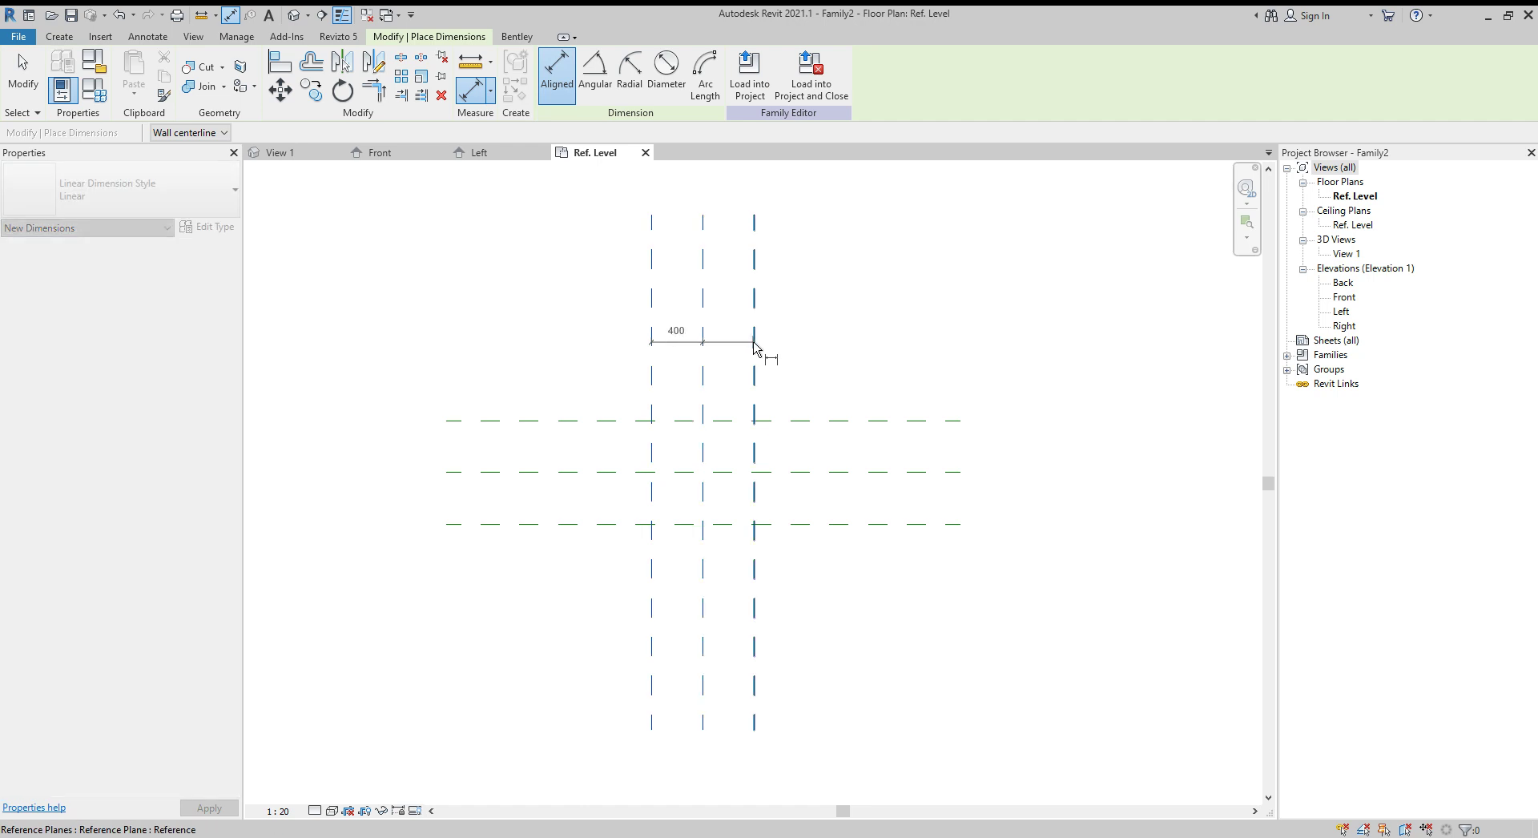
{"action": "left_click", "coordinate": [754, 342]}
{"action": "left_click", "coordinate": [728, 325]}
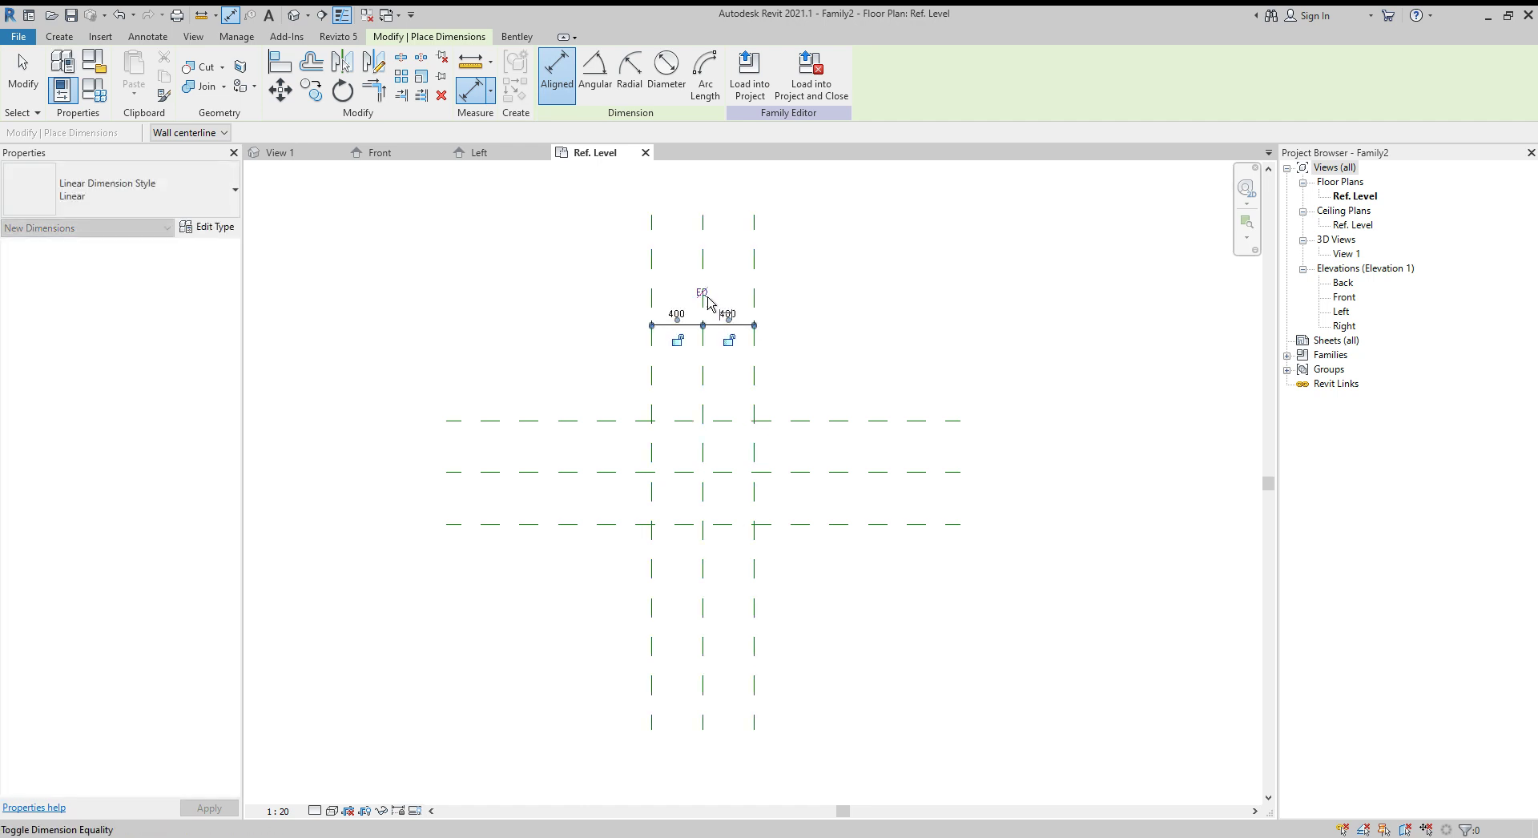
{"action": "left_click", "coordinate": [730, 339]}
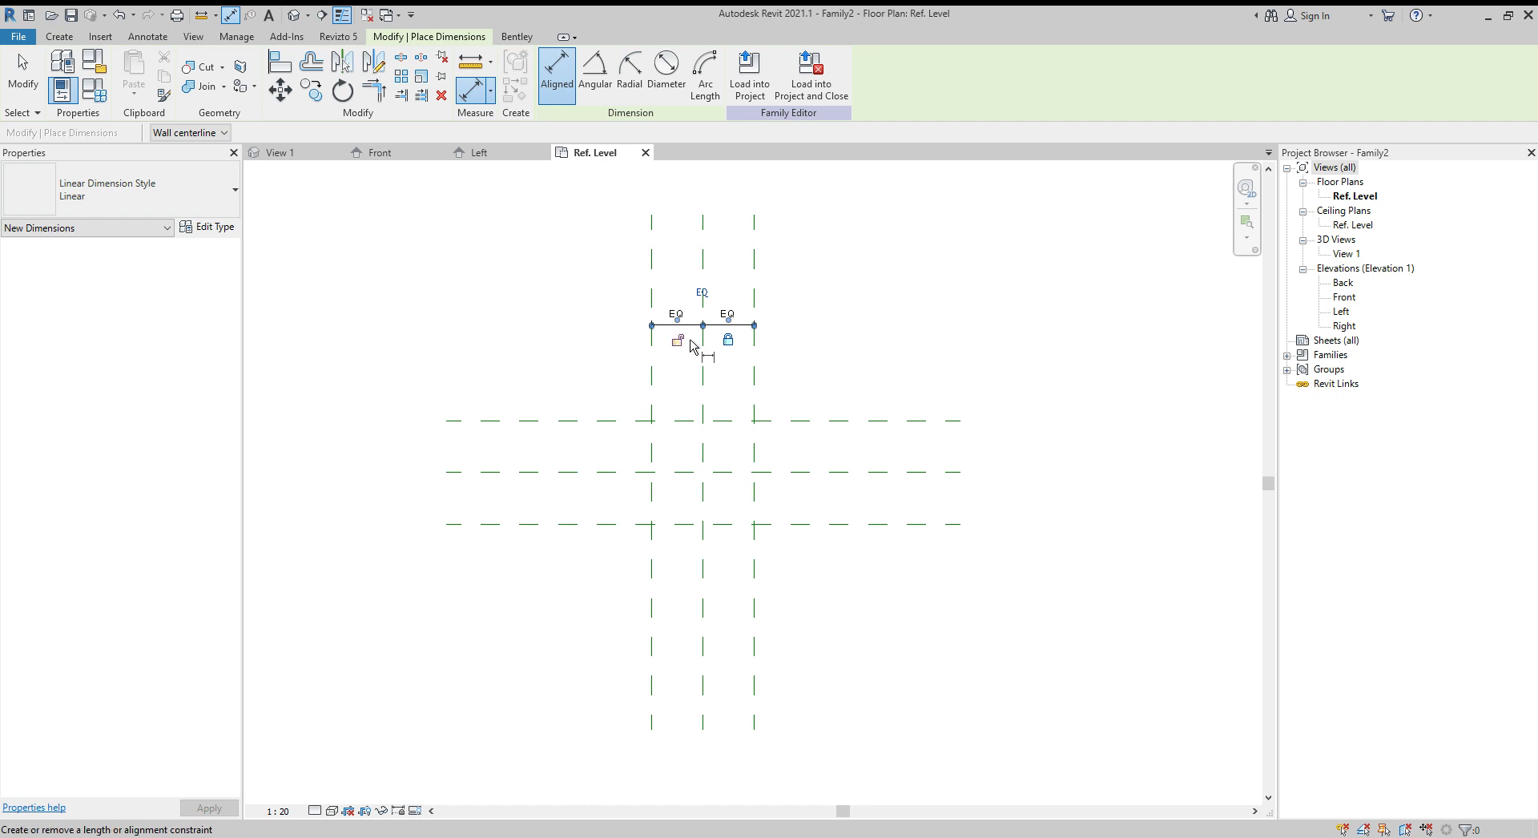
- Add an overall aligned dimension between the two outer vertical reference planes, above the equality dimension
{"action": "left_click", "coordinate": [652, 272]}
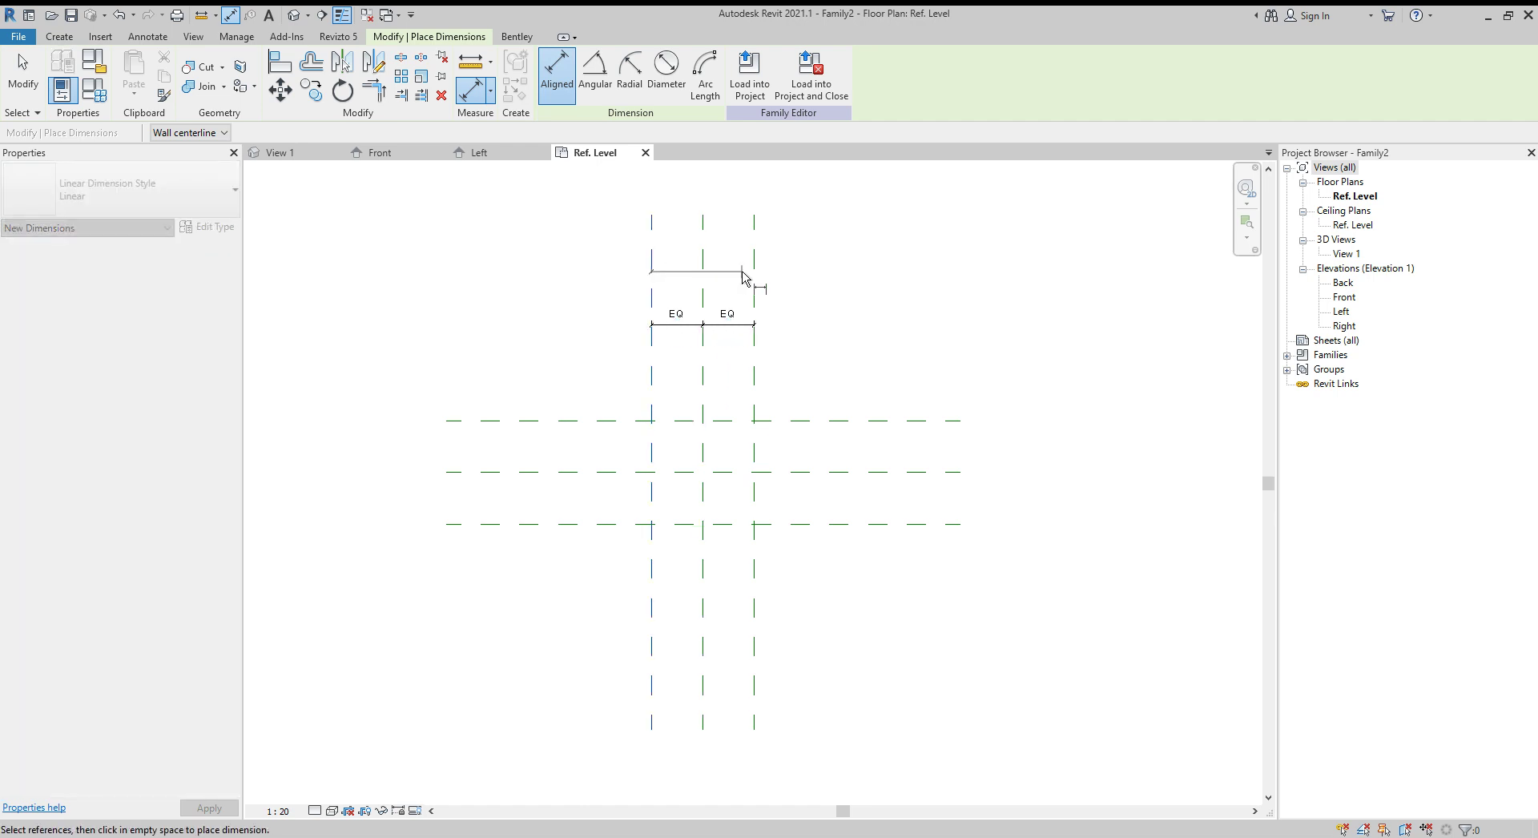
{"action": "left_click", "coordinate": [754, 258]}
{"action": "left_click", "coordinate": [761, 261]}
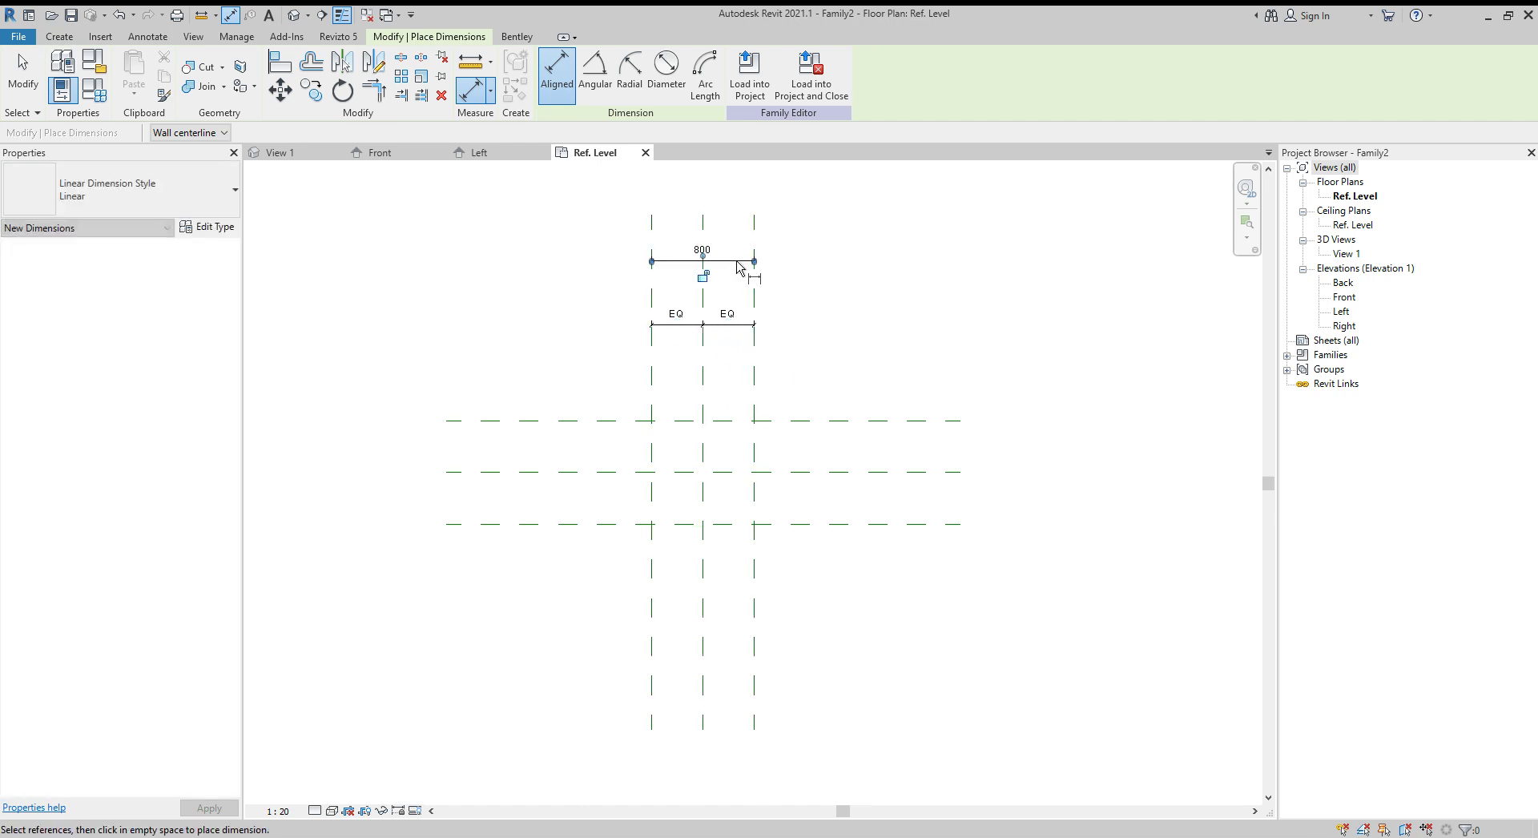
- Add an aligned dimension across the three horizontal reference planes and set its segments equal
{"action": "left_click", "coordinate": [603, 421]}
{"action": "left_click", "coordinate": [607, 472]}
{"action": "left_click", "coordinate": [597, 524]}
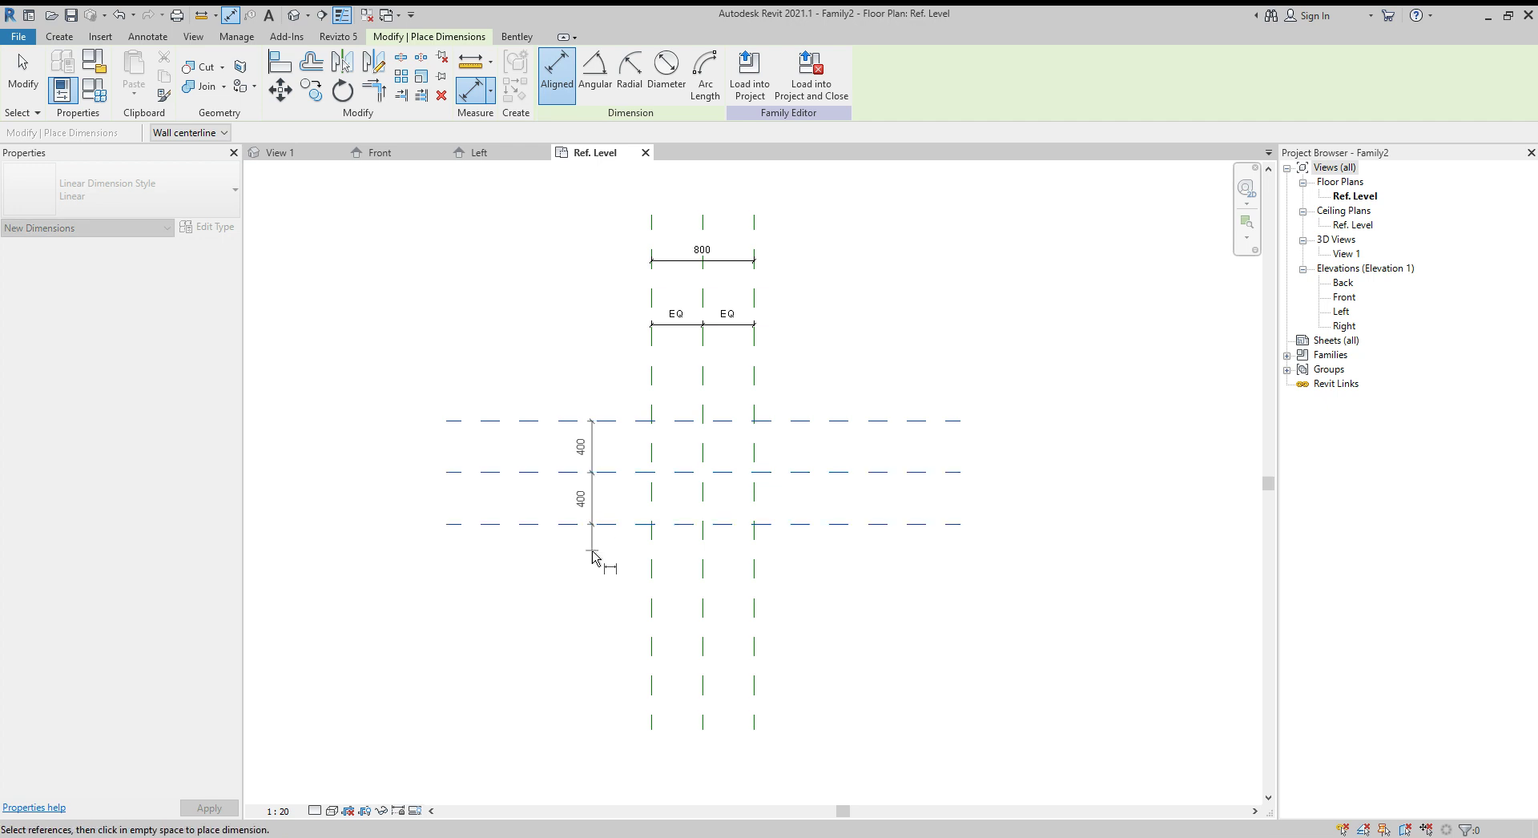
{"action": "left_click", "coordinate": [593, 556]}
{"action": "left_click", "coordinate": [553, 441]}
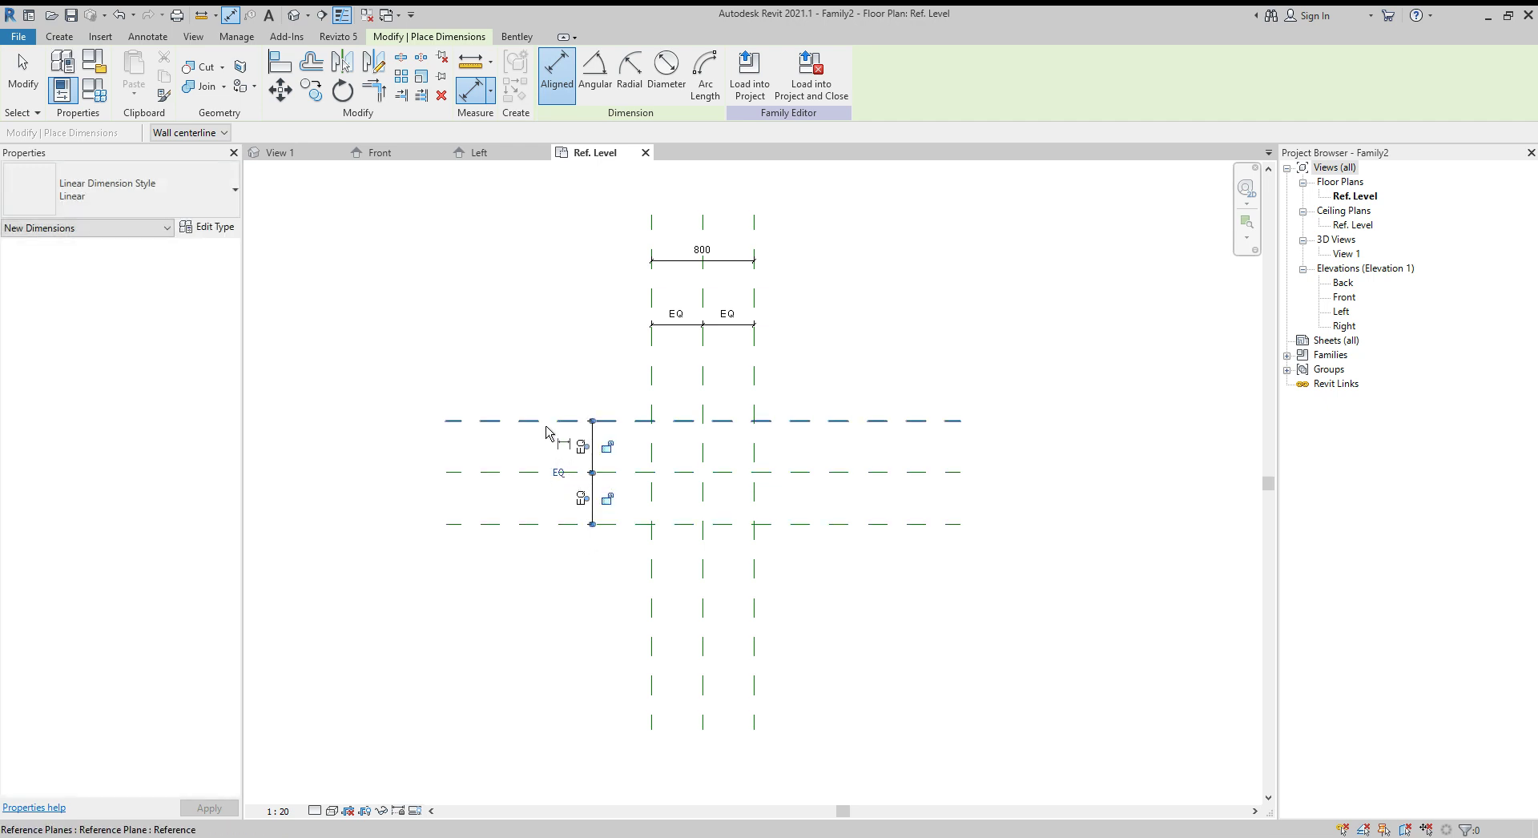
- Add an overall aligned dimension between the two outer horizontal reference planes and finish dimensioning
{"action": "left_click", "coordinate": [545, 422]}
{"action": "left_click", "coordinate": [533, 523]}
{"action": "left_click", "coordinate": [527, 512]}
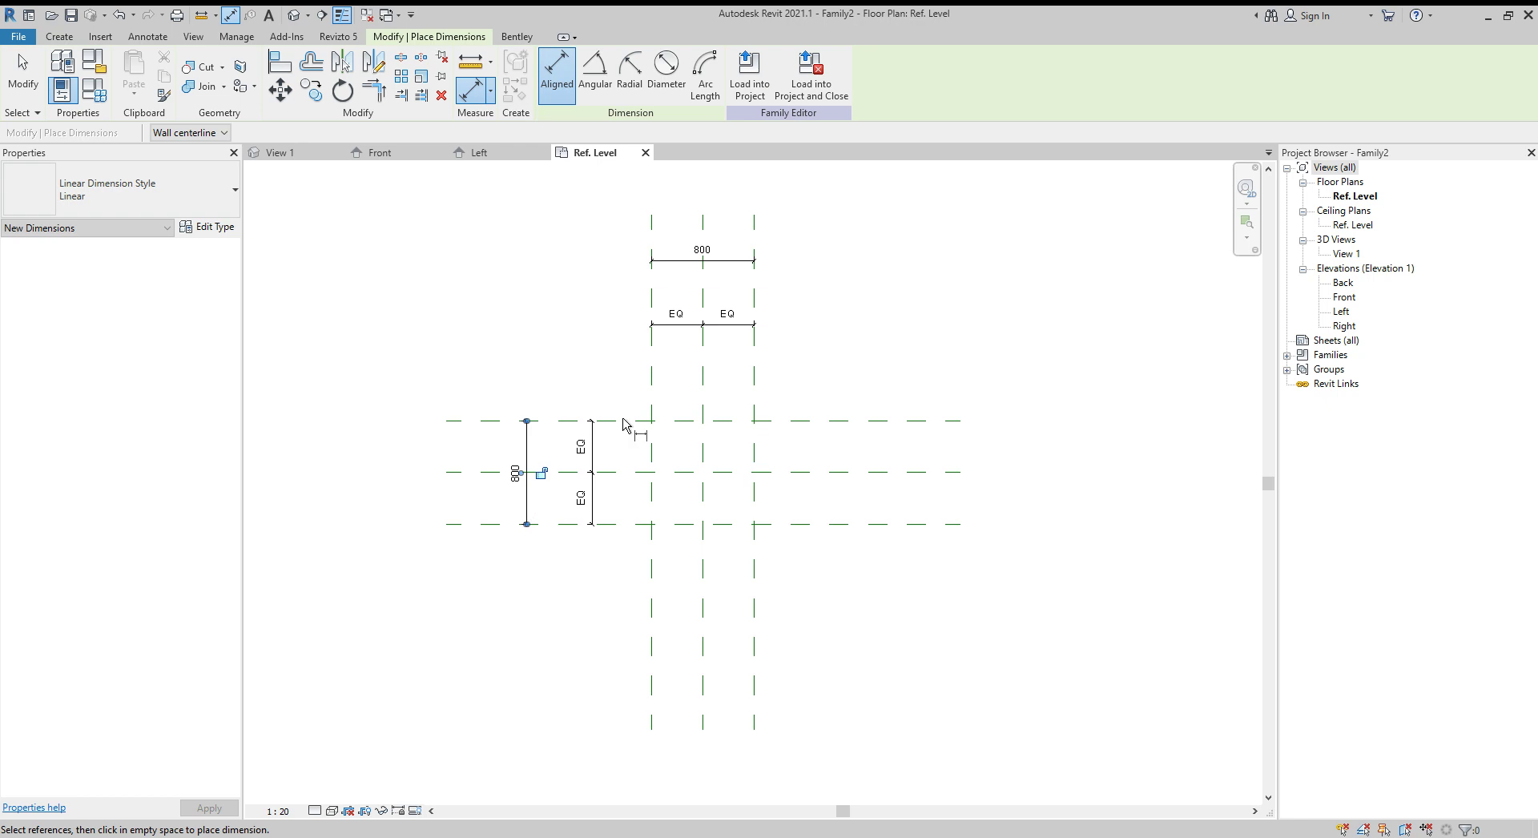
{"action": "key", "text": "Escape"}
{"action": "key", "text": "Escape"}
- Label the overall dimension between the outer vertical reference planes with a new type parameter named Length
{"action": "left_click", "coordinate": [725, 260]}
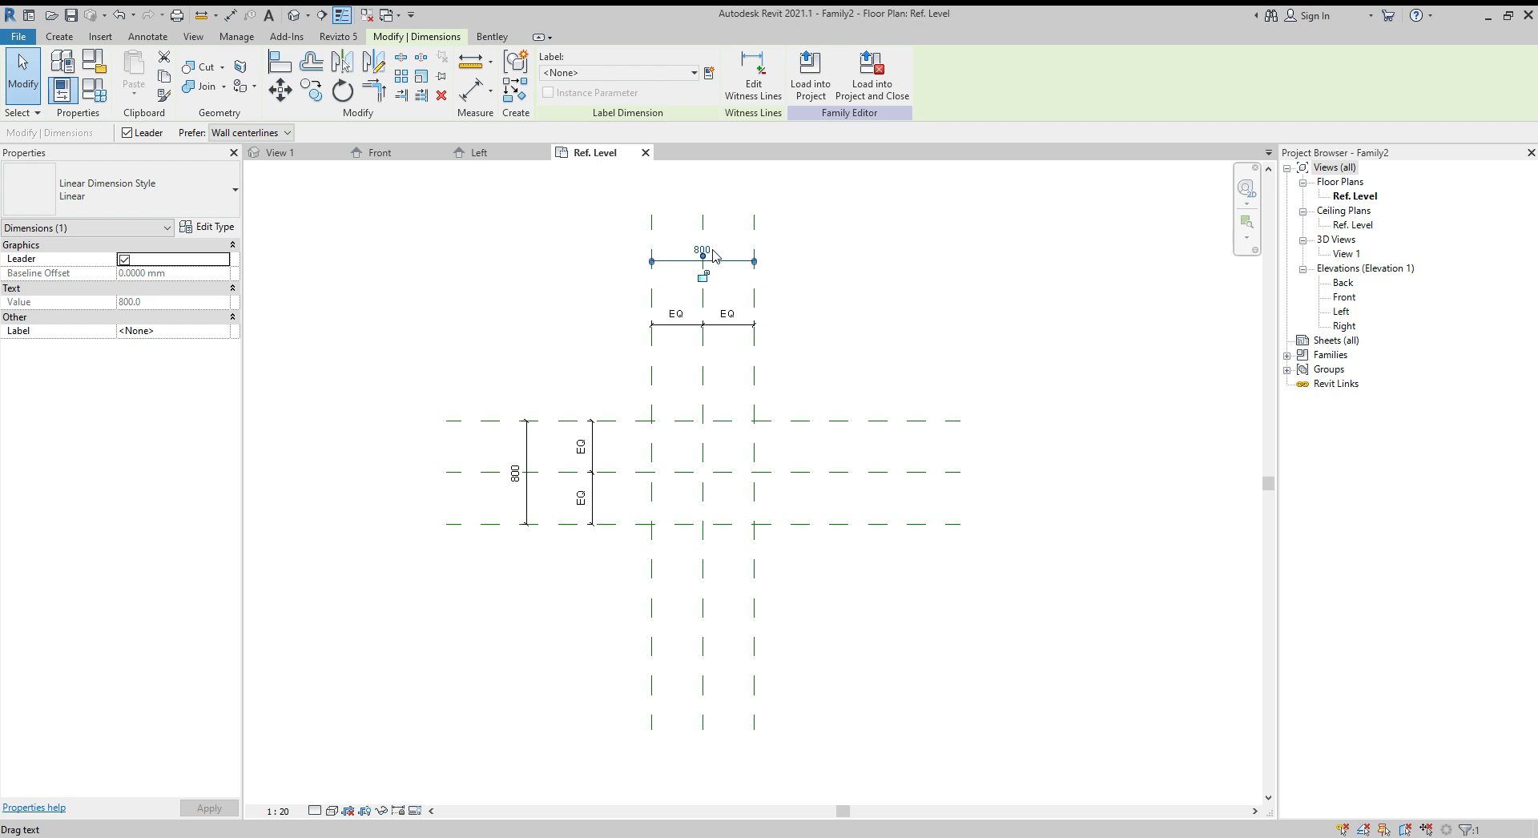
{"action": "left_click", "coordinate": [710, 74]}
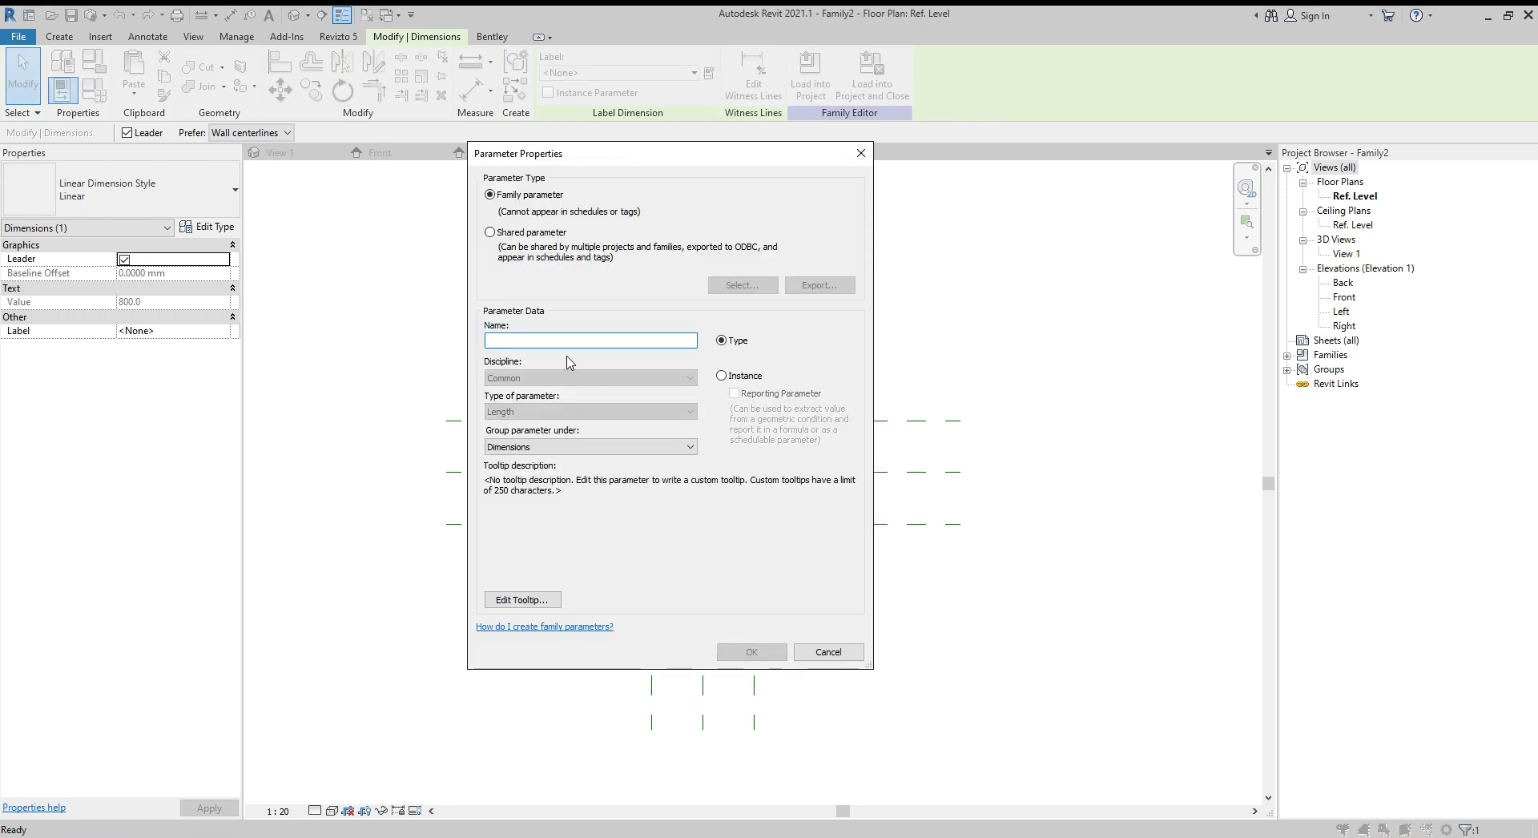
{"action": "type", "text": "Le"}
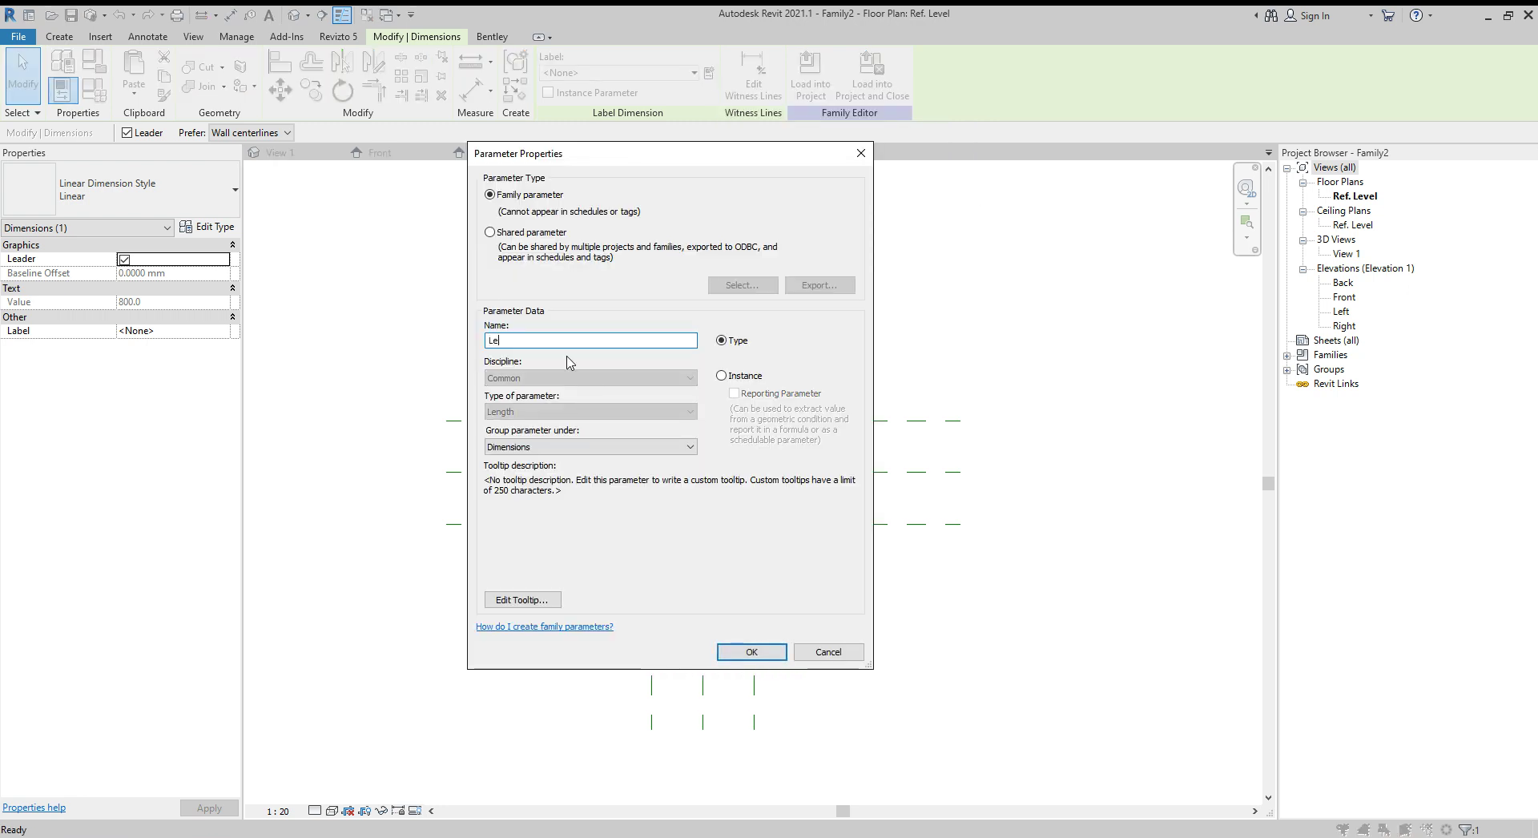
{"action": "type", "text": "nght"}
{"action": "left_click", "coordinate": [741, 651]}
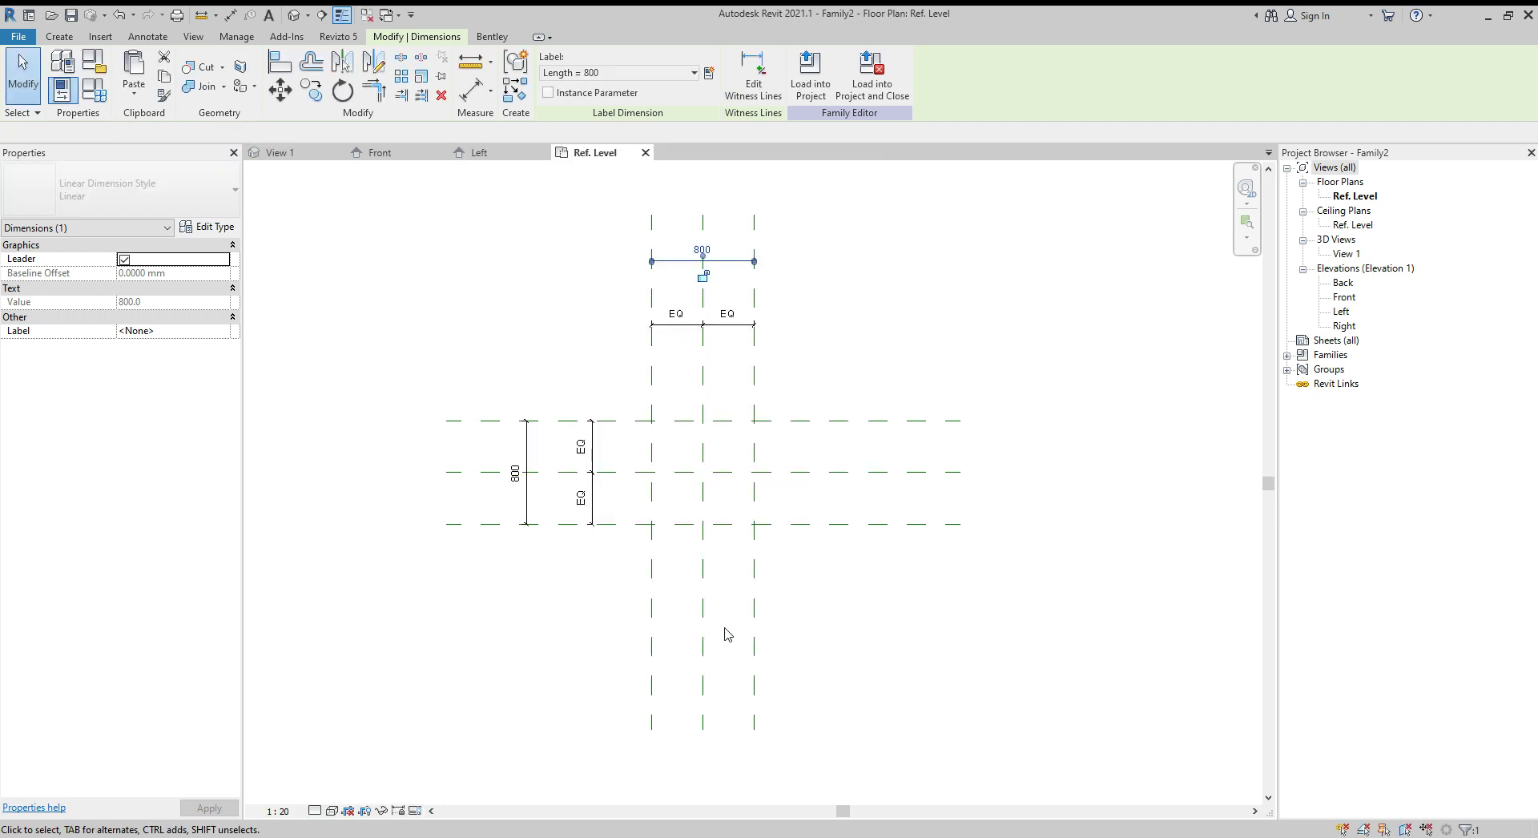
- Label the overall dimension between the outer horizontal reference planes with a new type parameter named Width
{"action": "left_click", "coordinate": [534, 452]}
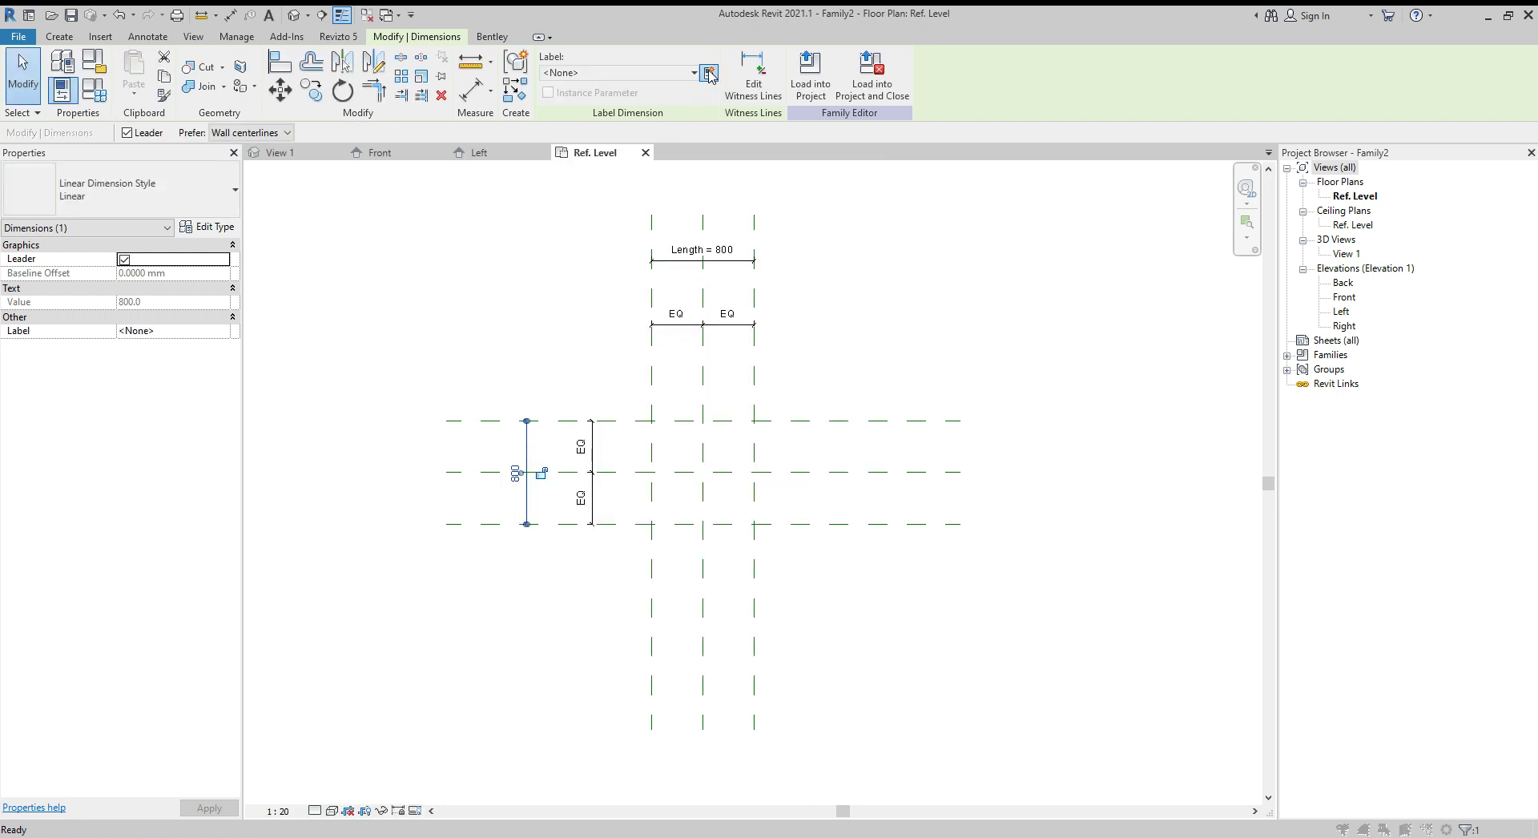
{"action": "left_click", "coordinate": [708, 73]}
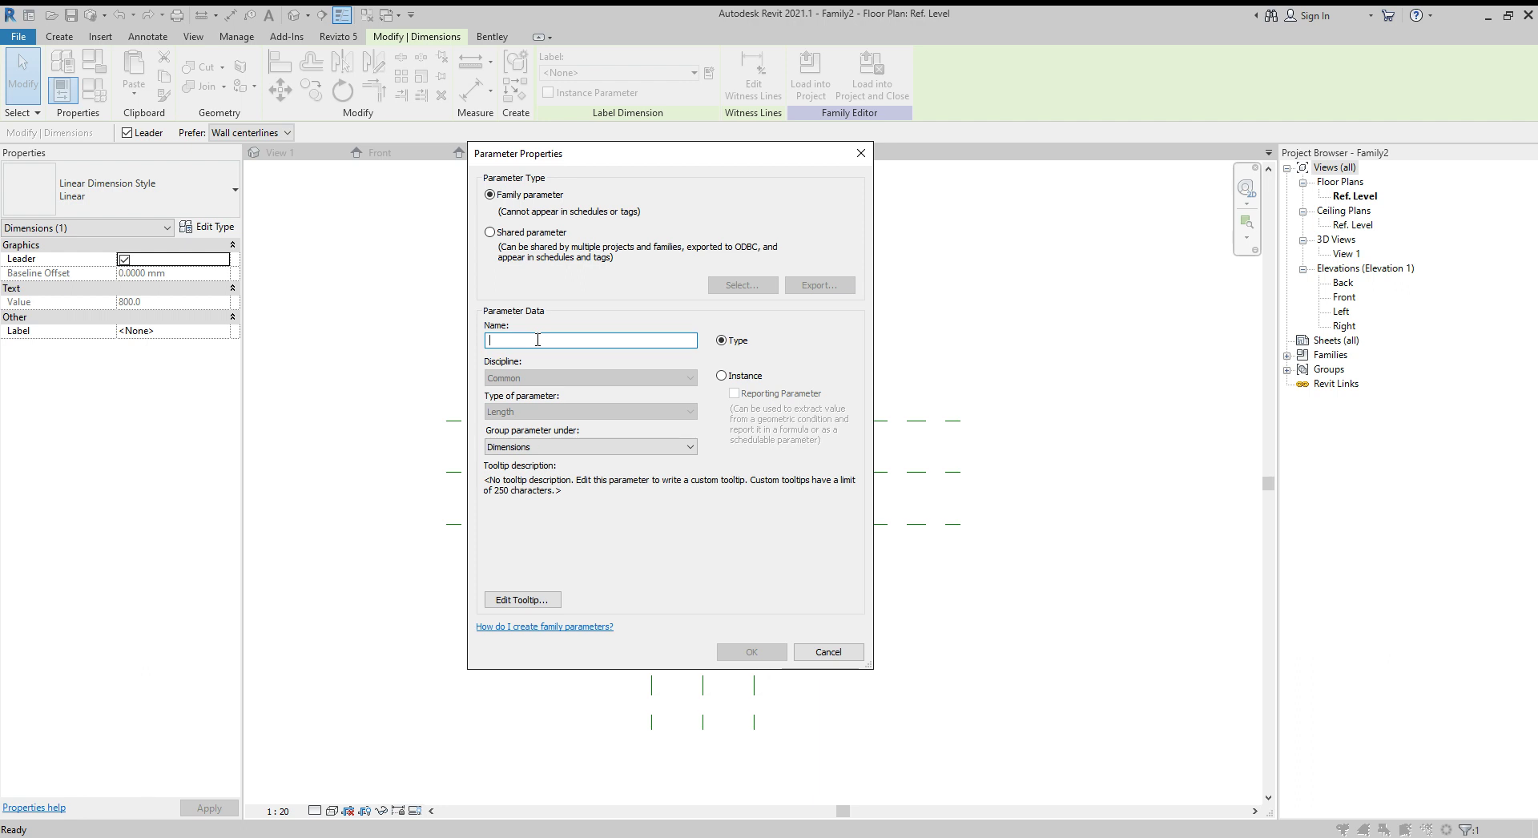
{"action": "type", "text": "Width"}
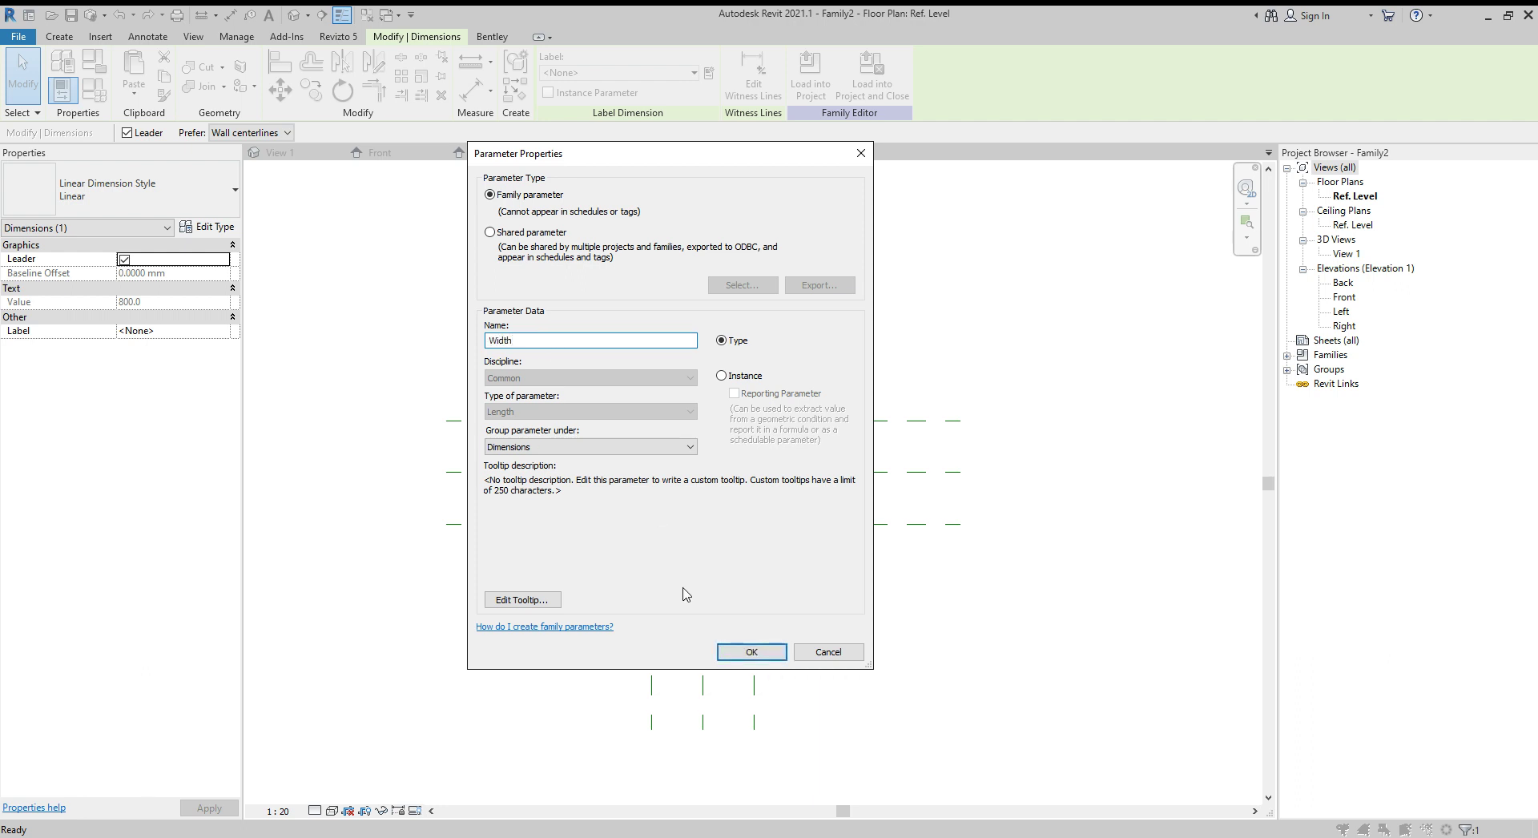
{"action": "left_click", "coordinate": [752, 651]}
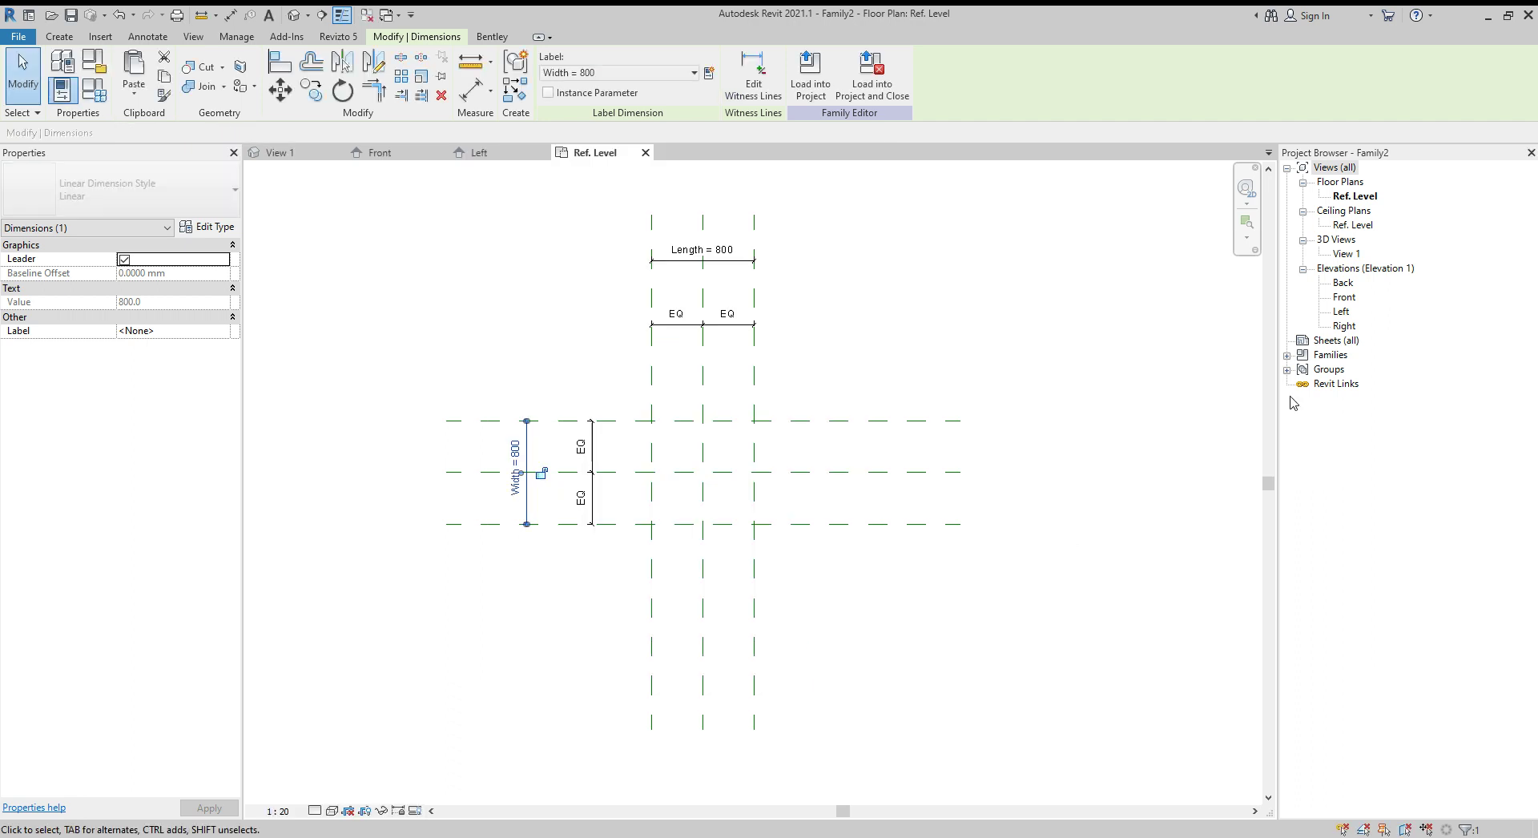
- In the Front elevation, create reference planes offset 500 mm above and below the Ref. Level by picking the level line
{"action": "double_click", "coordinate": [1344, 298]}
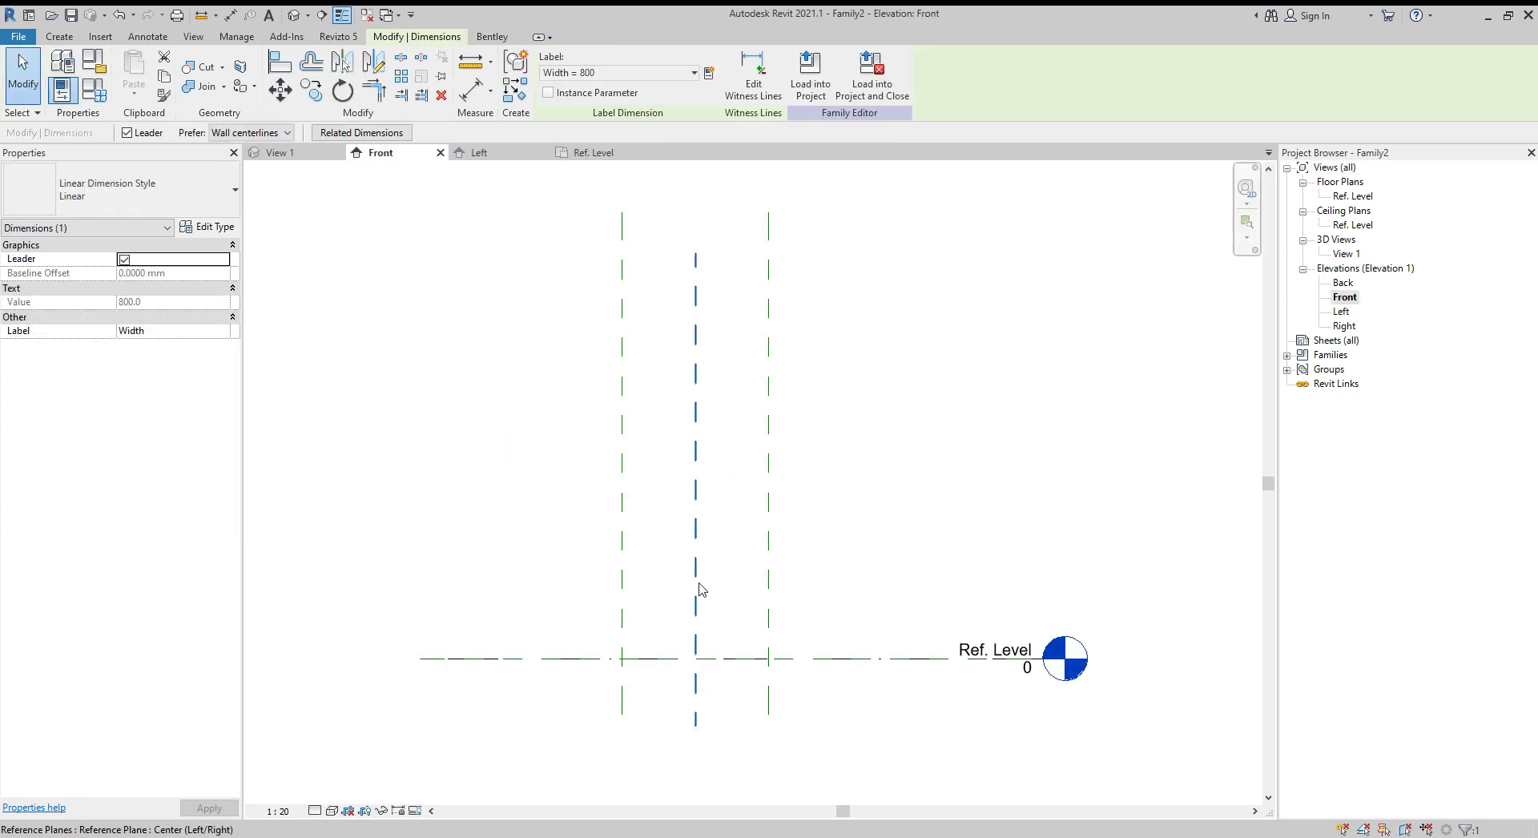
{"action": "key", "text": "Escape"}
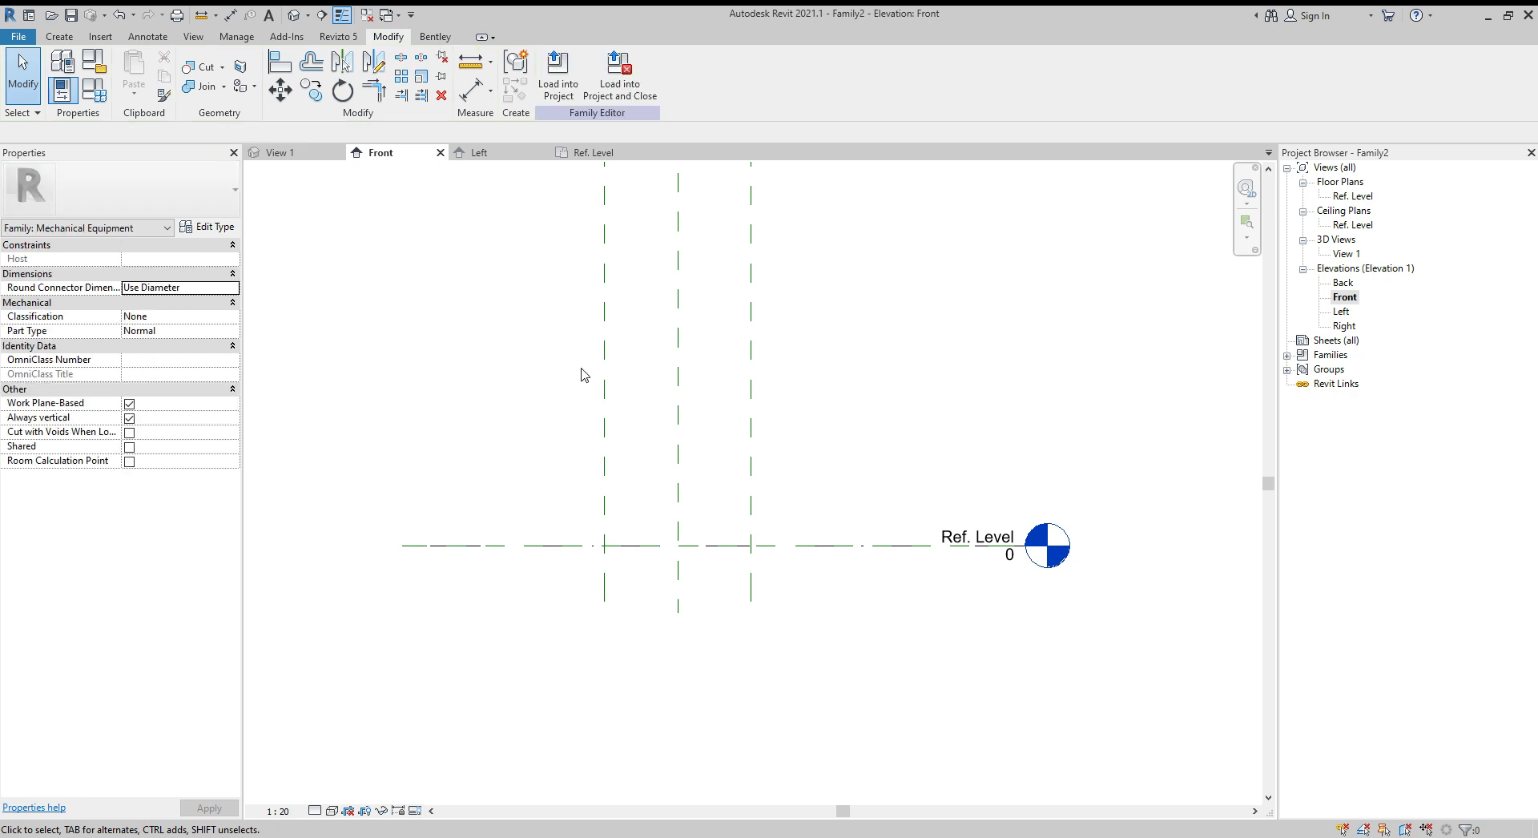
{"action": "left_click", "coordinate": [606, 367]}
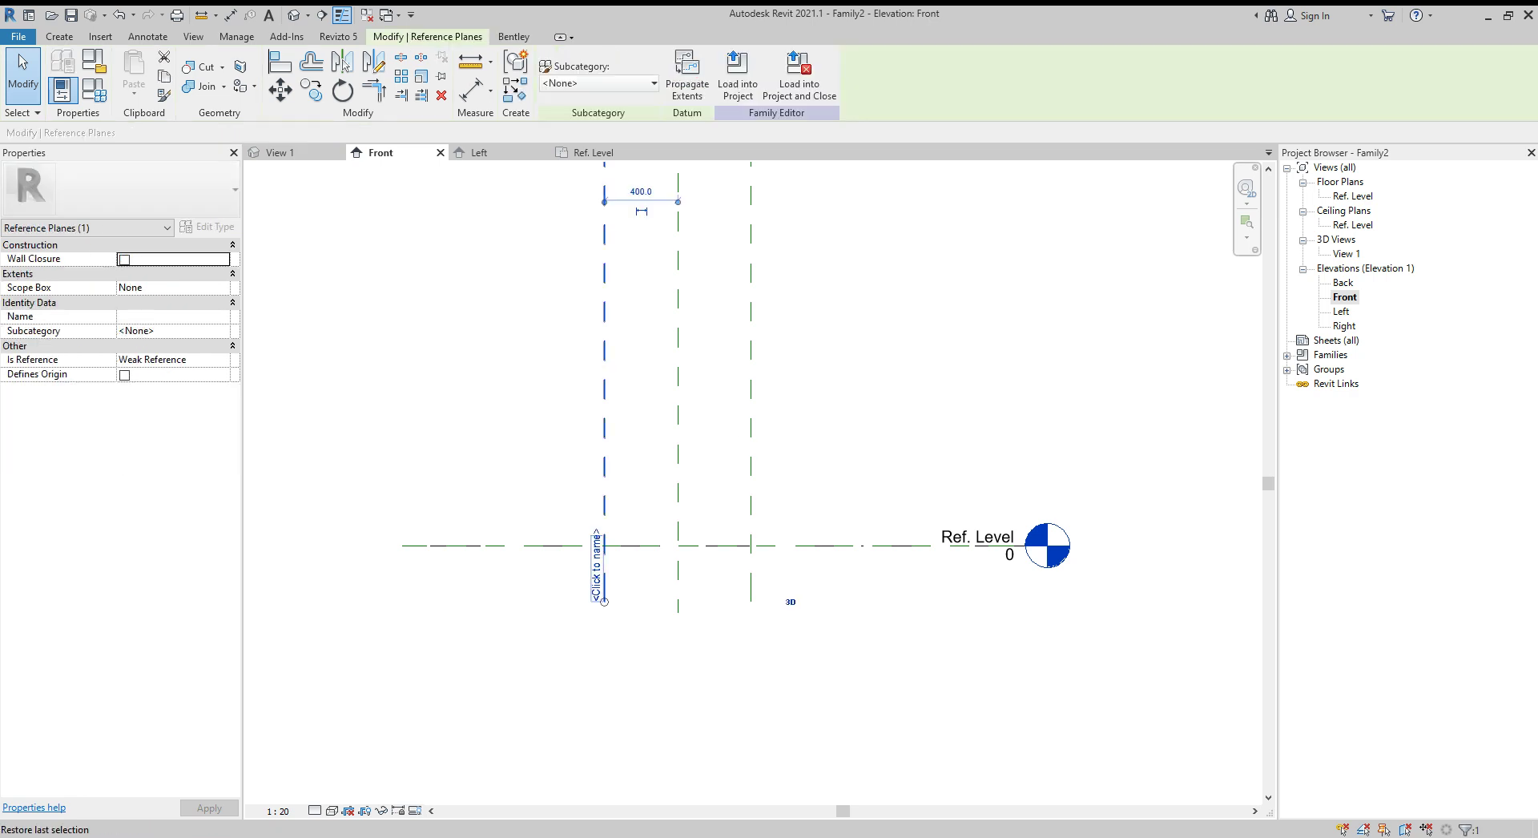
{"action": "left_click", "coordinate": [516, 62]}
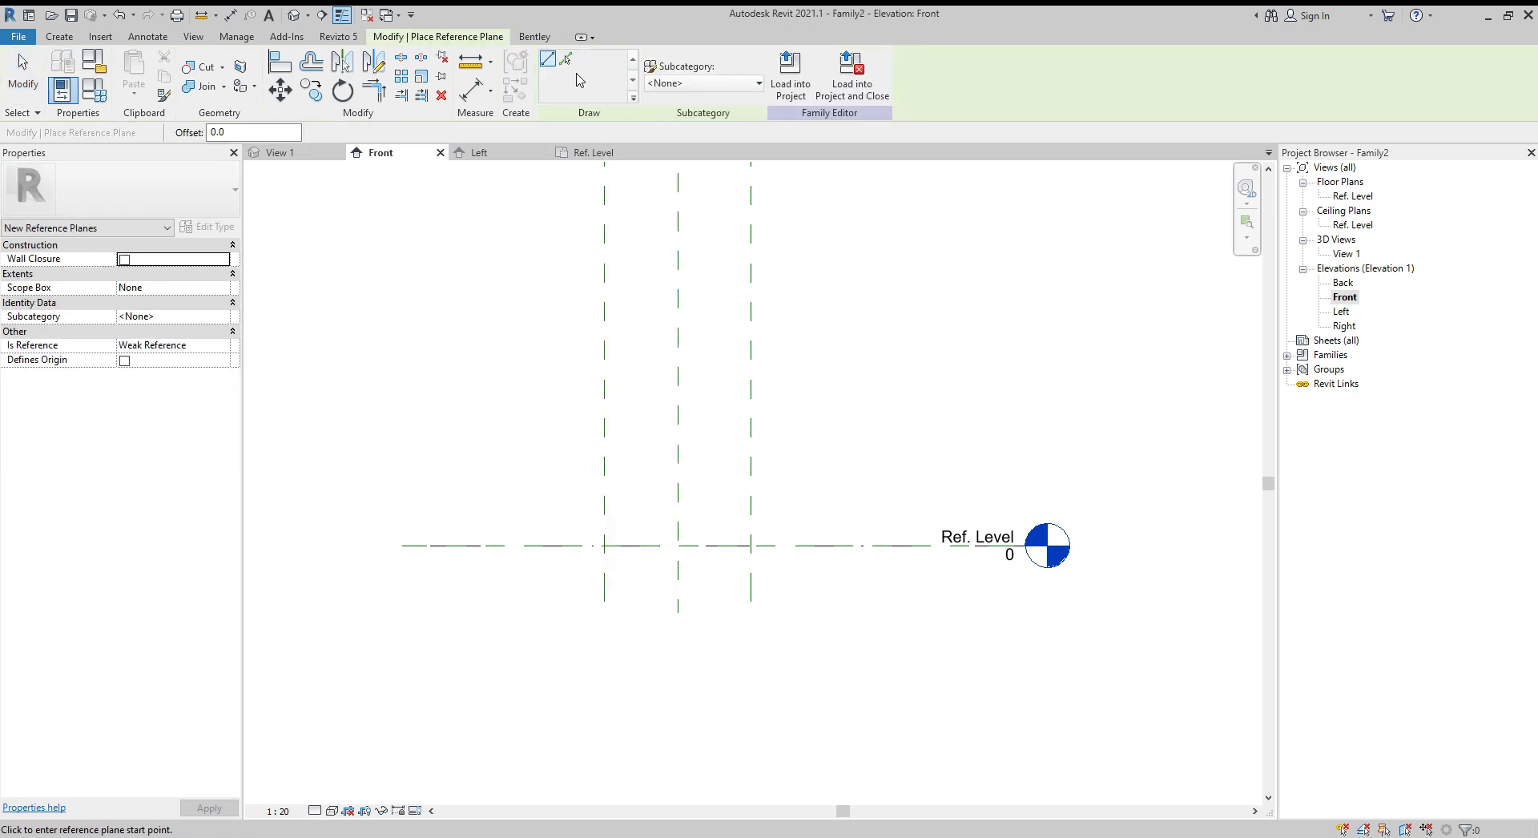
{"action": "left_click", "coordinate": [225, 132]}
{"action": "left_click", "coordinate": [562, 69]}
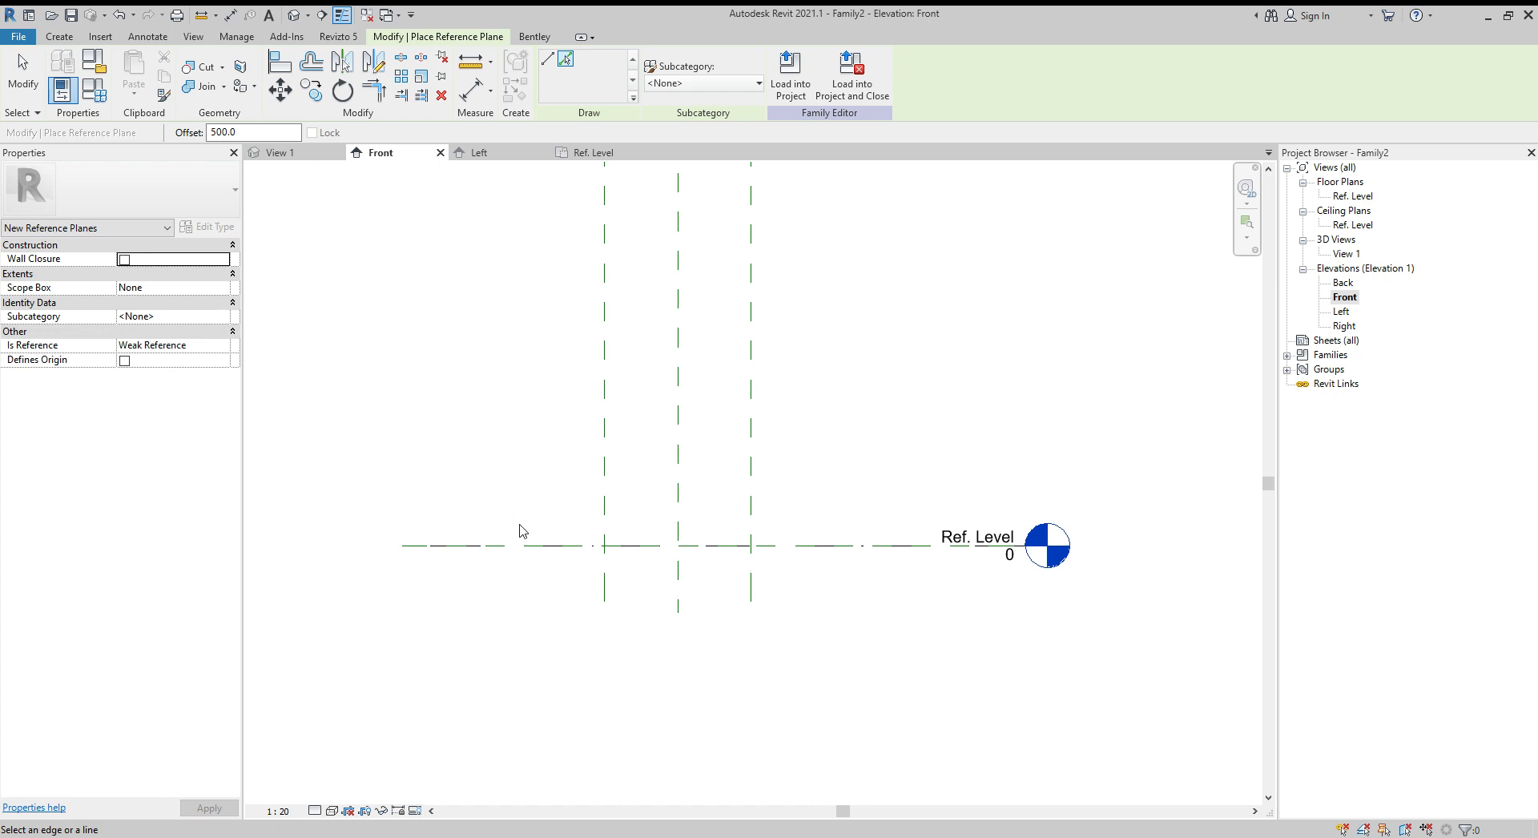
{"action": "left_click", "coordinate": [537, 546]}
{"action": "left_click", "coordinate": [540, 550]}
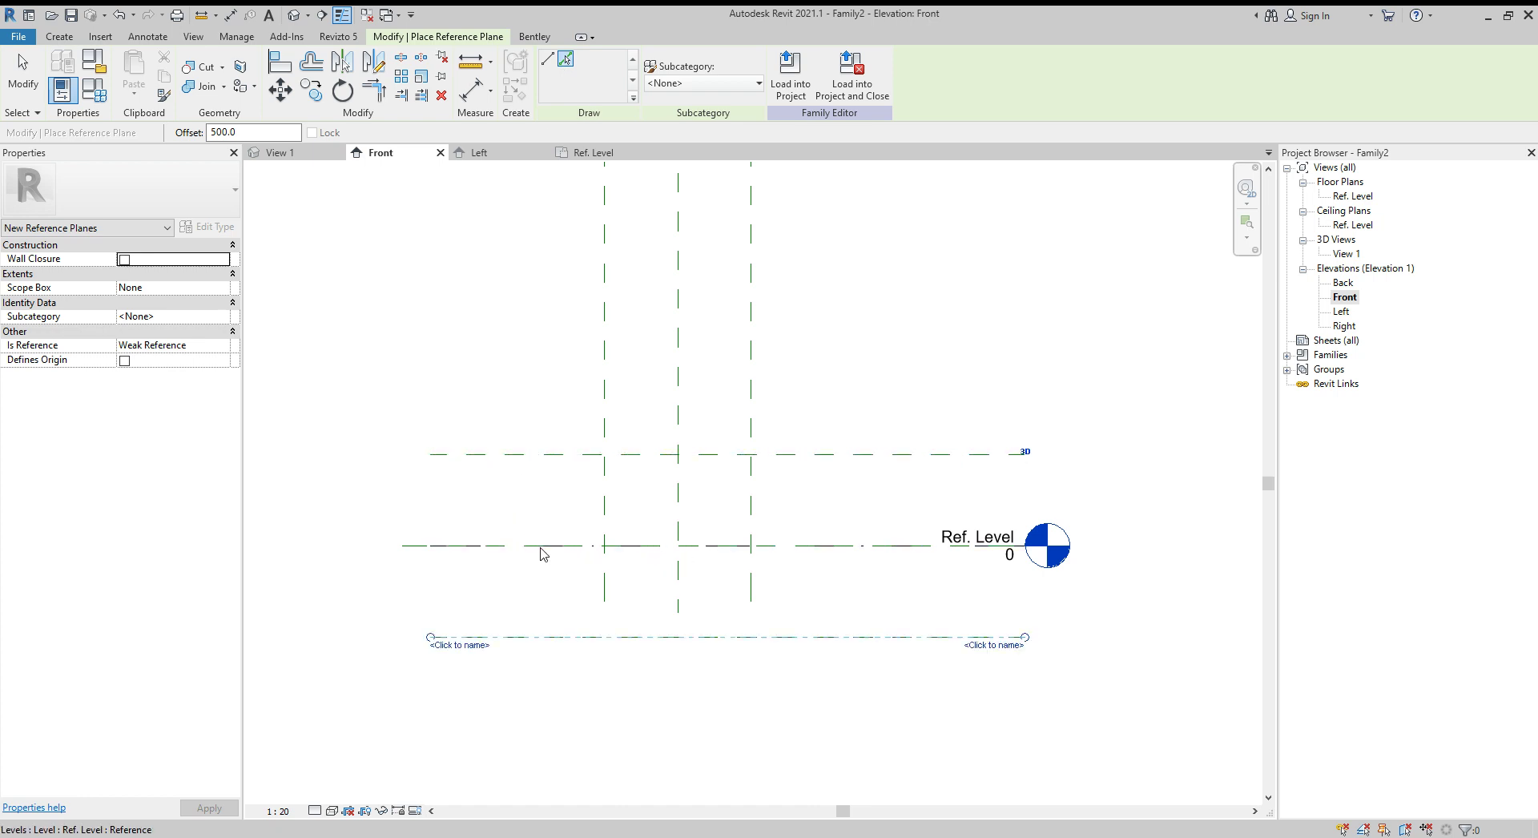
{"action": "key", "text": "Escape"}
{"action": "key", "text": "Escape"}
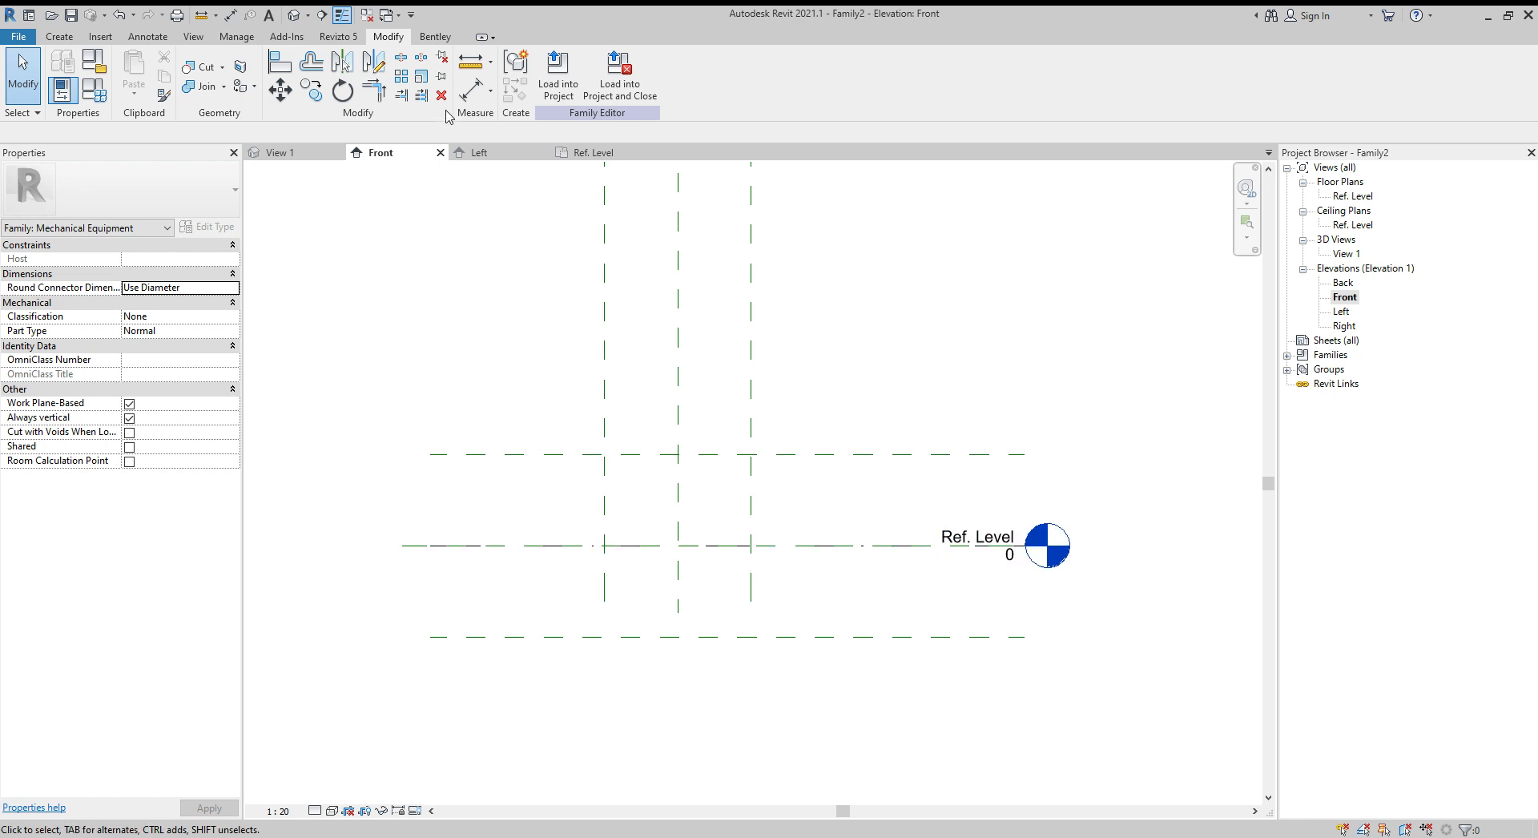
- Add an aligned dimension across the lower plane, the Ref. Level and the upper plane, and set its segments equal
{"action": "left_click", "coordinate": [471, 90]}
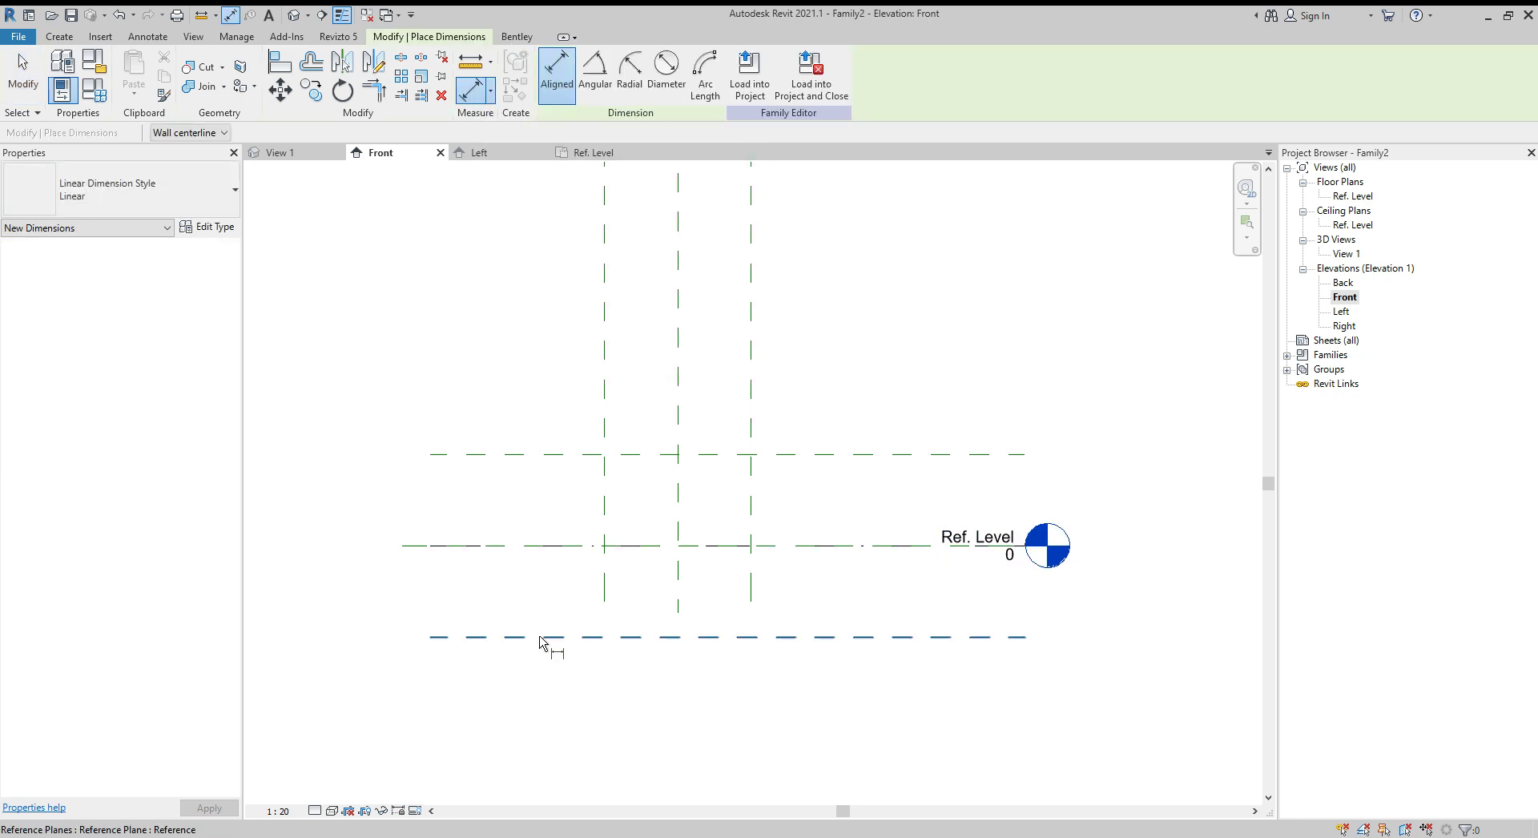
{"action": "left_click", "coordinate": [540, 637]}
{"action": "left_click", "coordinate": [540, 545]}
{"action": "left_click", "coordinate": [540, 454]}
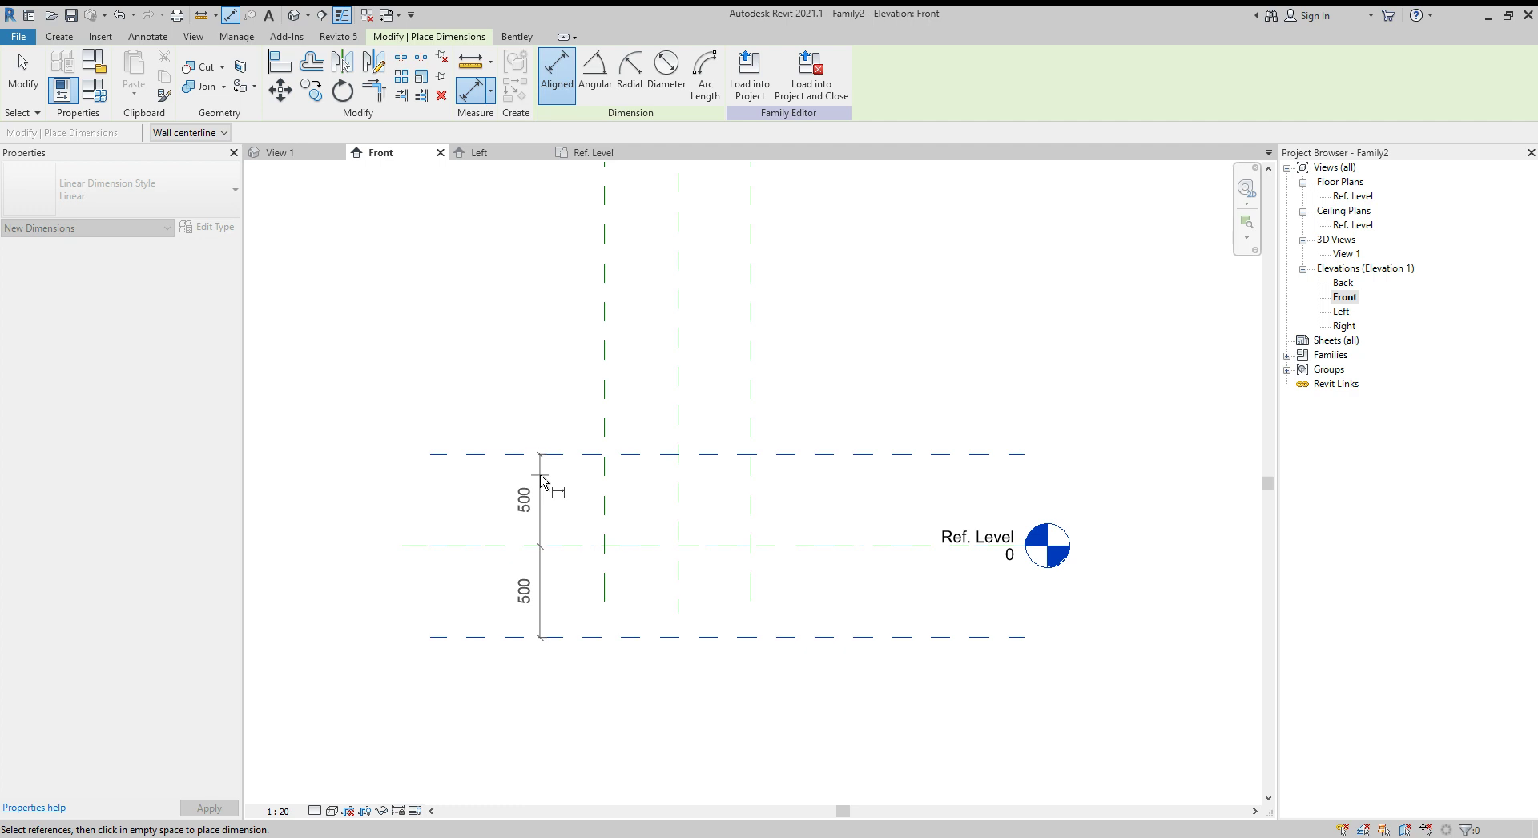
{"action": "left_click", "coordinate": [541, 480]}
{"action": "left_click", "coordinate": [587, 545]}
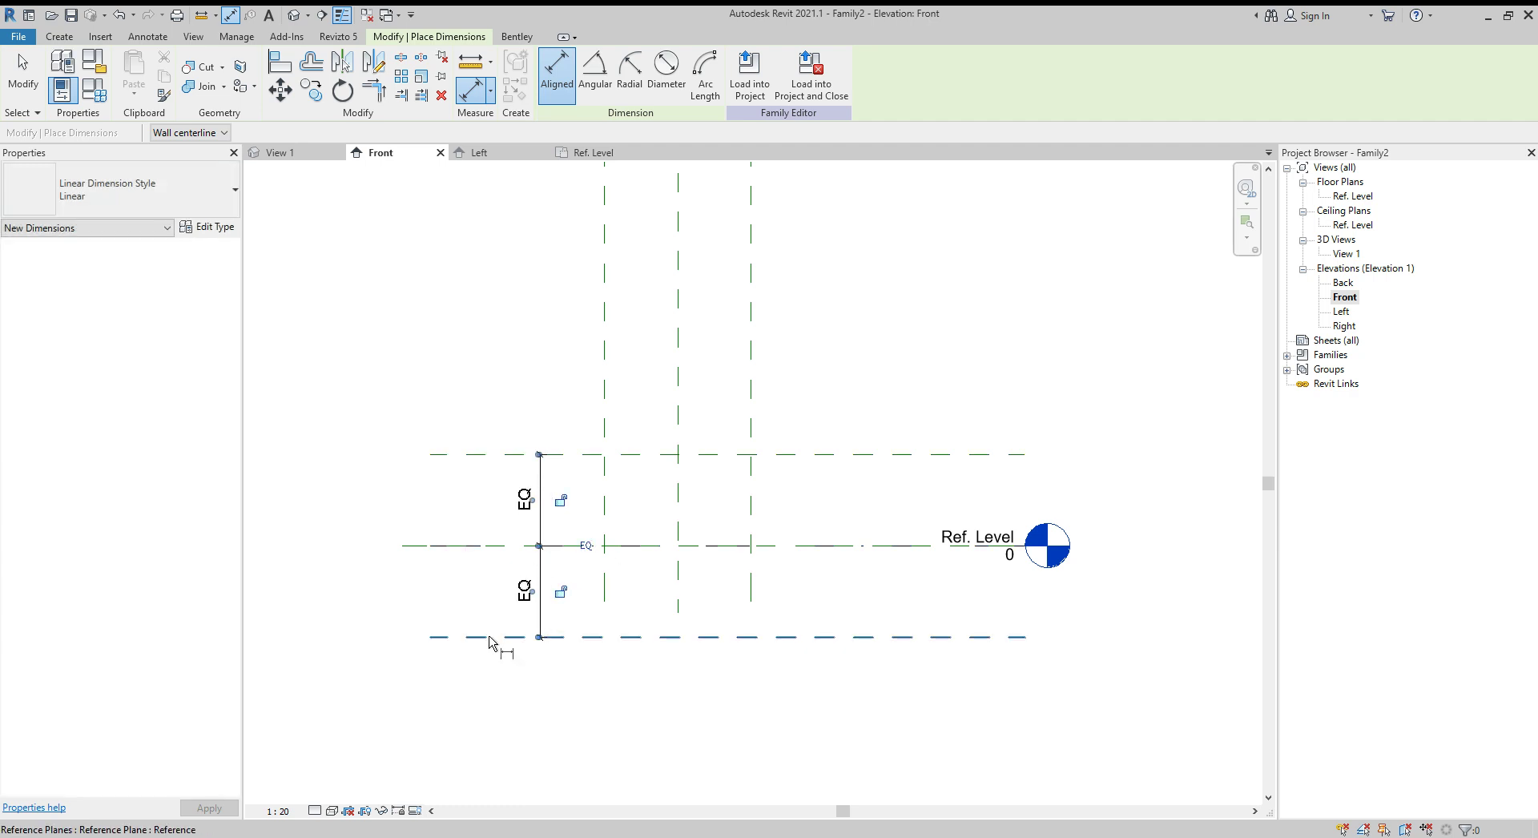
- Add an overall aligned dimension between the upper and lower horizontal reference planes, outside the equality dimension
{"action": "left_click", "coordinate": [490, 638]}
{"action": "left_click", "coordinate": [505, 454]}
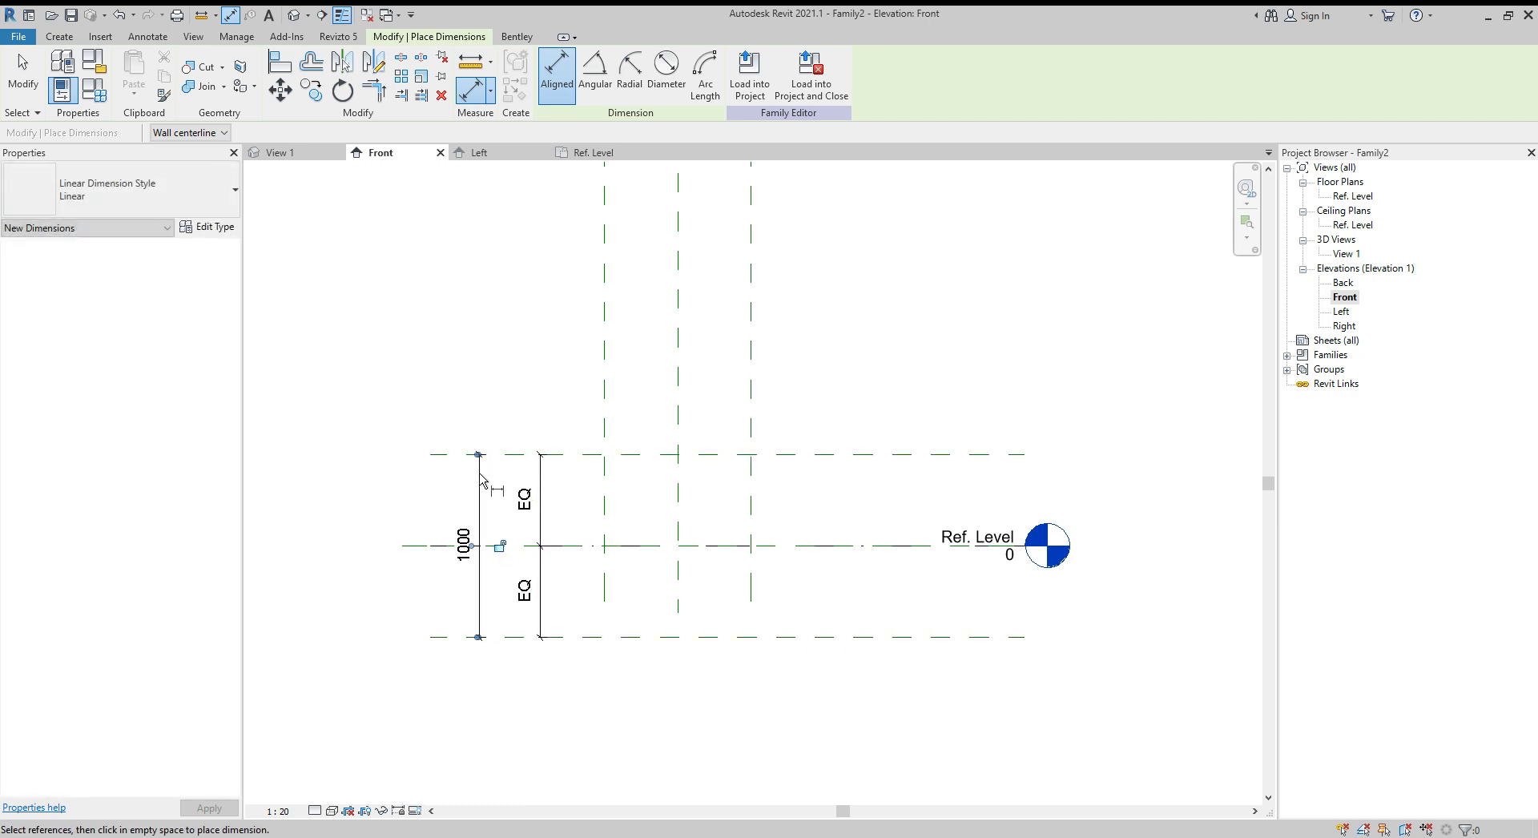
{"action": "left_click", "coordinate": [481, 479]}
{"action": "key", "text": "Escape"}
- Label the overall vertical dimension in the Front elevation with a new type parameter named Height
{"action": "left_click", "coordinate": [479, 505]}
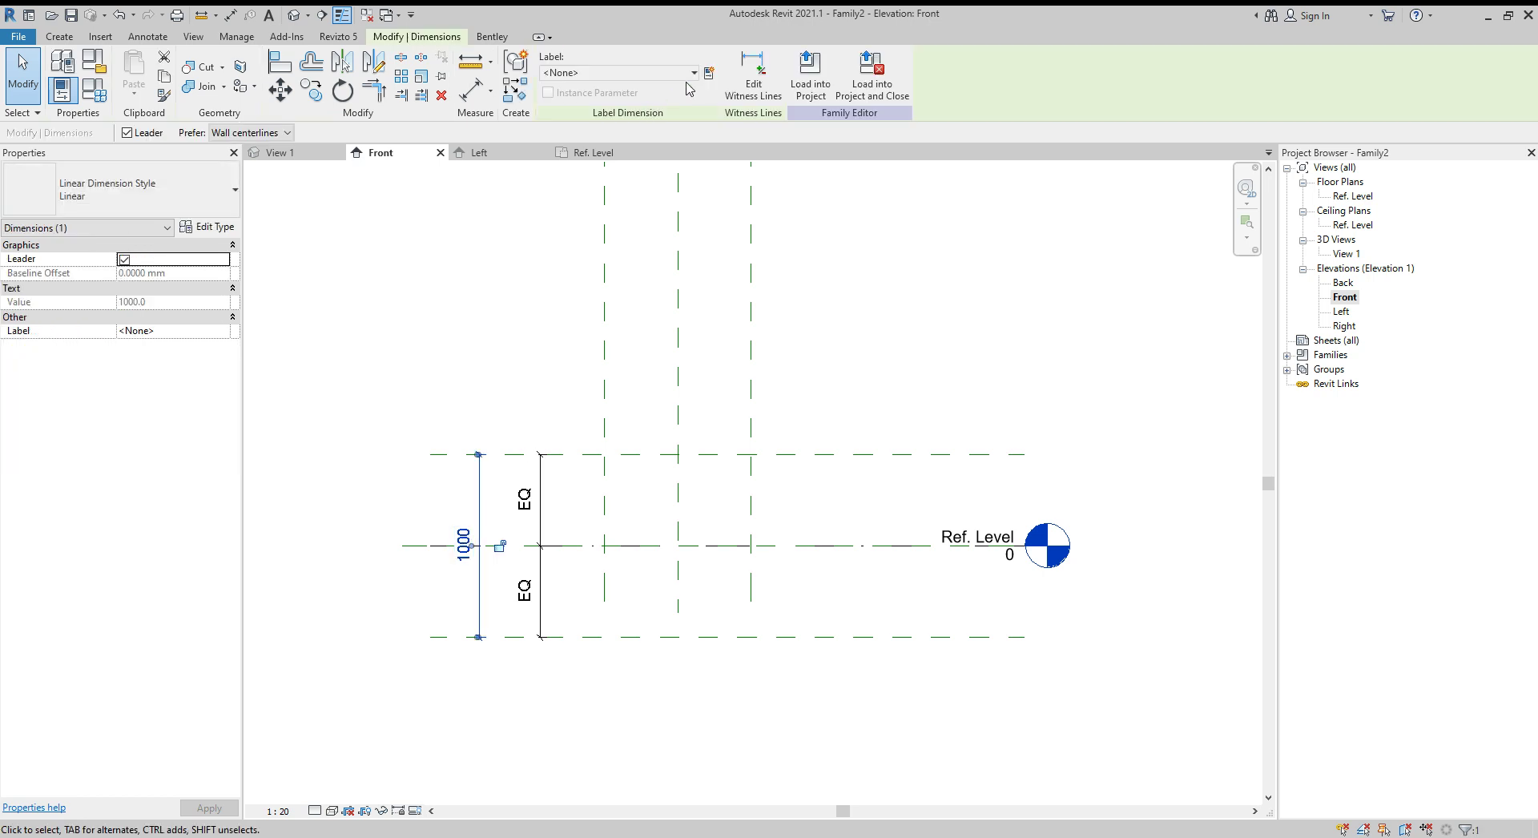
{"action": "left_click", "coordinate": [709, 73]}
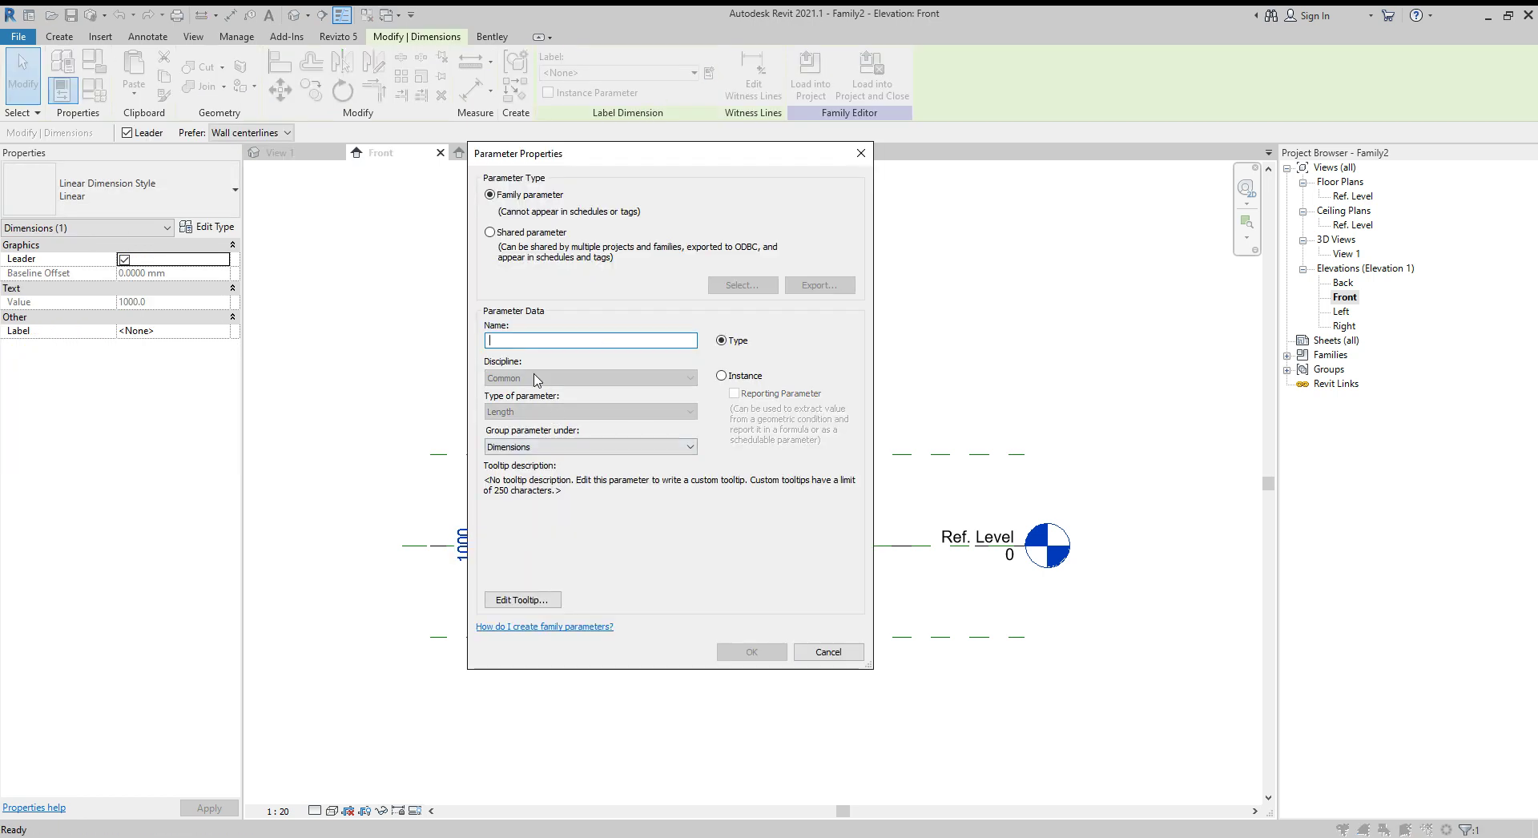
{"action": "type", "text": "Hei"}
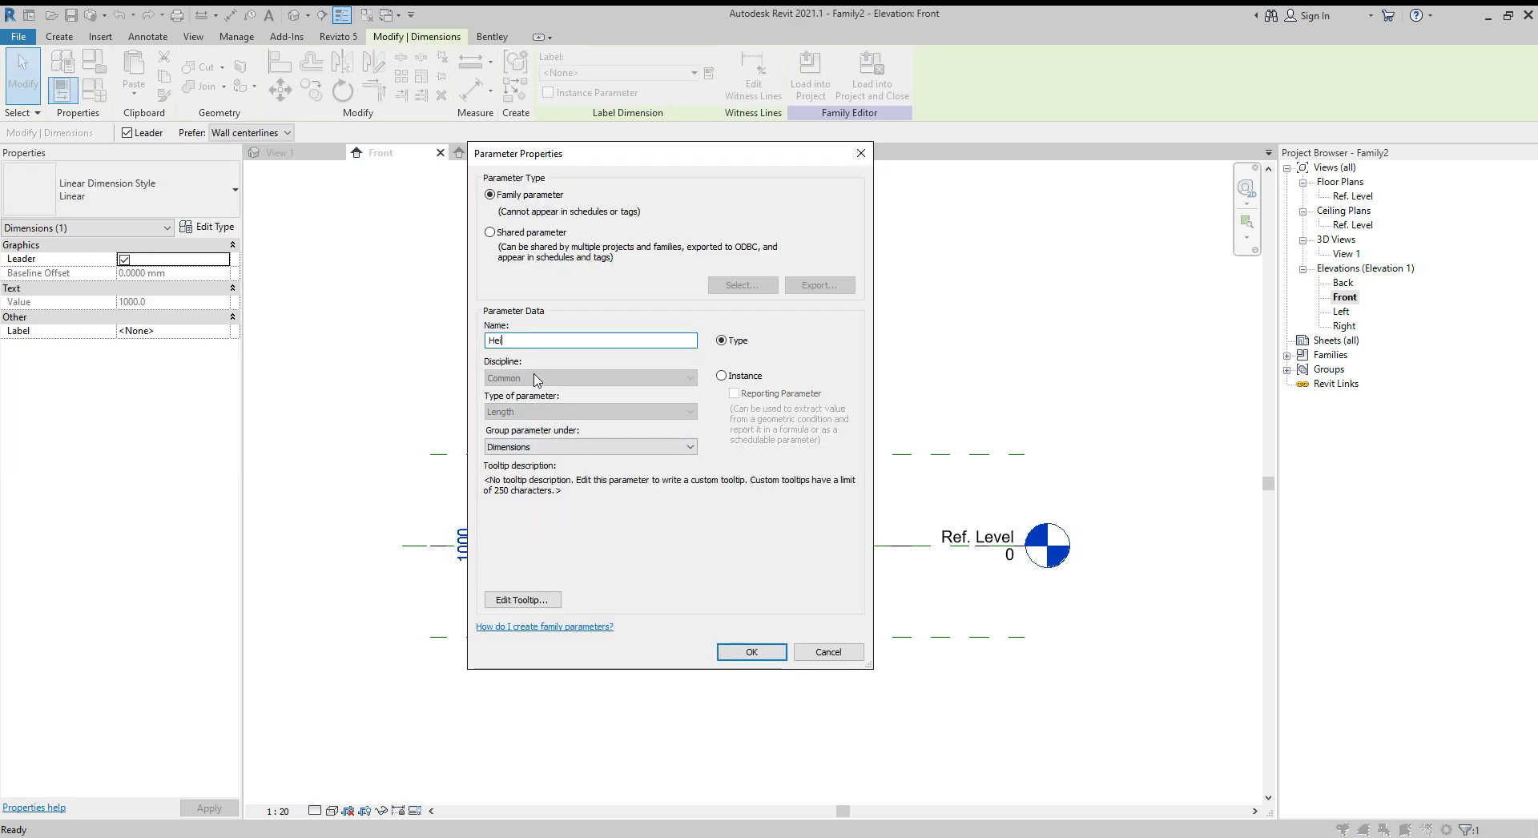
{"action": "type", "text": "ght"}
{"action": "left_click", "coordinate": [754, 652]}
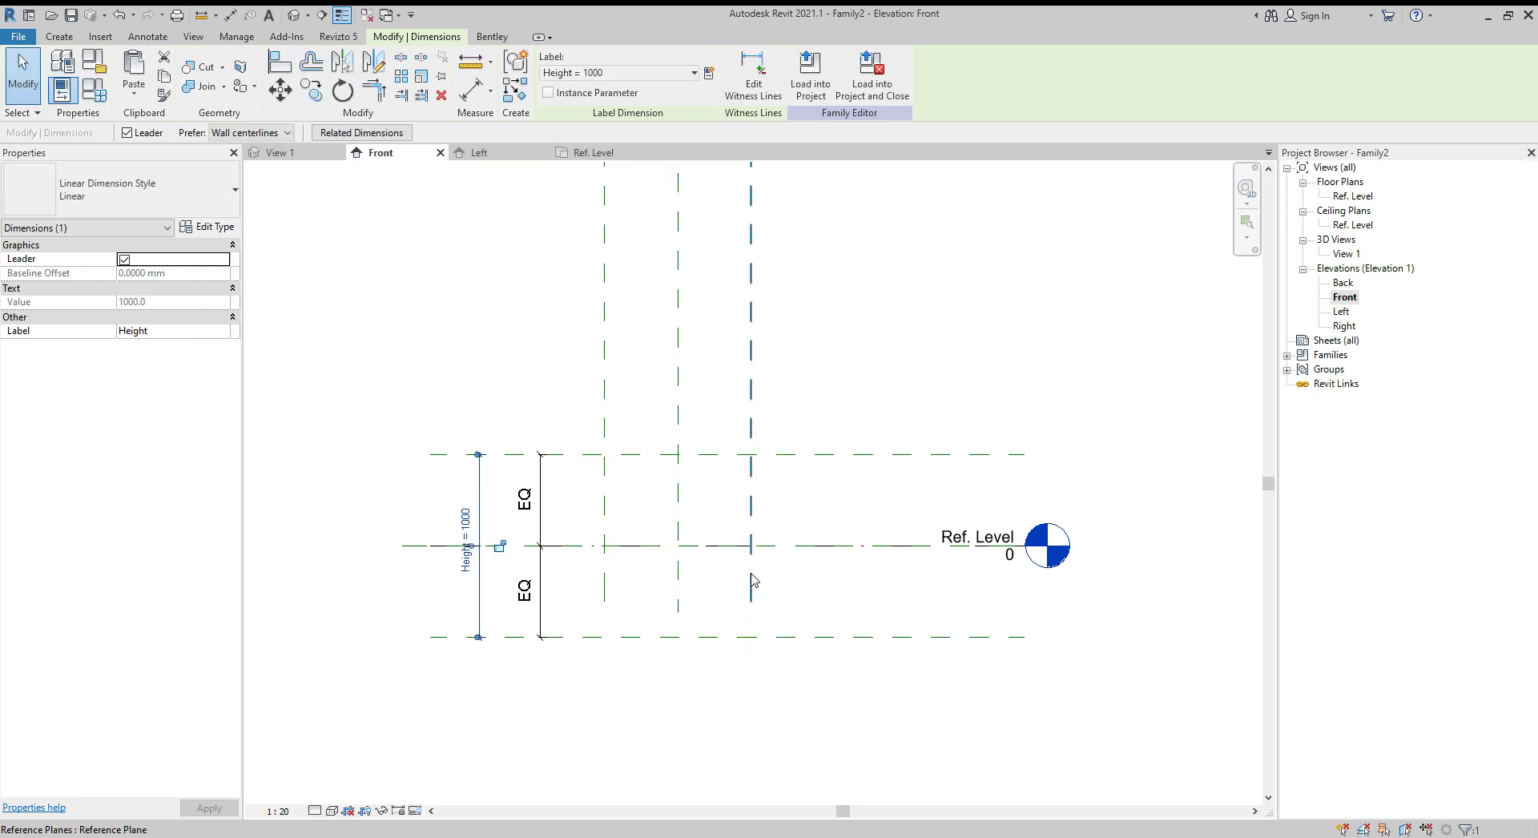
{"action": "left_click", "coordinate": [828, 514]}
- Extend the lower ends of the two outer vertical reference planes past the lower horizontal reference plane
{"action": "middle_click_drag", "start_coordinate": [829, 514], "coordinate": [753, 451]}
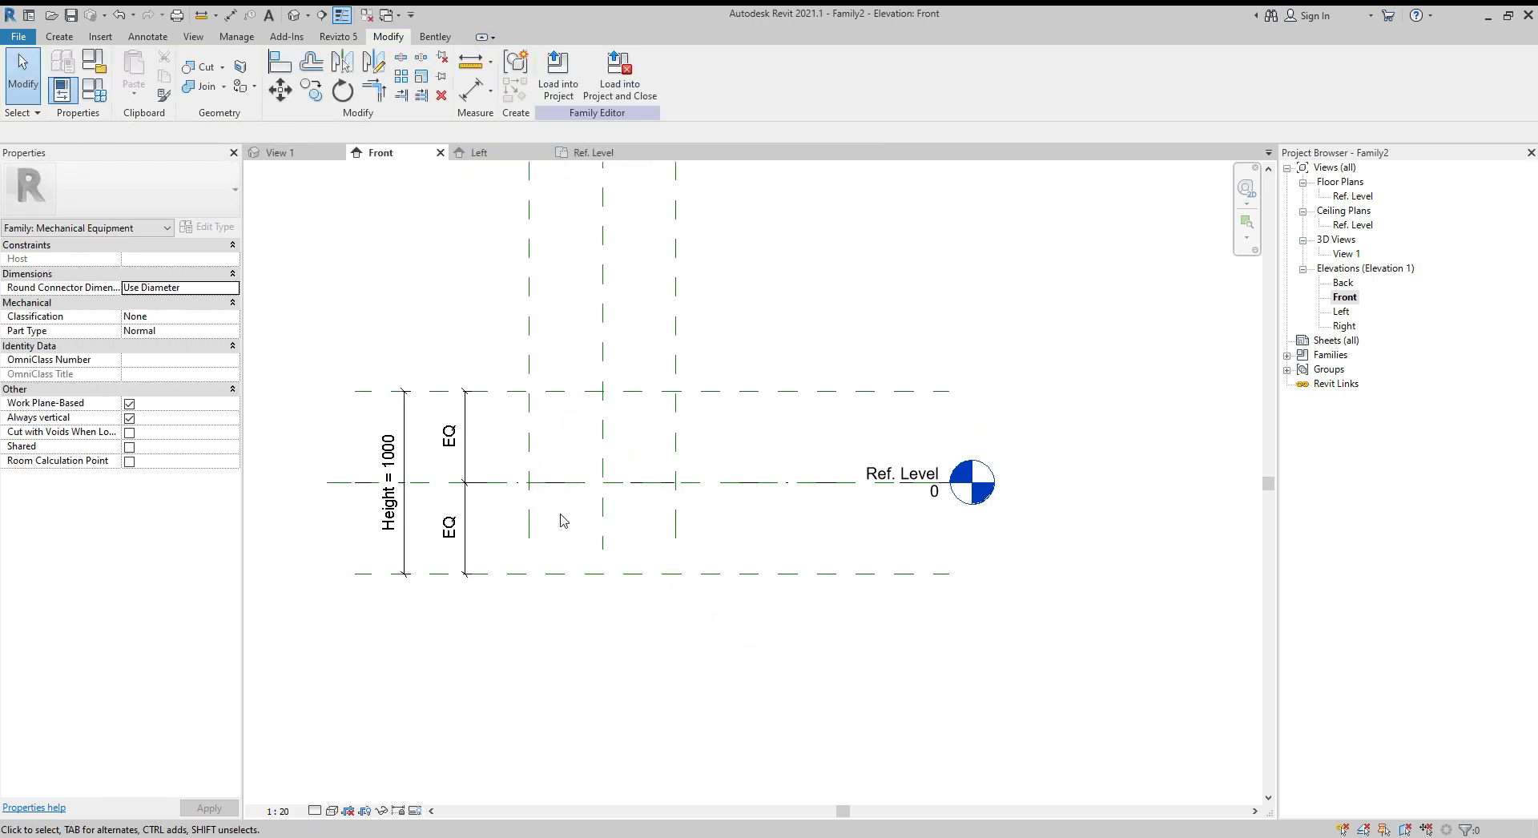
{"action": "left_click", "coordinate": [529, 521]}
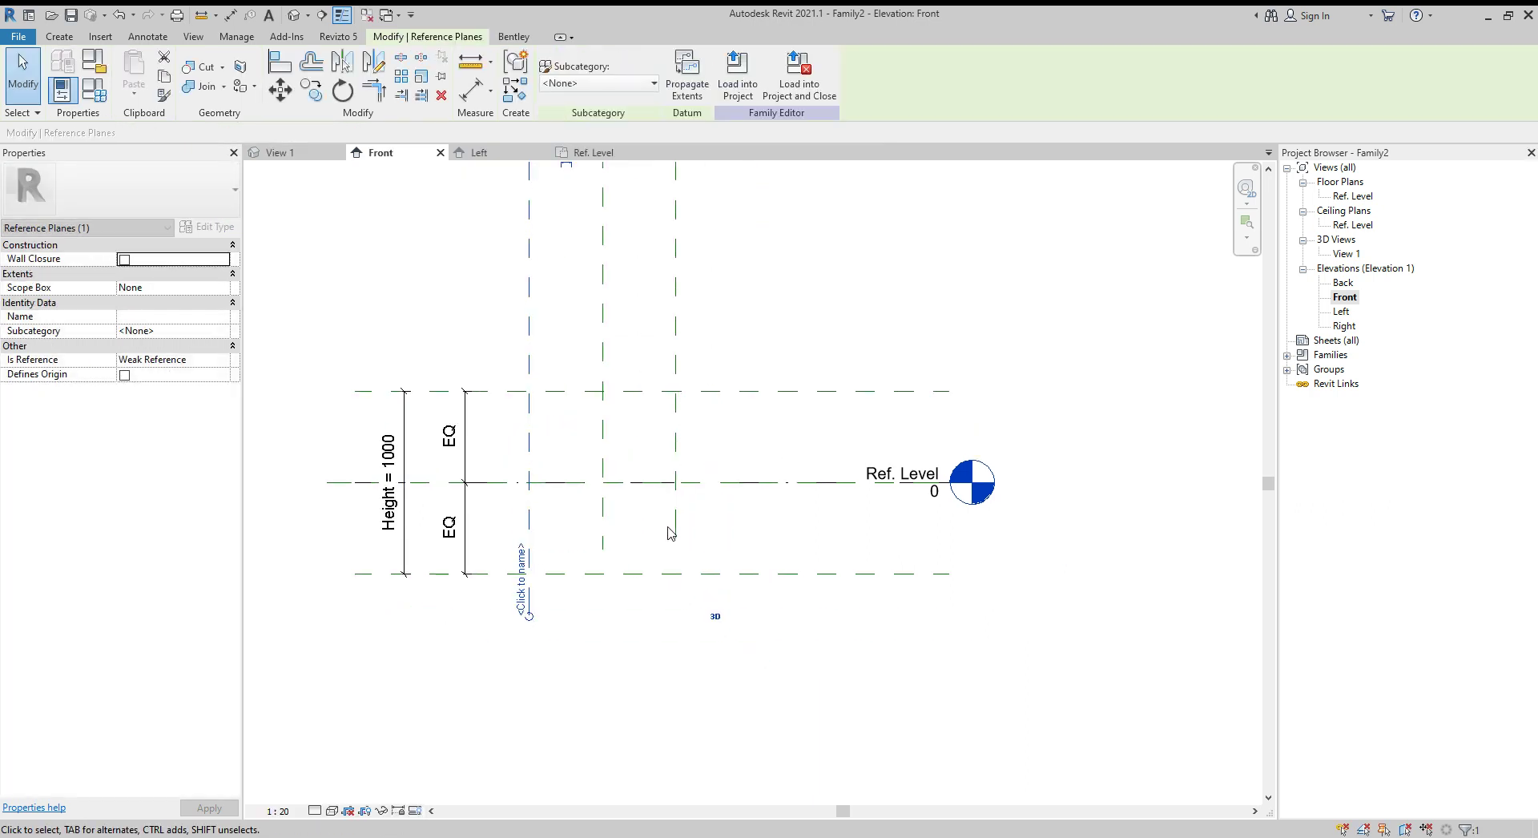
{"action": "left_click", "coordinate": [675, 528]}
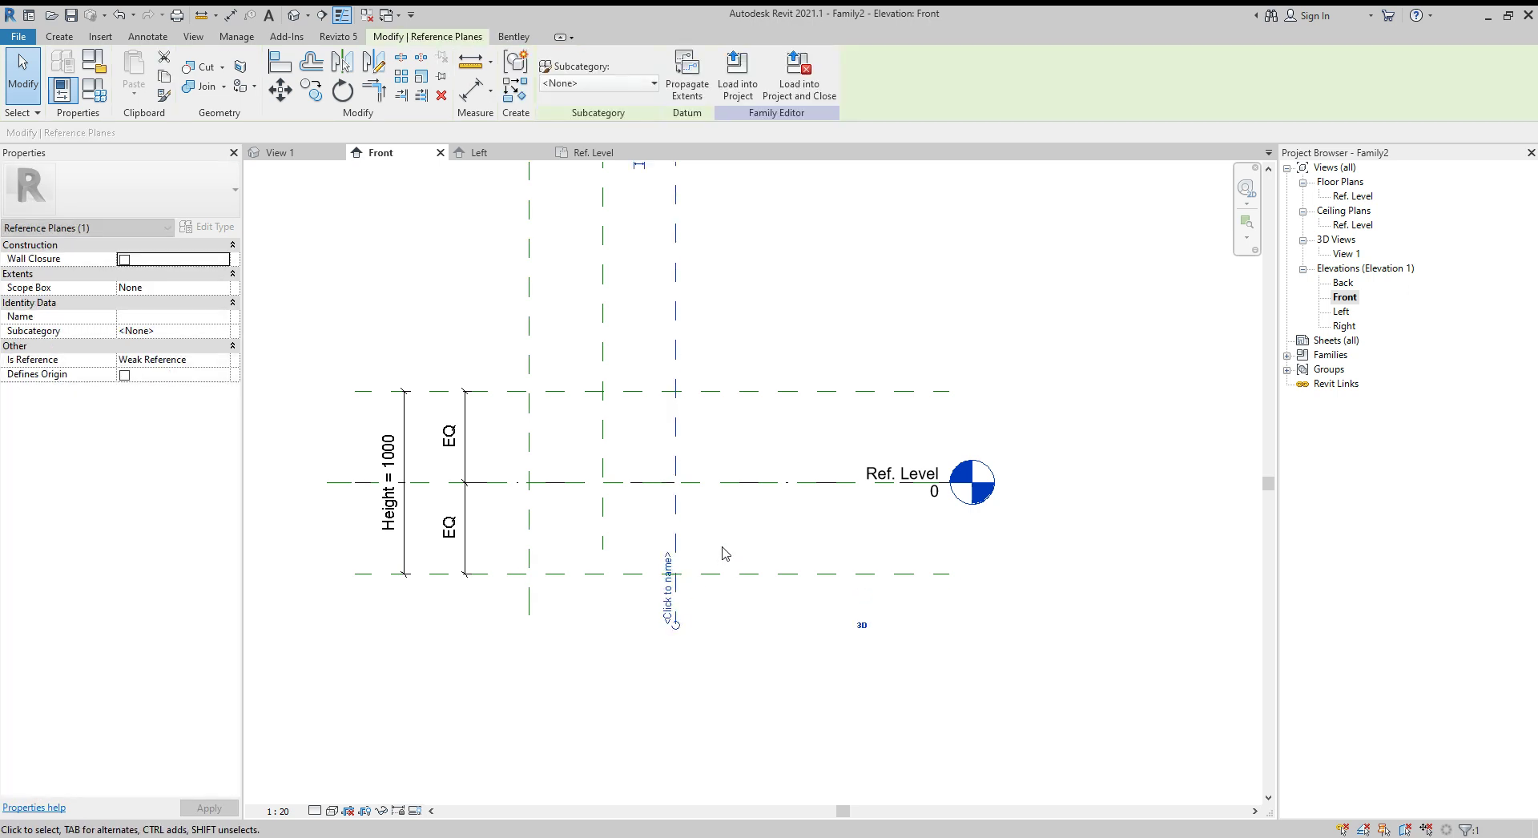
{"action": "left_click", "coordinate": [725, 553]}
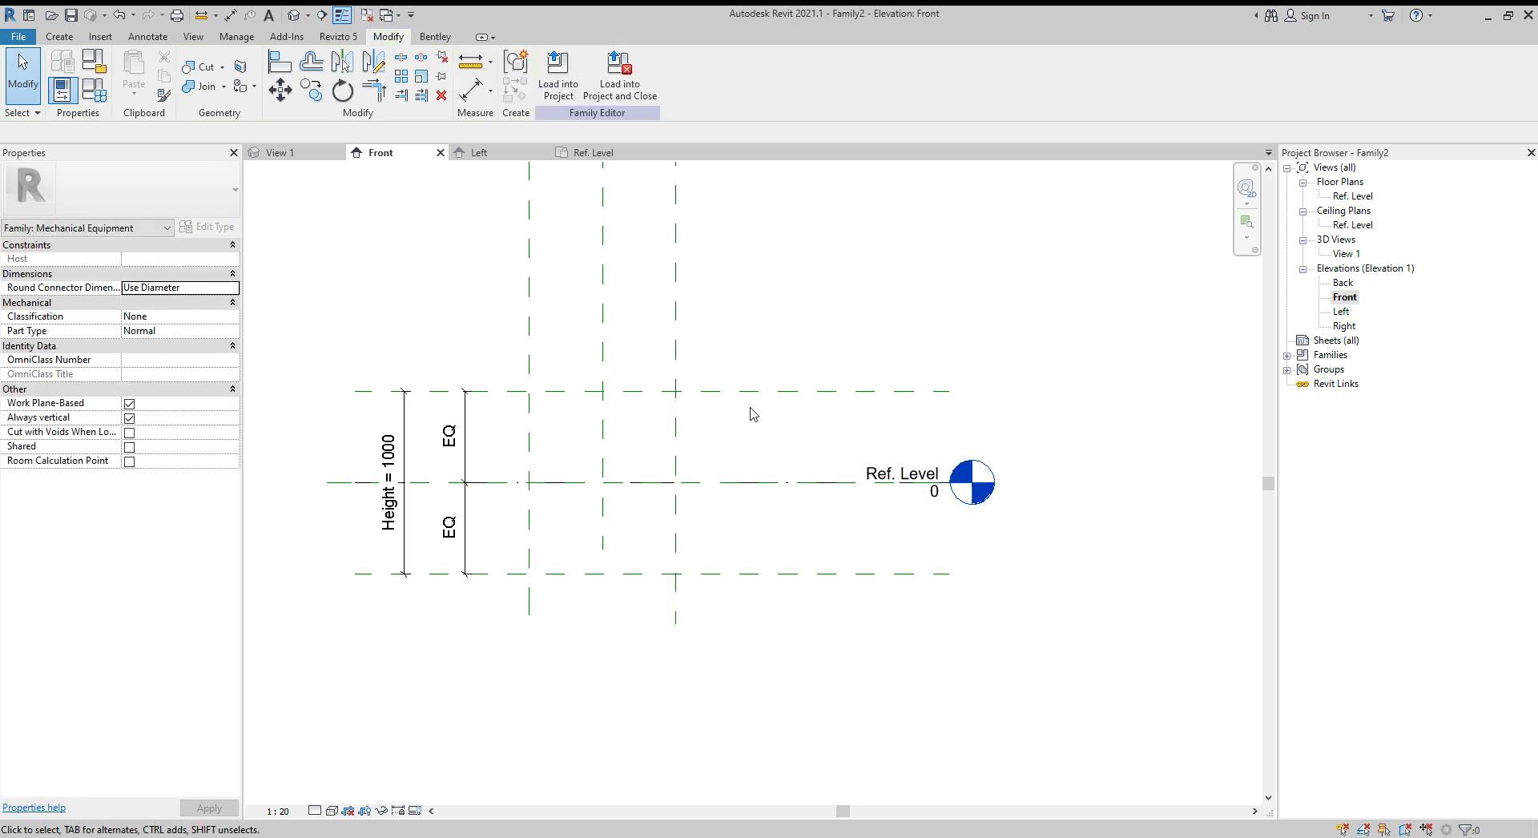
- In the Ref. Level floor plan, start an extrusion and pick the four outer reference planes as its locked sketch lines
{"action": "double_click", "coordinate": [1346, 197]}
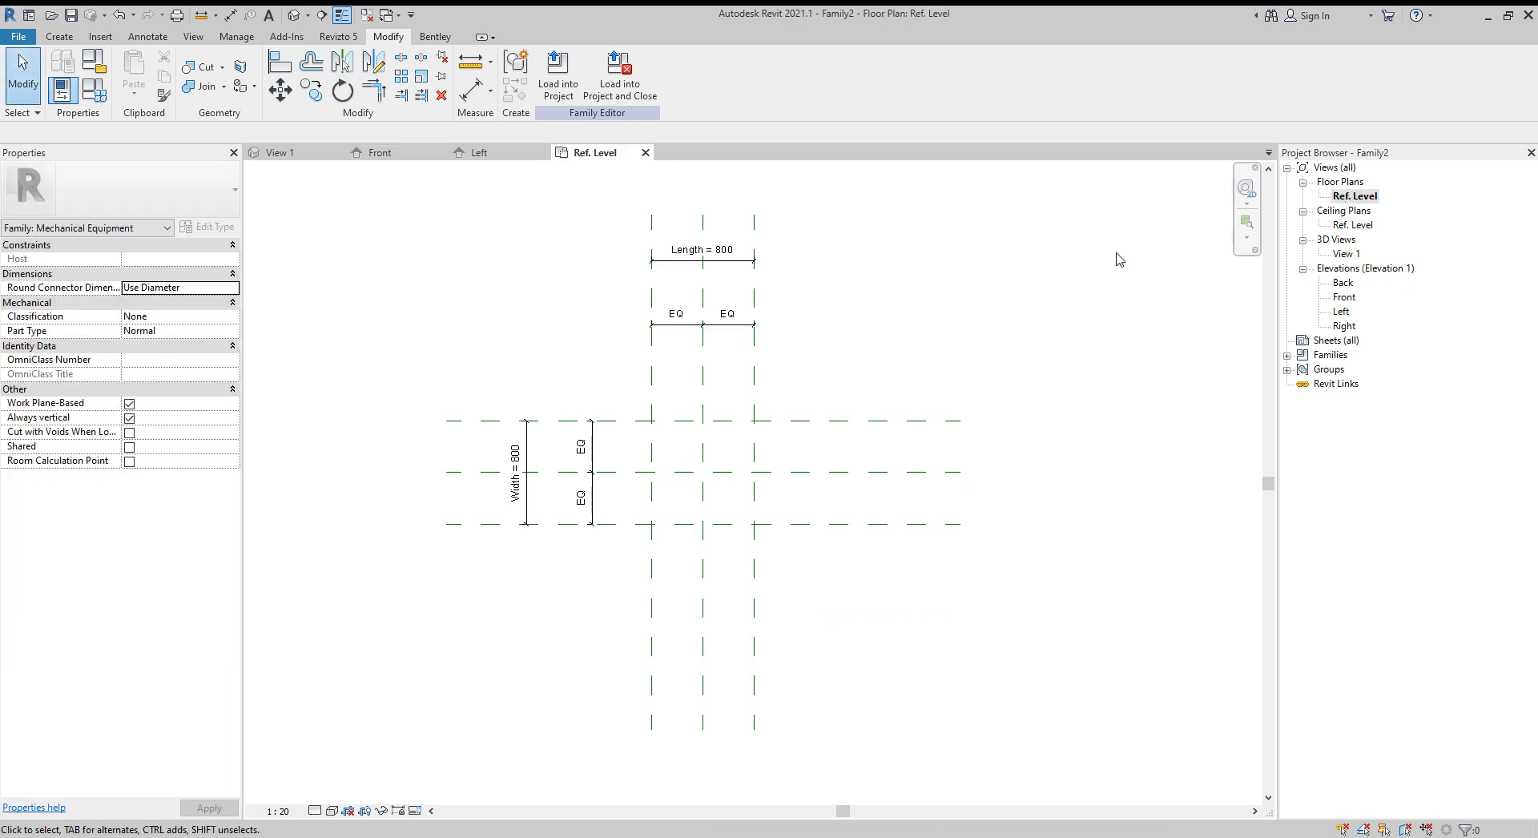
{"action": "middle_click_drag", "start_coordinate": [881, 317], "coordinate": [775, 279]}
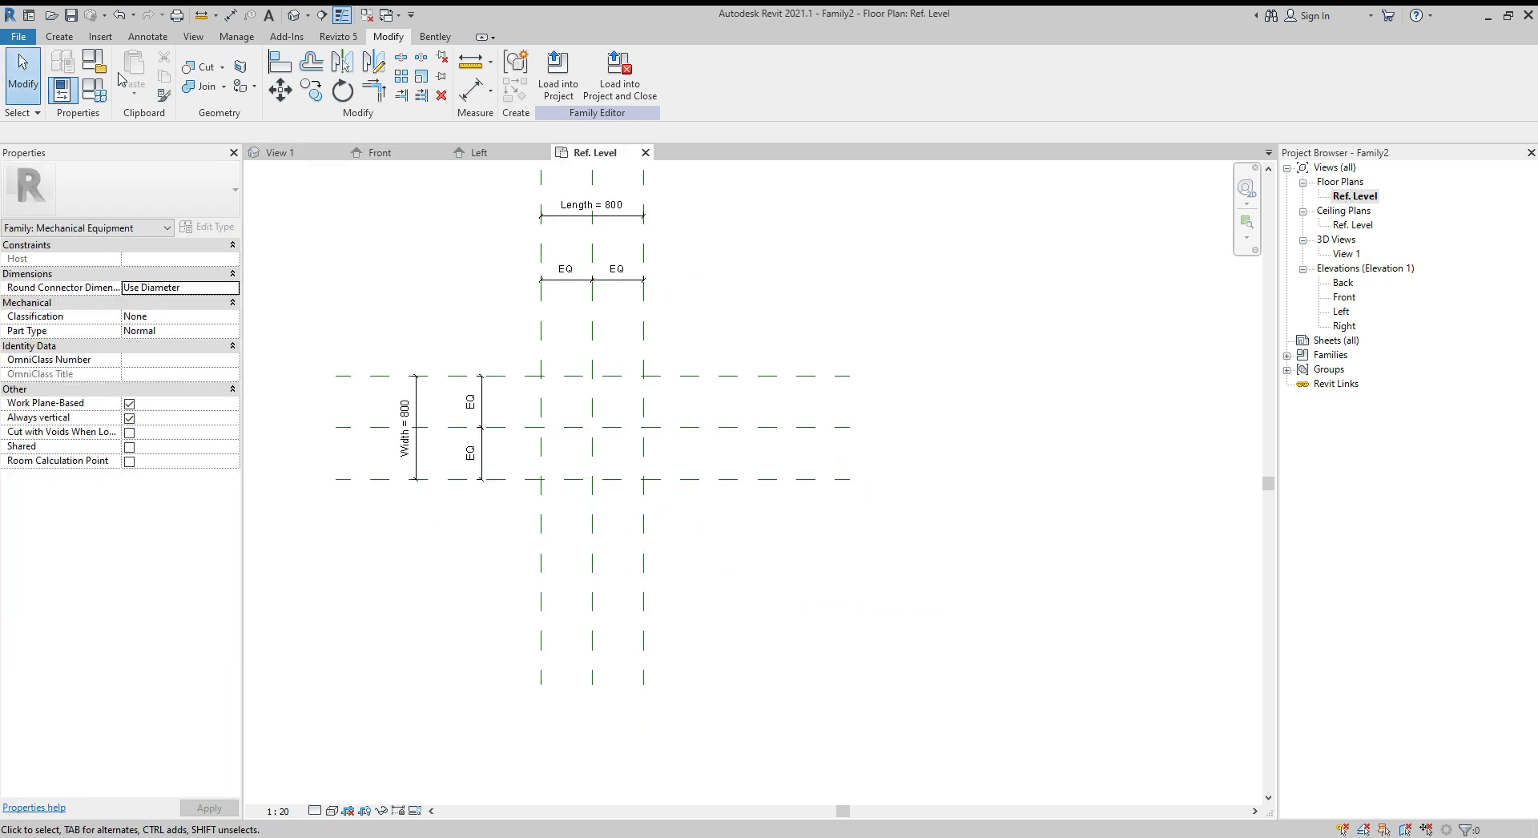
{"action": "left_click", "coordinate": [59, 36]}
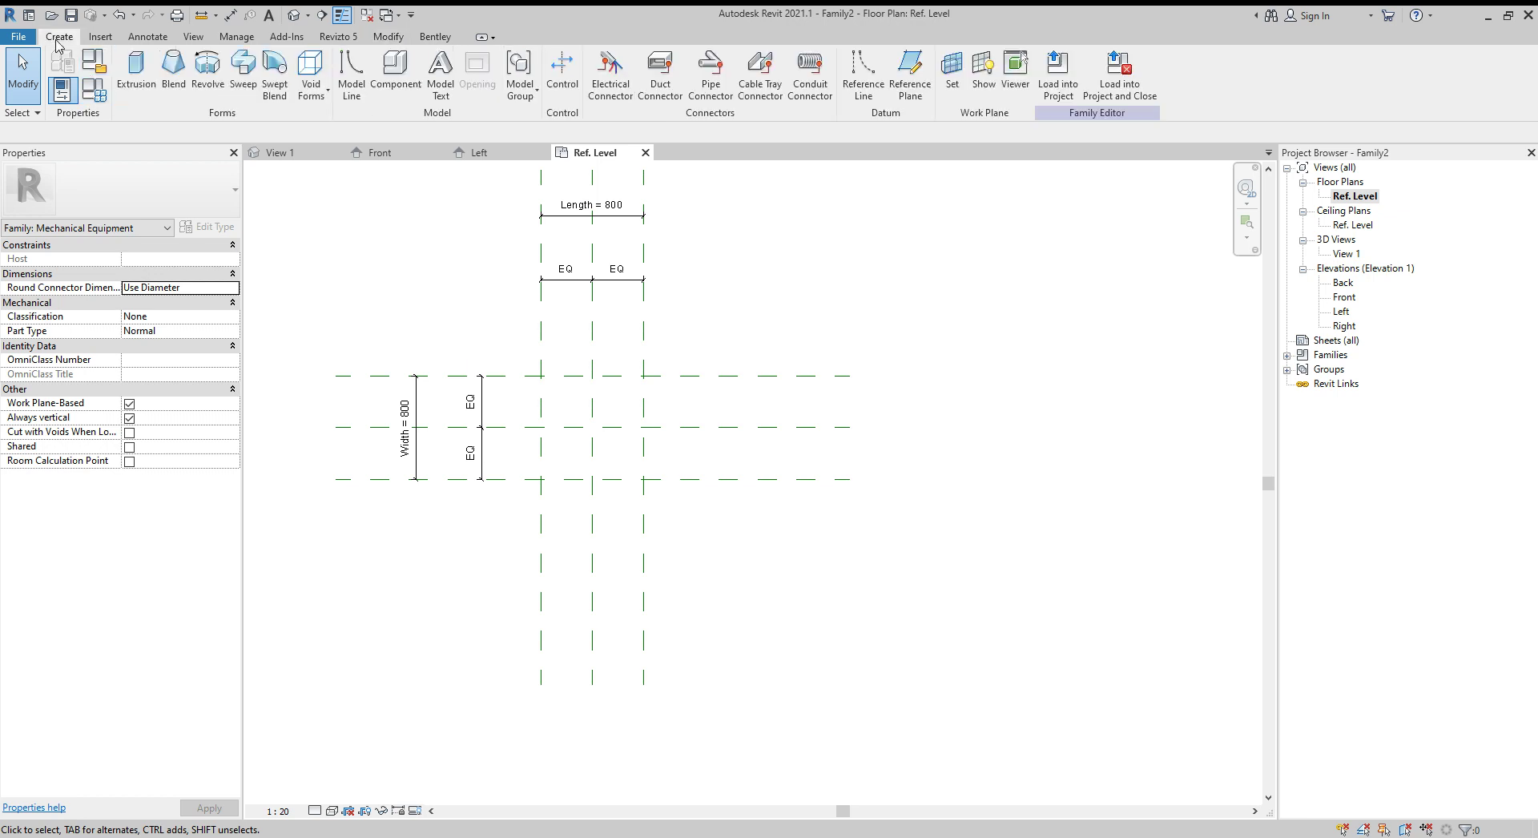
{"action": "left_click", "coordinate": [134, 72]}
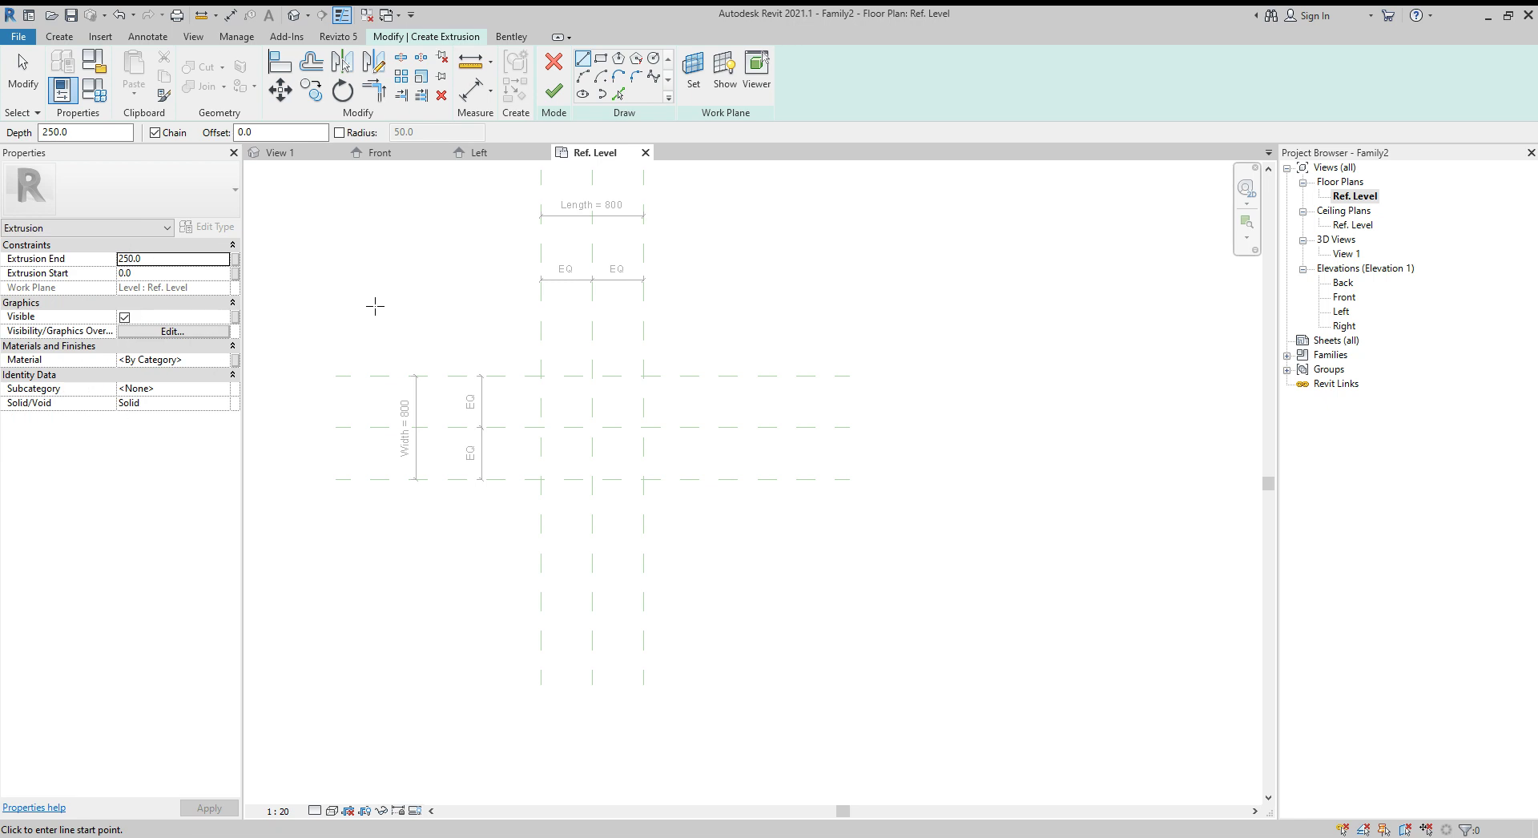
{"action": "left_click", "coordinate": [617, 96]}
{"action": "left_click", "coordinate": [581, 375]}
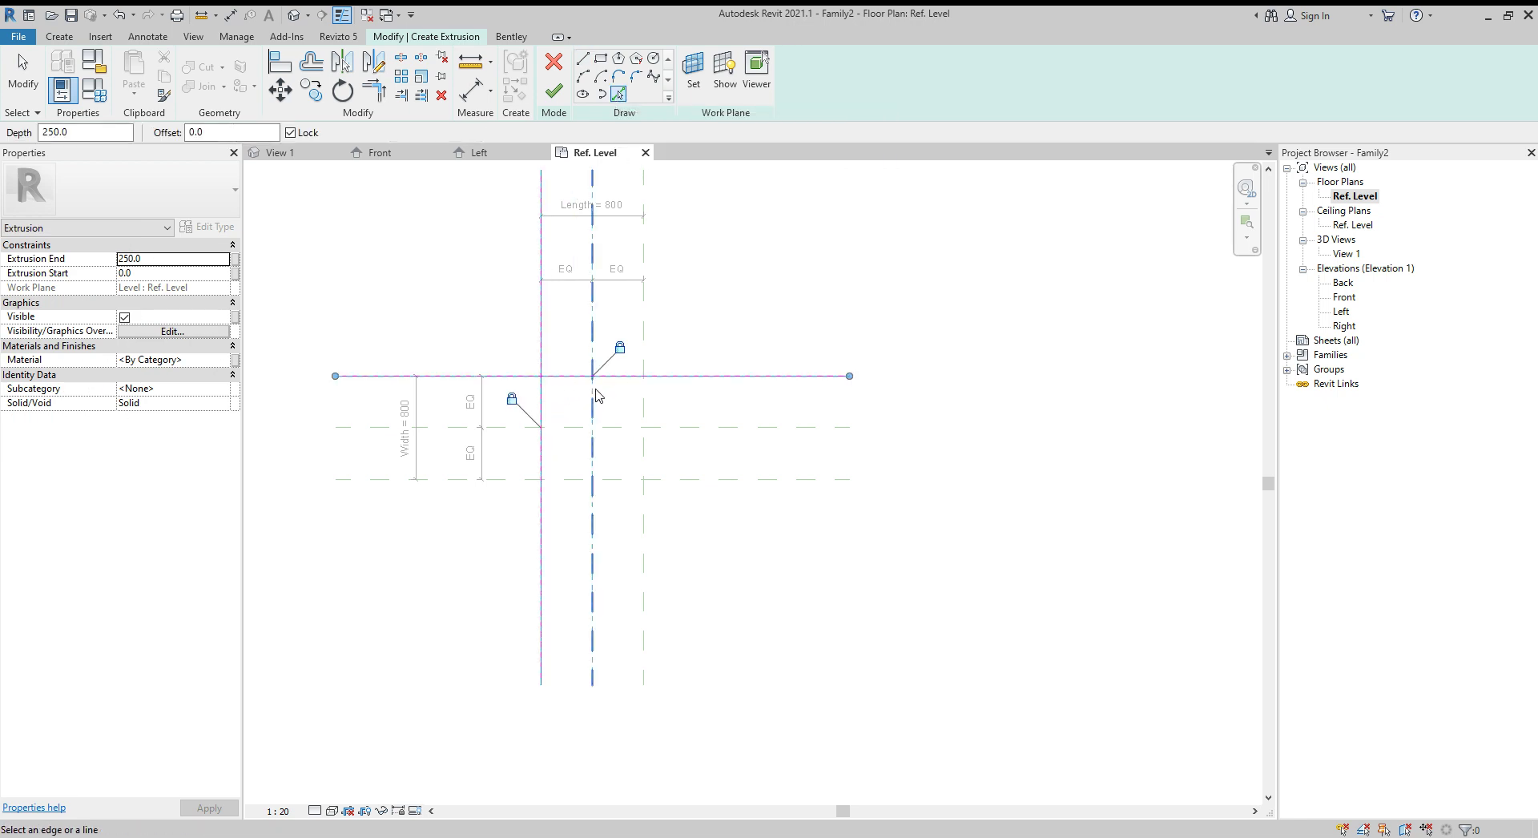
{"action": "left_click", "coordinate": [643, 410]}
{"action": "left_click", "coordinate": [613, 481]}
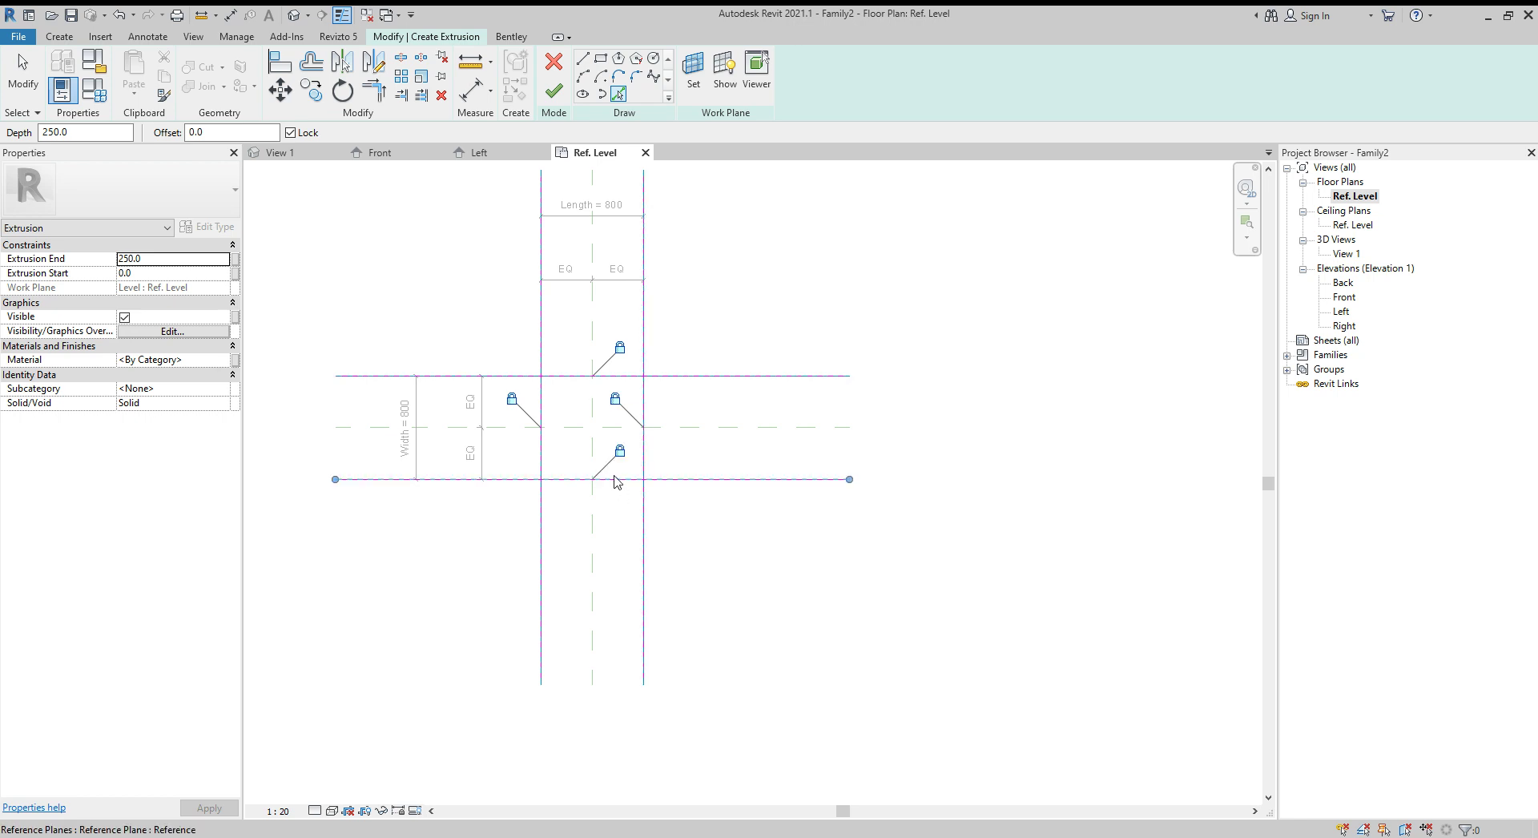
- Unlock the alignment constraints of the extrusion's upper, lower and right sketch lines
{"action": "left_click", "coordinate": [511, 399]}
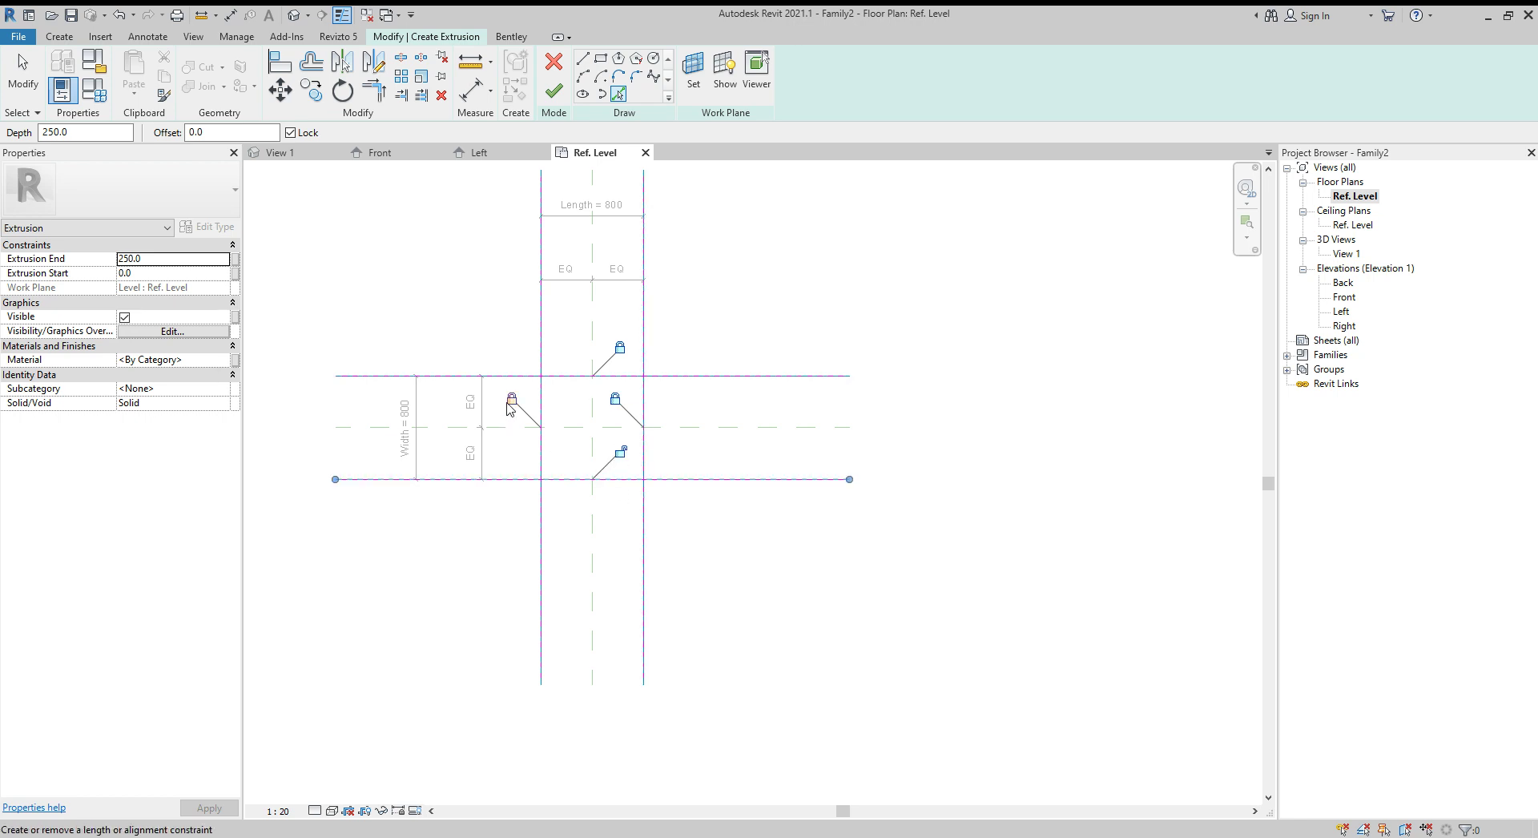
{"action": "left_click", "coordinate": [615, 399]}
{"action": "left_click", "coordinate": [515, 401]}
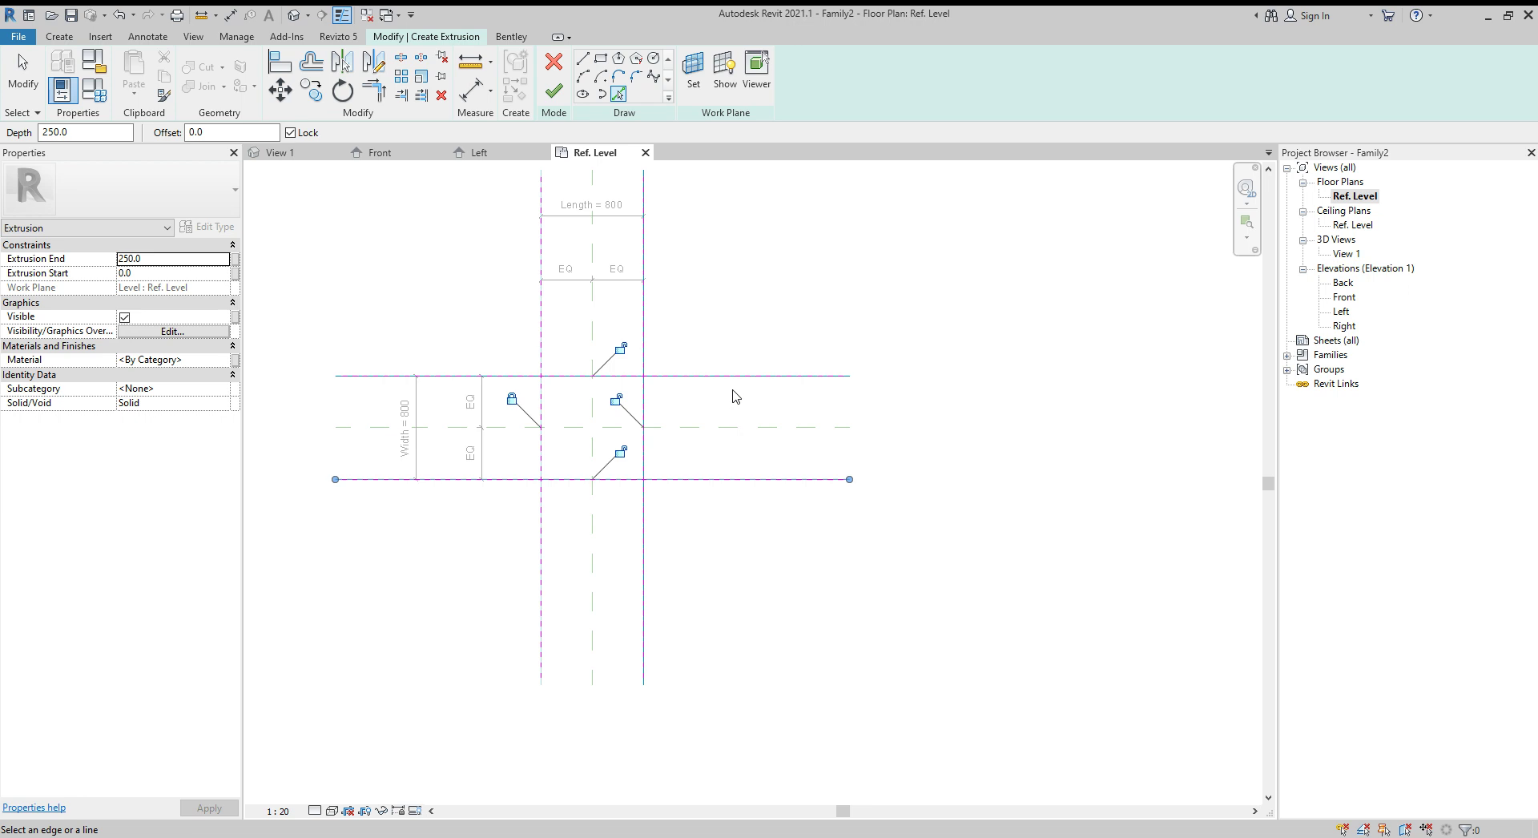
- Trim the four extrusion sketch lines at their corners to form a closed rectangle inside the outer reference planes
{"action": "scroll", "coordinate": [561, 405], "scroll_direction": "up", "scroll_amount": 3}
{"action": "key", "text": "t"}
{"action": "key", "text": "r"}
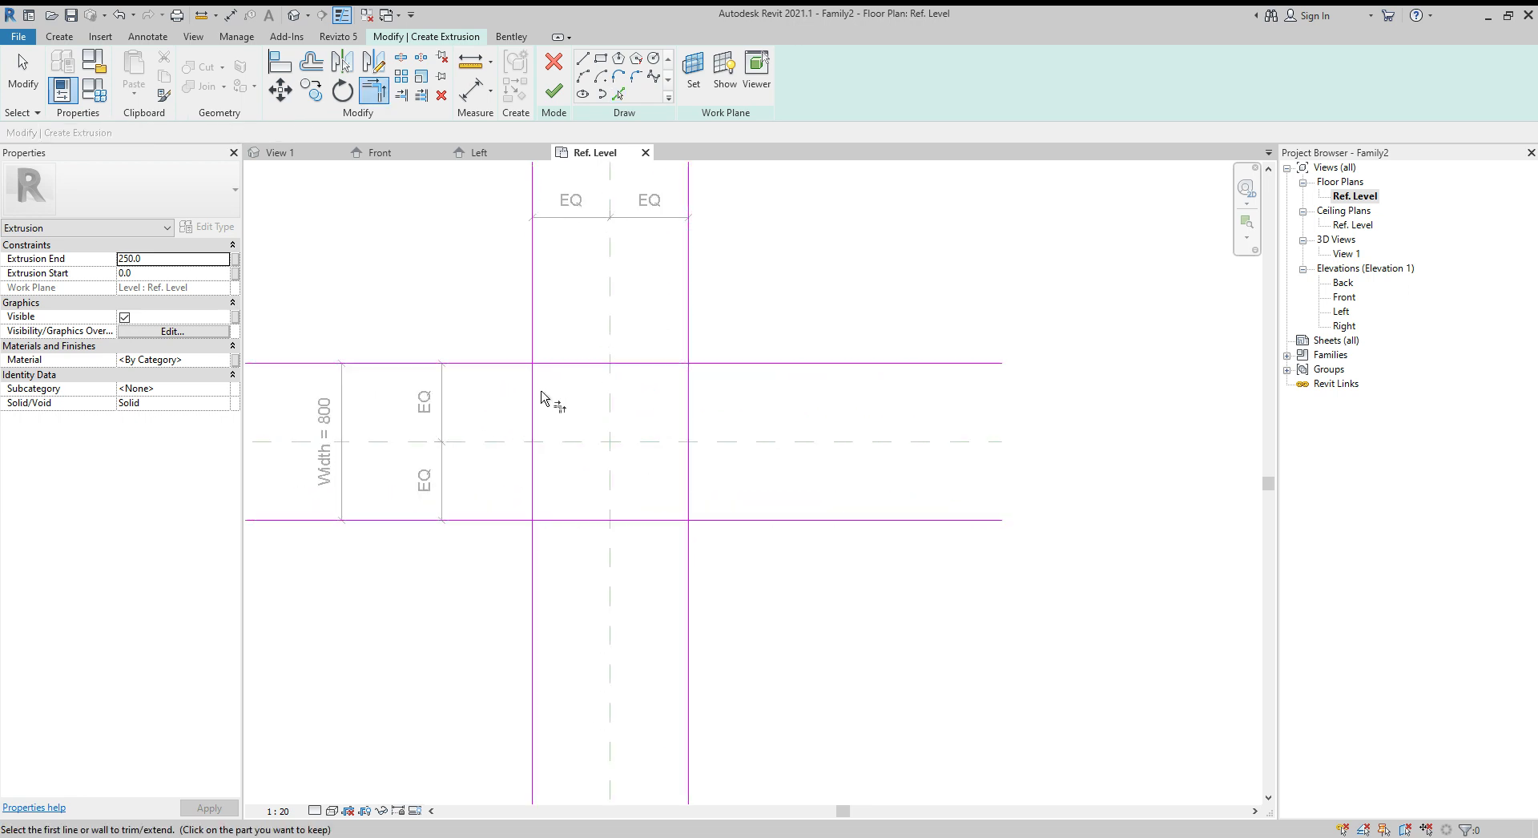
{"action": "left_click", "coordinate": [552, 364]}
{"action": "left_click", "coordinate": [532, 384]}
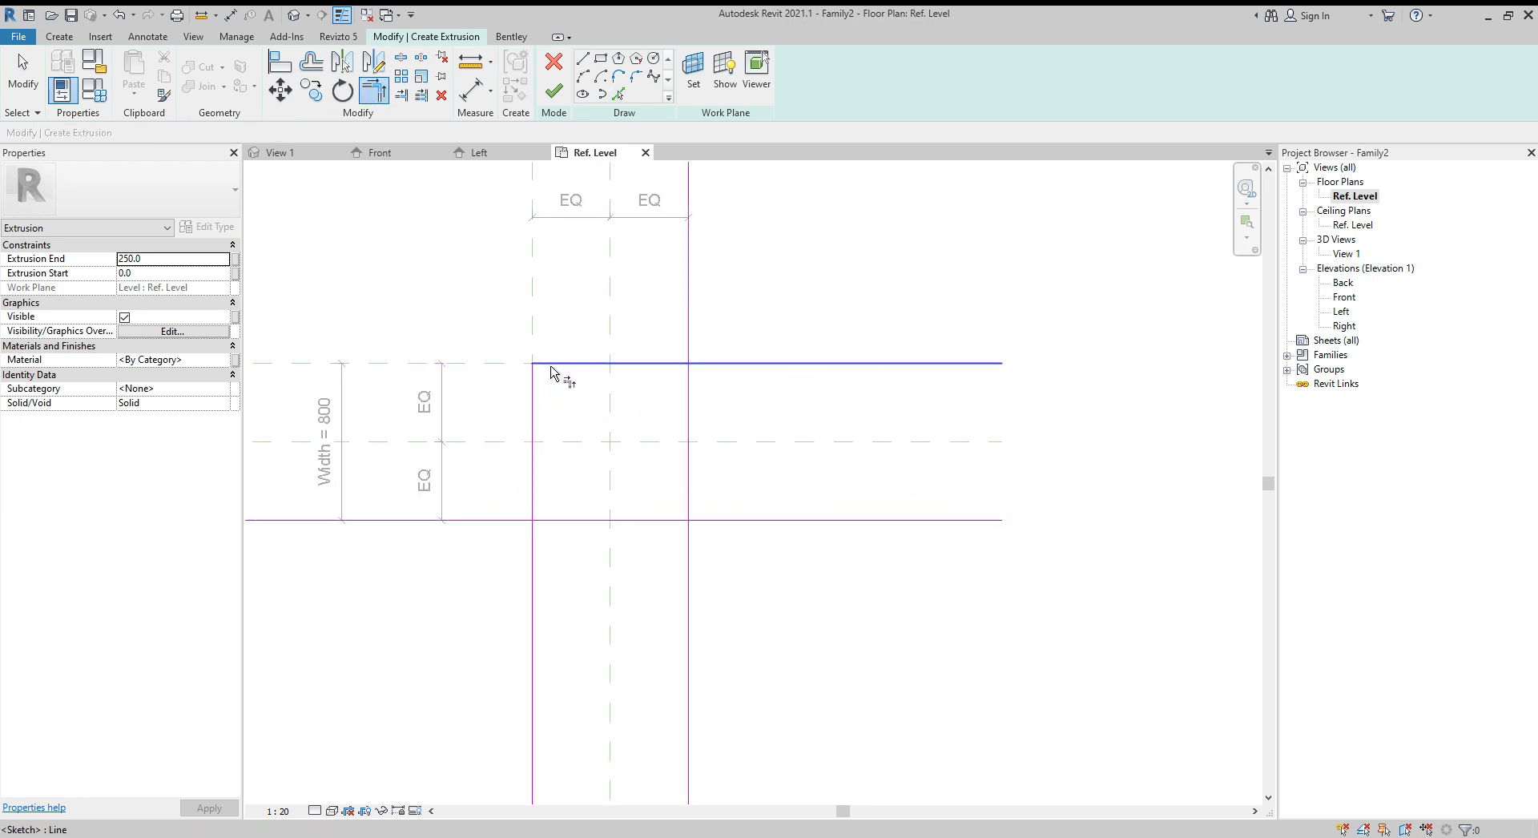
{"action": "left_click", "coordinate": [654, 367]}
{"action": "left_click", "coordinate": [688, 465]}
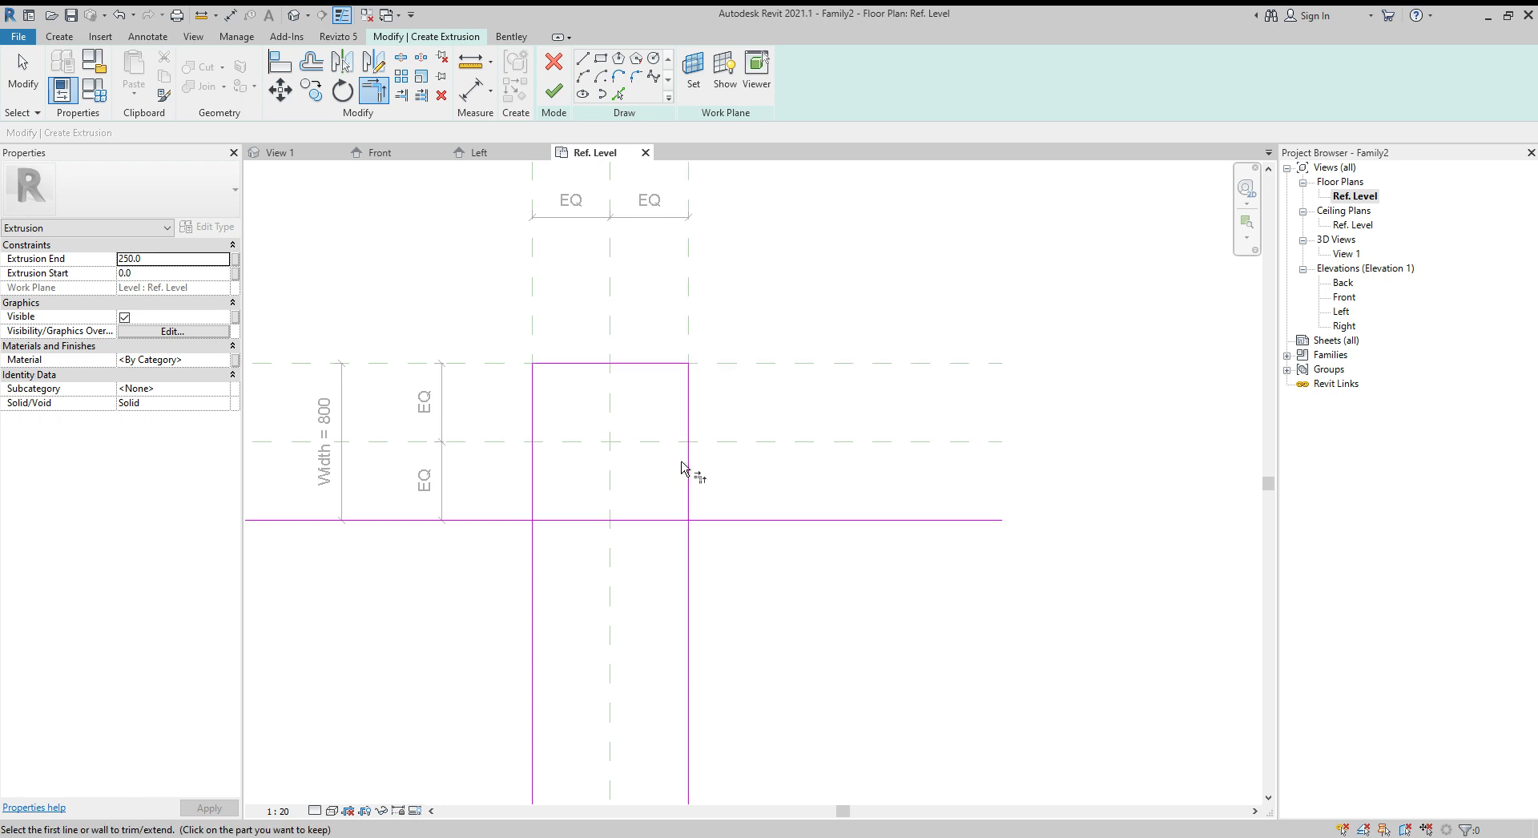
{"action": "left_click", "coordinate": [673, 521]}
{"action": "left_click", "coordinate": [685, 509]}
{"action": "left_click", "coordinate": [537, 506]}
{"action": "left_click", "coordinate": [550, 521]}
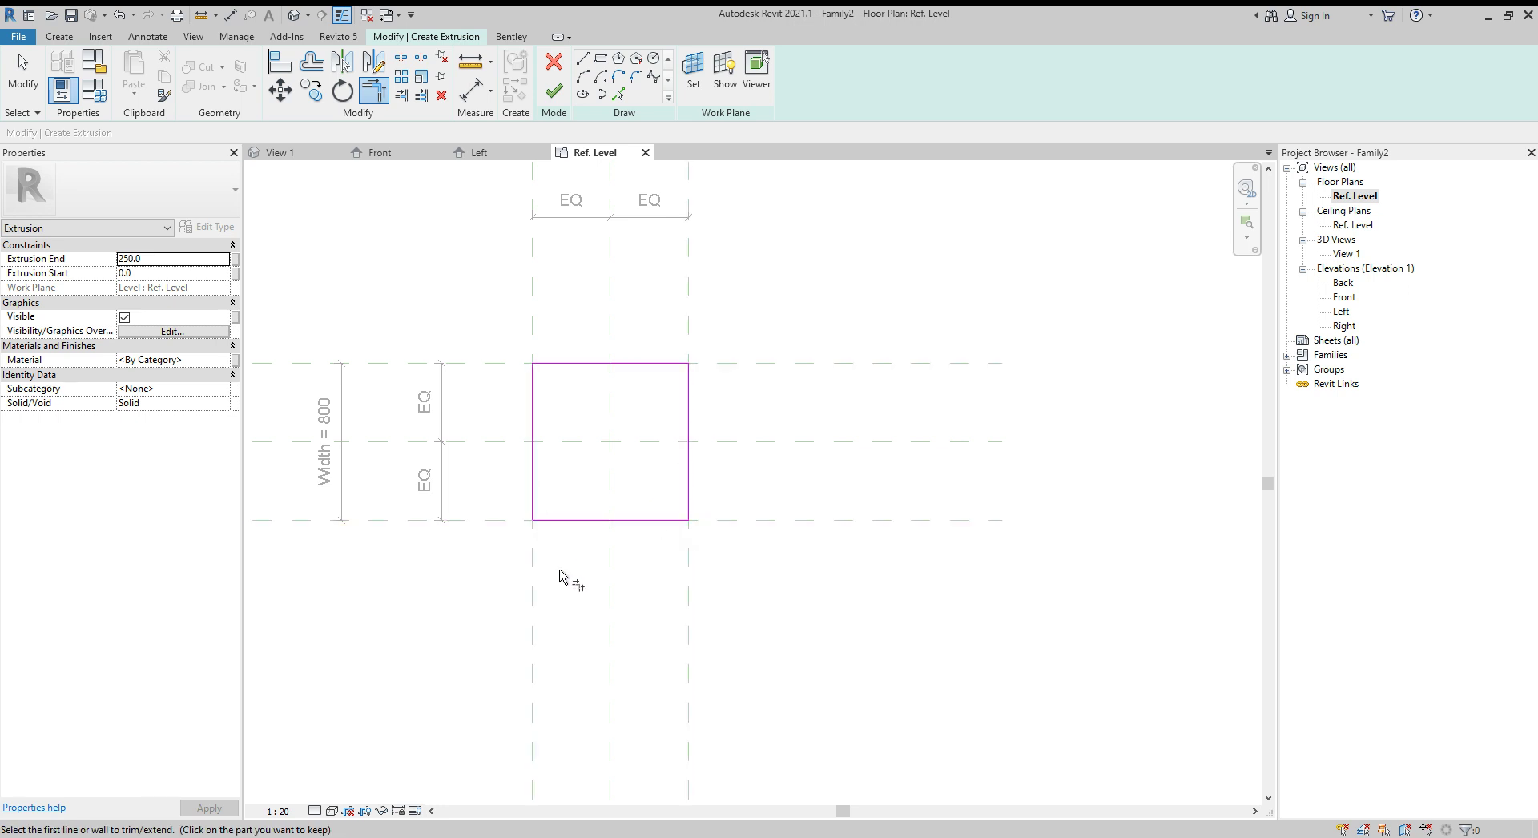
{"action": "key", "text": "Escape"}
{"action": "key", "text": "Escape"}
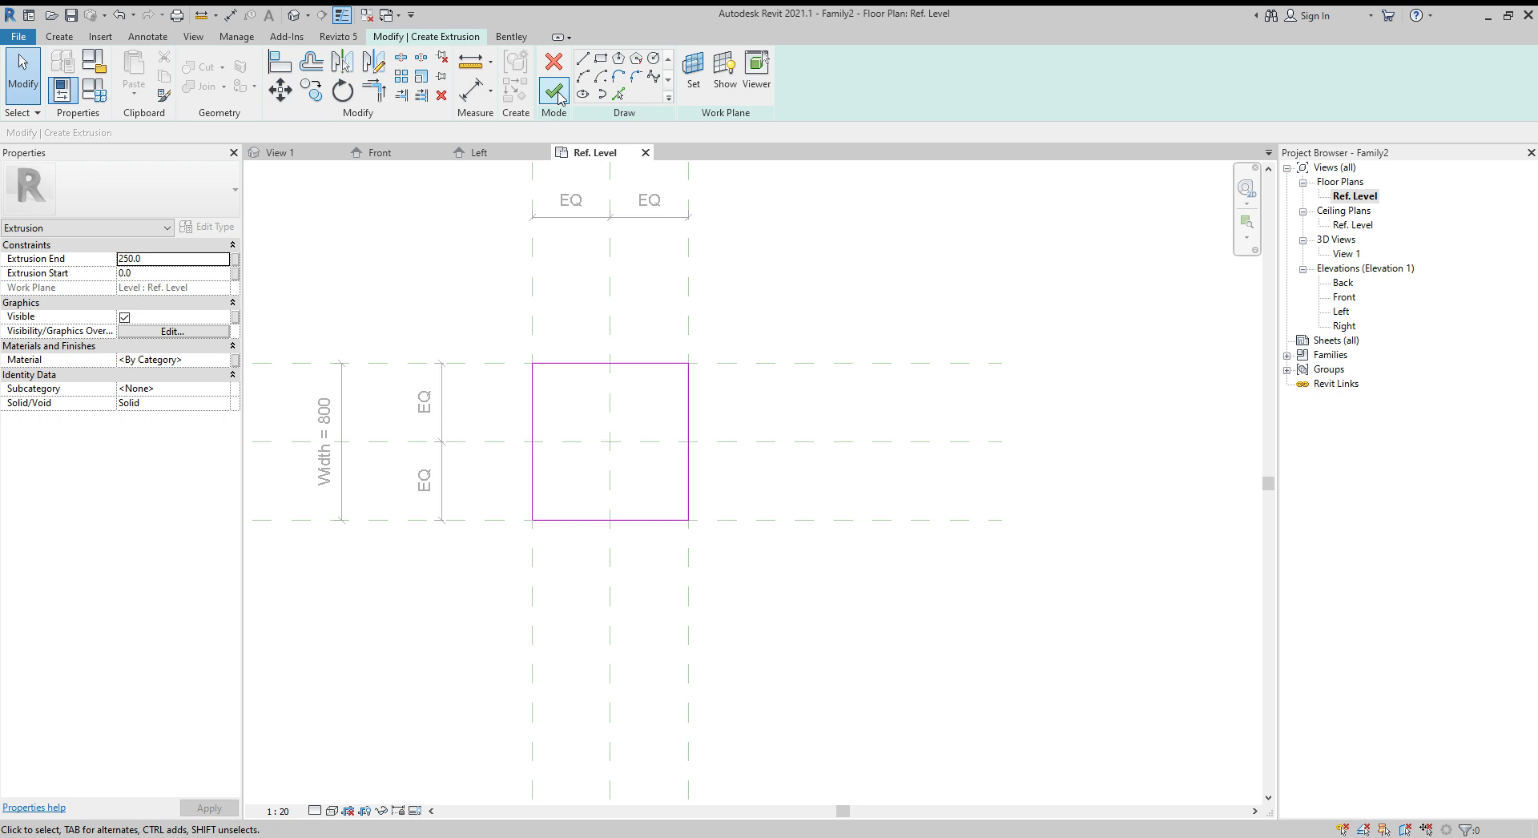
- Finish the extrusion sketch and clear the selection
{"action": "key", "text": "f"}
{"action": "key", "text": "i"}
{"action": "left_click", "coordinate": [457, 270]}
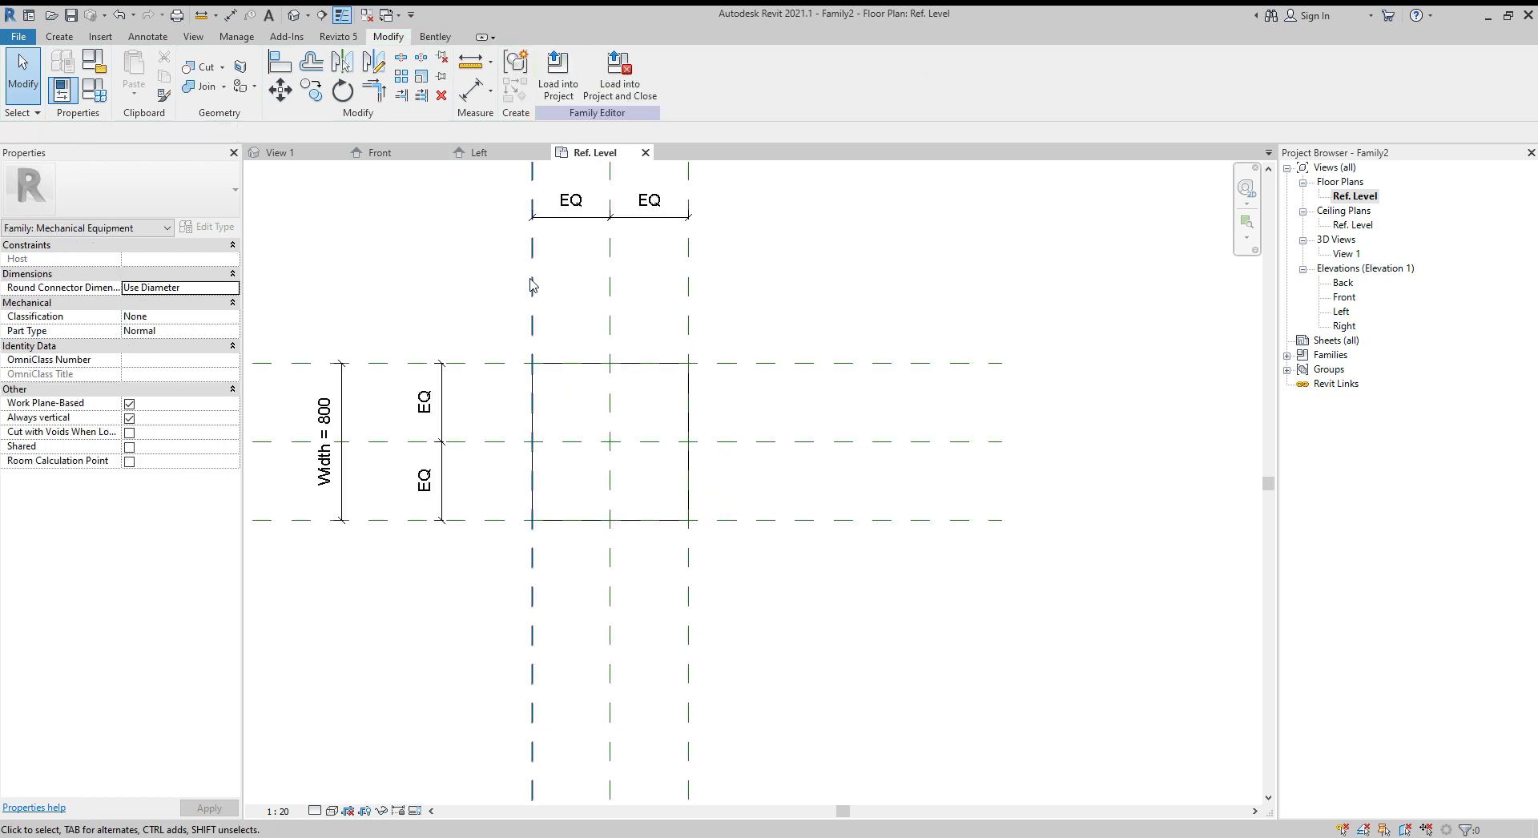
- In the Front elevation, align the top face of the extrusion to the upper horizontal reference plane
{"action": "left_click", "coordinate": [1354, 227]}
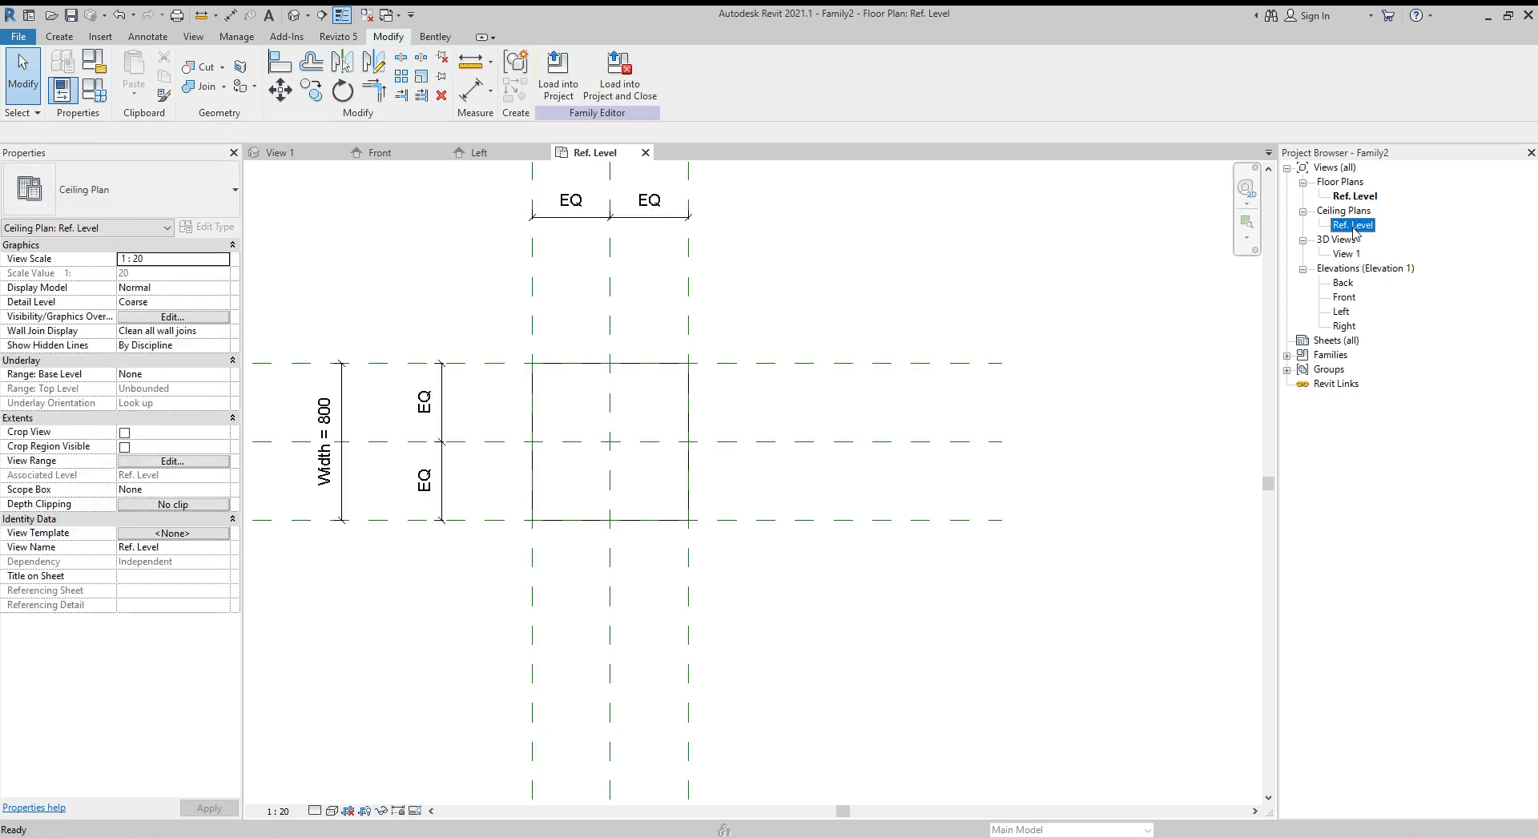
{"action": "double_click", "coordinate": [1346, 298]}
{"action": "scroll", "coordinate": [793, 501], "scroll_direction": "up", "scroll_amount": 3}
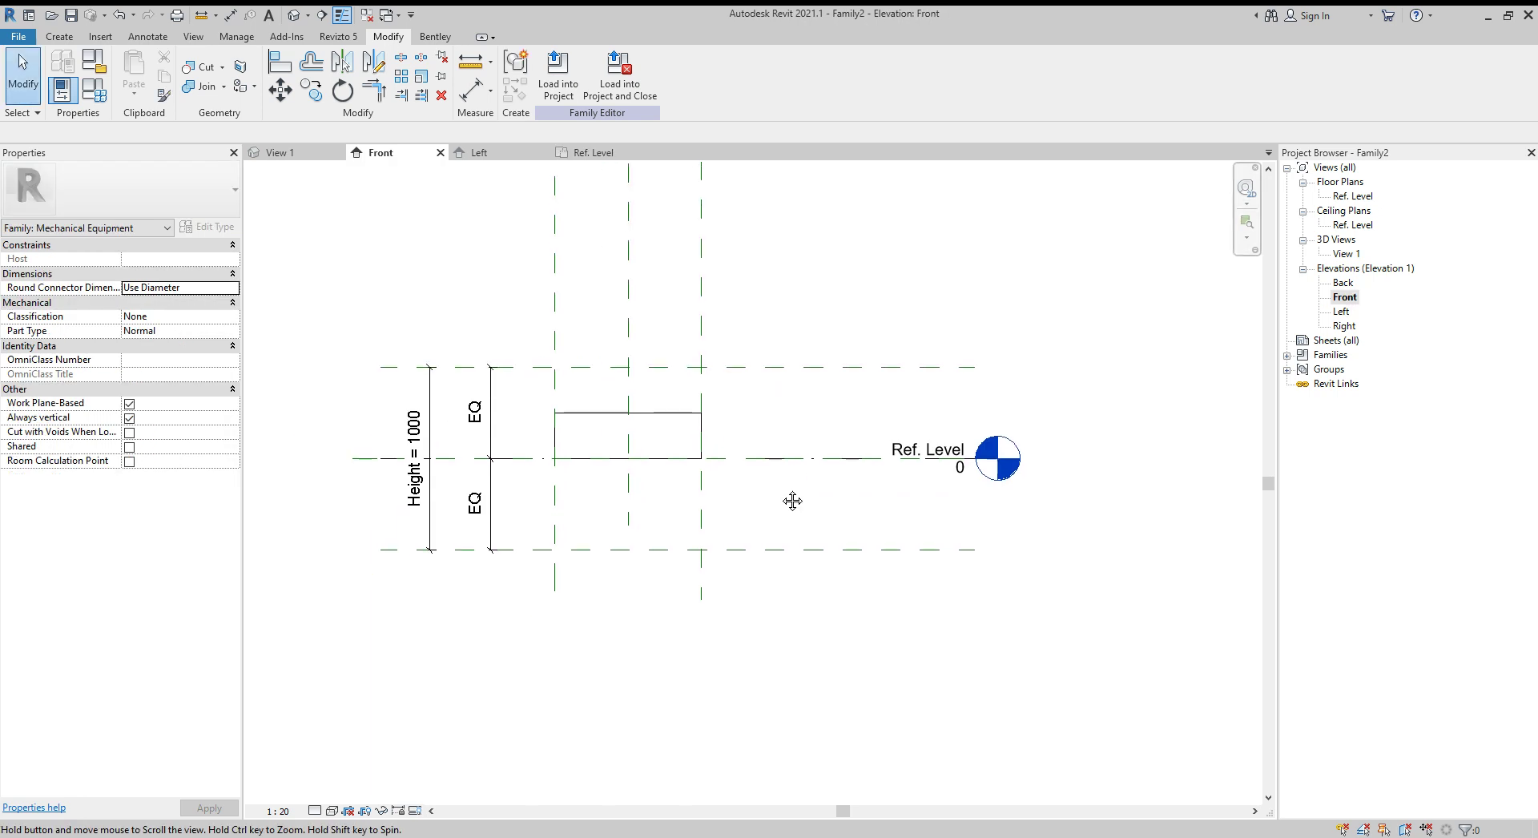
{"action": "middle_click_drag", "start_coordinate": [782, 479], "coordinate": [772, 446]}
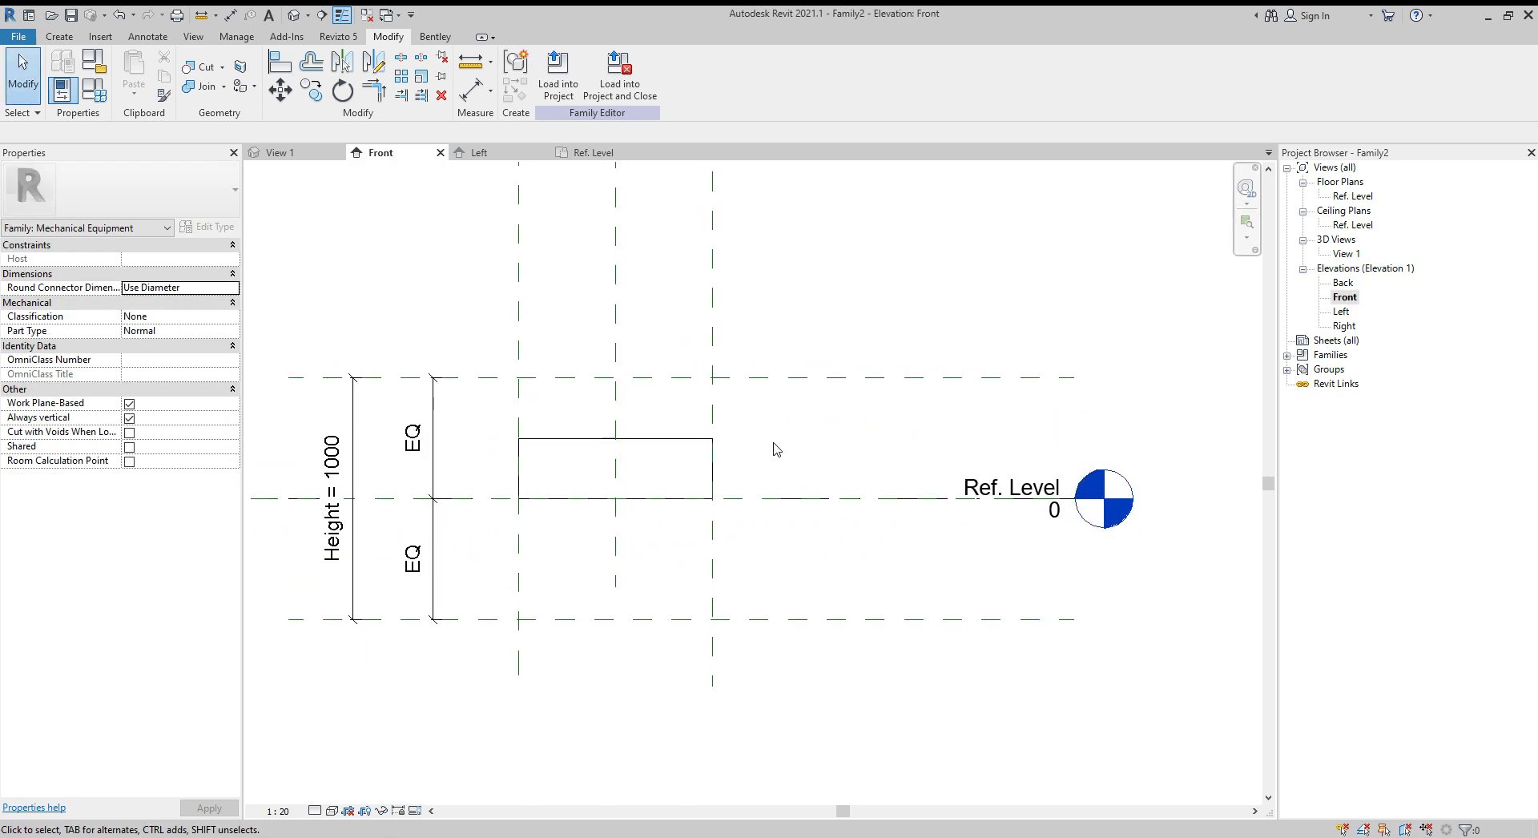
{"action": "key", "text": "a"}
{"action": "key", "text": "l"}
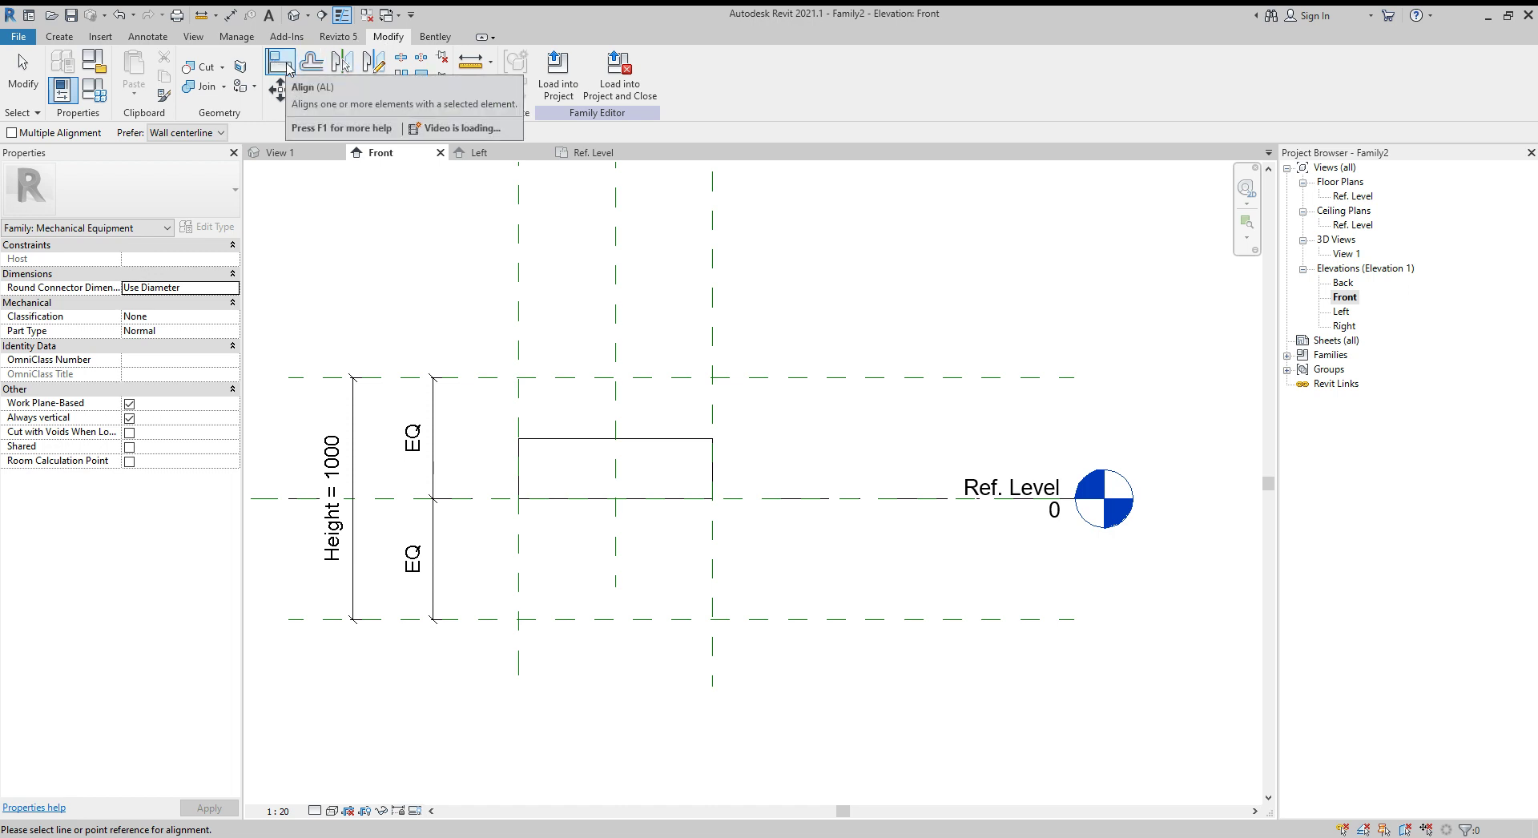
{"action": "left_click", "coordinate": [567, 377]}
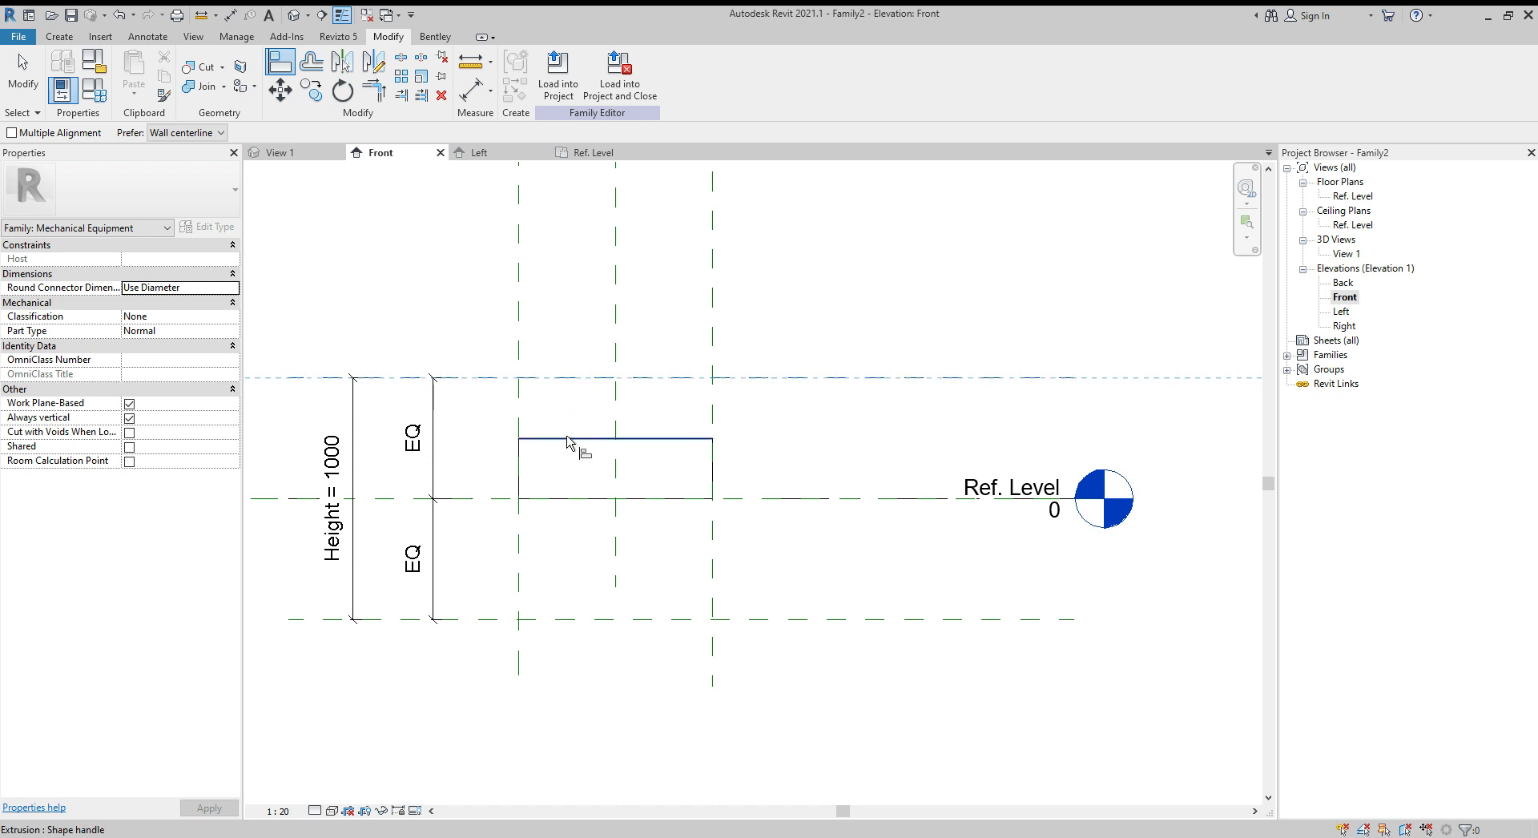
{"action": "left_click", "coordinate": [567, 439]}
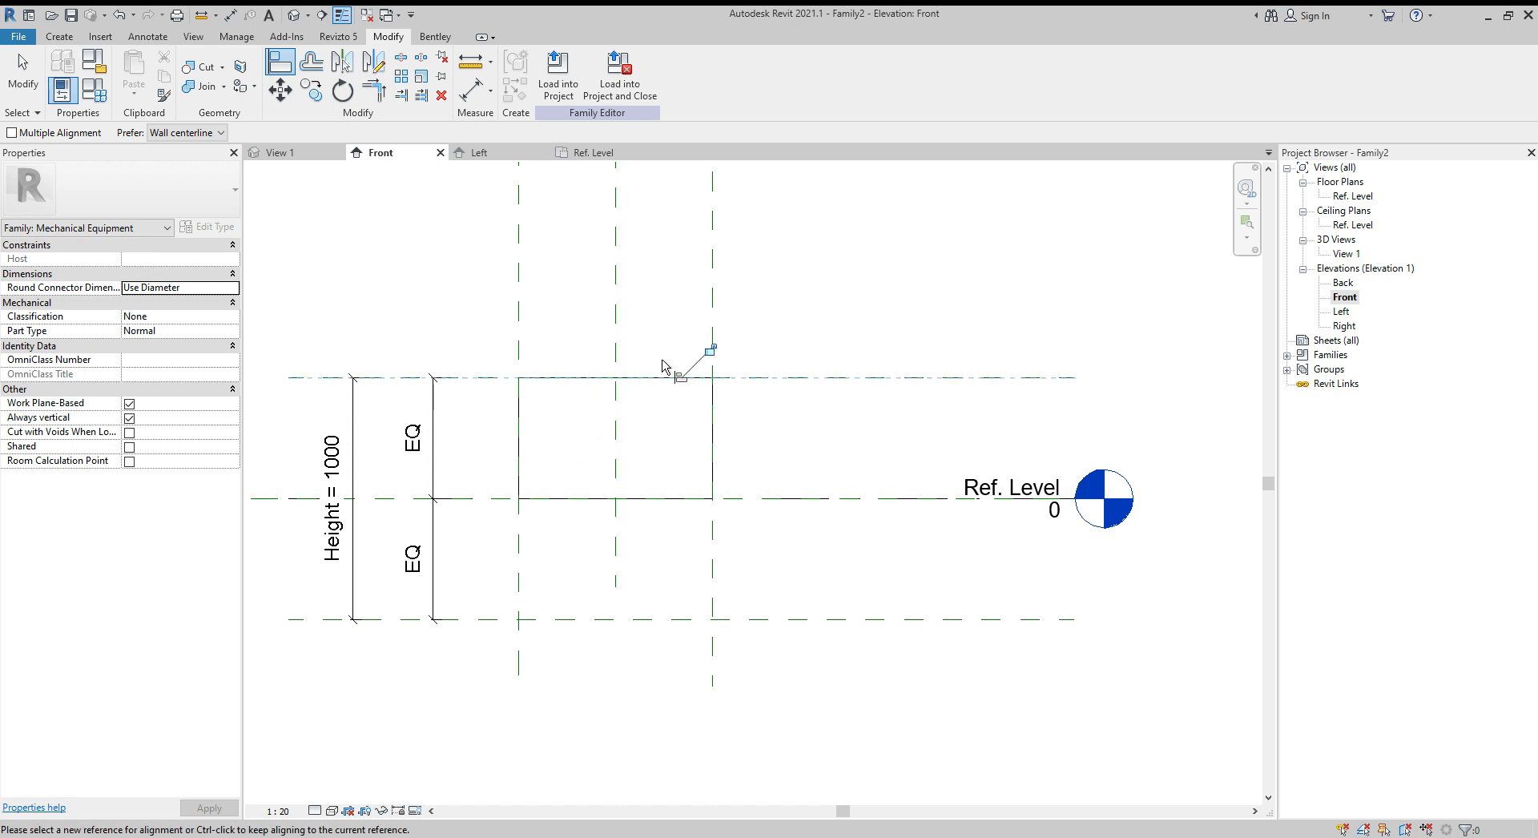
- Align the bottom face of the extrusion to the lower horizontal reference plane and lock the alignment
{"action": "left_click", "coordinate": [677, 625]}
{"action": "left_click", "coordinate": [682, 499]}
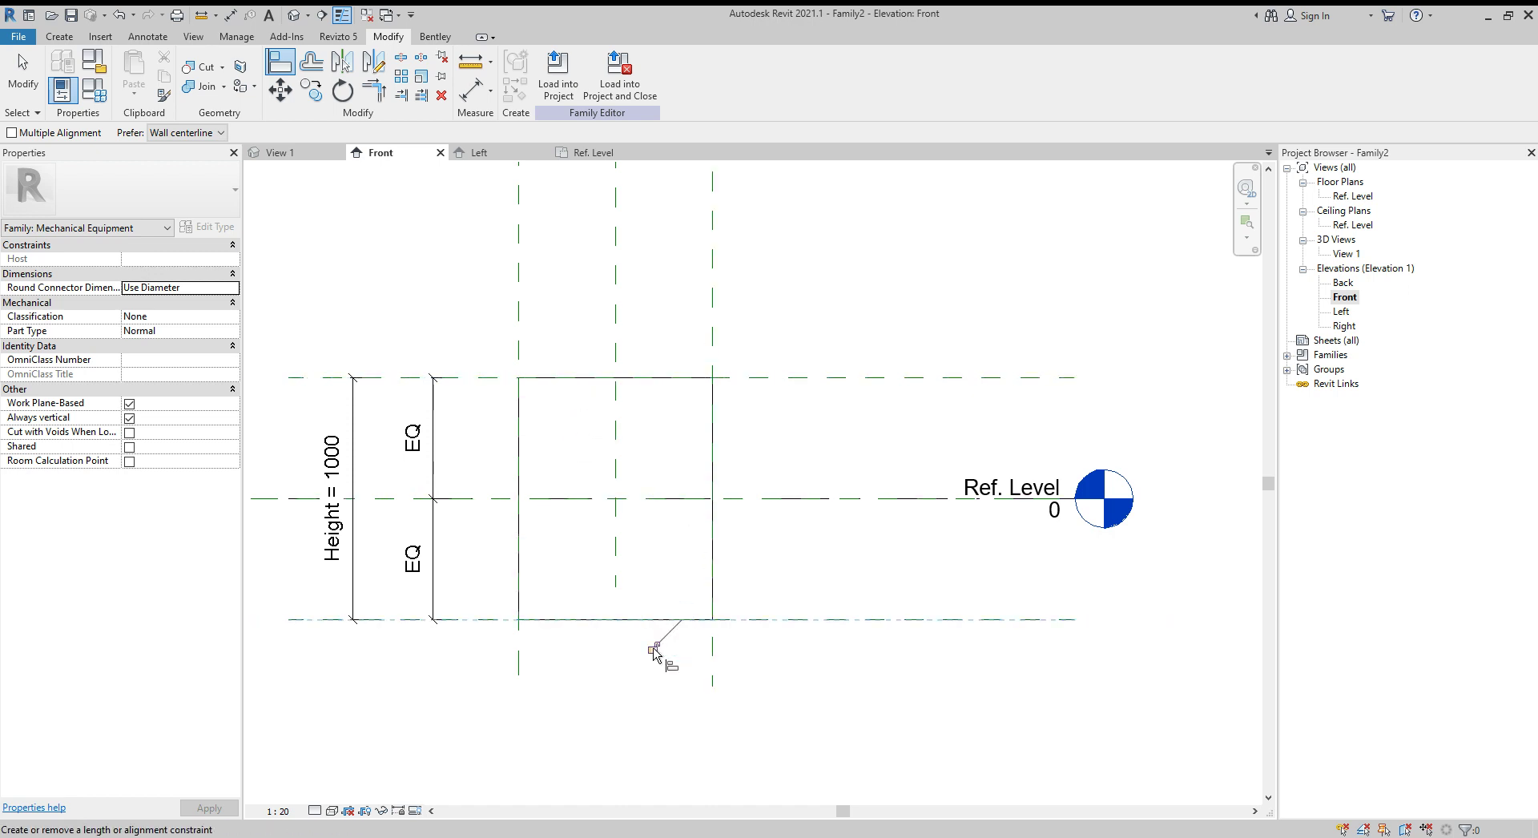
{"action": "left_click", "coordinate": [653, 650]}
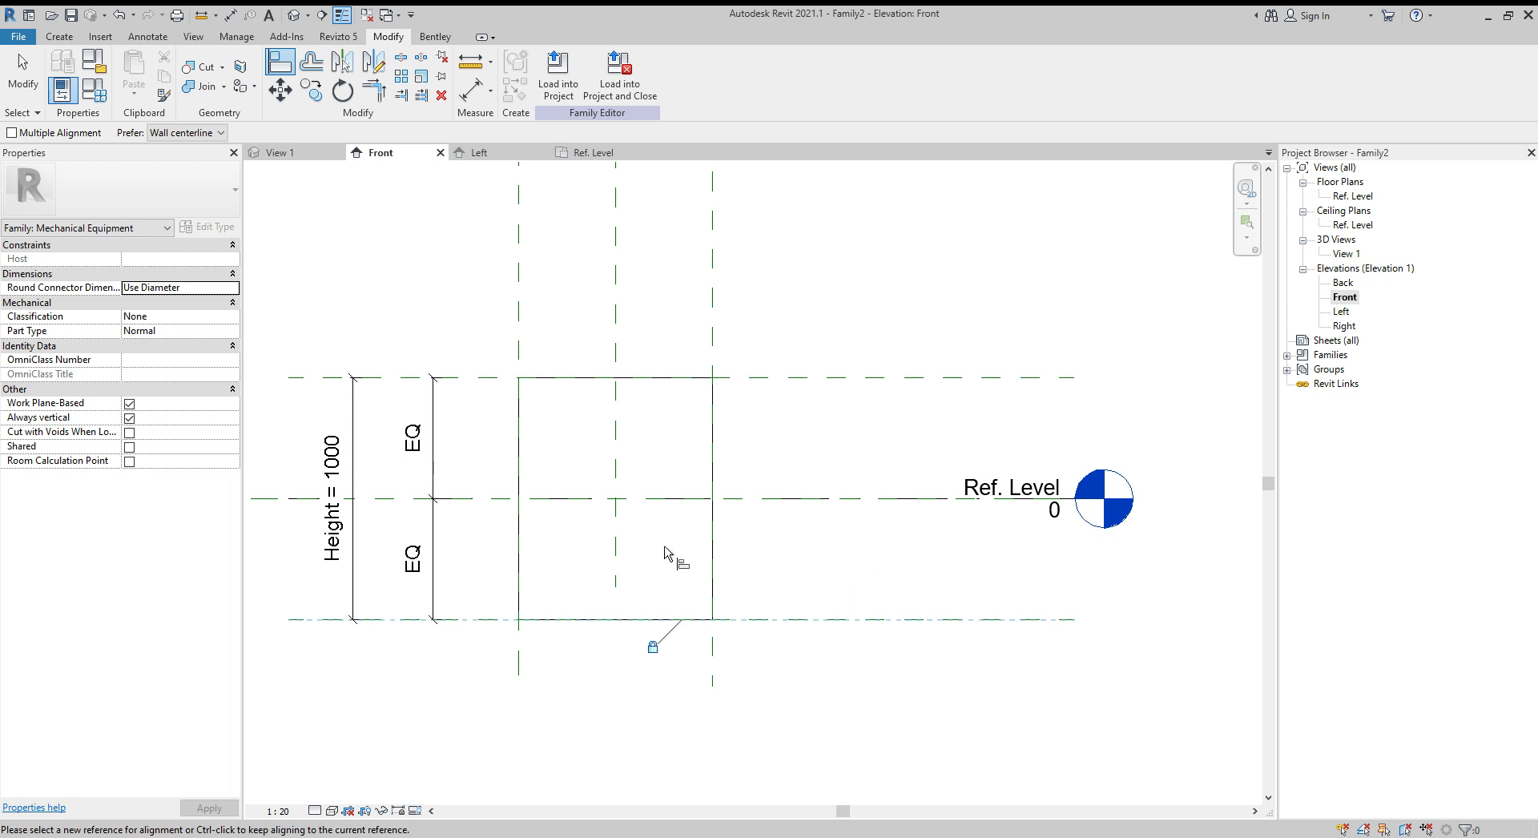
{"action": "scroll", "coordinate": [718, 560], "scroll_direction": "down", "scroll_amount": 1}
{"action": "key", "text": "Escape"}
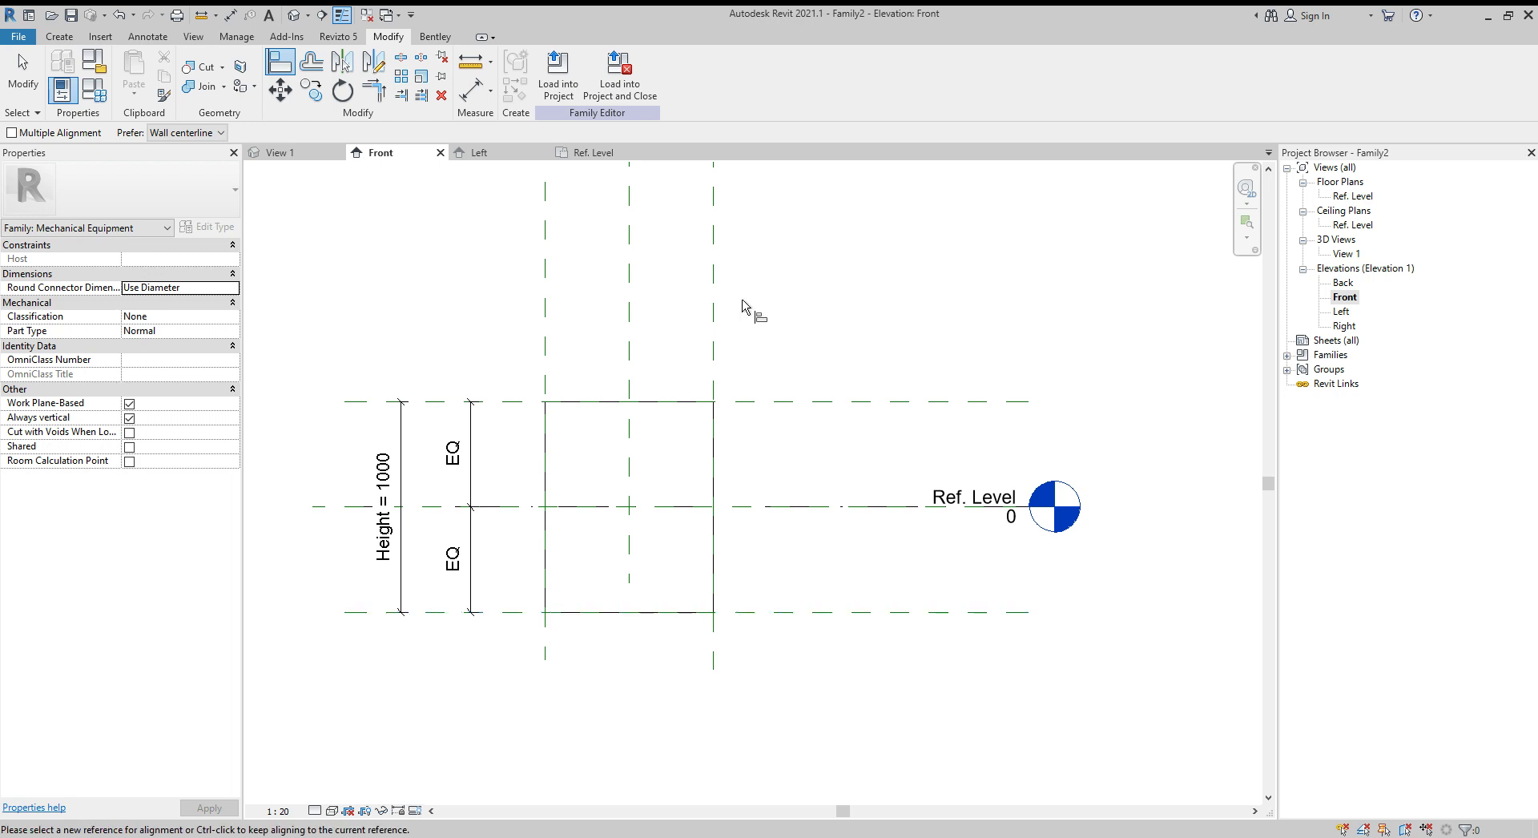
{"action": "key", "text": "Escape"}
- Examine the extruded box from different angles in the default 3D view and return to the Front elevation
{"action": "left_click", "coordinate": [295, 16]}
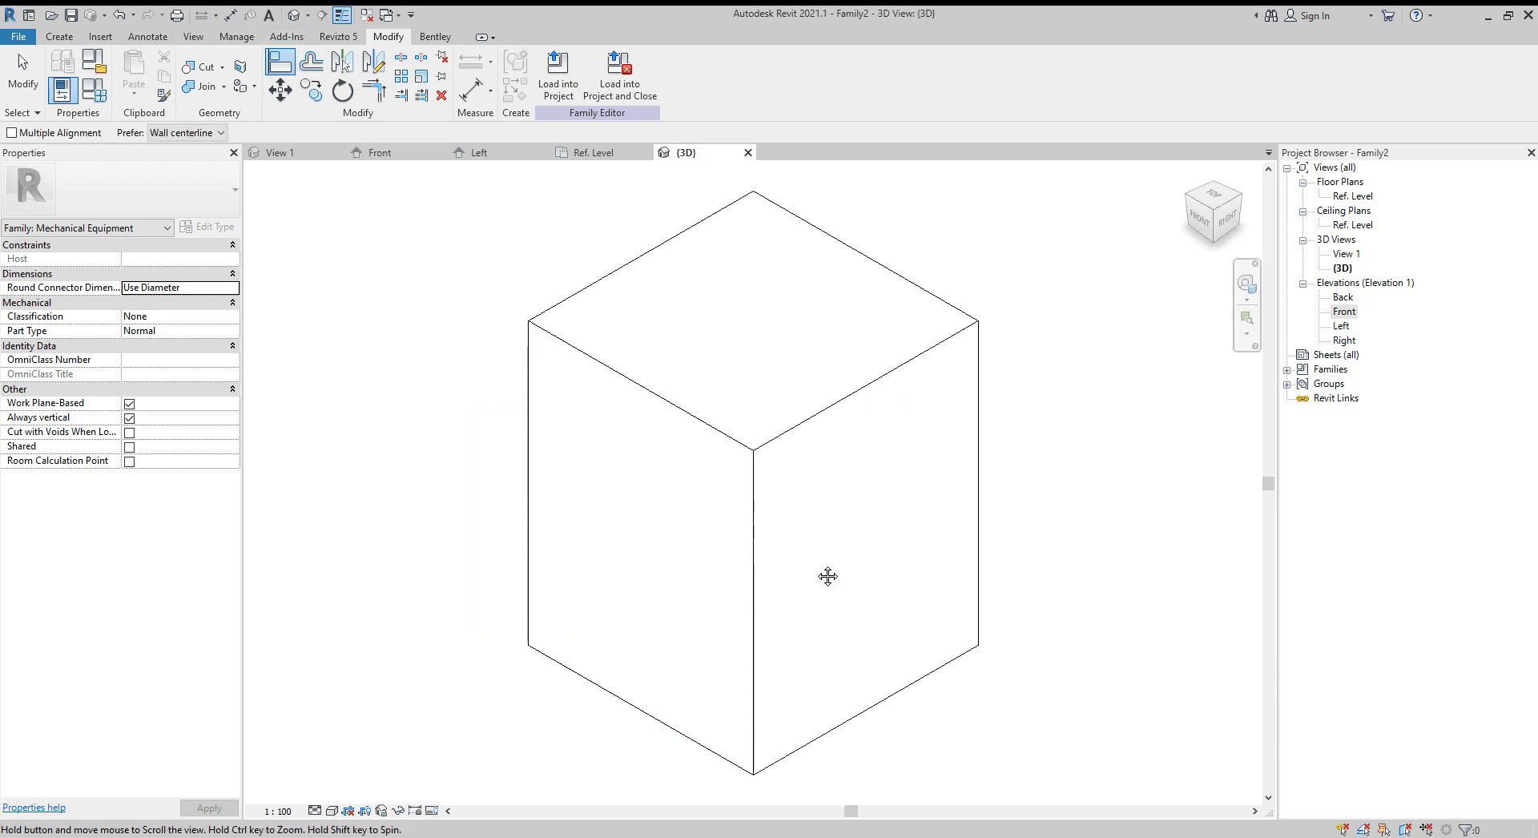
{"action": "middle_click_drag", "start_coordinate": [824, 577], "coordinate": [697, 292], "text": "shift"}
{"action": "key", "text": "a"}
{"action": "key", "text": "l"}
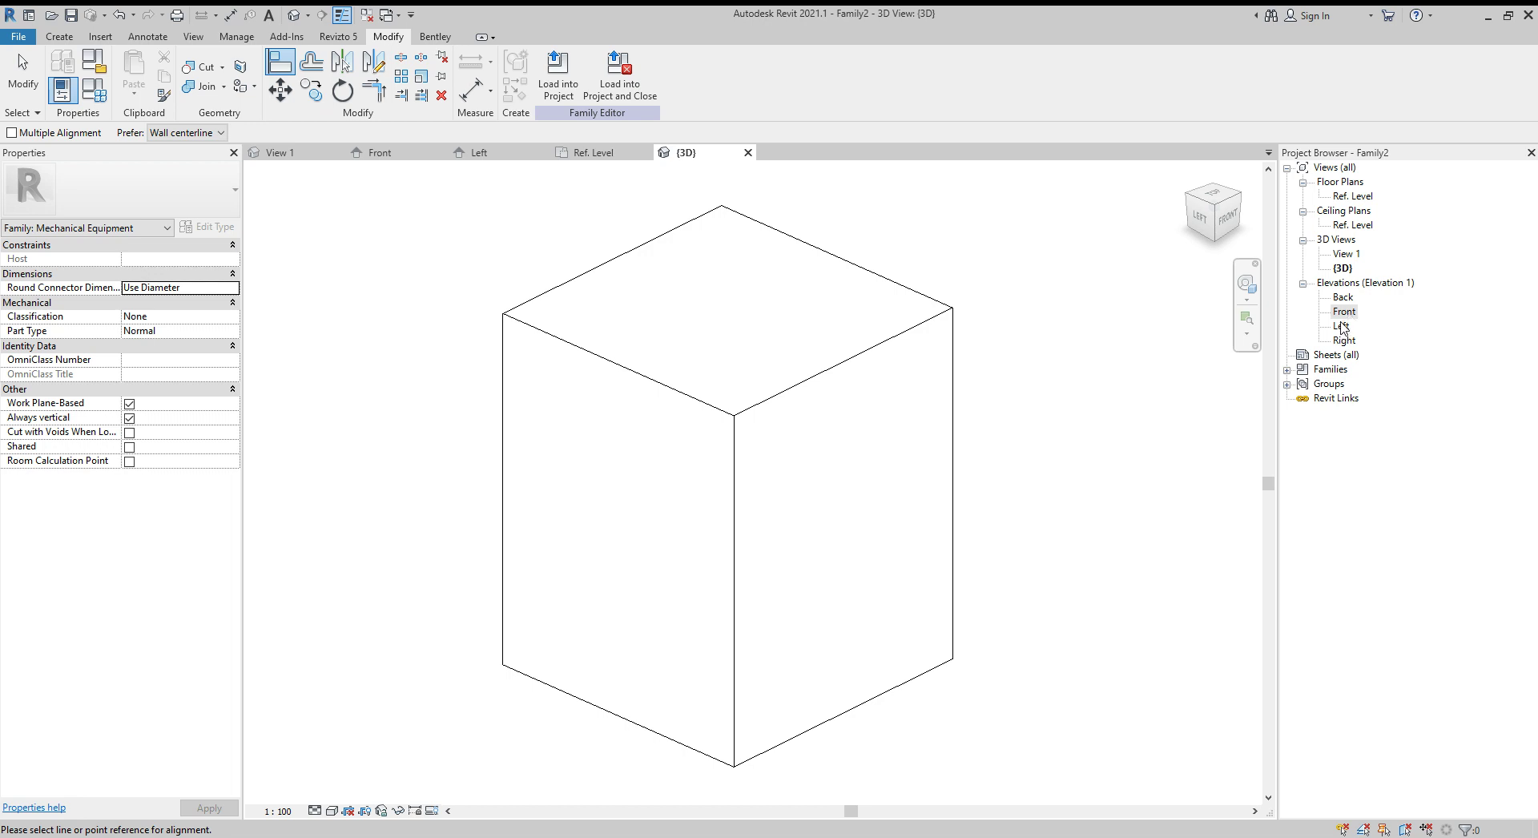
{"action": "double_click", "coordinate": [1344, 312]}
{"action": "key", "text": "Escape"}
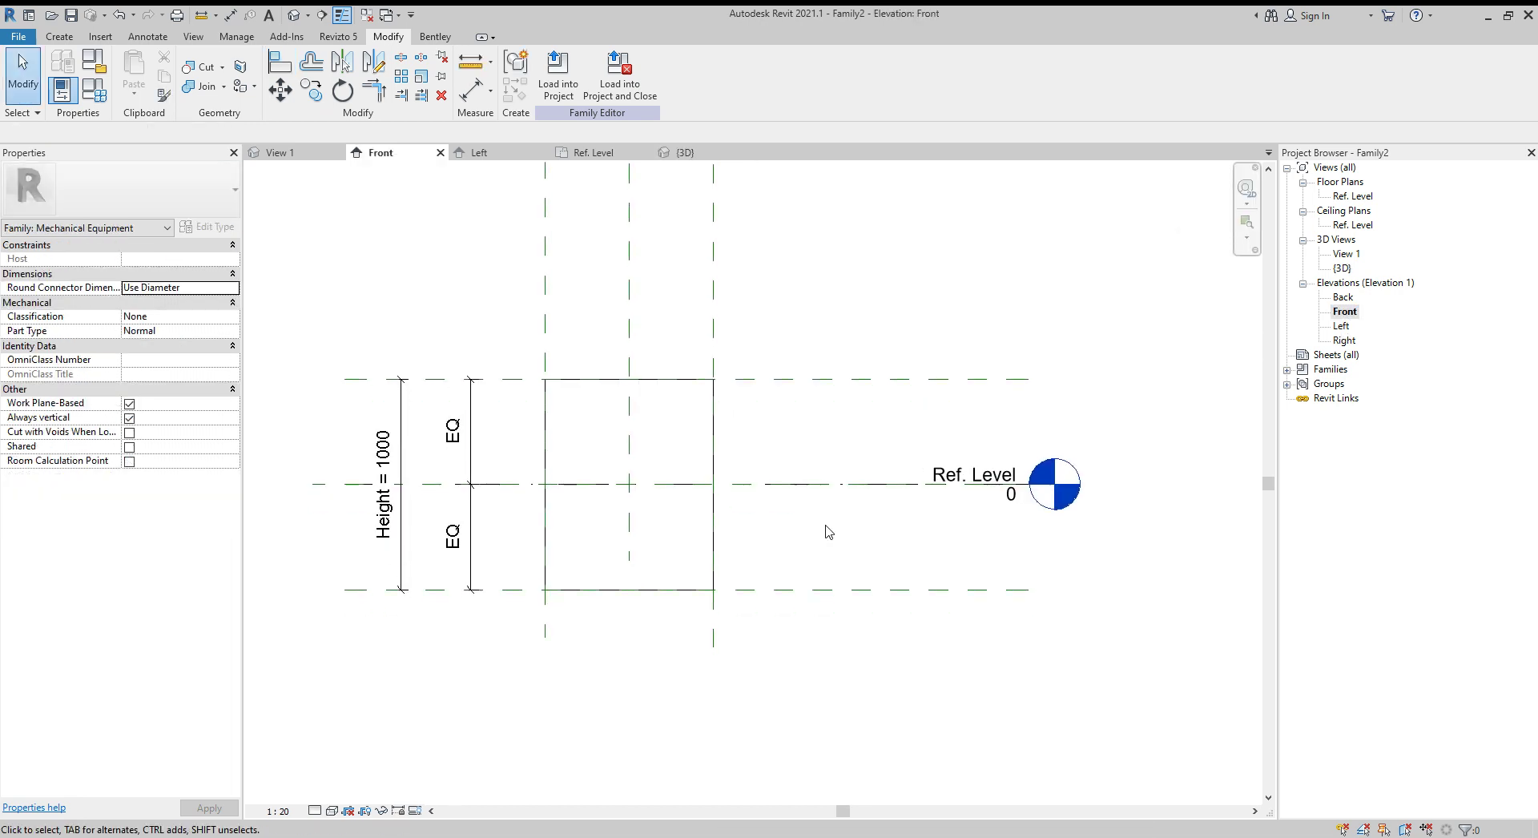
{"action": "middle_click_drag", "start_coordinate": [624, 471], "coordinate": [620, 513]}
{"action": "left_click", "coordinate": [637, 629]}
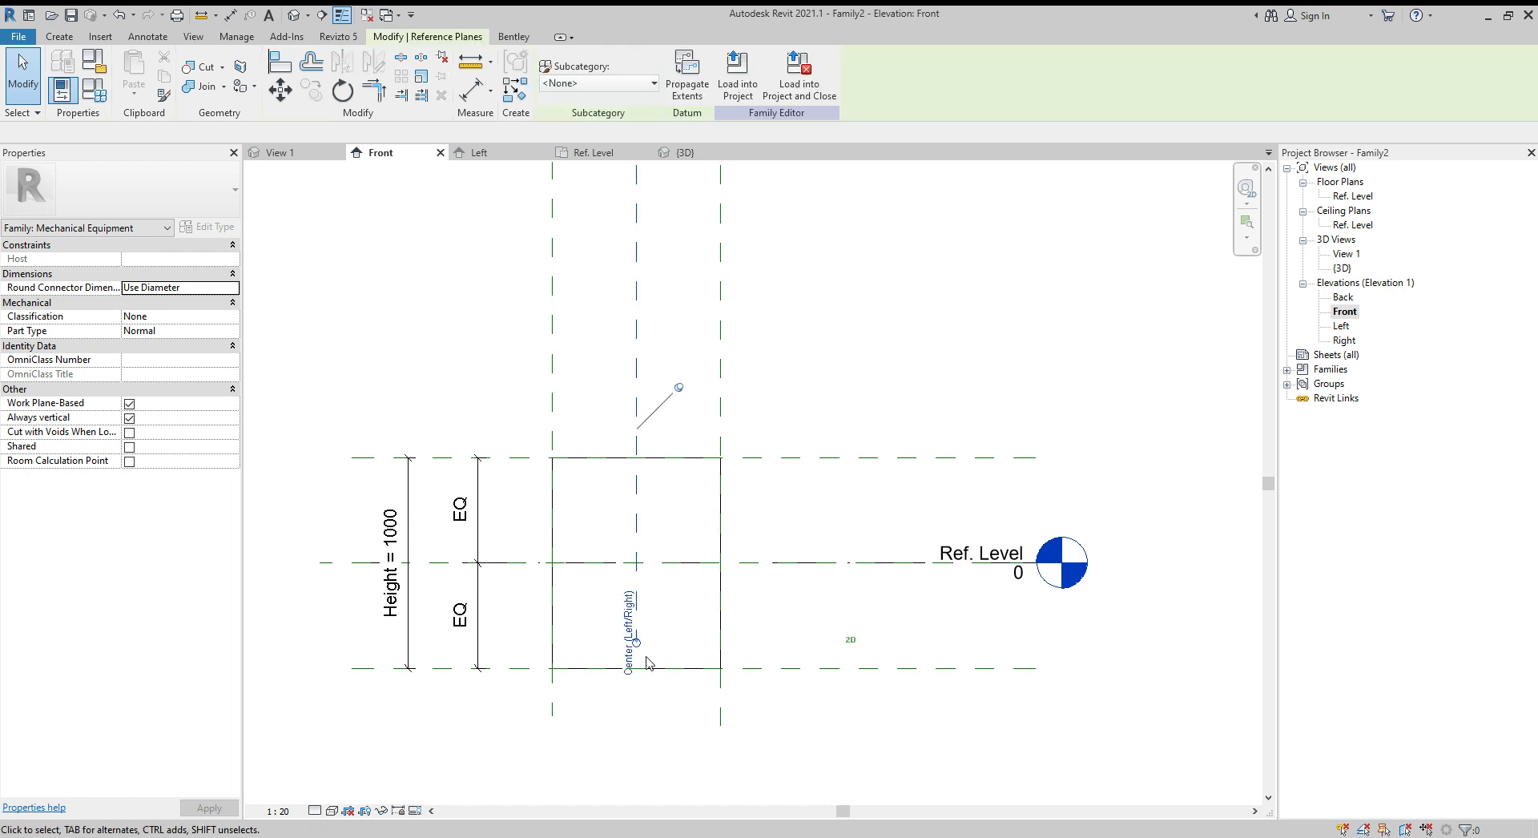
{"action": "key", "text": "Escape"}
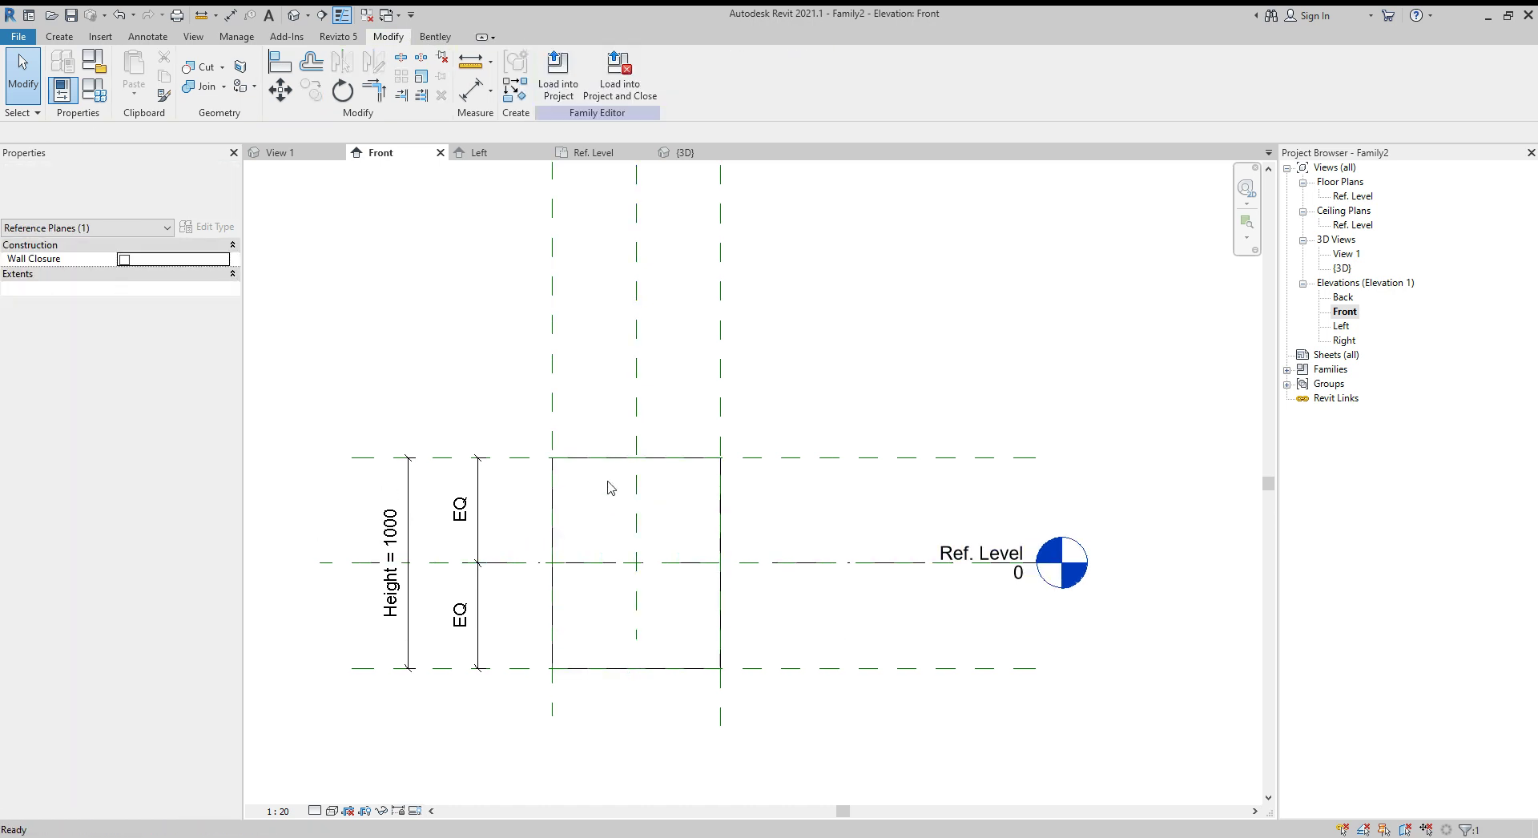
{"action": "scroll", "coordinate": [694, 492], "scroll_direction": "up", "scroll_amount": 1}
{"action": "middle_click_drag", "start_coordinate": [694, 493], "coordinate": [688, 409]}
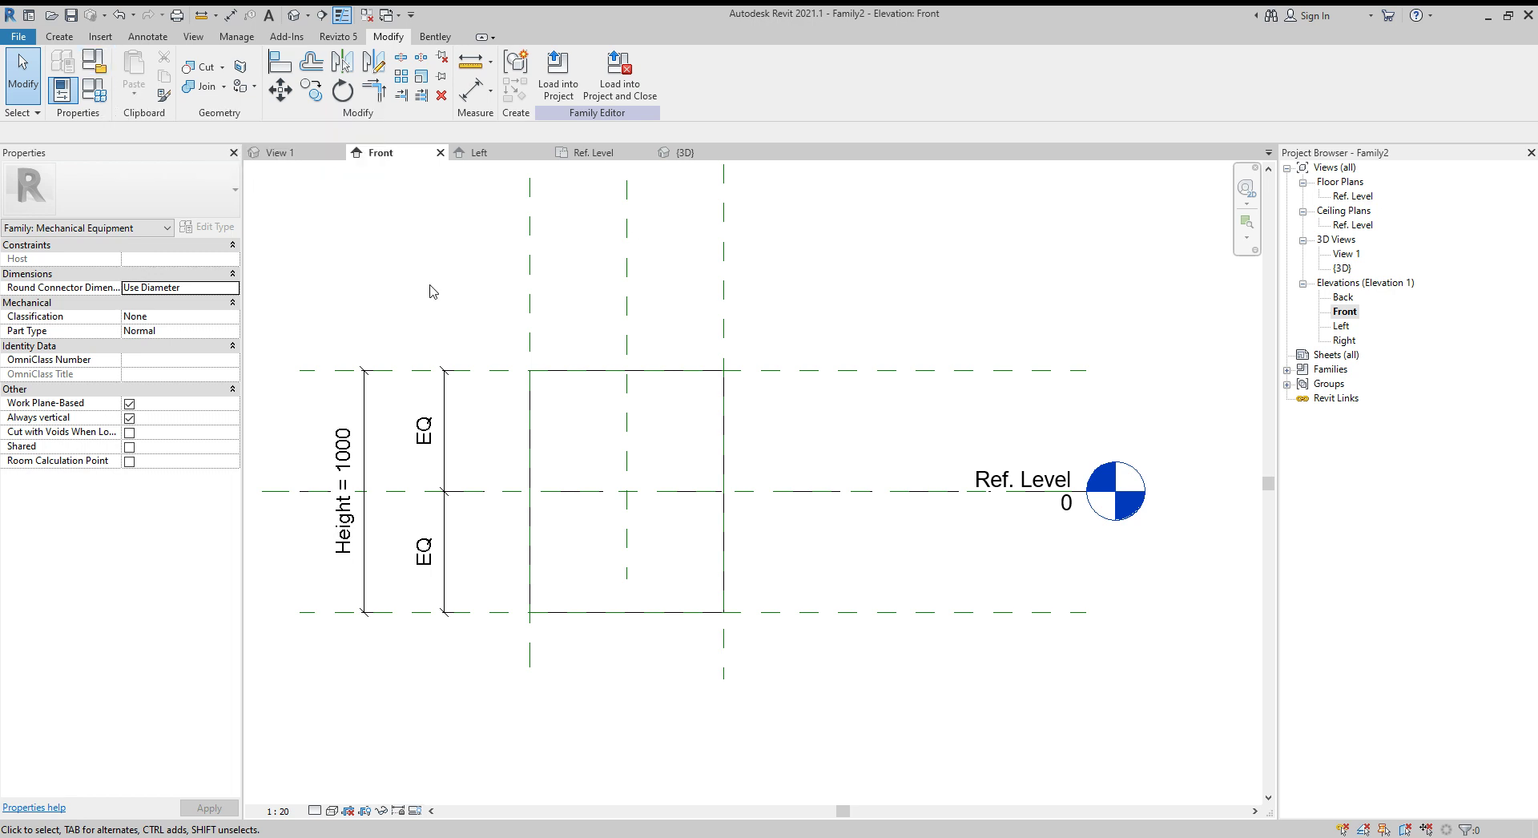
{"action": "left_click", "coordinate": [529, 343]}
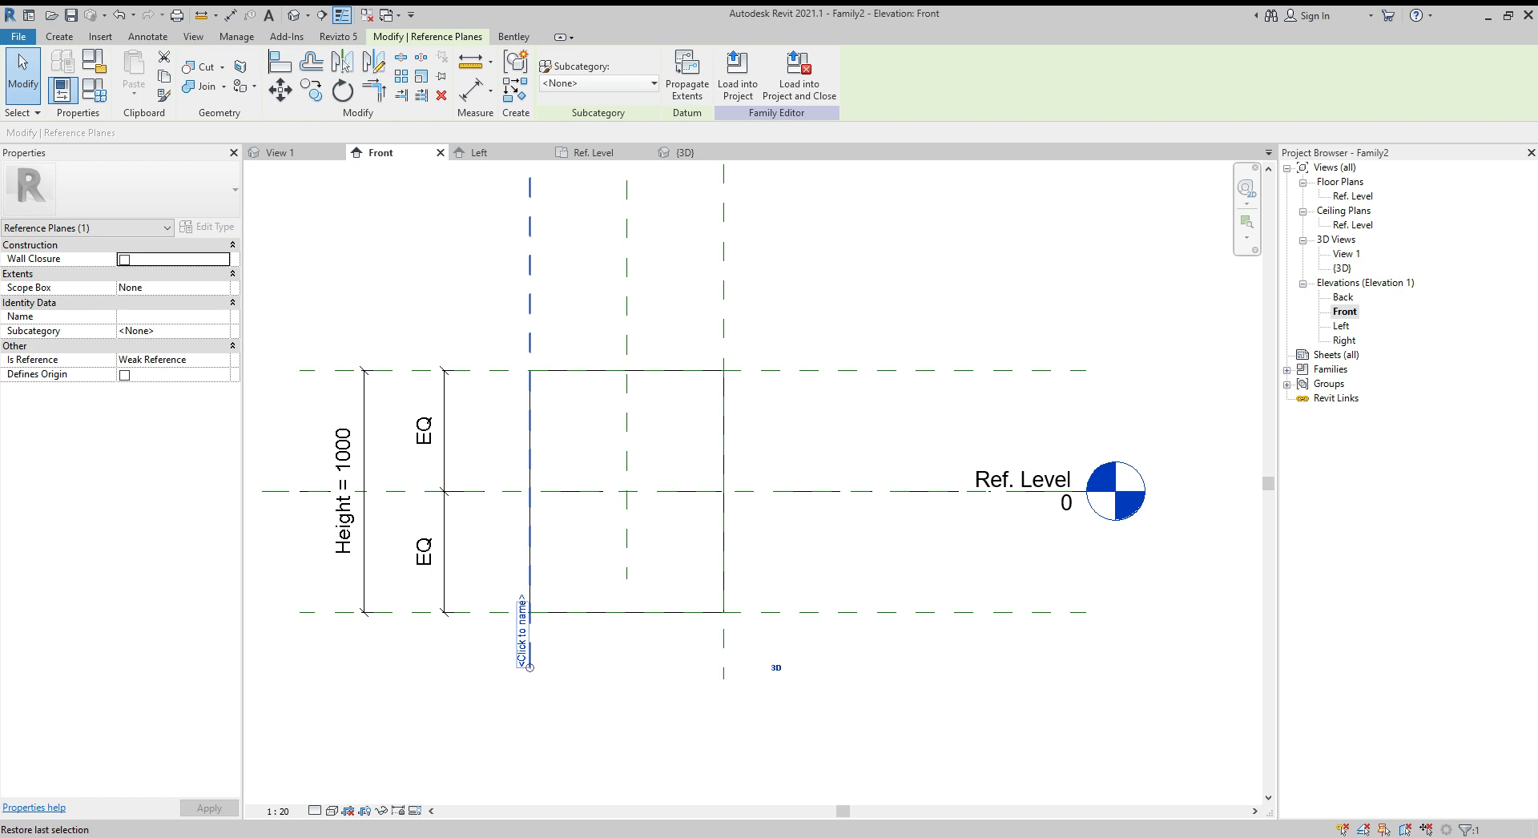
- Create four reference planes offset 50 inward from the outer vertical and horizontal reference planes in the Front elevation
{"action": "key", "text": "r"}
{"action": "key", "text": "p"}
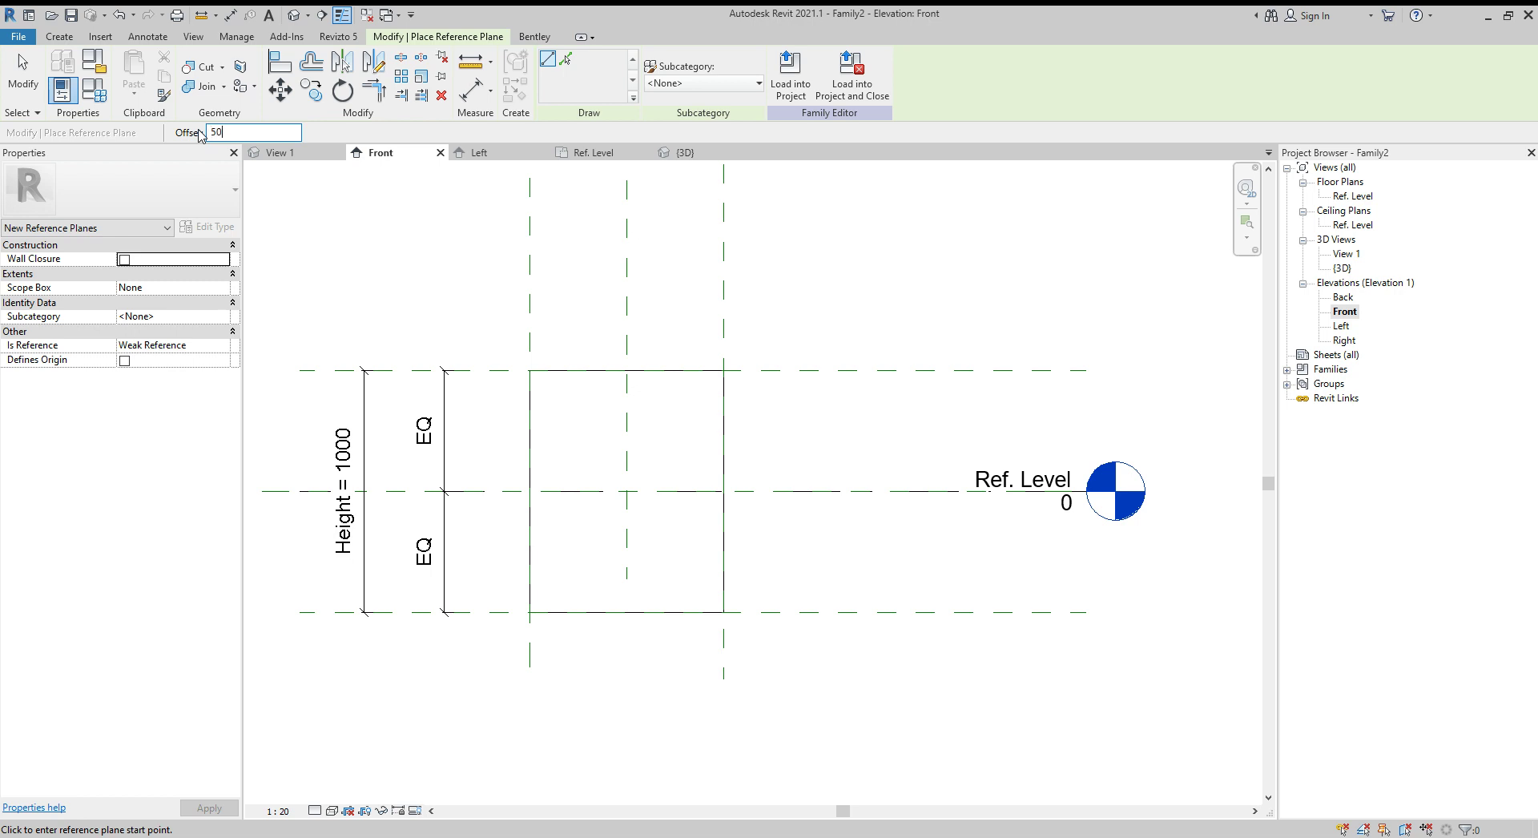
{"action": "left_click", "coordinate": [566, 58]}
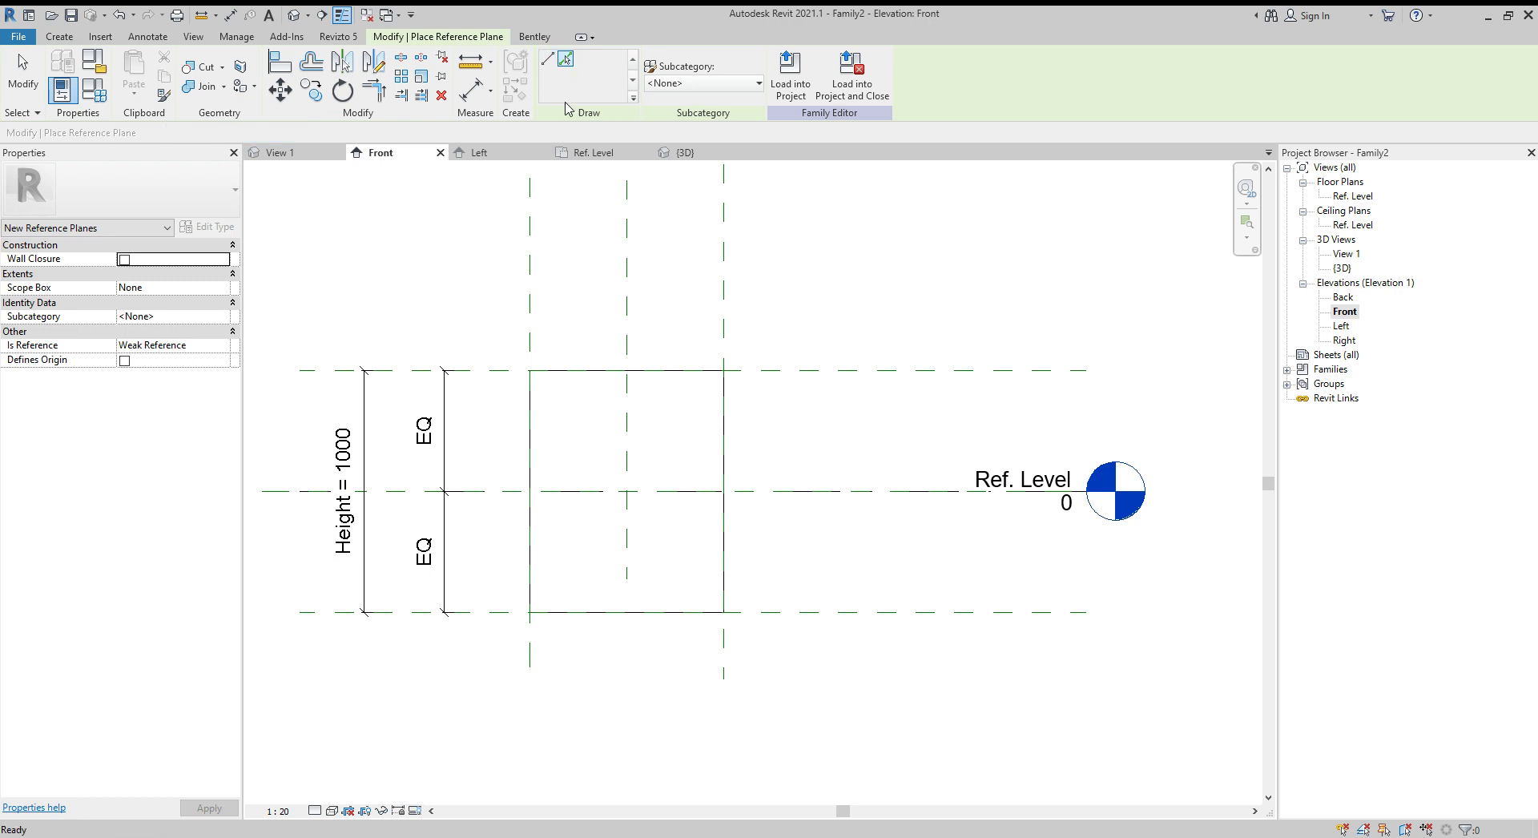
{"action": "left_click", "coordinate": [535, 332]}
{"action": "left_click", "coordinate": [719, 448]}
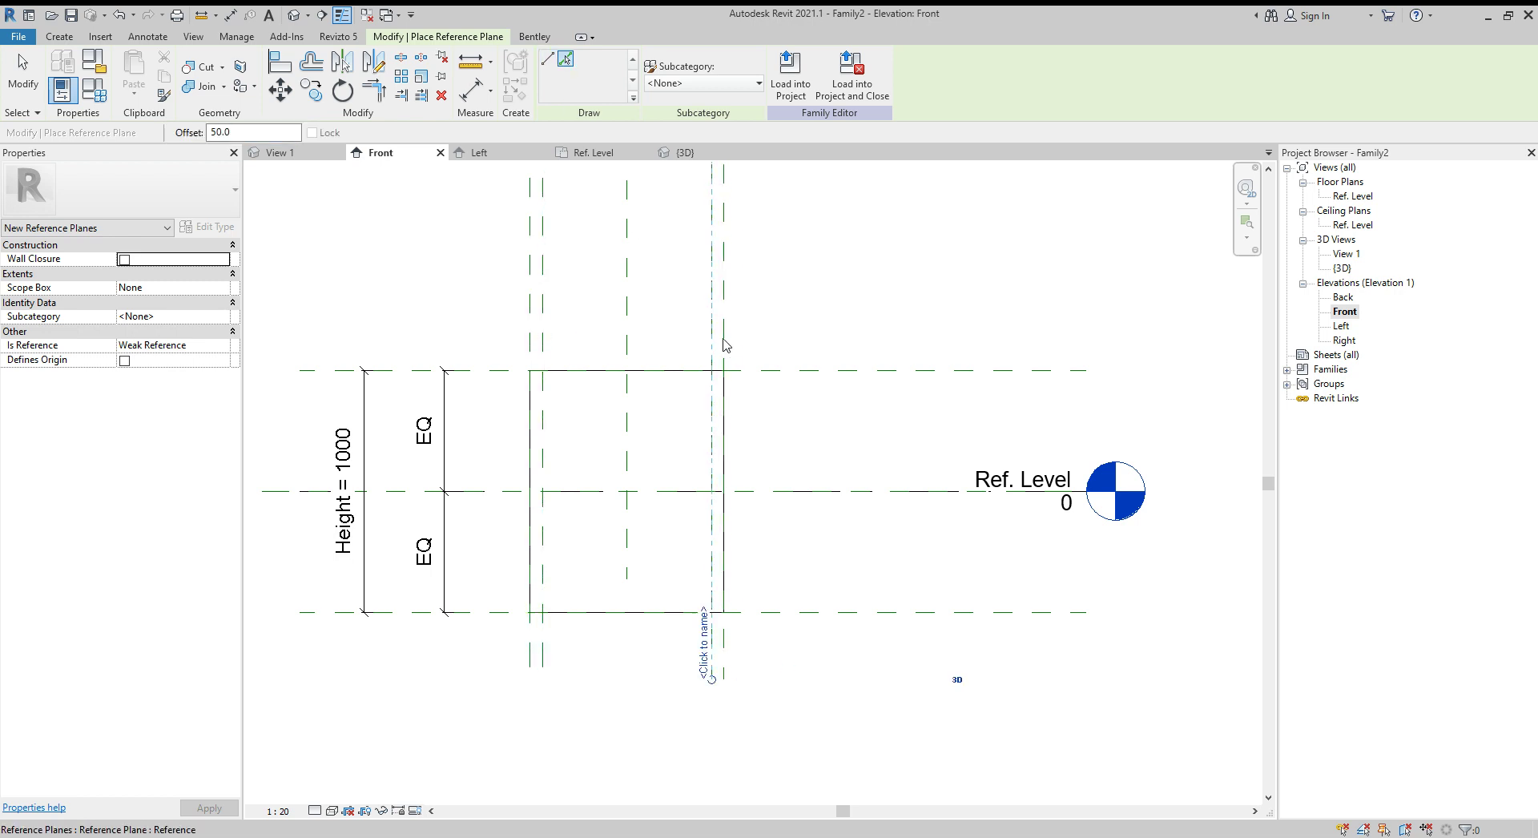
{"action": "left_click", "coordinate": [760, 378]}
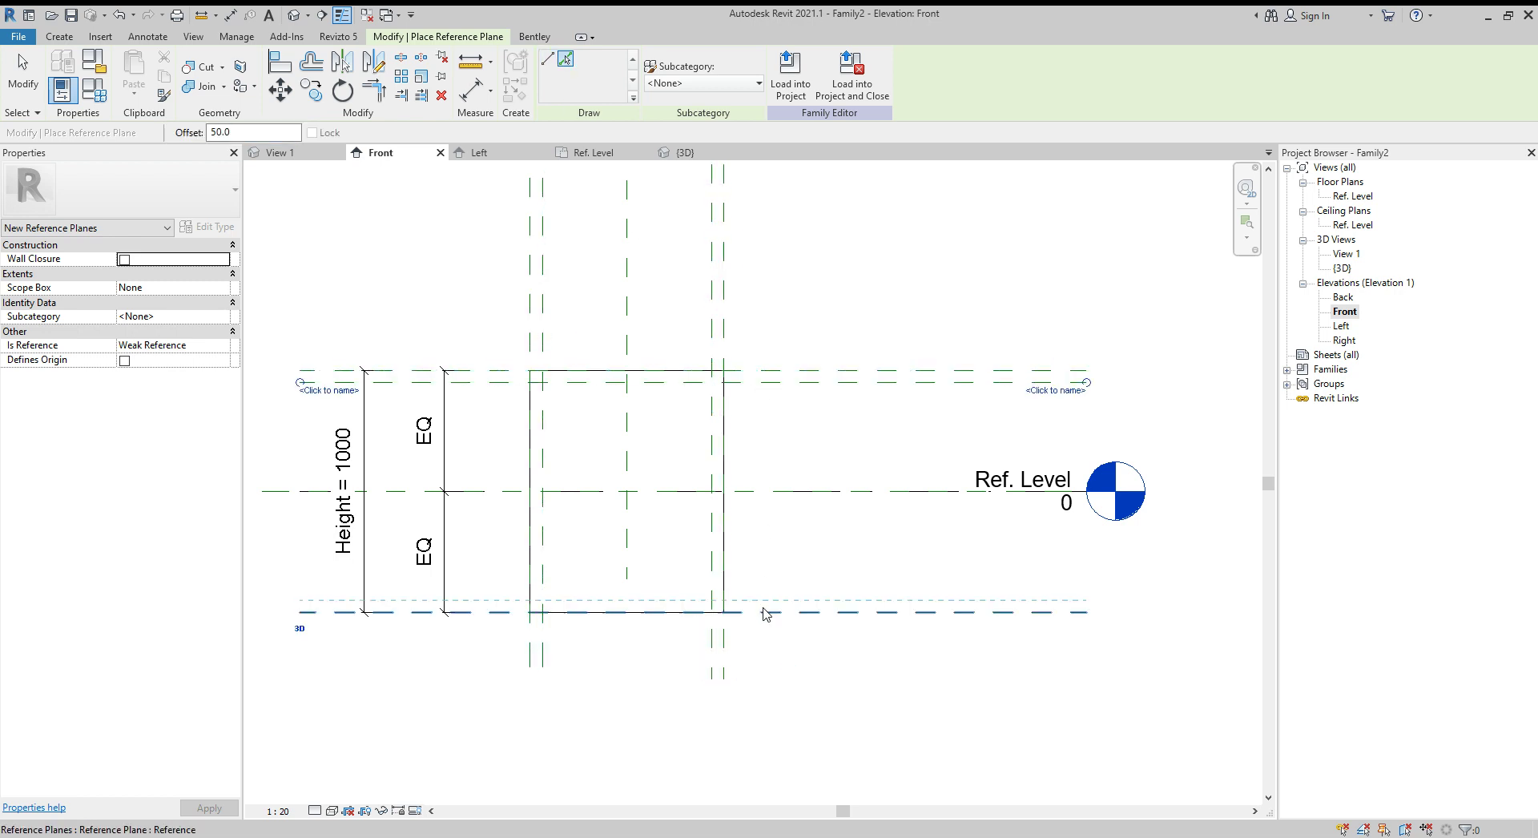
{"action": "left_click", "coordinate": [762, 611]}
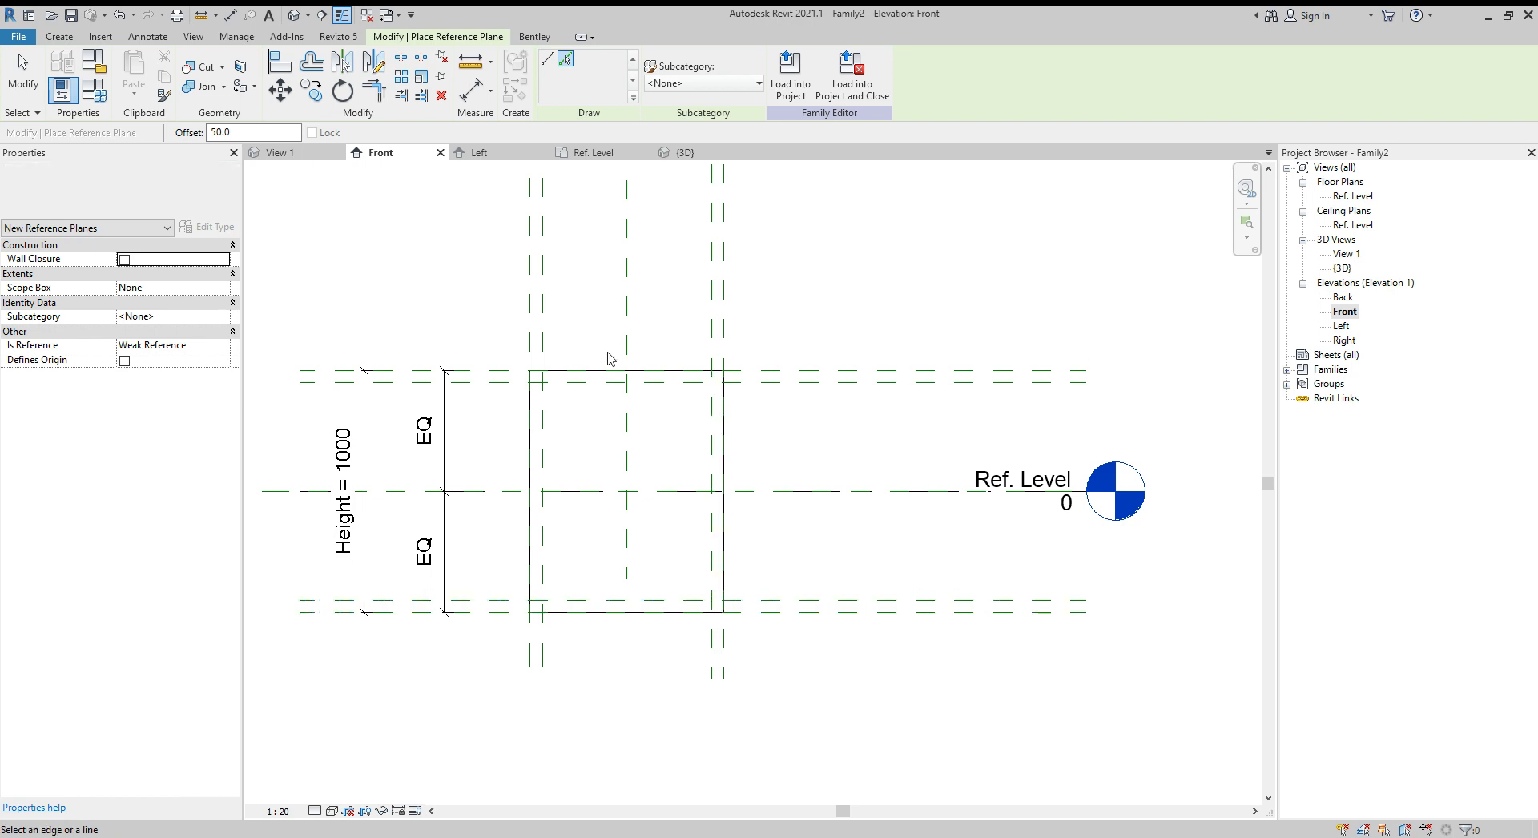
{"action": "key", "text": "Escape"}
{"action": "key", "text": "Escape"}
- Dimension the two inner vertical reference planes to the Center (Left/Right) plane and set the segments equal
{"action": "key", "text": "d"}
{"action": "key", "text": "i"}
{"action": "left_click", "coordinate": [547, 316]}
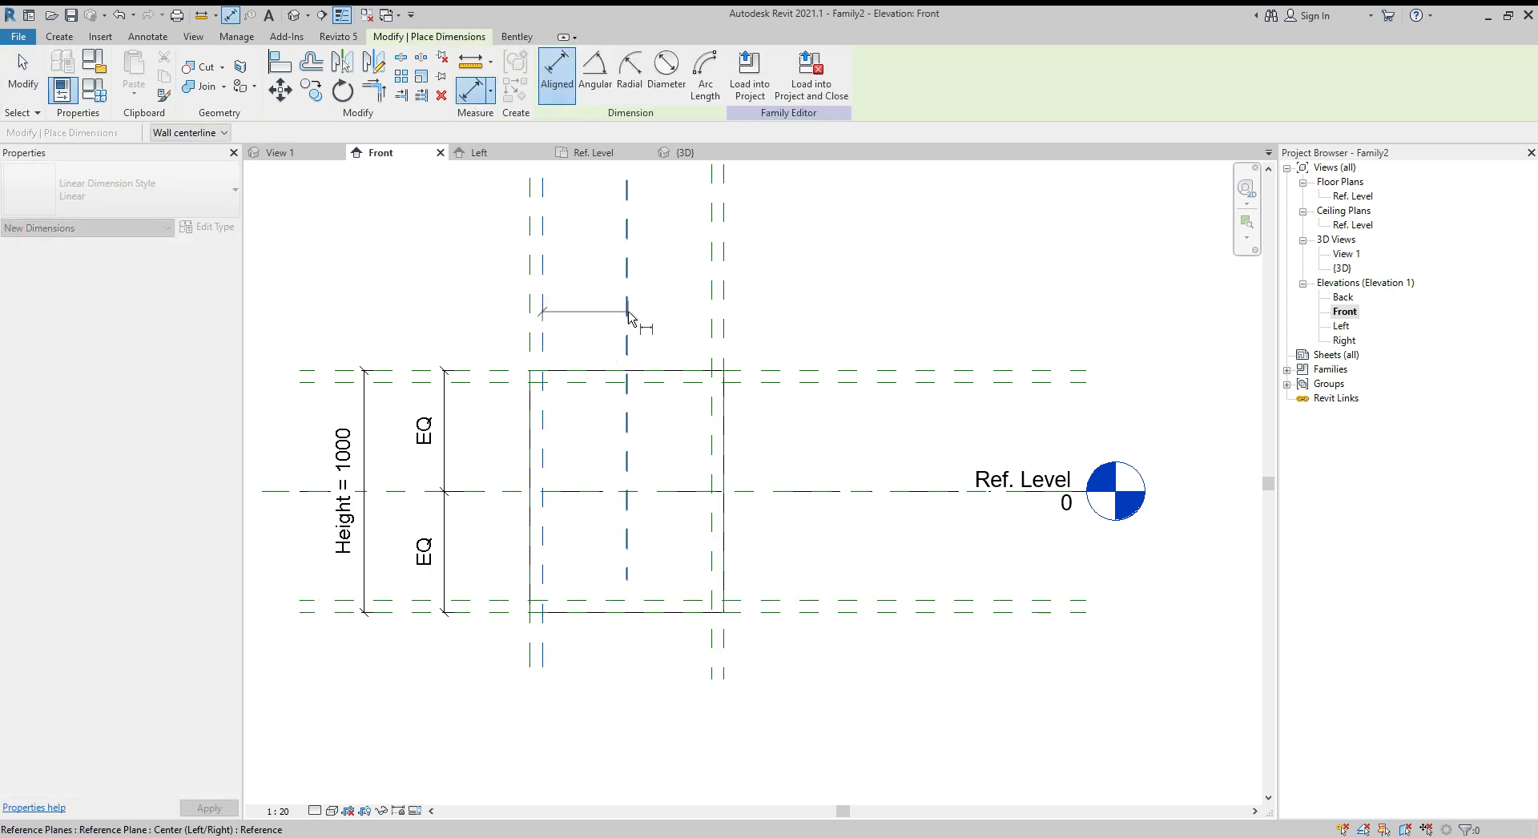
{"action": "left_click", "coordinate": [628, 316]}
{"action": "left_click", "coordinate": [711, 324]}
{"action": "left_click", "coordinate": [687, 289]}
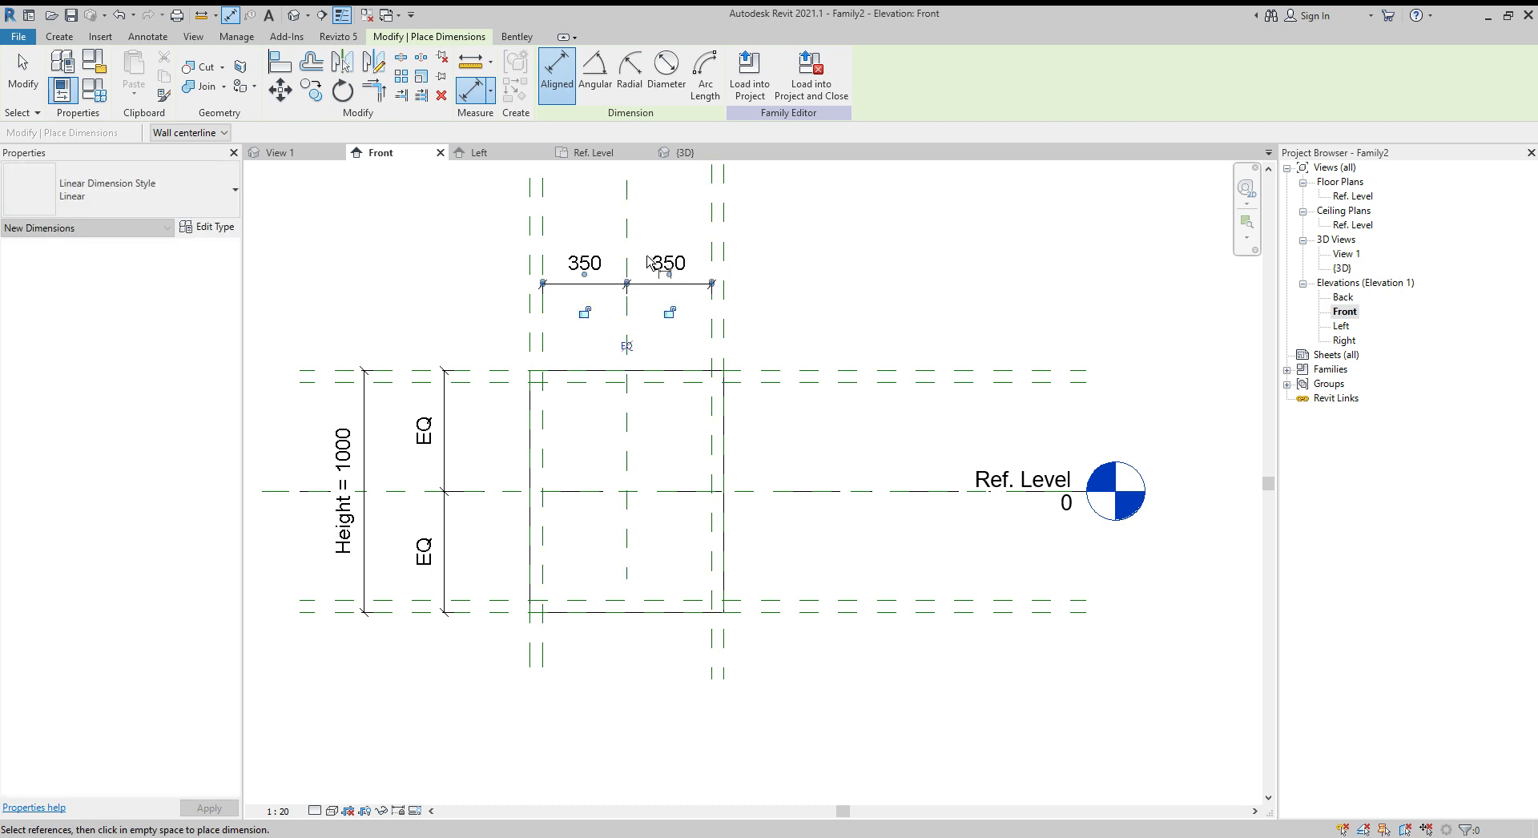
{"action": "left_click", "coordinate": [629, 348]}
- Add an overall aligned dimension between the two inner vertical reference planes above the equality dimension
{"action": "scroll", "coordinate": [625, 288], "scroll_direction": "up", "scroll_amount": 3, "text": "ctrl"}
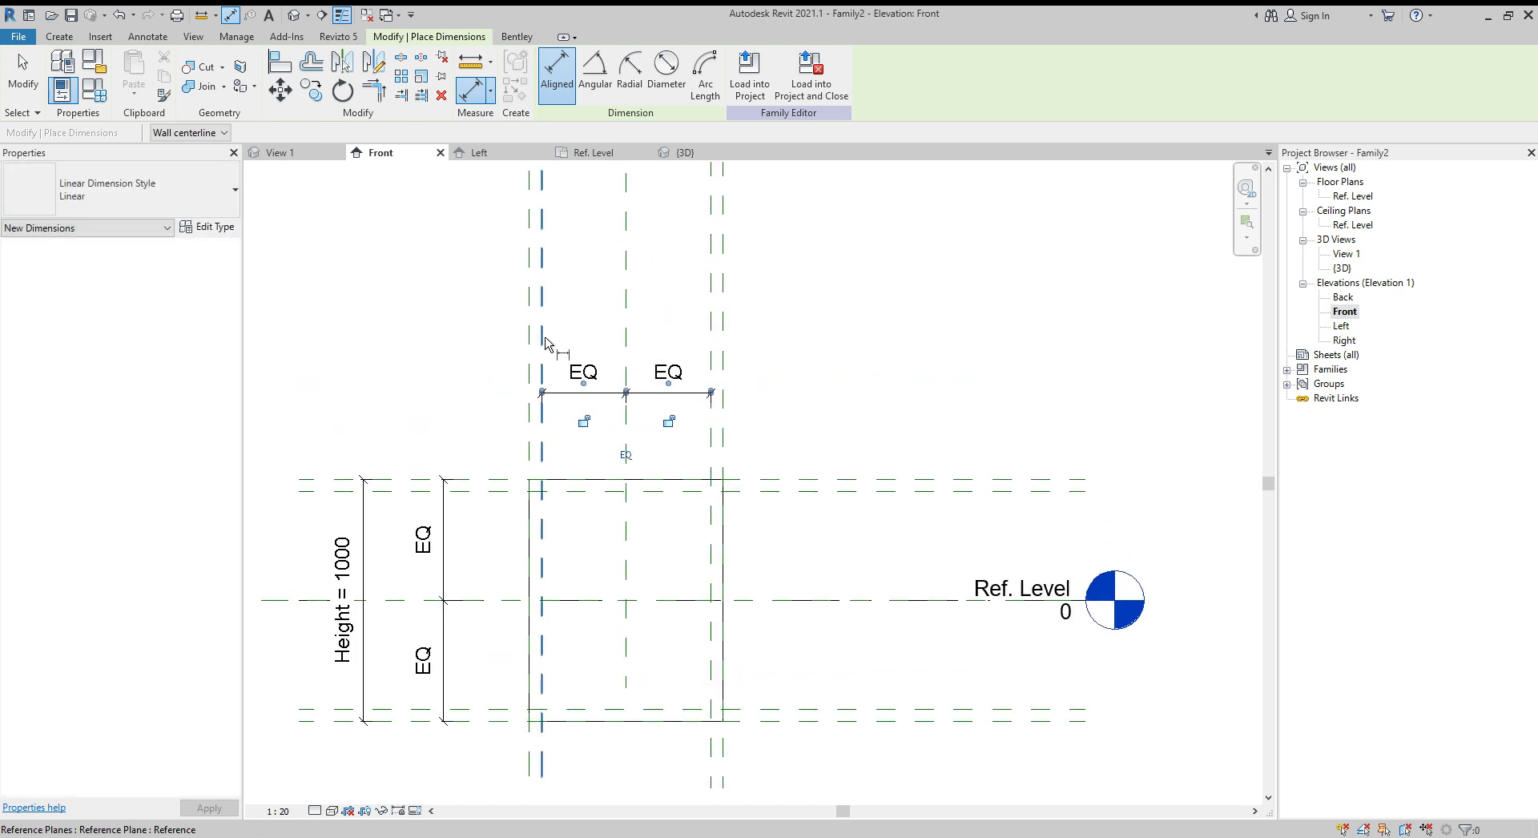
{"action": "left_click", "coordinate": [542, 343]}
{"action": "left_click", "coordinate": [710, 338]}
{"action": "left_click", "coordinate": [695, 318]}
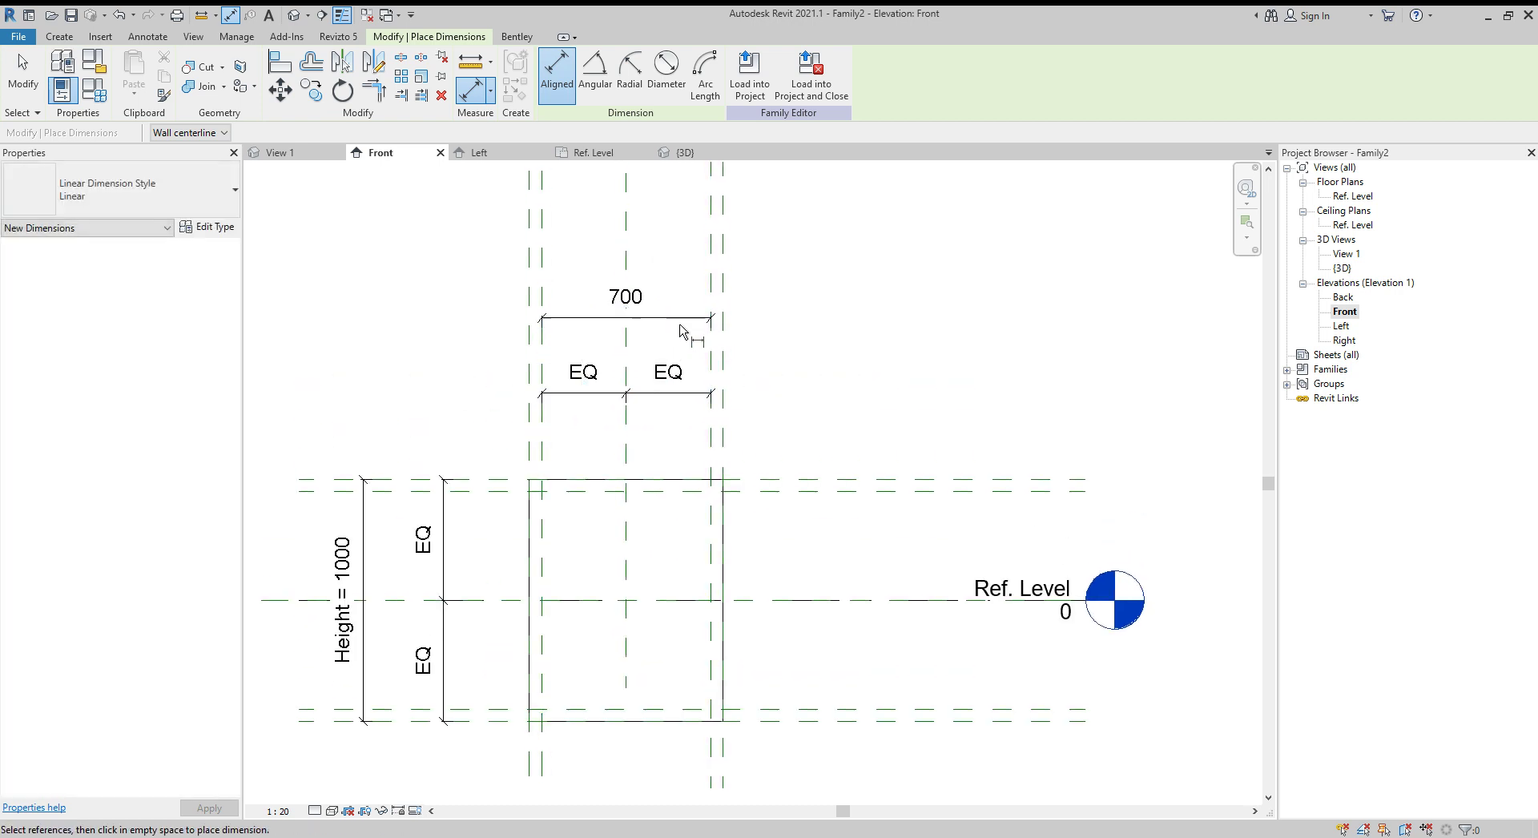
{"action": "key", "text": "Escape"}
{"action": "key", "text": "Escape"}
- Label the overall dimension between the inner vertical planes with a new type parameter named Duct Width
{"action": "left_click", "coordinate": [660, 322]}
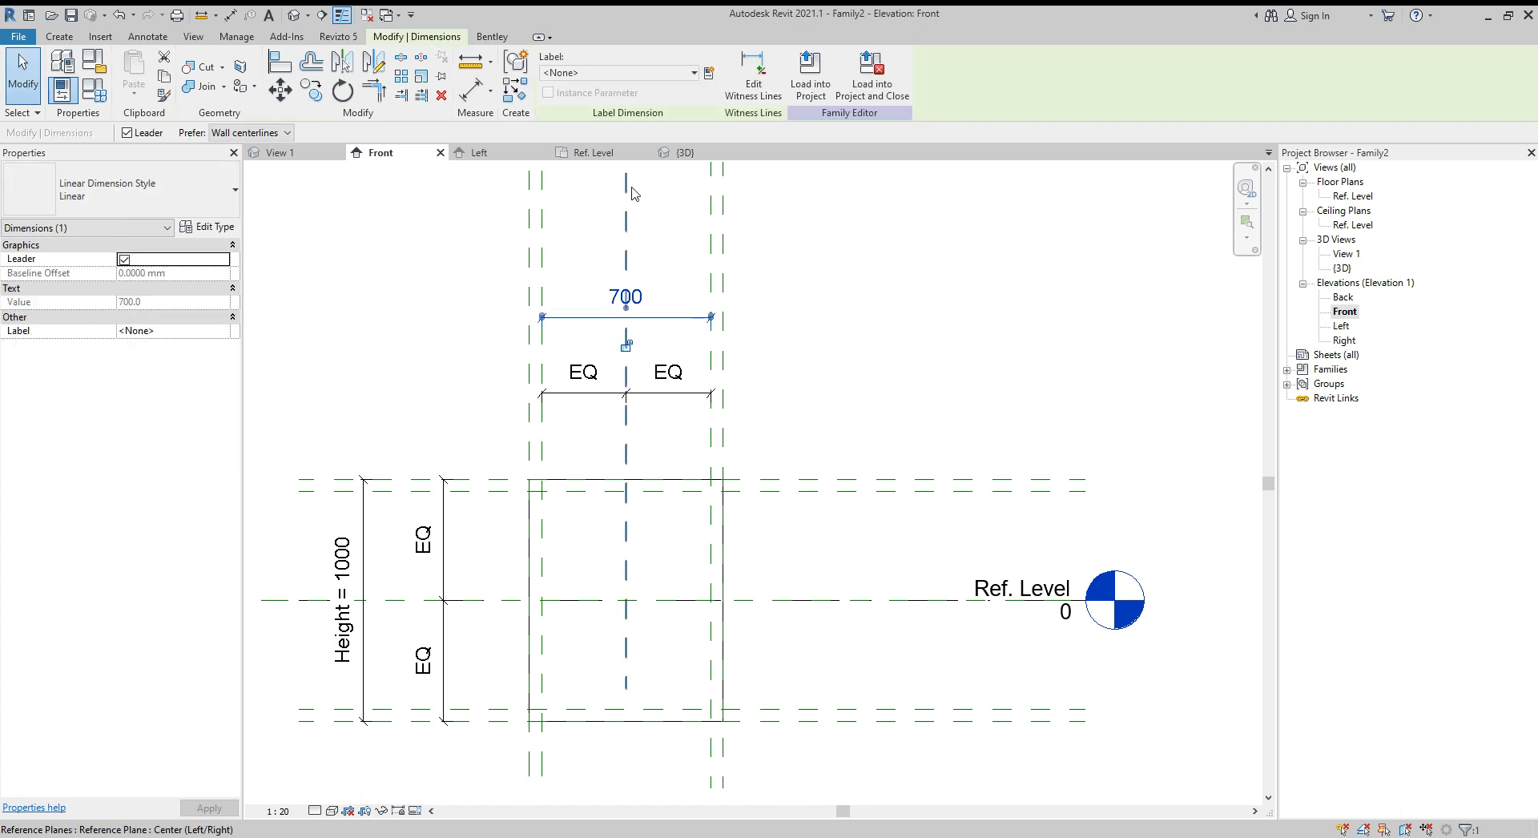
{"action": "left_click", "coordinate": [708, 74]}
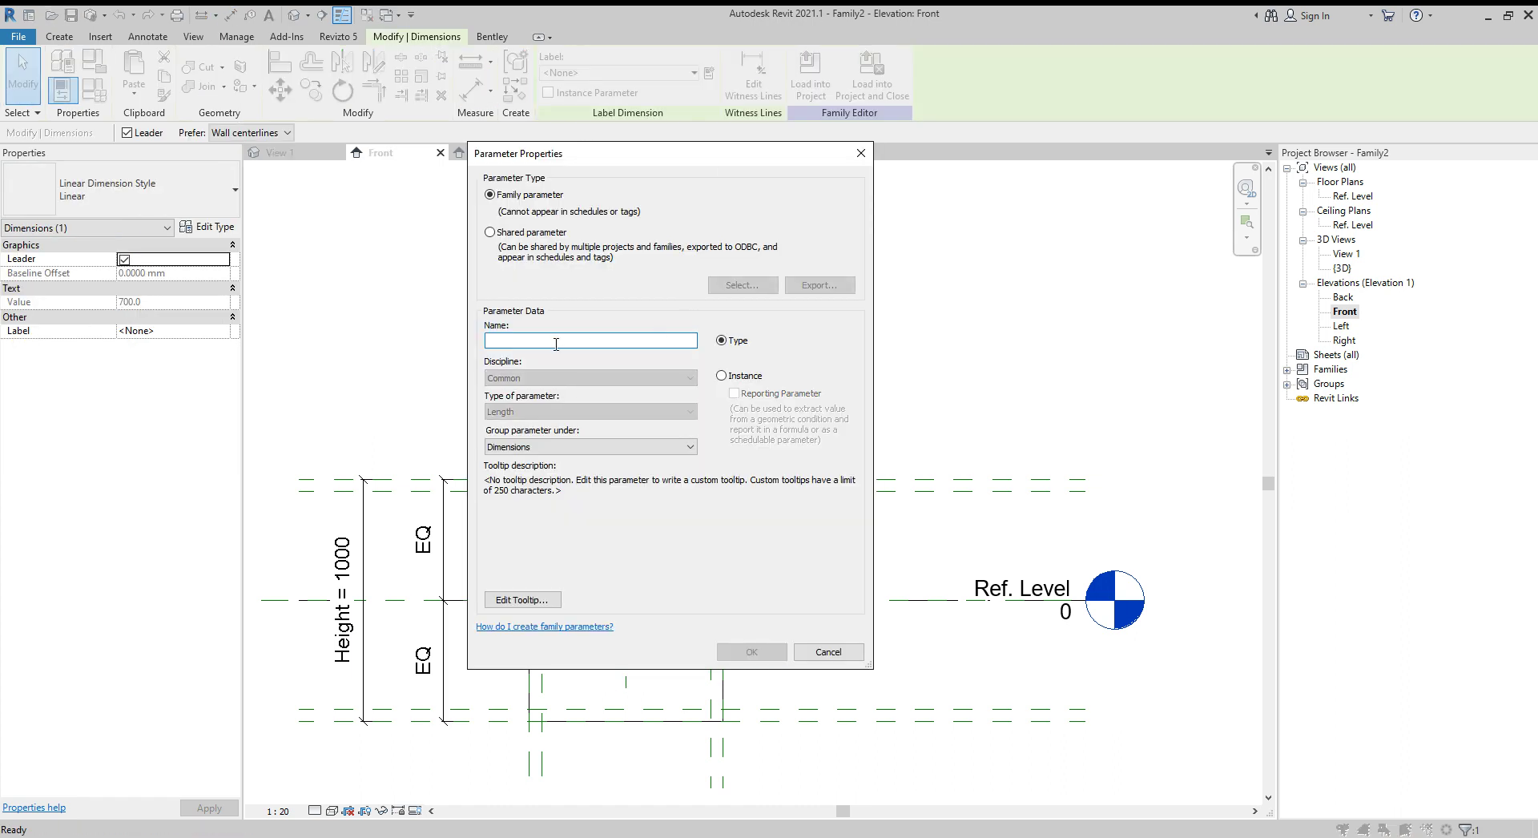
{"action": "type", "text": "Duct Width"}
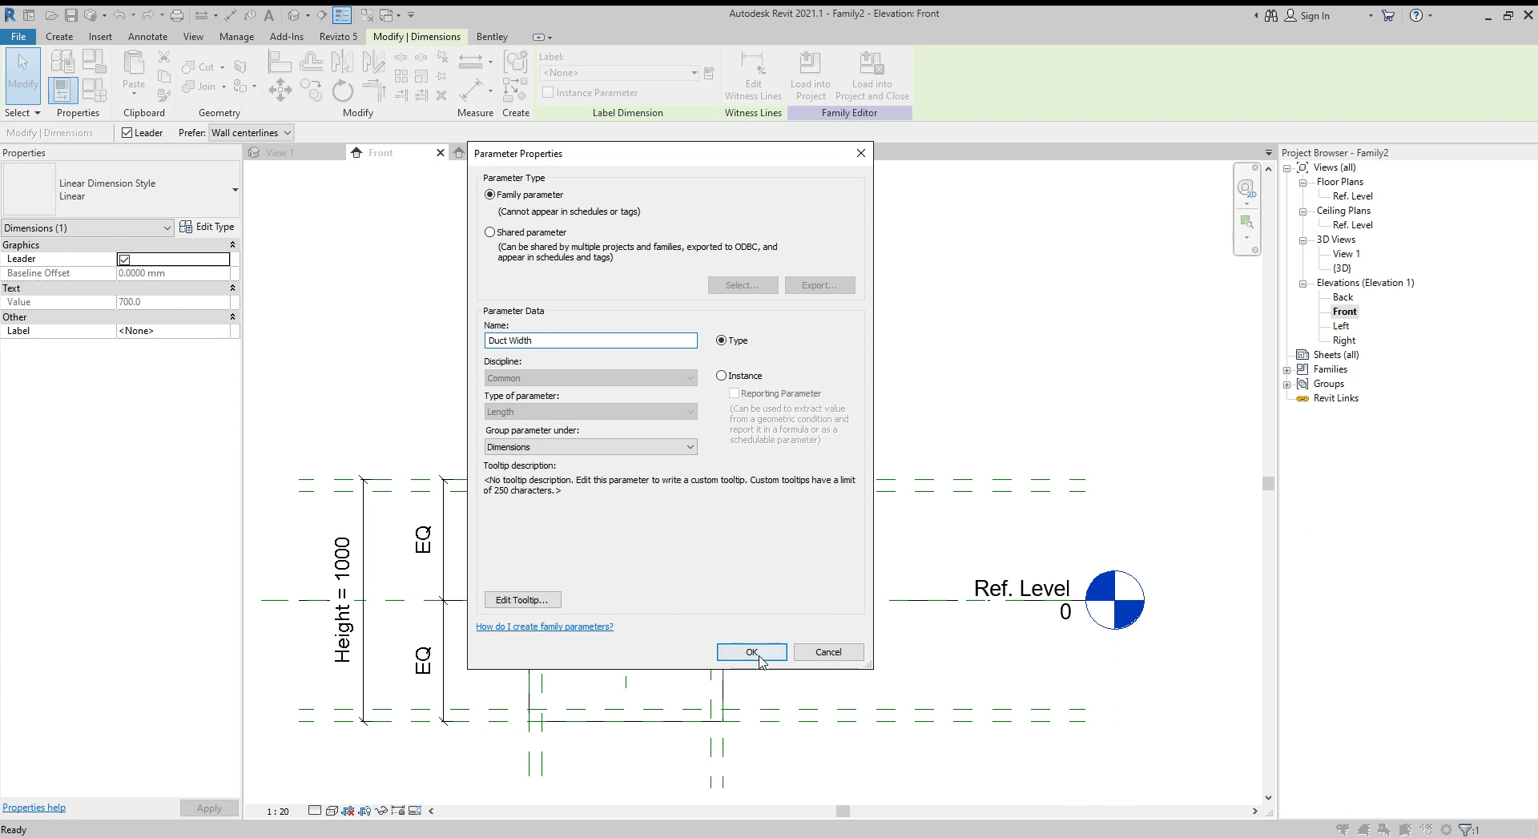
{"action": "left_click", "coordinate": [750, 652]}
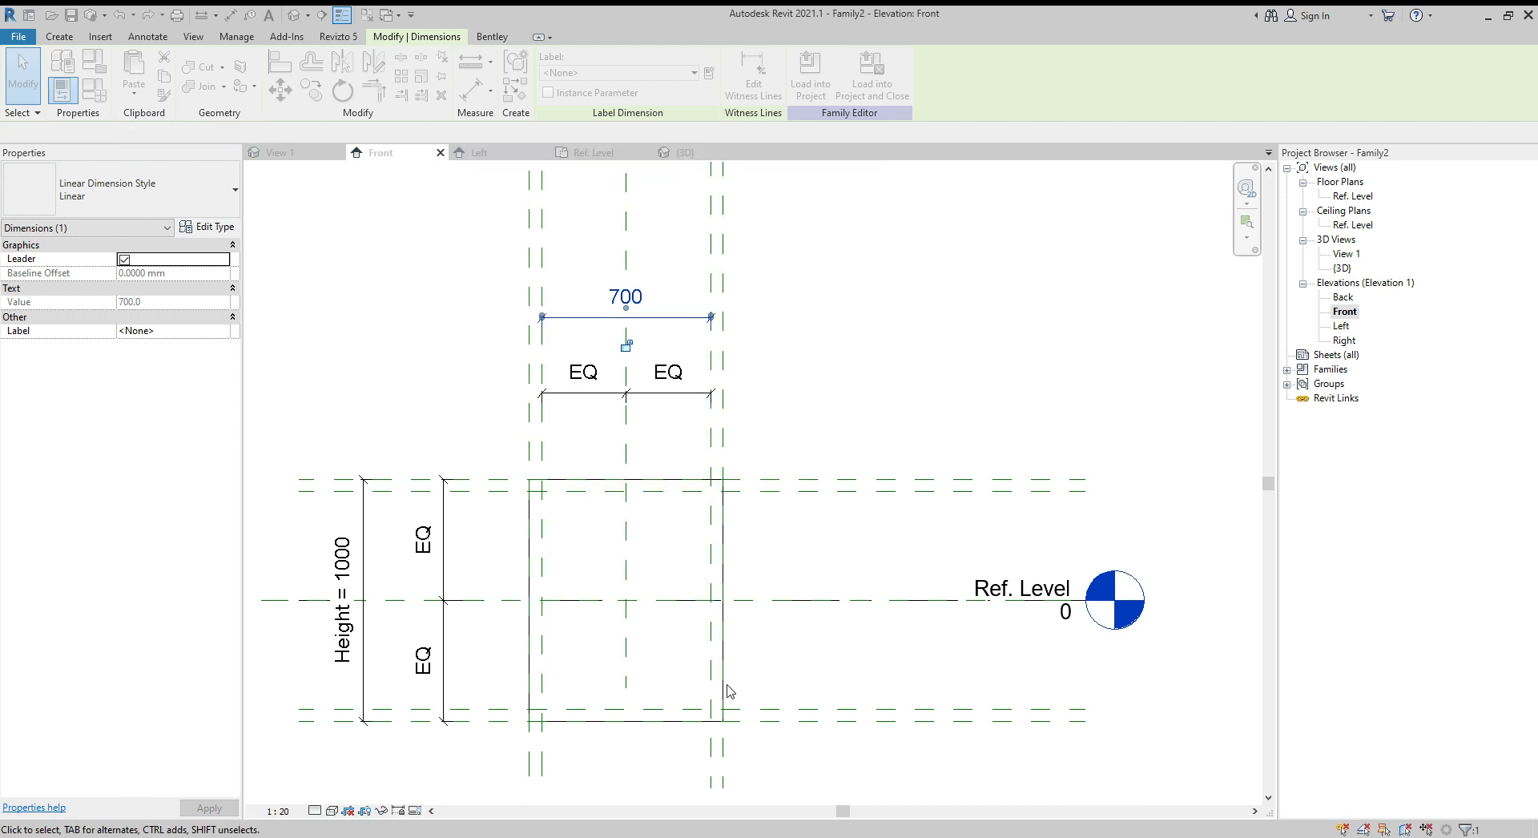
- Dimension the two inner horizontal reference planes to the Ref. Level line and set the two segments equal
{"action": "middle_click_drag", "start_coordinate": [643, 628], "coordinate": [739, 590]}
{"action": "key", "text": "d"}
{"action": "key", "text": "i"}
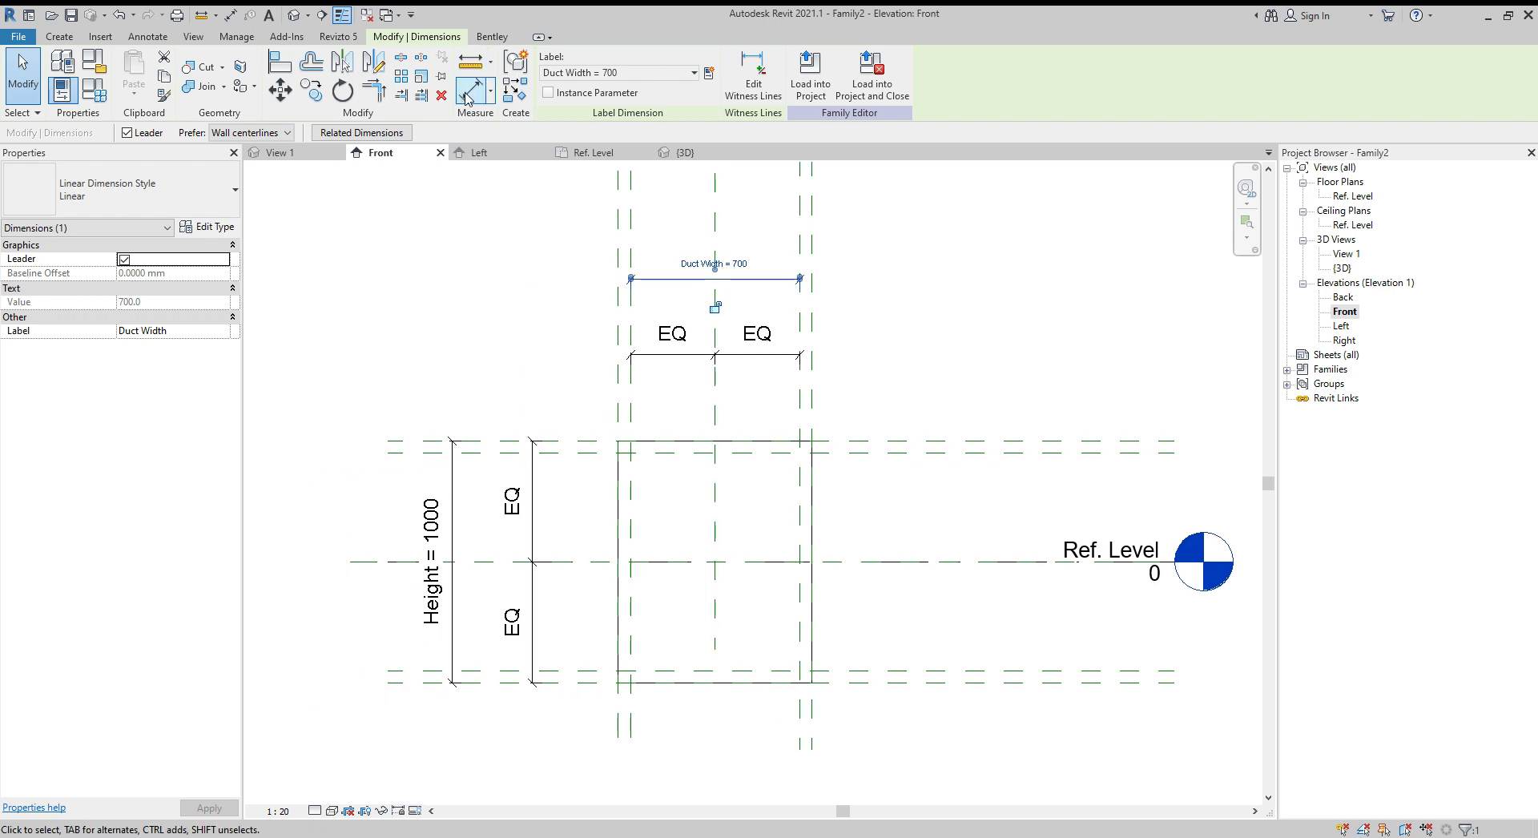
{"action": "left_click", "coordinate": [593, 670]}
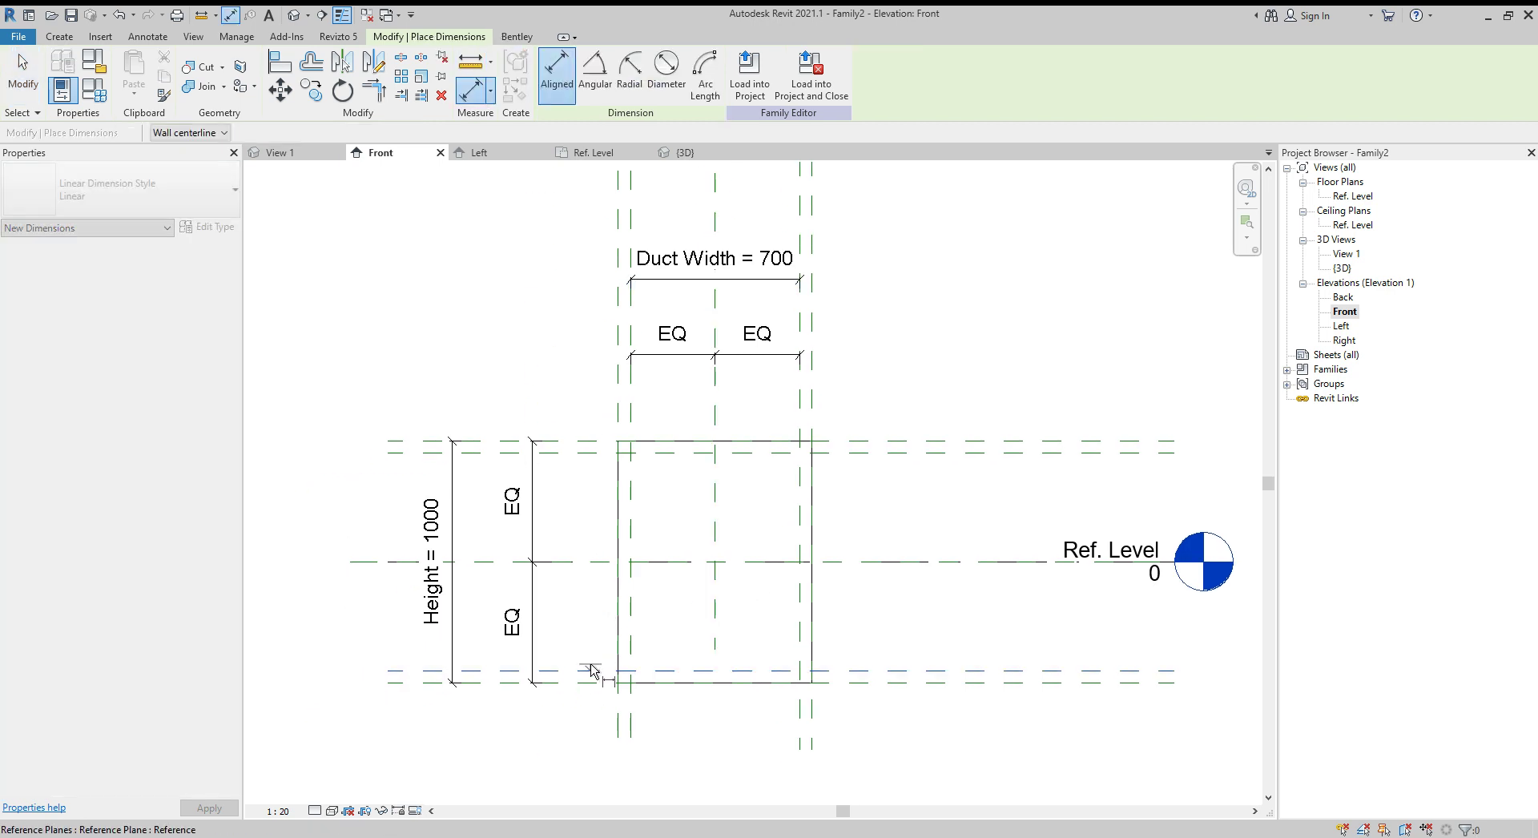
{"action": "left_click", "coordinate": [598, 562]}
{"action": "left_click", "coordinate": [598, 459]}
{"action": "left_click", "coordinate": [601, 497]}
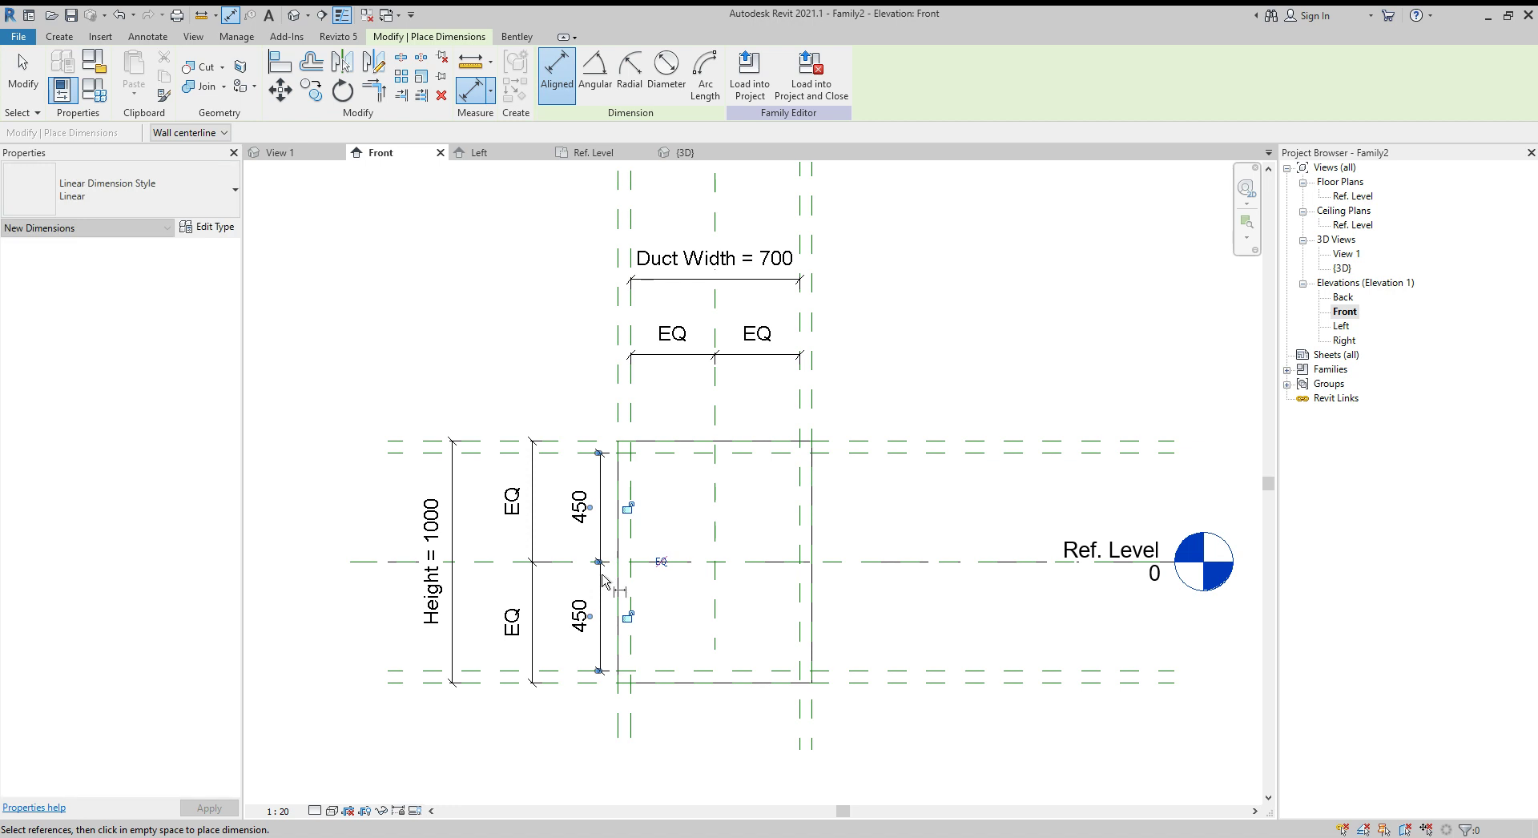
{"action": "left_click", "coordinate": [661, 561]}
- Add an overall aligned dimension between the two inner horizontal reference planes beside their equality dimension
{"action": "left_click", "coordinate": [565, 671]}
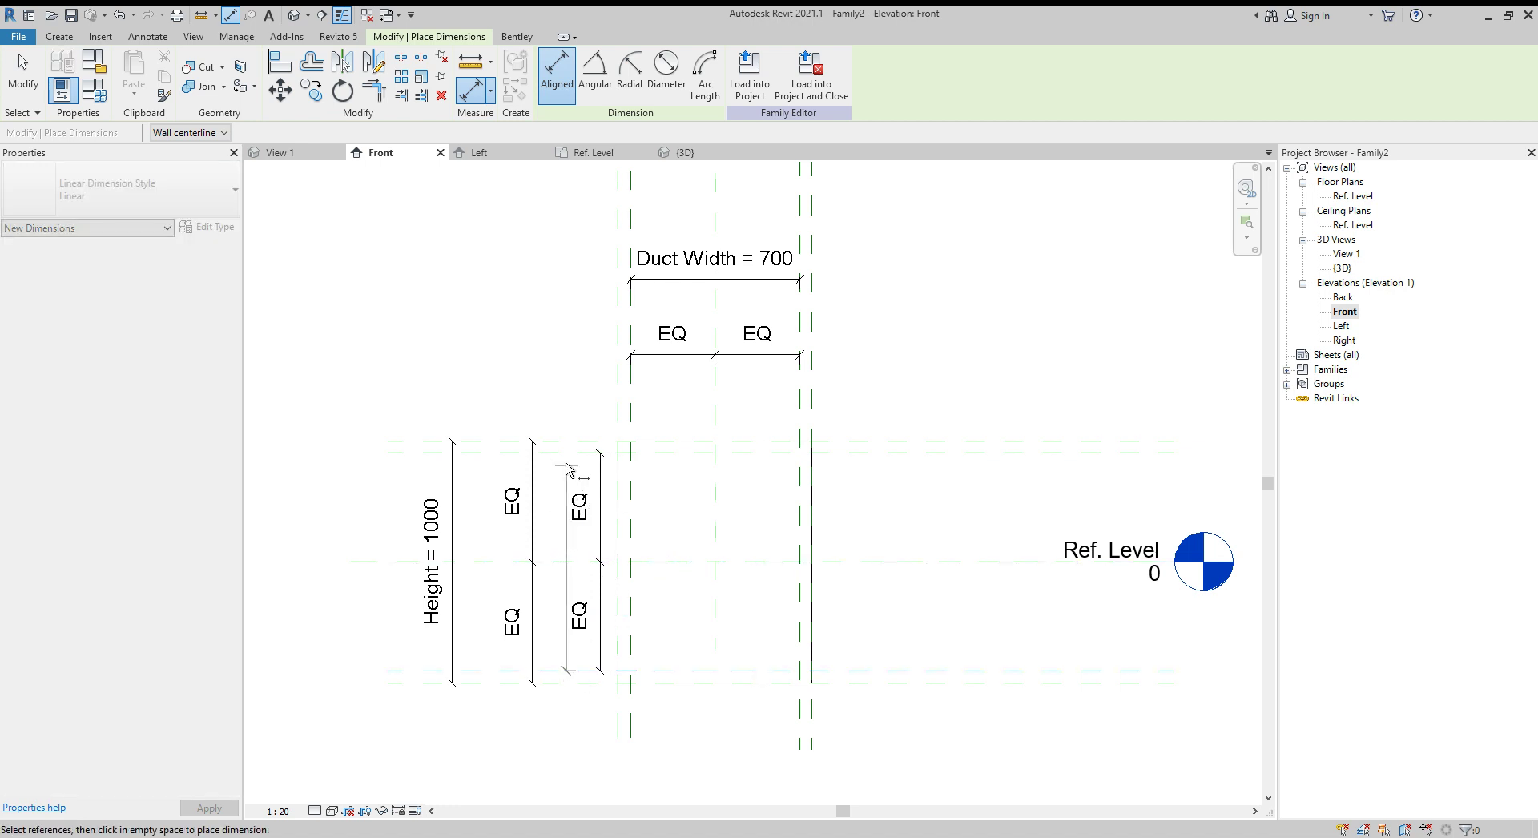
{"action": "left_click", "coordinate": [564, 452]}
{"action": "left_click", "coordinate": [558, 561]}
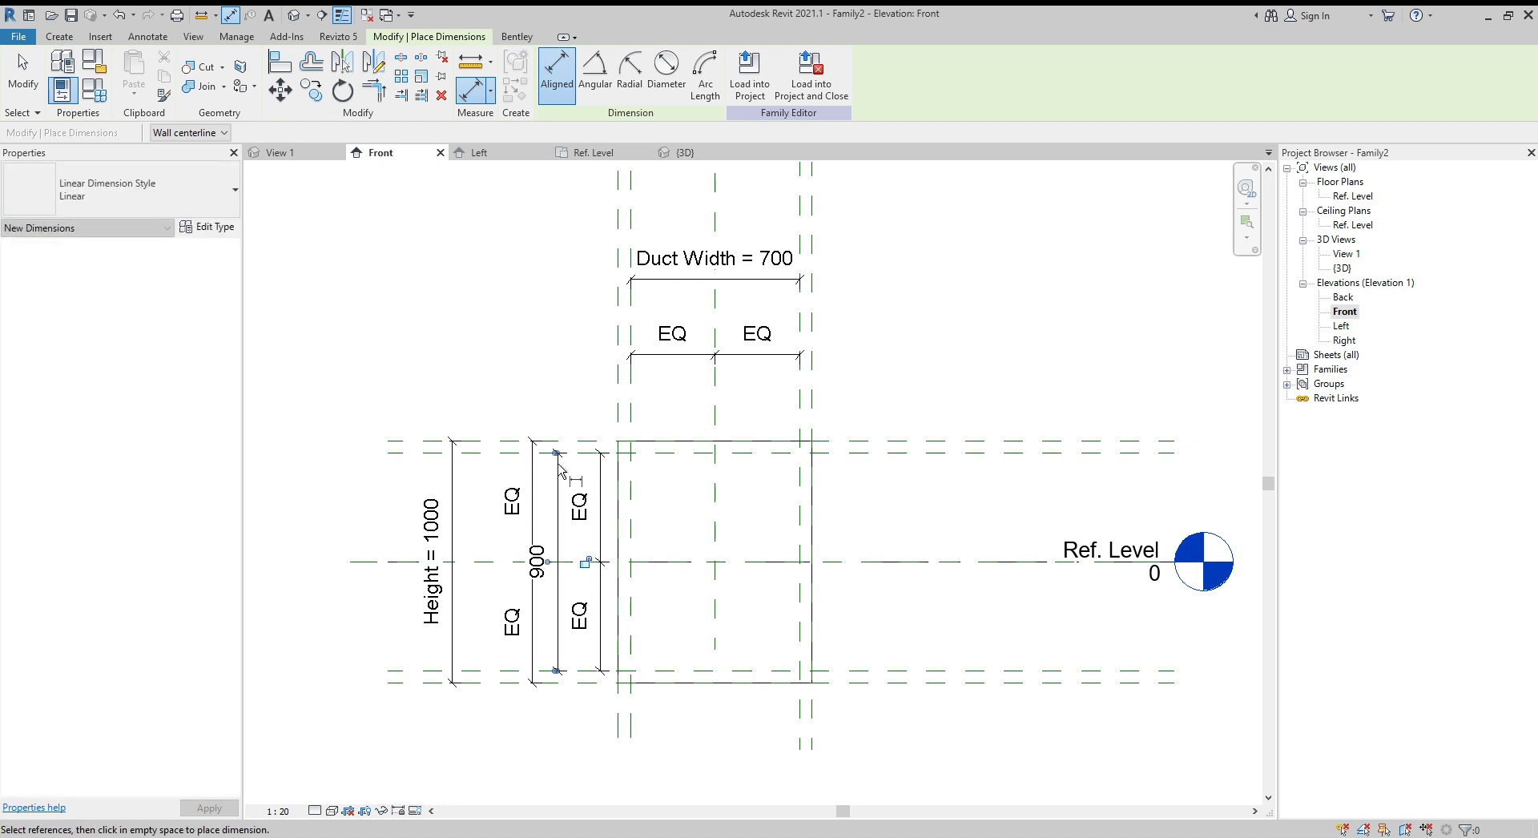
{"action": "key", "text": "Escape"}
- Move the outer planes' vertical equality dimension outward, closer to the Height dimension
{"action": "left_click", "coordinate": [532, 529]}
{"action": "left_click_drag", "start_coordinate": [532, 529], "coordinate": [499, 529]}
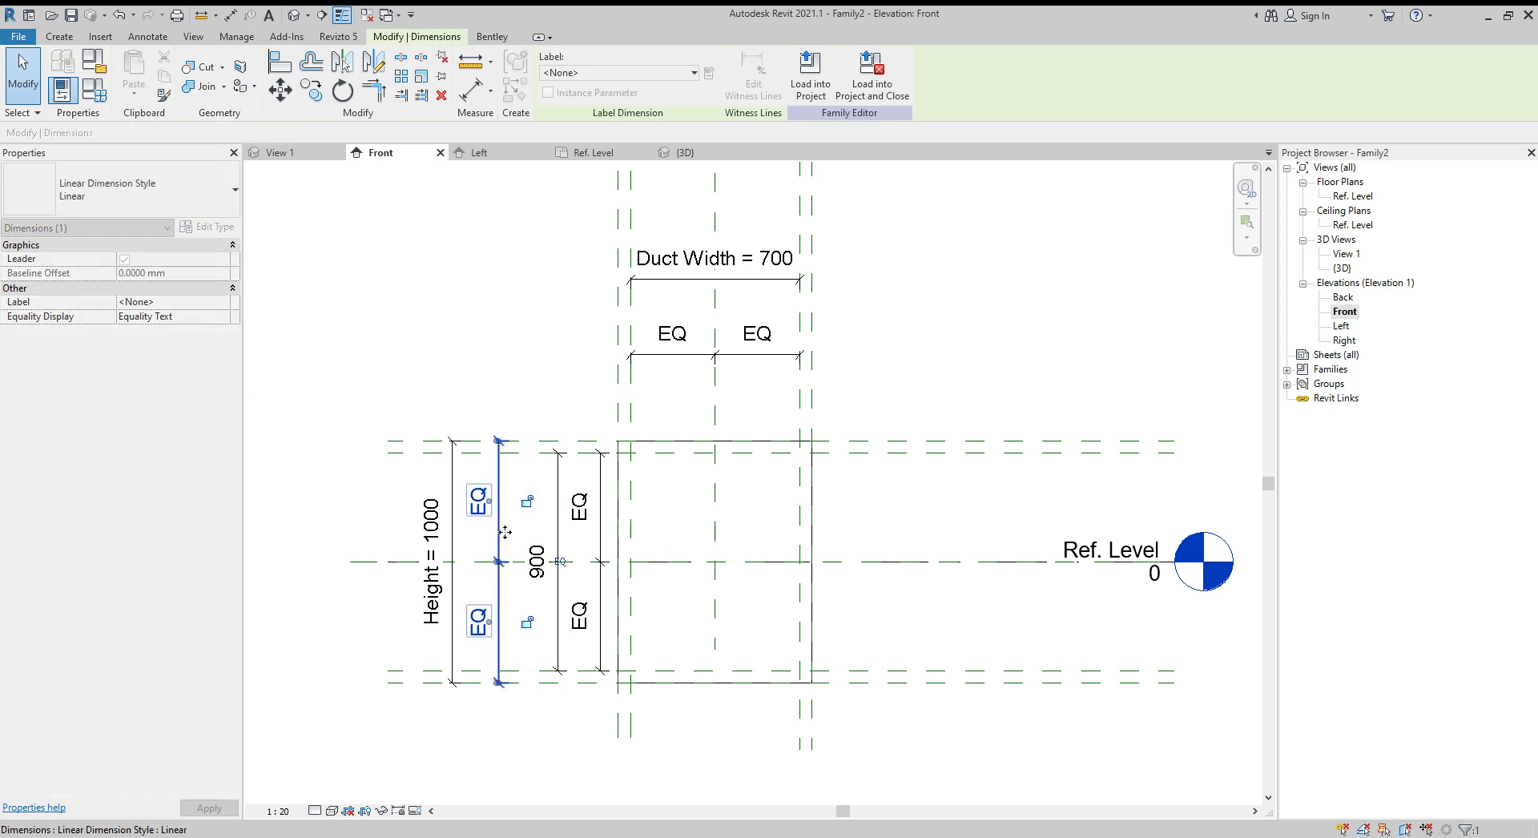
{"action": "key", "text": "Escape"}
- Label the overall dimension between the inner horizontal planes with a new type parameter named Duct Height
{"action": "left_click", "coordinate": [554, 609]}
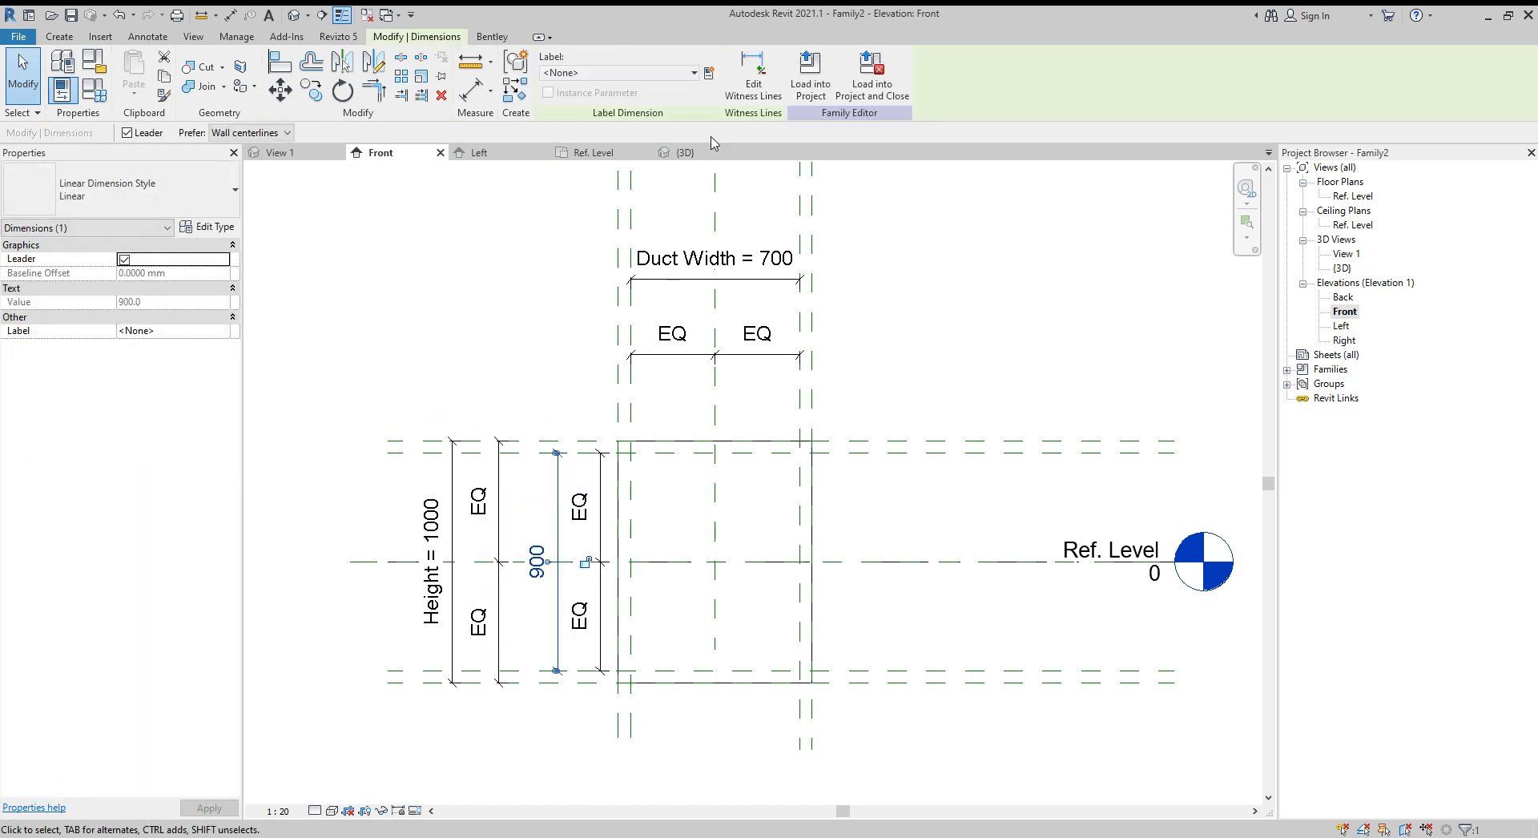
{"action": "left_click", "coordinate": [710, 74]}
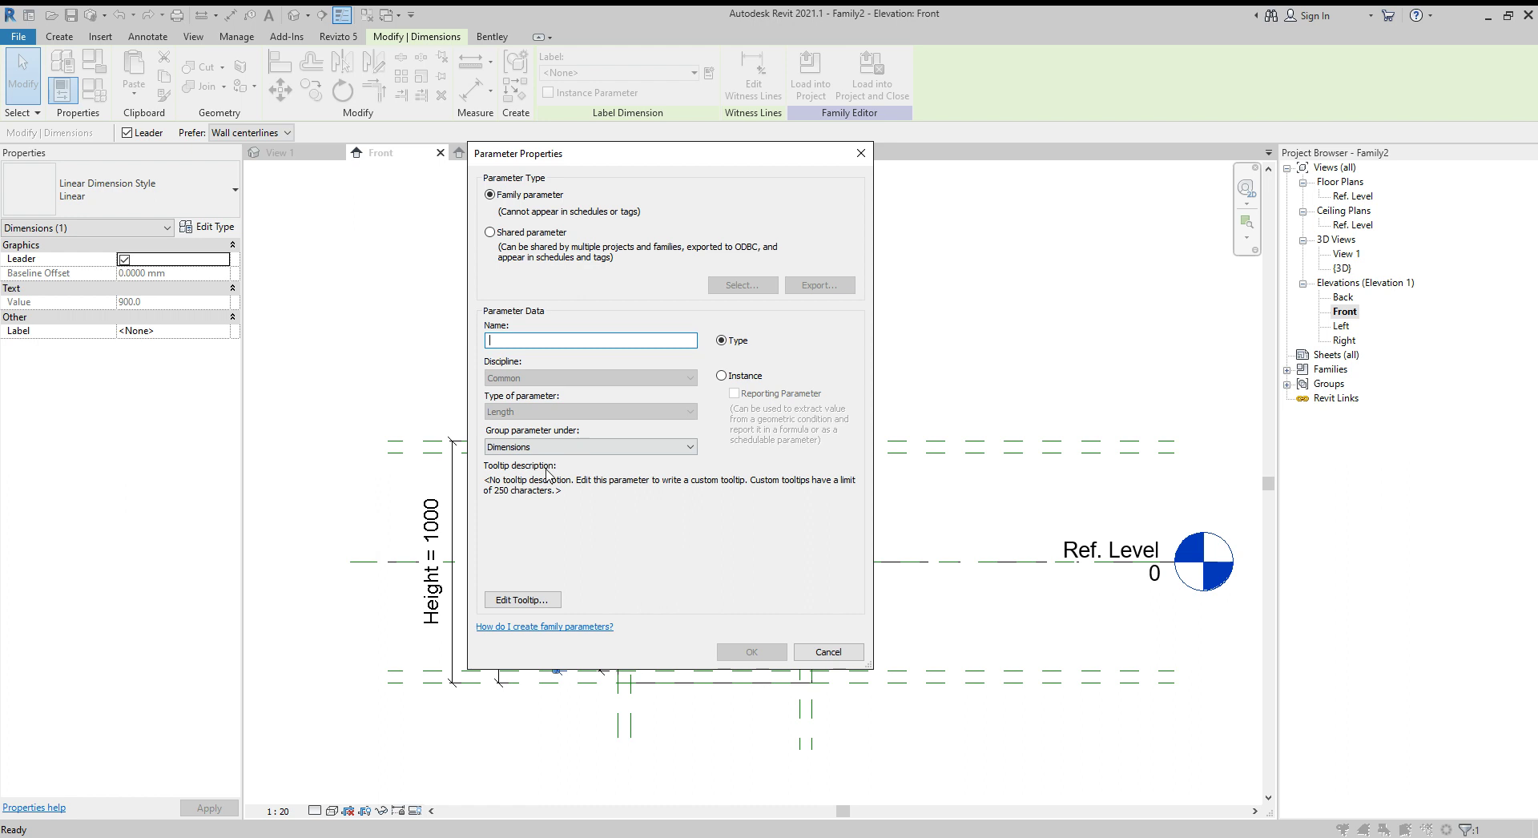
{"action": "type", "text": "Duct Height"}
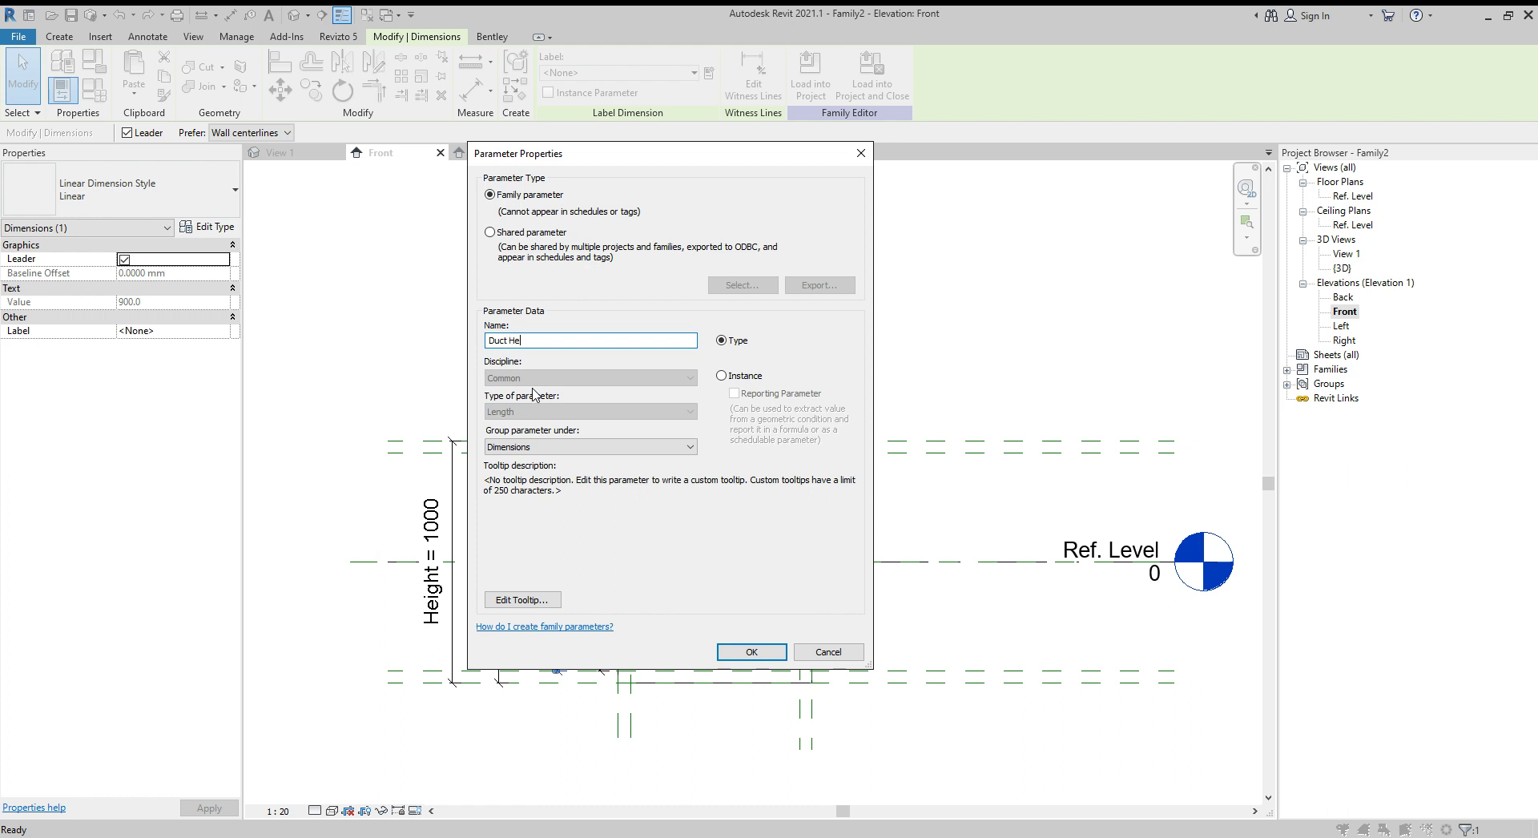
{"action": "left_click", "coordinate": [752, 652]}
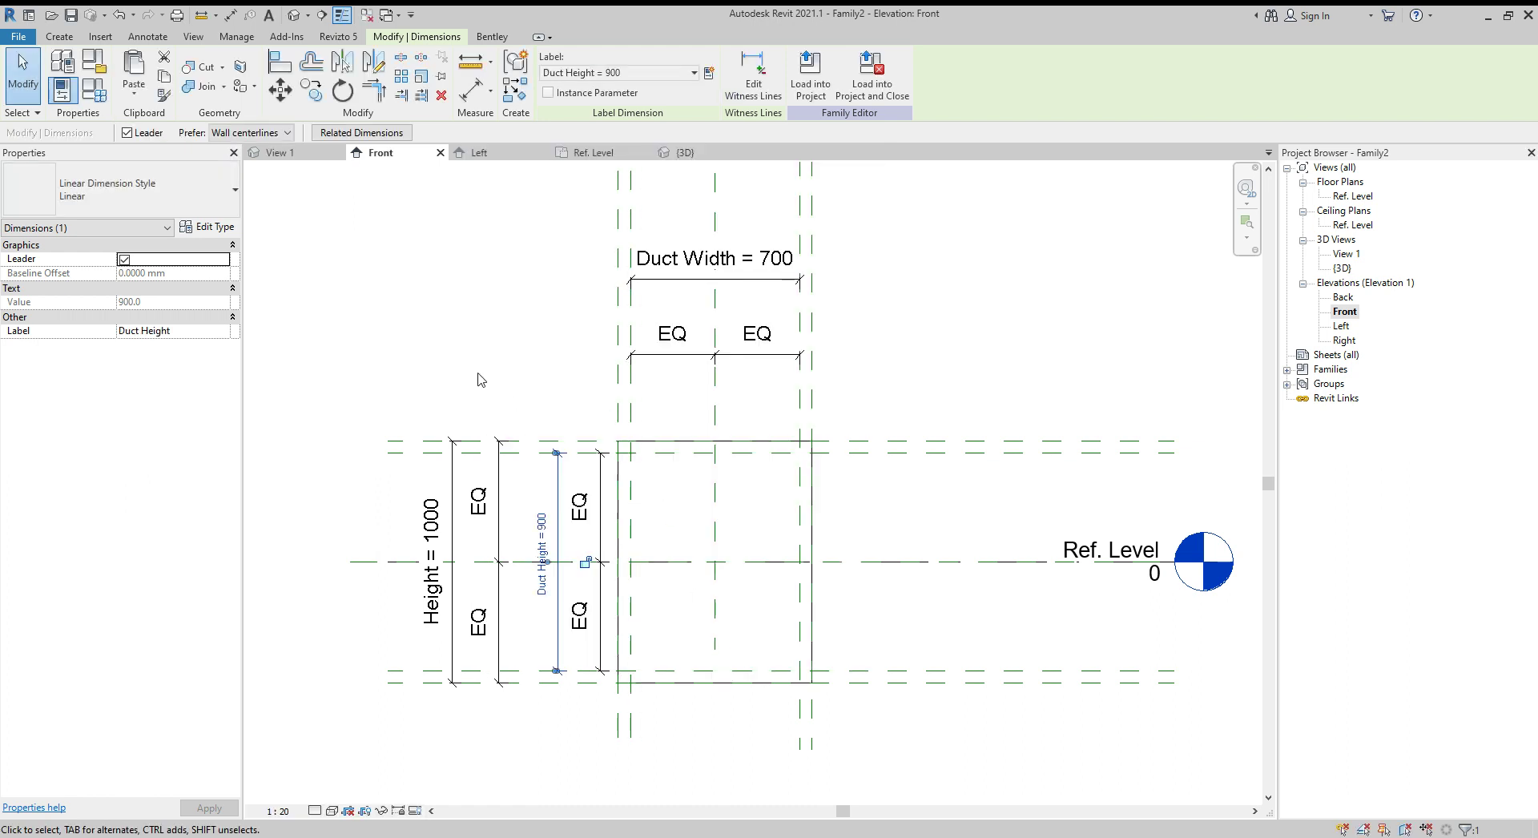
- Start an extrusion in the Front elevation and pick the front face of the equipment body as its work plane
{"action": "left_click", "coordinate": [59, 37]}
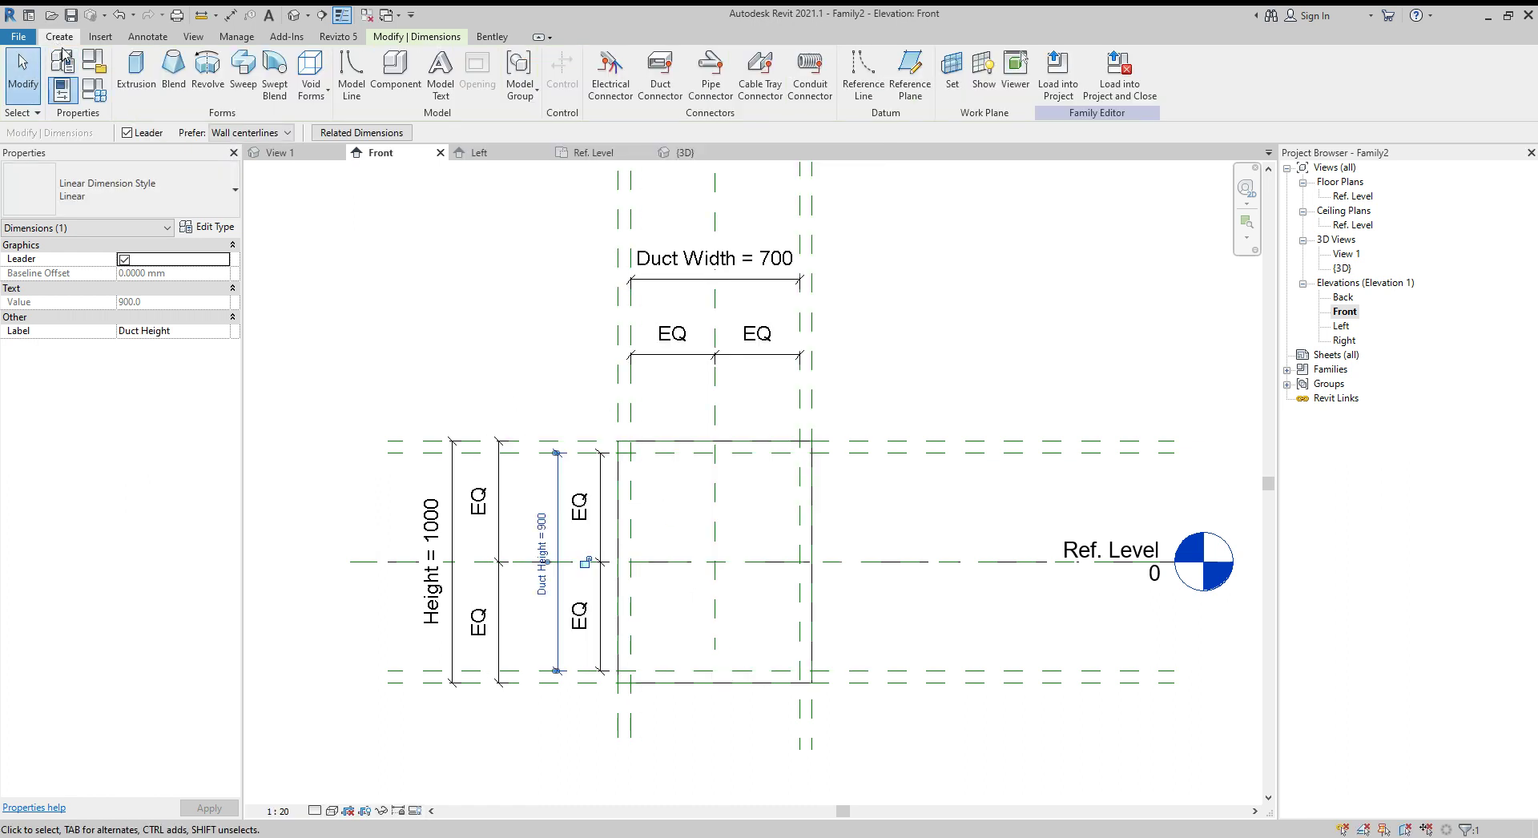
{"action": "left_click", "coordinate": [136, 72]}
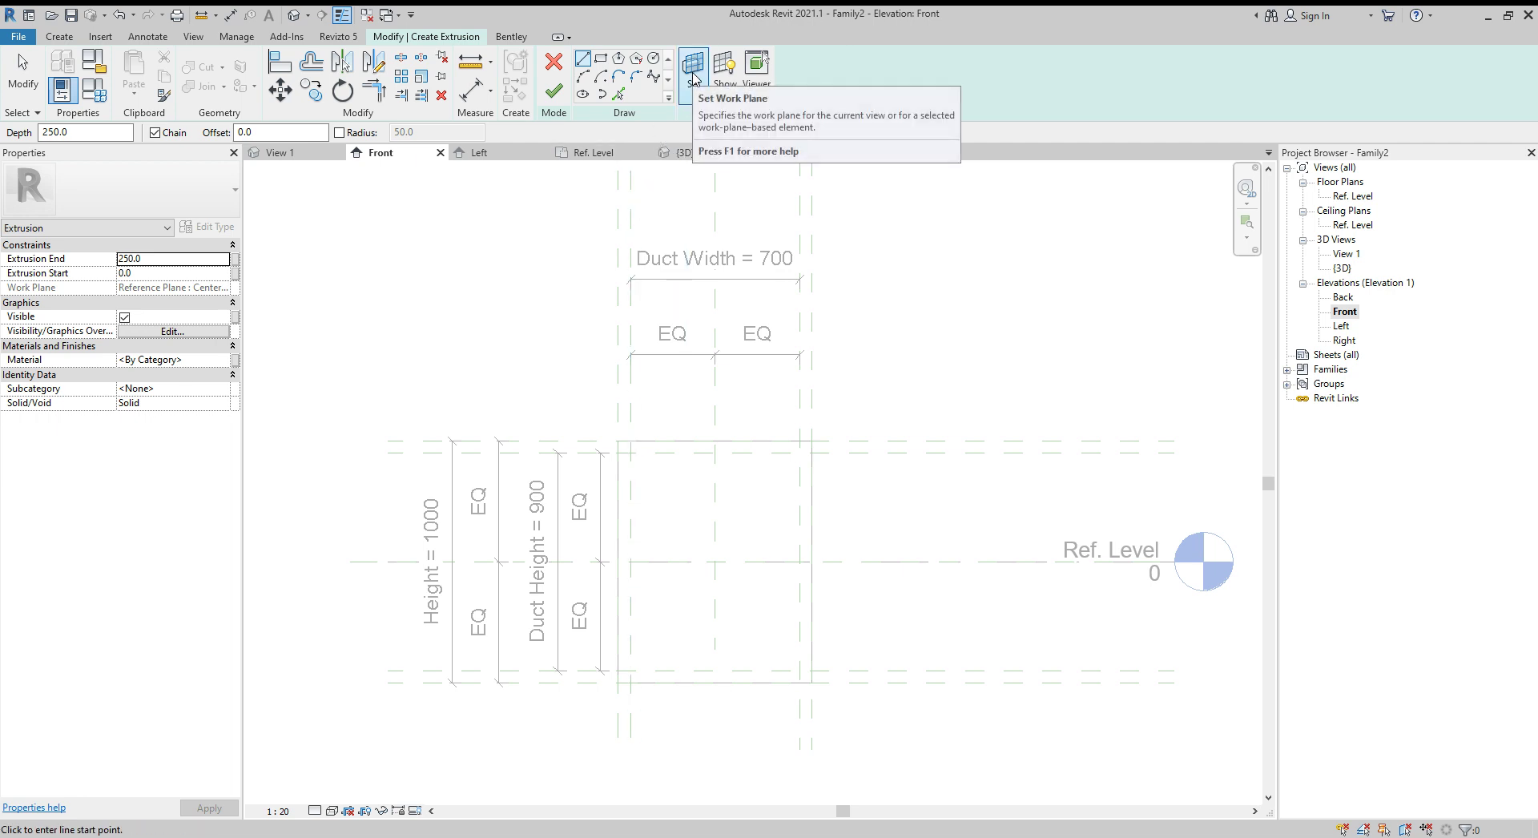
{"action": "left_click", "coordinate": [694, 77]}
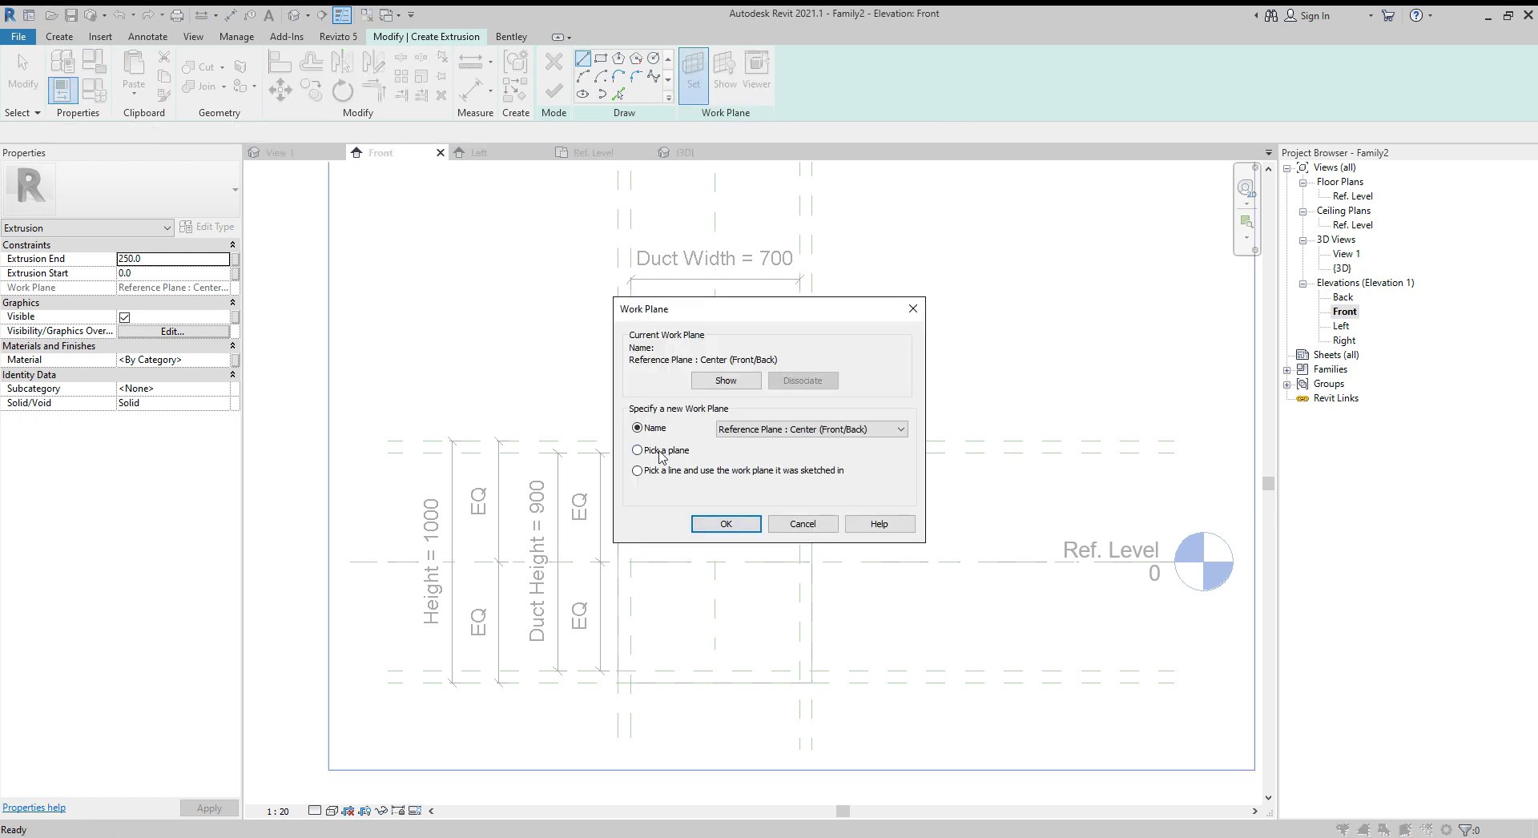
{"action": "left_click", "coordinate": [722, 522]}
{"action": "left_click", "coordinate": [672, 441]}
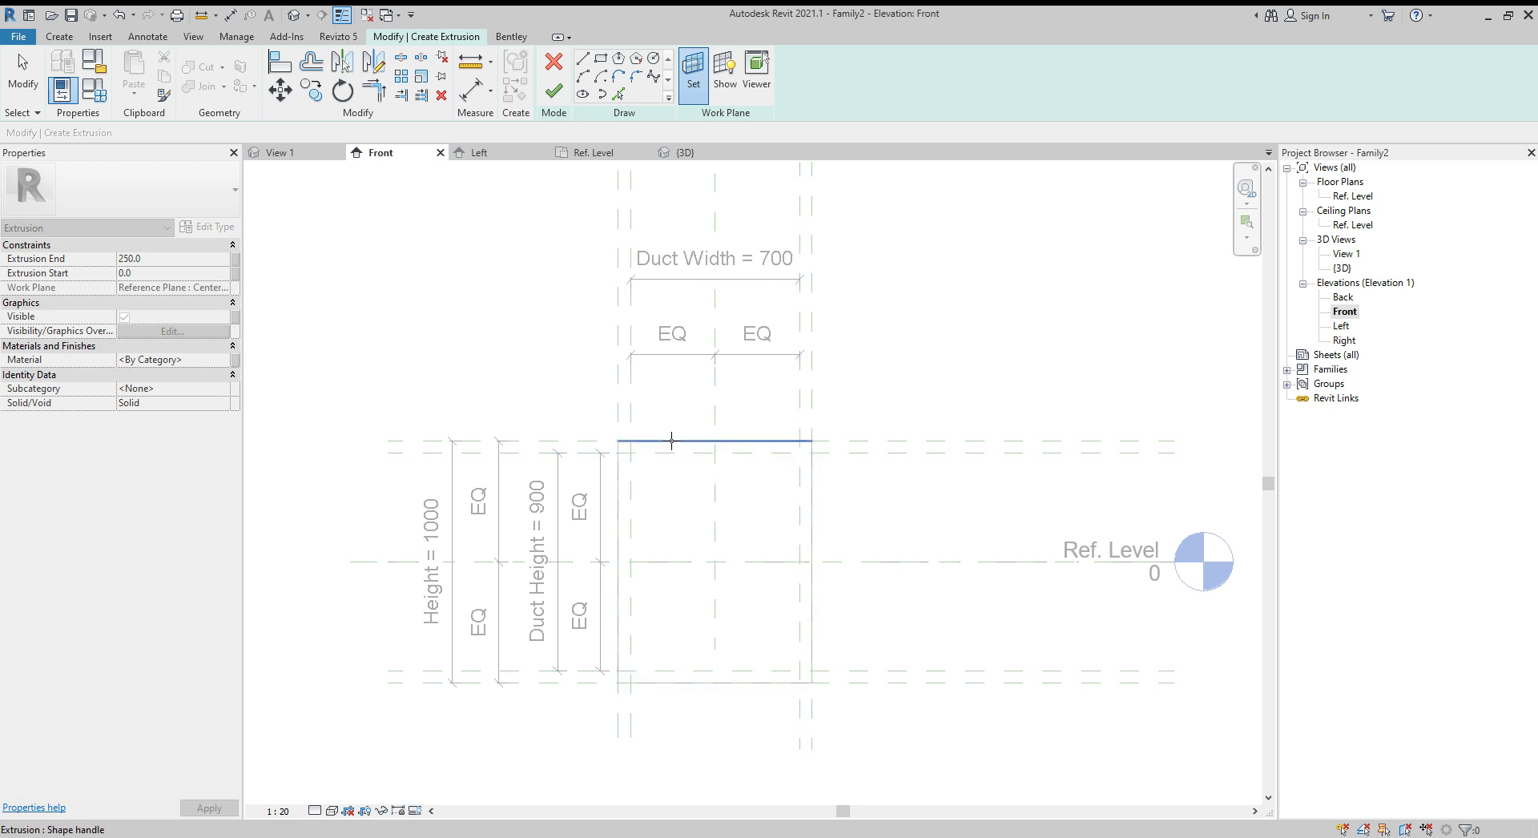
{"action": "key", "text": "Tab"}
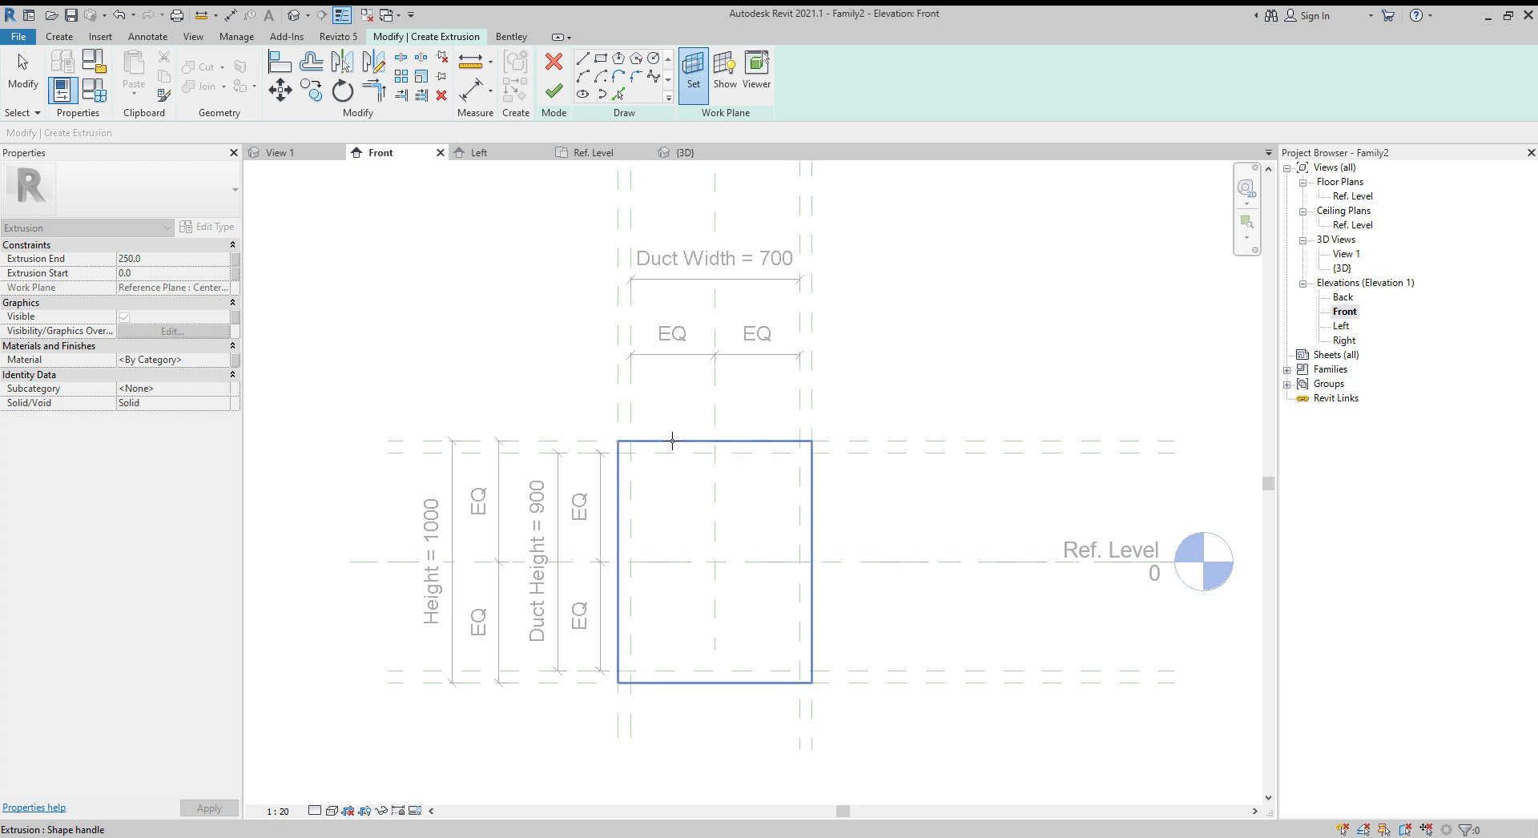
- Create four extrusion sketch lines by picking the inner vertical and horizontal reference planes with Pick Lines
{"action": "key", "text": "l"}
{"action": "key", "text": "i"}
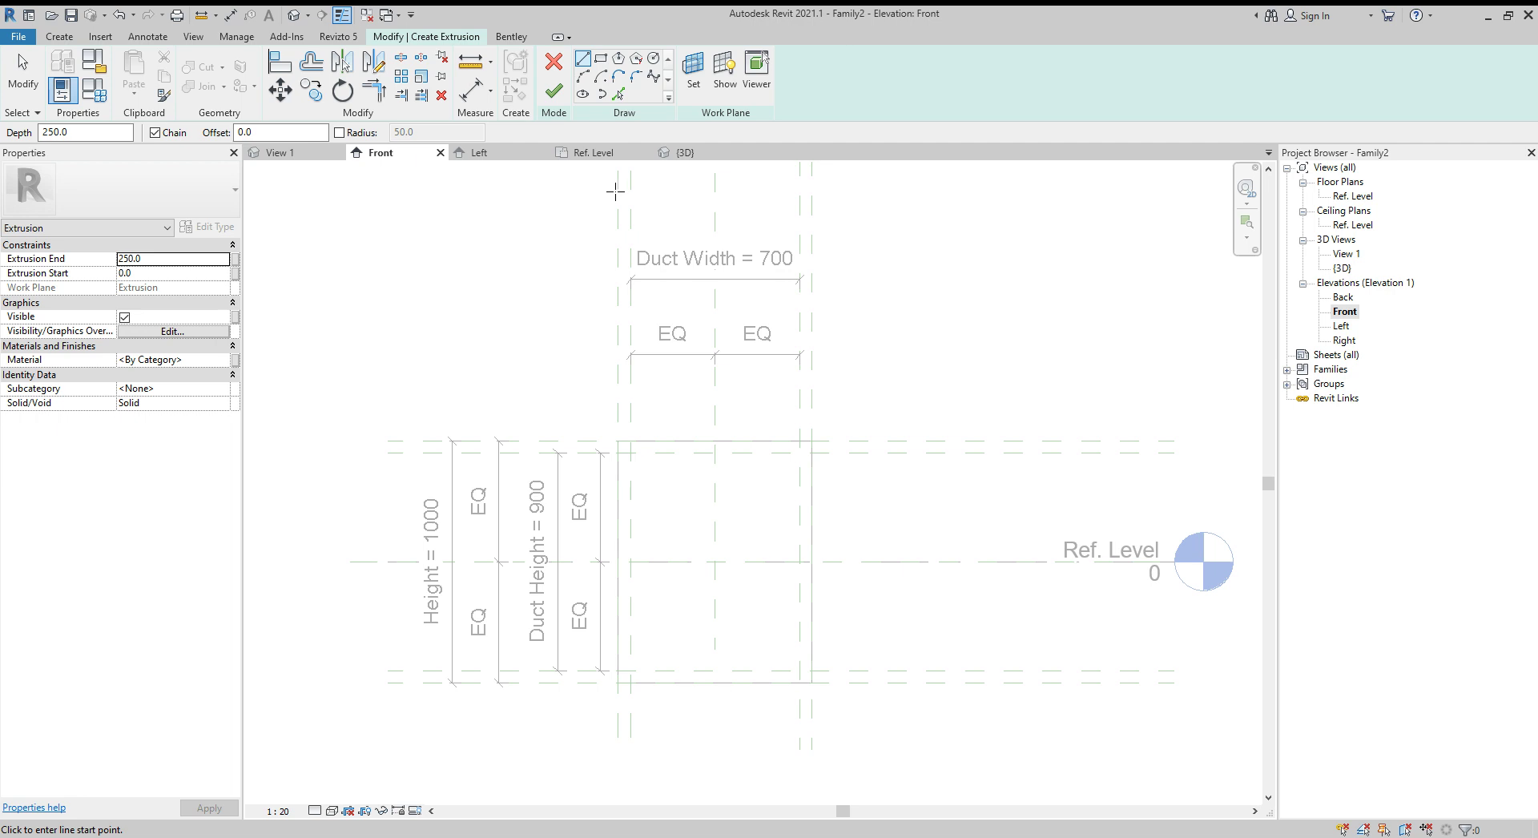
{"action": "left_click", "coordinate": [622, 96]}
{"action": "left_click", "coordinate": [631, 494]}
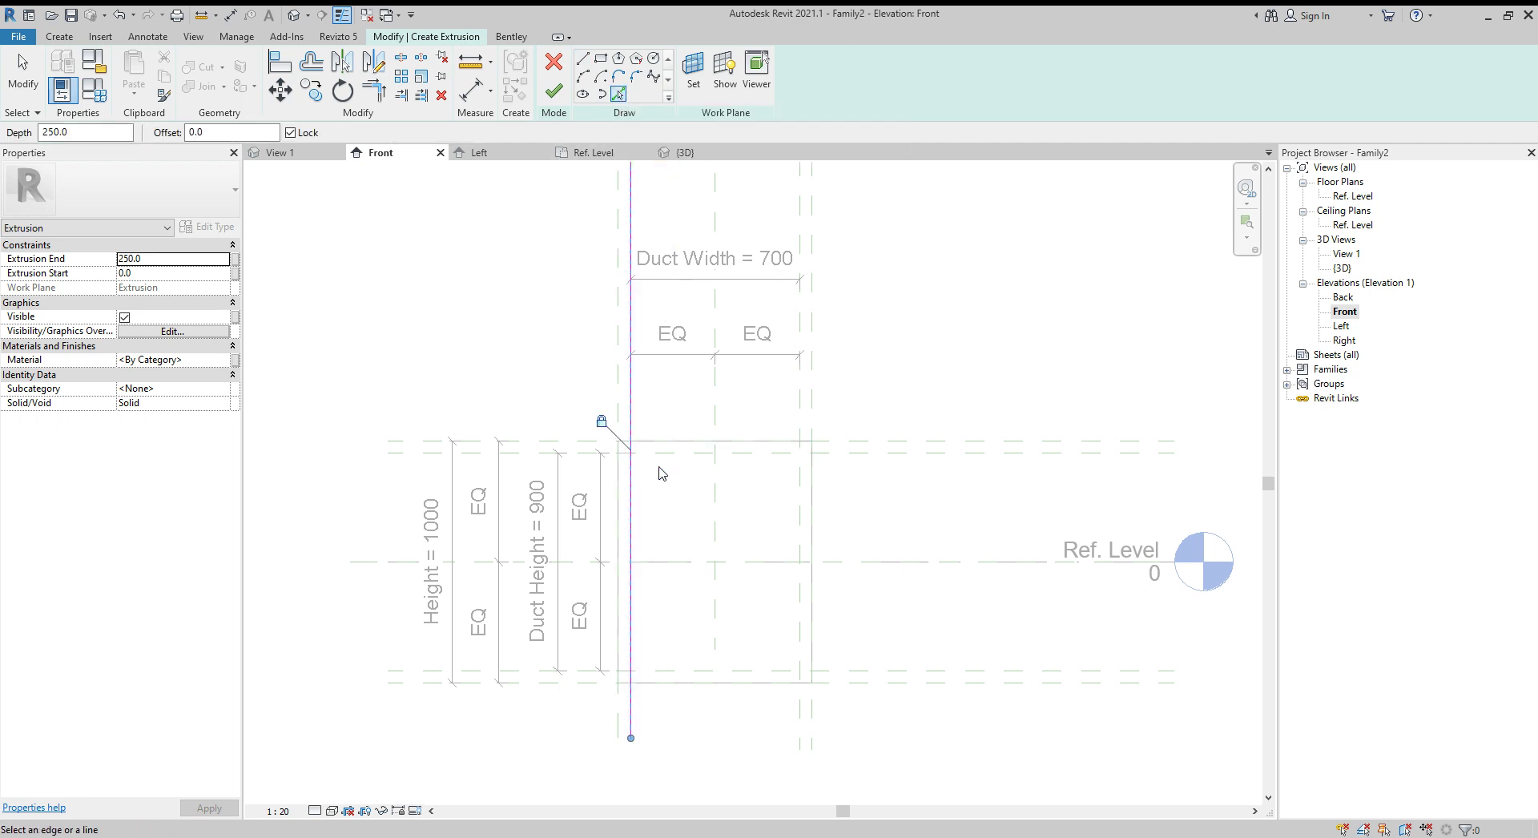
{"action": "left_click", "coordinate": [673, 453]}
{"action": "left_click", "coordinate": [798, 523]}
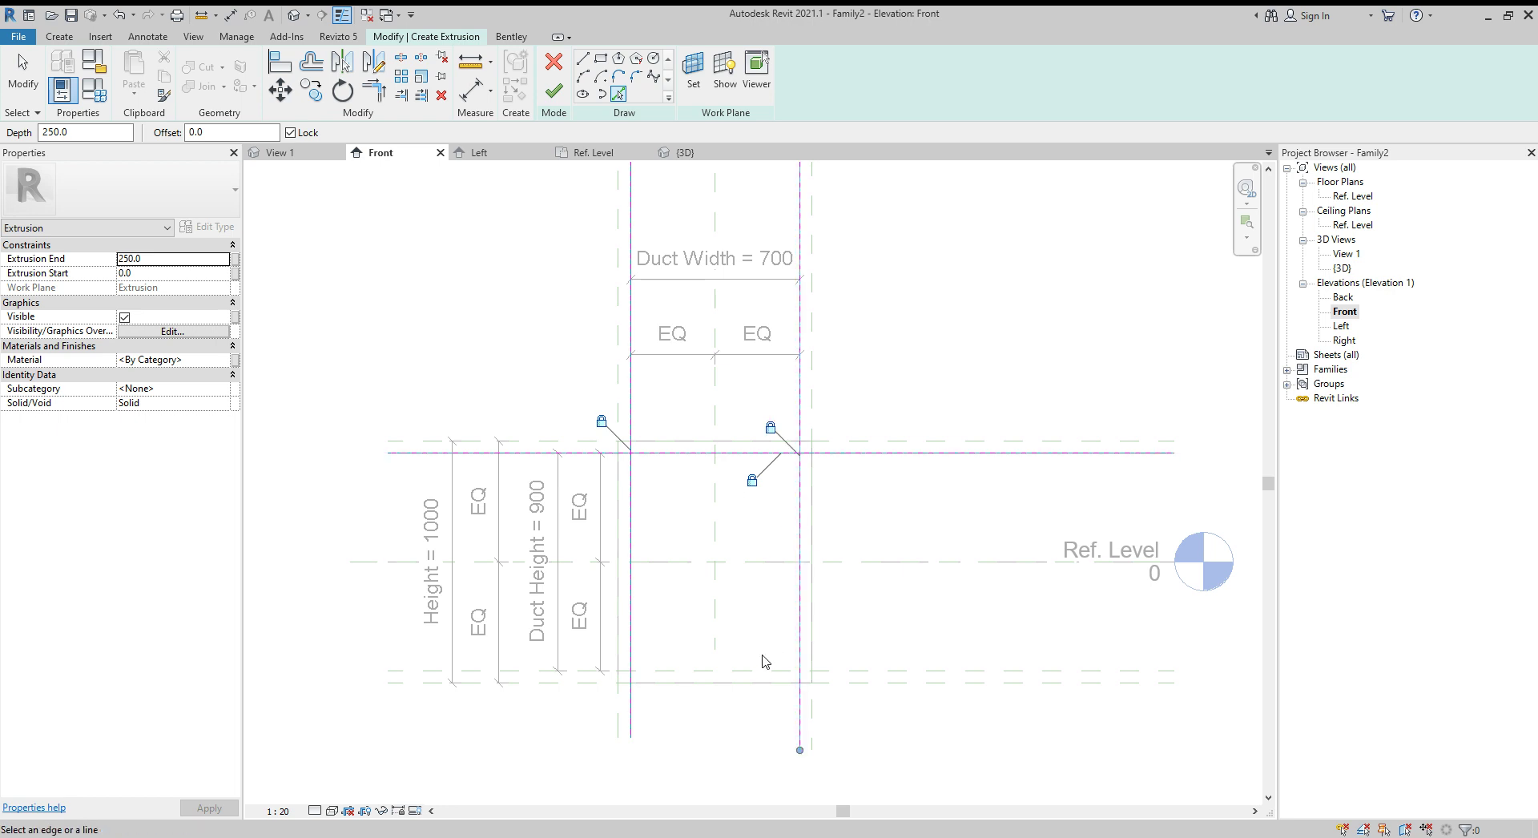
{"action": "left_click", "coordinate": [752, 671]}
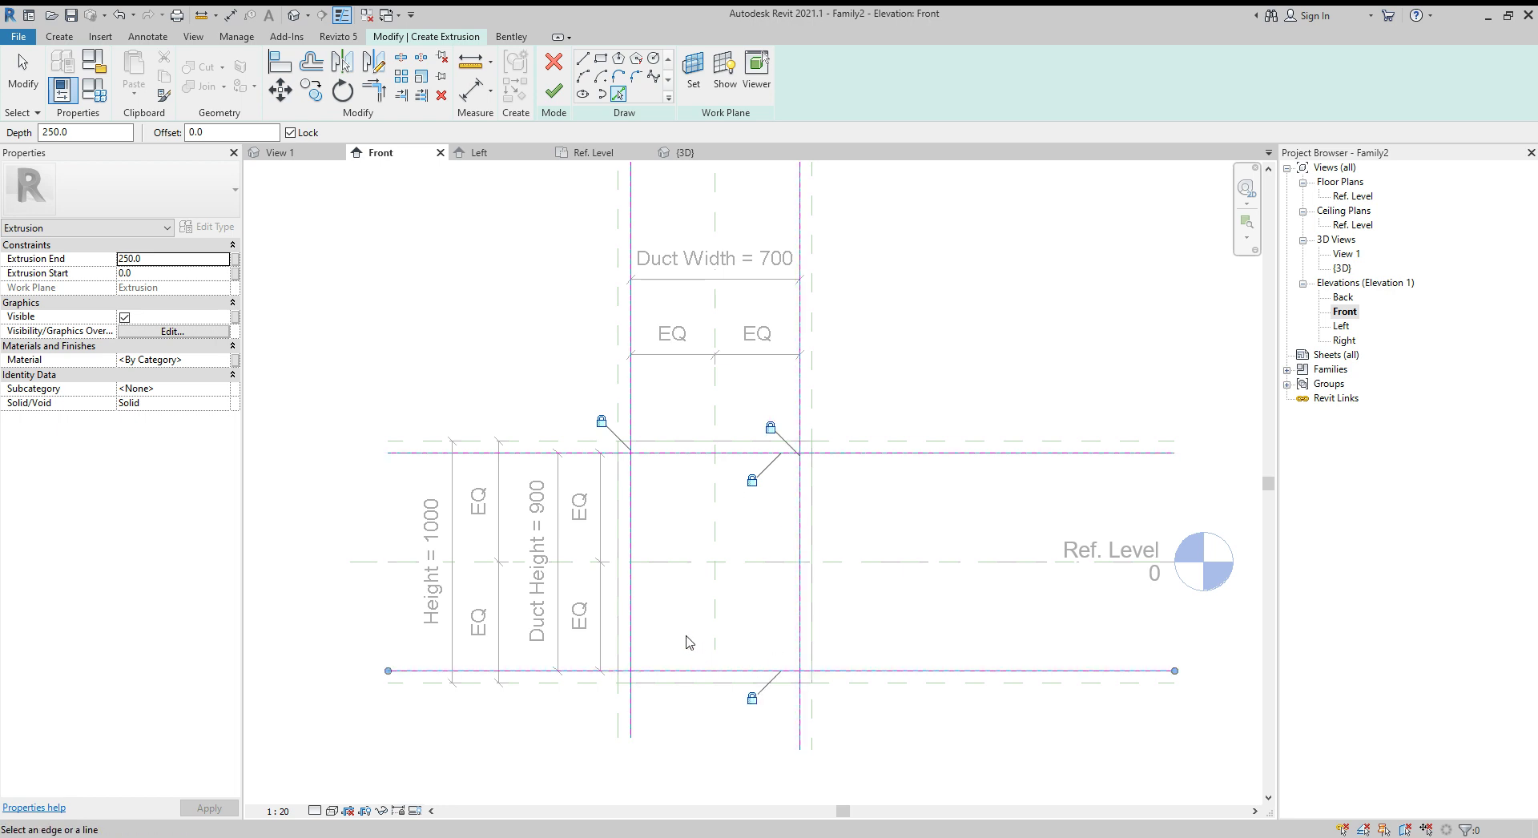
- Unlock the alignment constraints between the picked sketch lines and the inner reference planes
{"action": "left_click", "coordinate": [753, 699]}
{"action": "left_click", "coordinate": [753, 481]}
{"action": "left_click", "coordinate": [771, 427]}
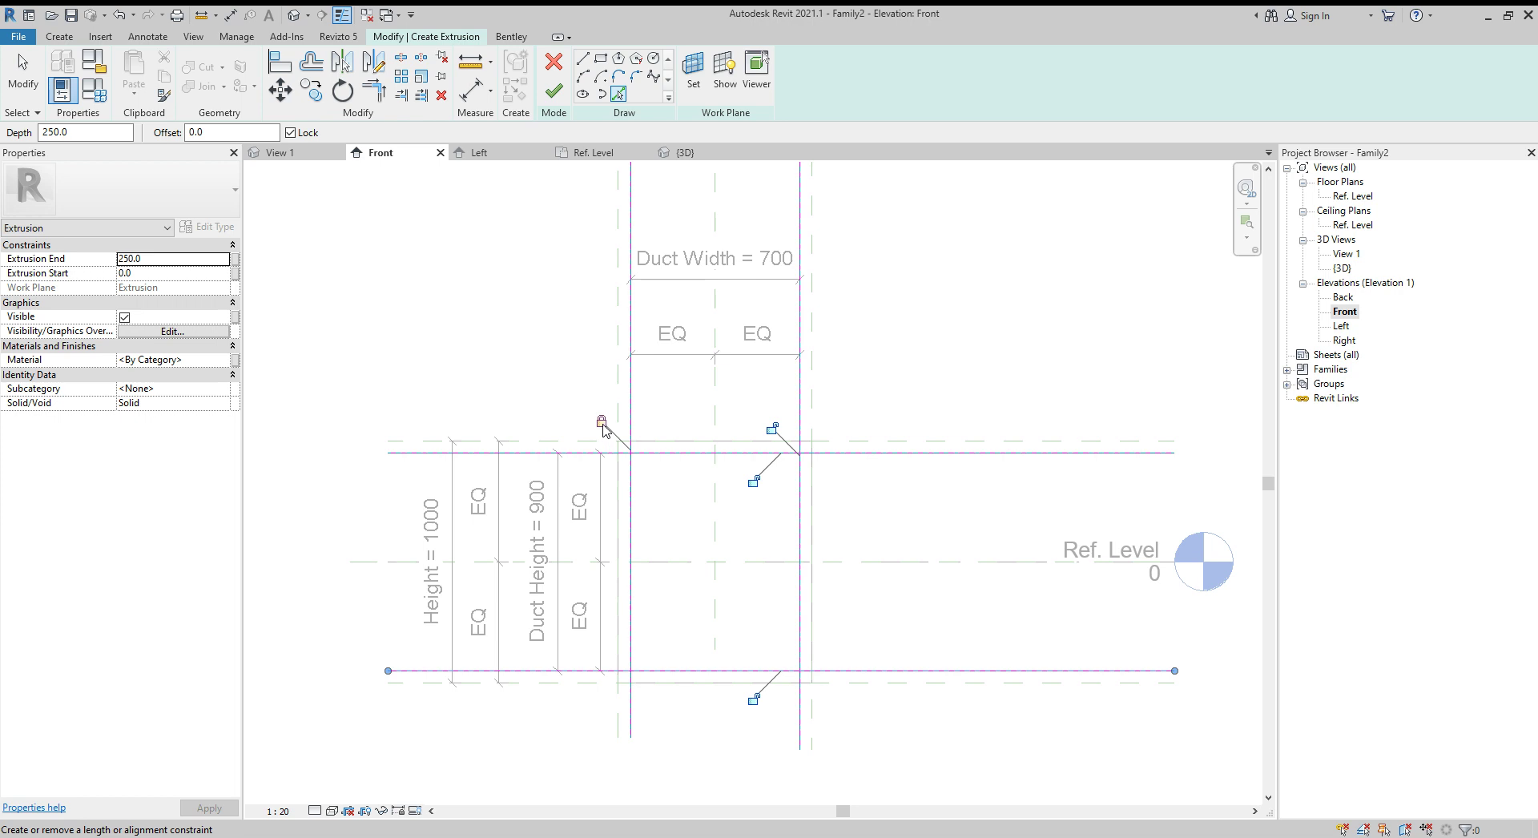
- Trim the four sketch lines at their corners into a closed rectangle and finish the duct extrusion
{"action": "key", "text": "t"}
{"action": "key", "text": "r"}
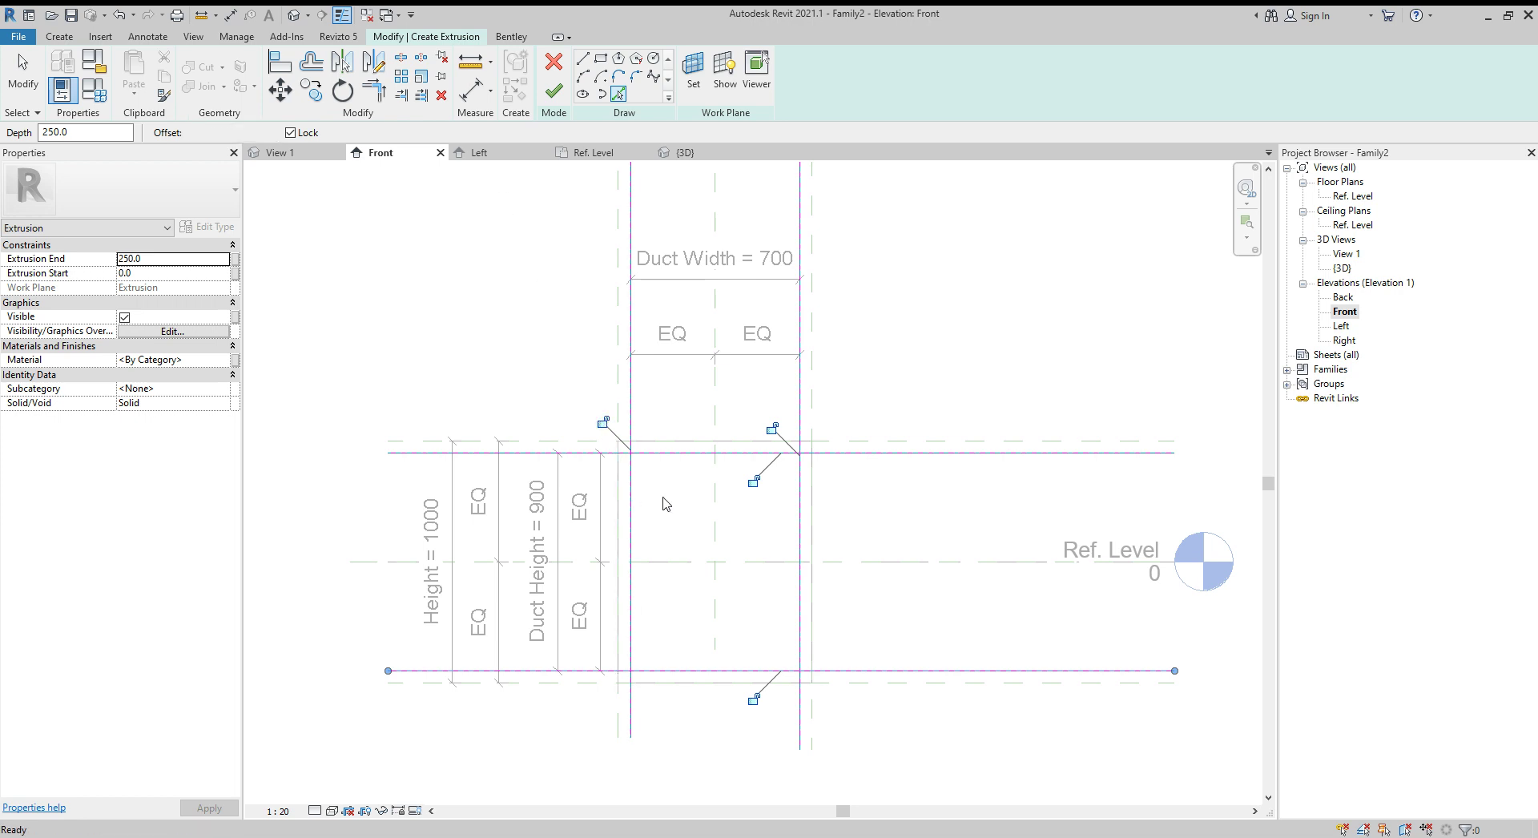
{"action": "left_click", "coordinate": [633, 490]}
{"action": "left_click", "coordinate": [662, 455]}
{"action": "left_click", "coordinate": [790, 454]}
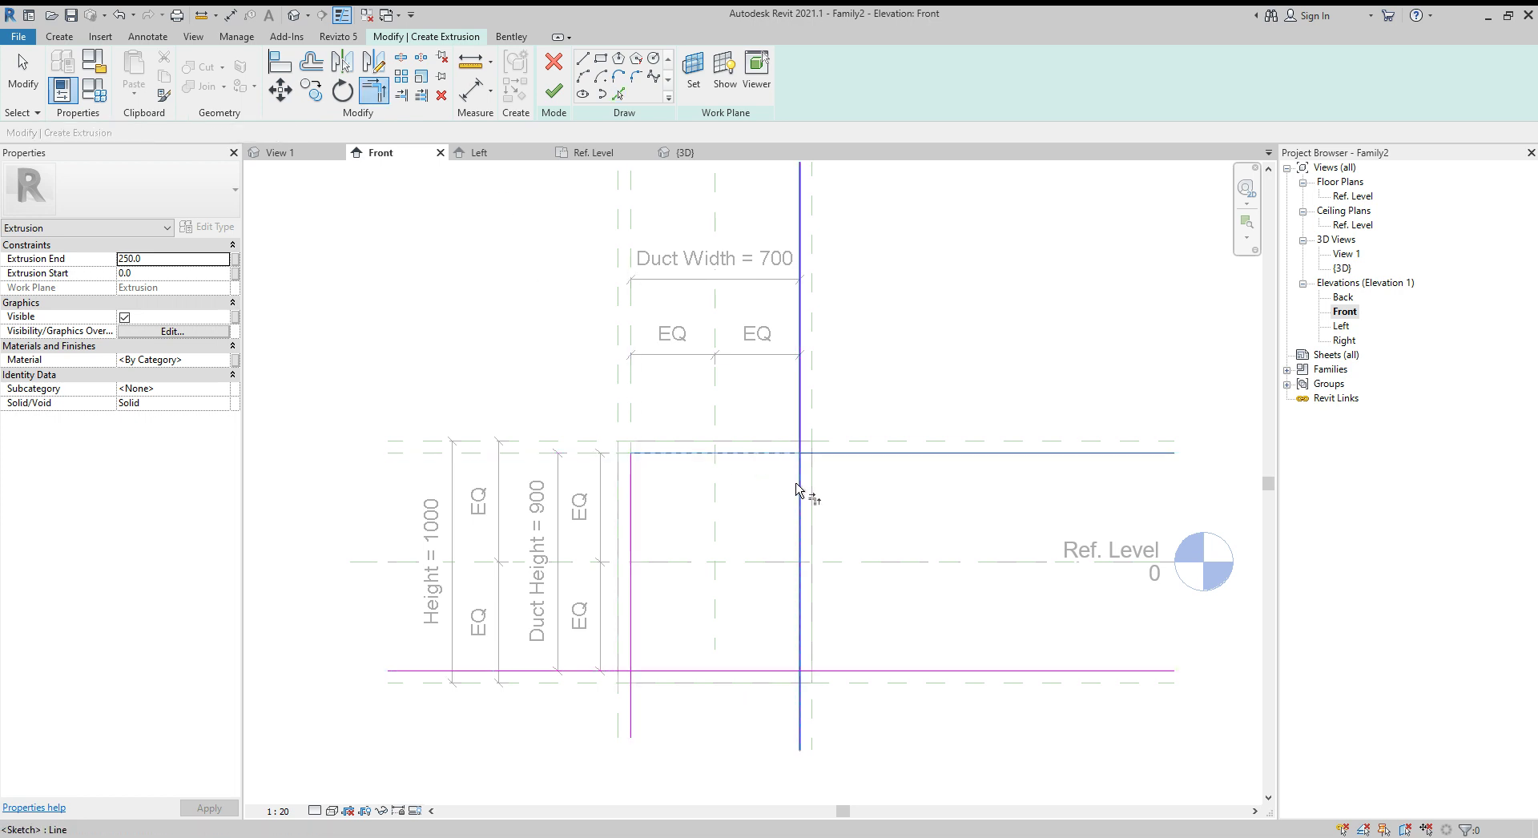
{"action": "left_click", "coordinate": [800, 490]}
{"action": "left_click", "coordinate": [810, 673]}
{"action": "left_click", "coordinate": [798, 663]}
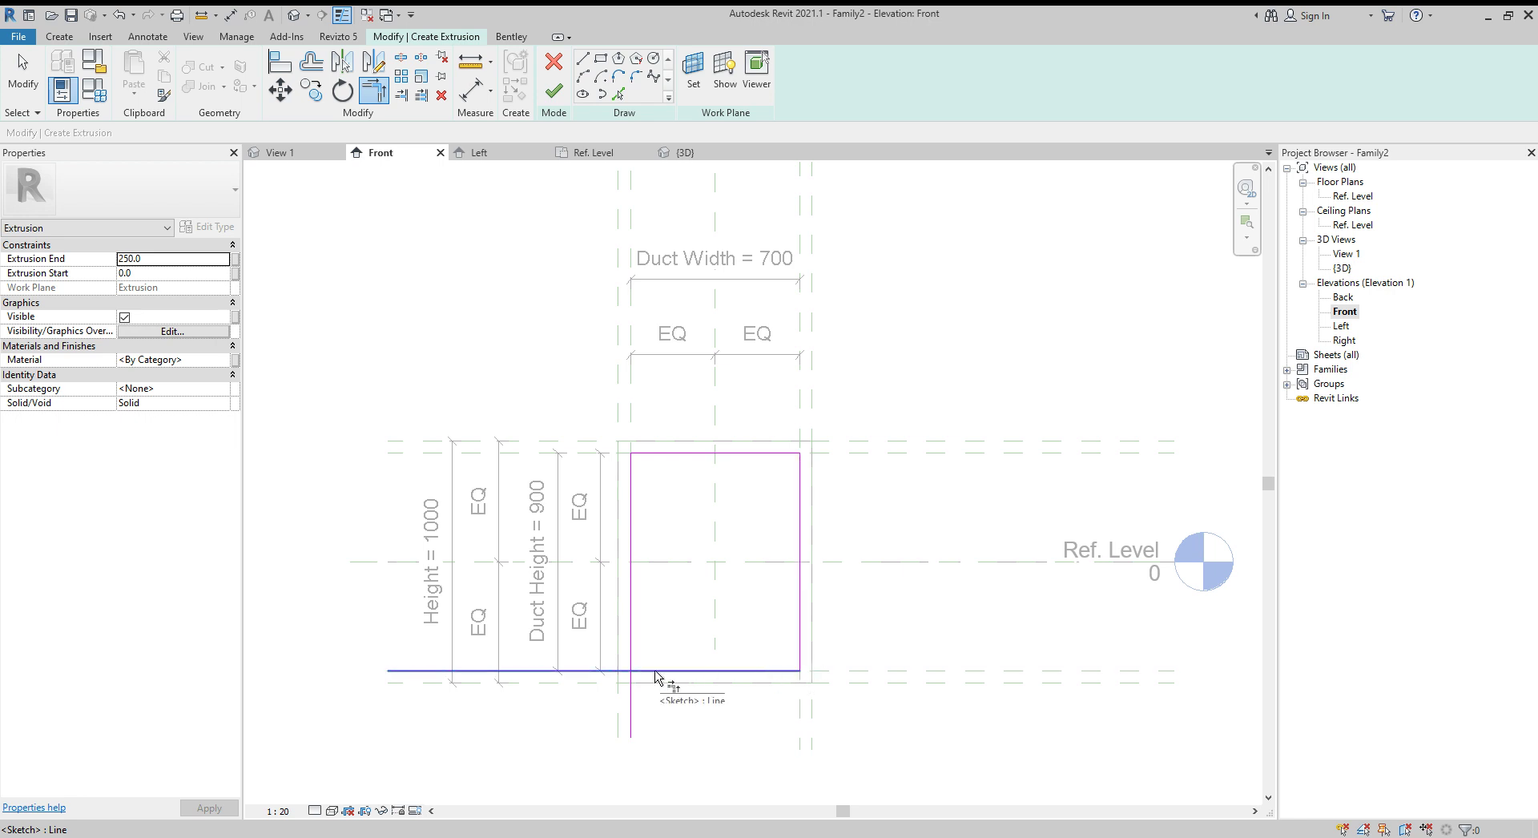
{"action": "left_click", "coordinate": [637, 670]}
{"action": "left_click", "coordinate": [631, 655]}
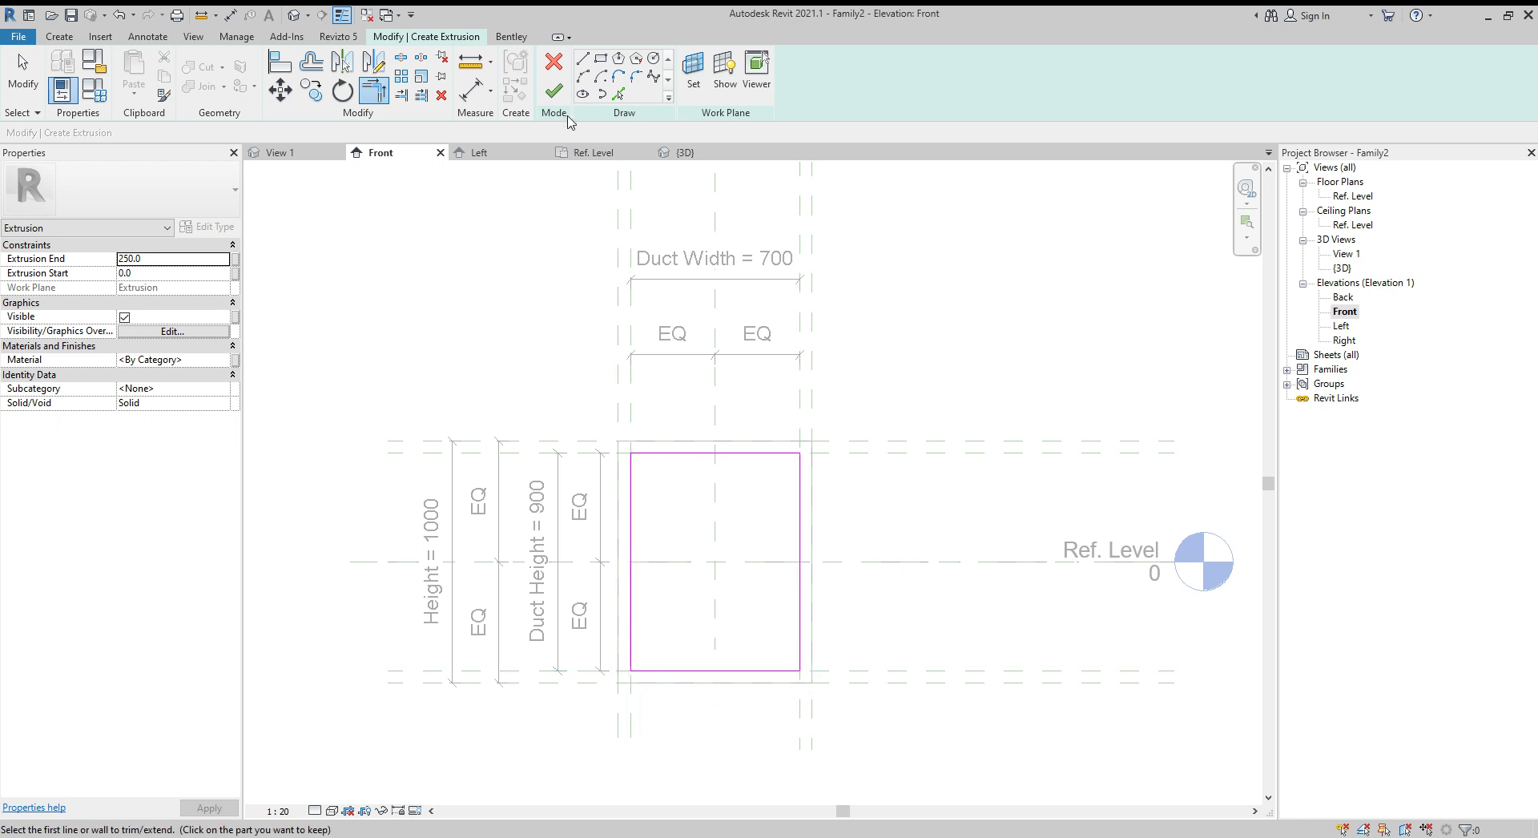
{"action": "left_click", "coordinate": [553, 91]}
{"action": "left_click", "coordinate": [532, 333]}
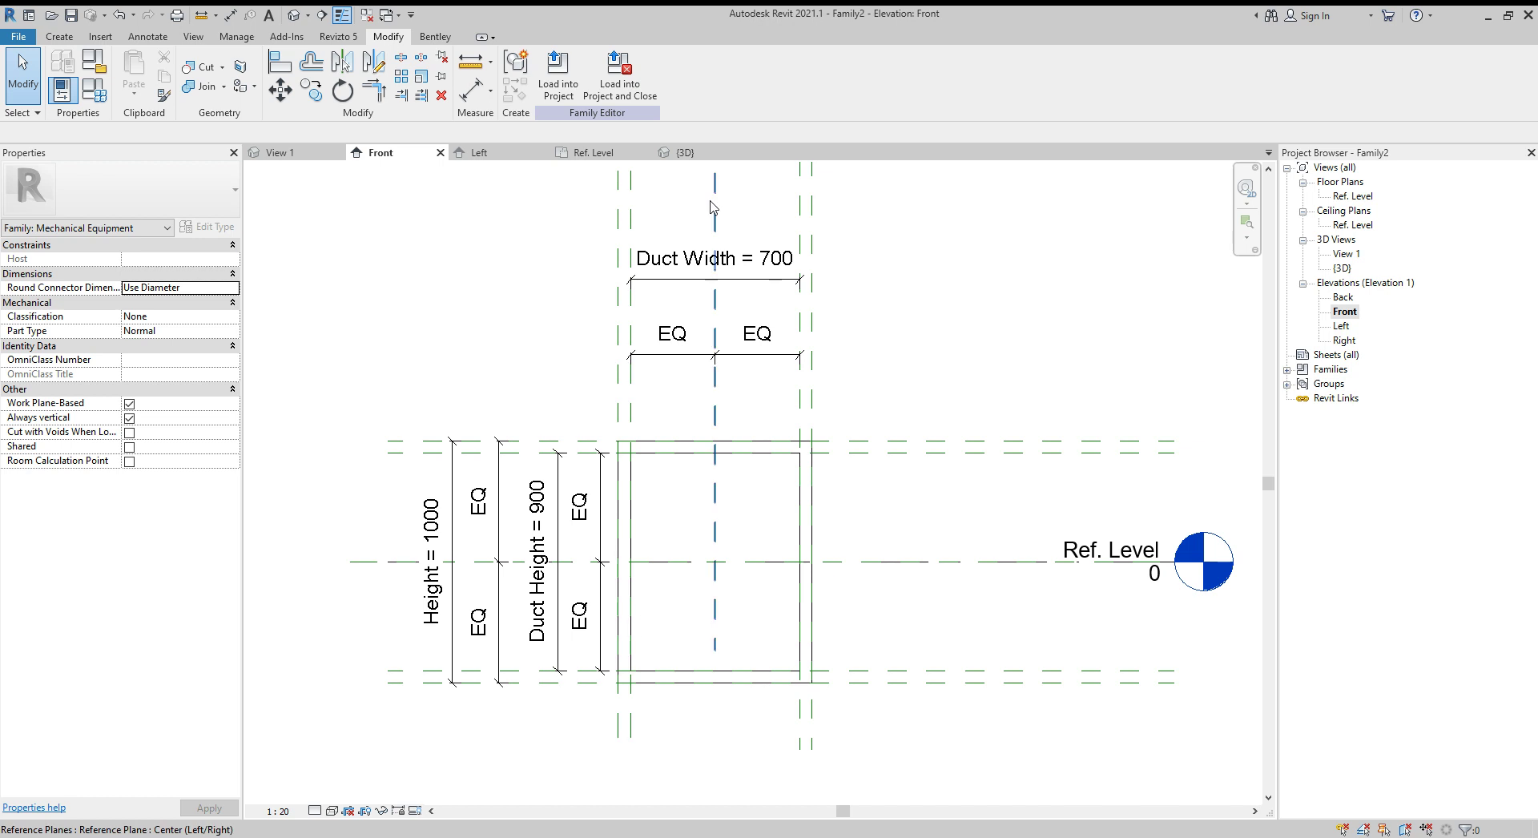
- Shorten the duct extrusion in the Left elevation to a depth of about 194 mm from the body's front face
{"action": "left_click", "coordinate": [685, 153]}
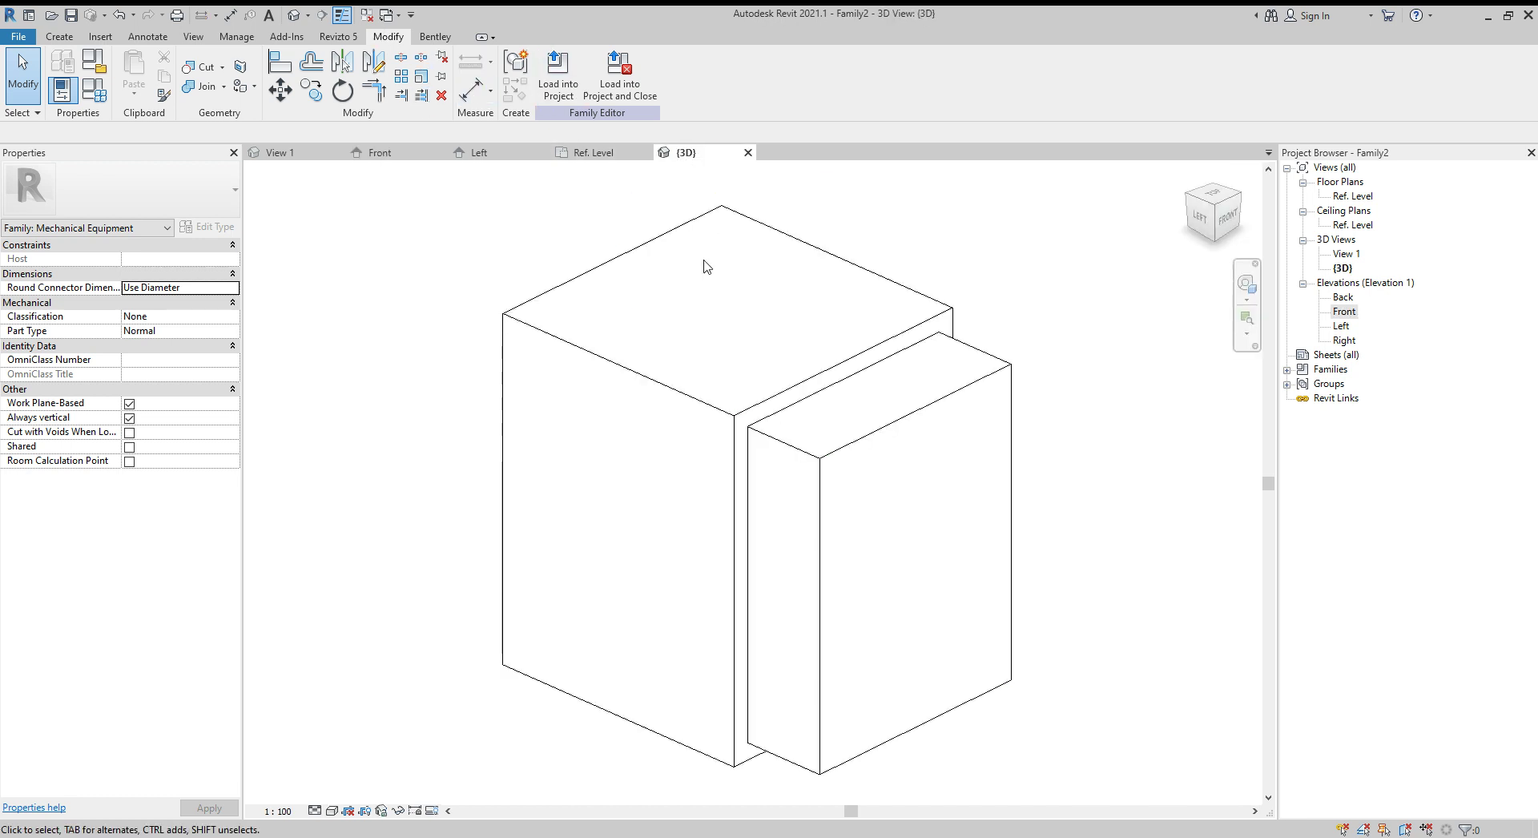
{"action": "middle_click_drag", "start_coordinate": [731, 540], "coordinate": [777, 478], "text": "shift"}
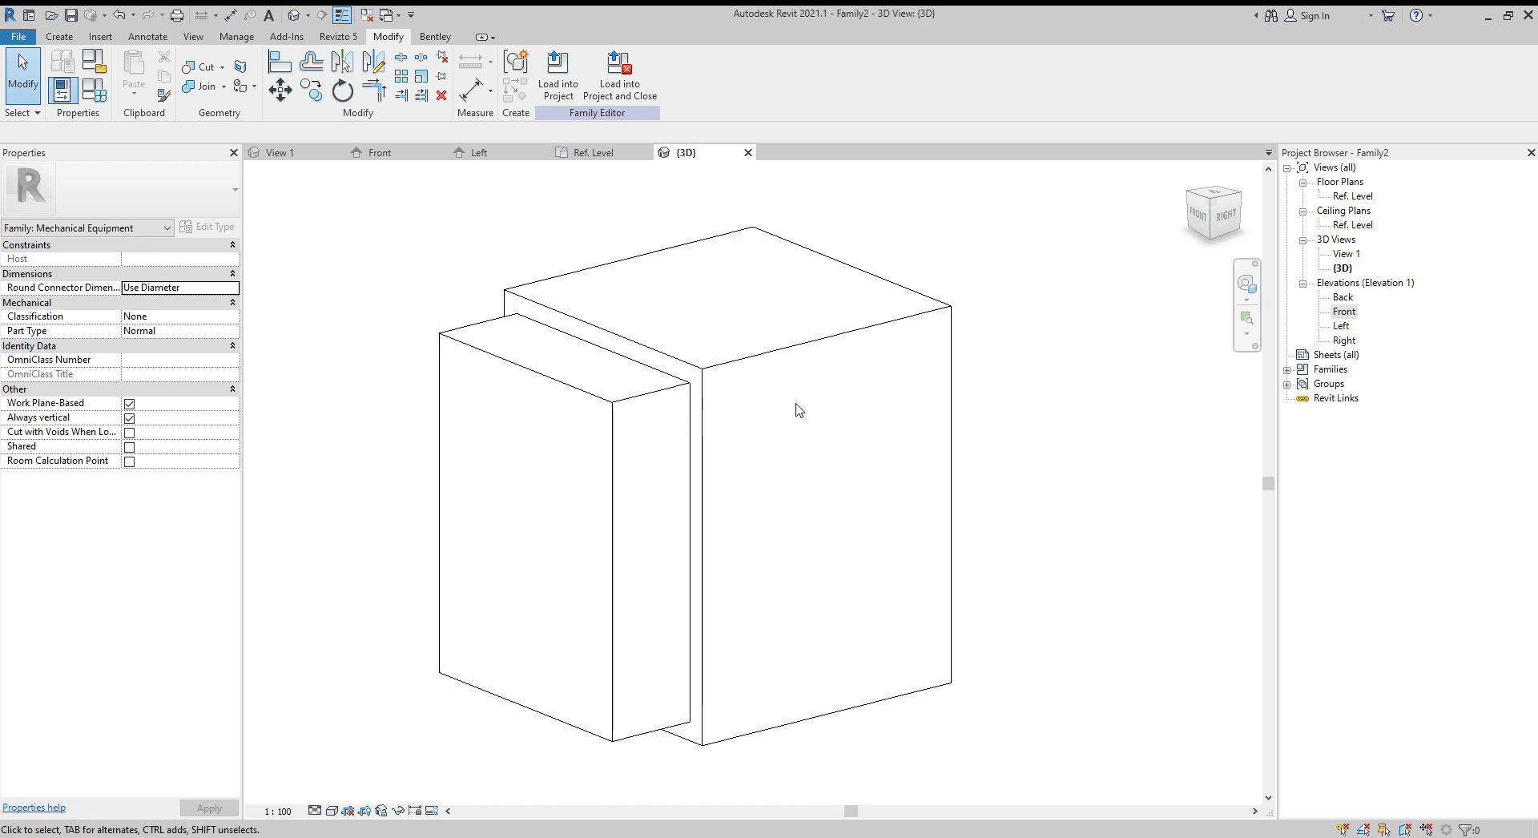
{"action": "double_click", "coordinate": [1342, 327]}
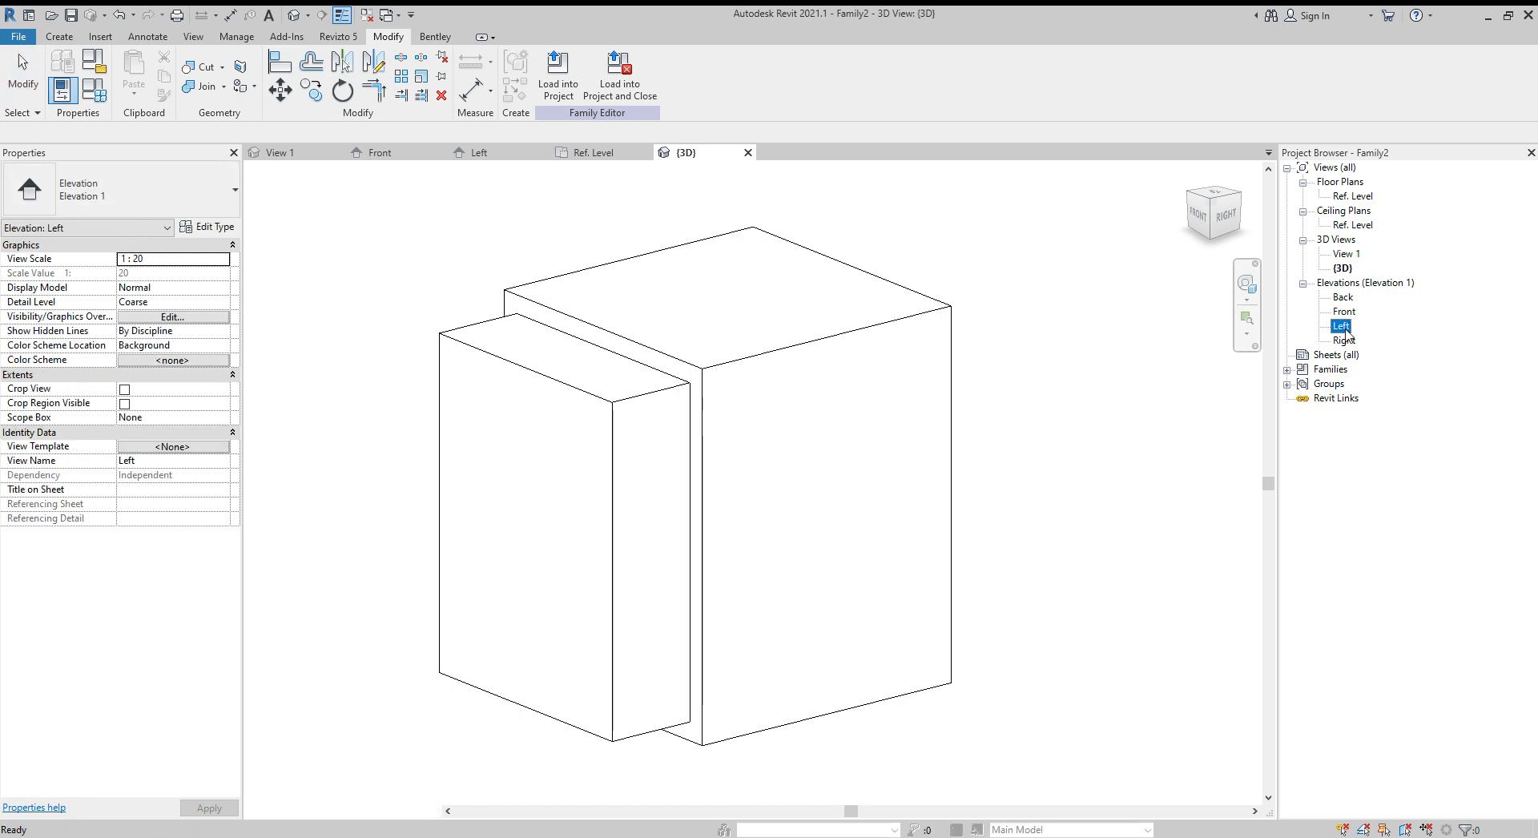
{"action": "scroll", "coordinate": [641, 595], "scroll_direction": "up", "scroll_amount": 4}
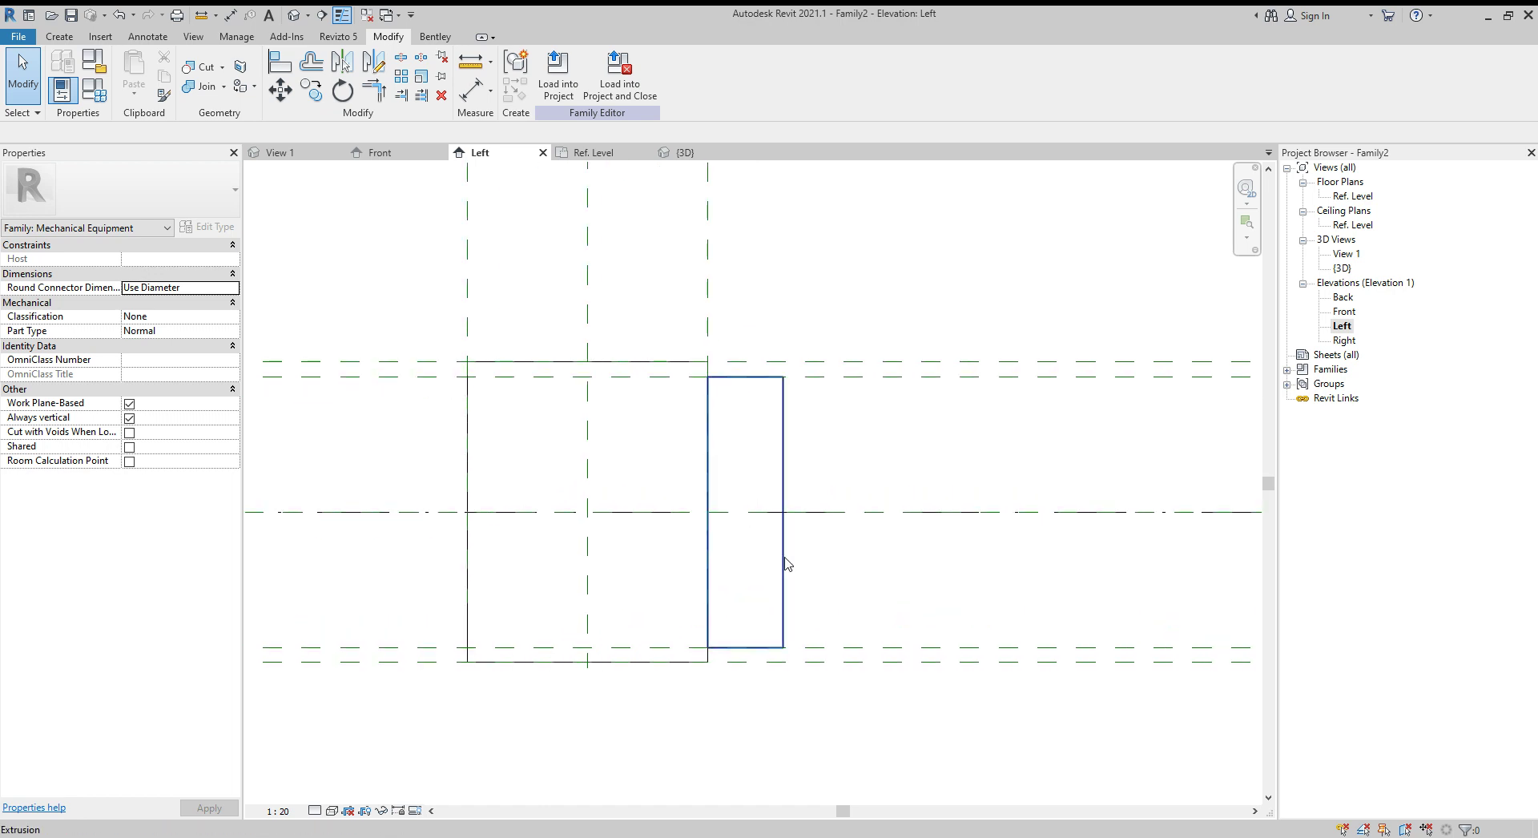
{"action": "left_click", "coordinate": [783, 523]}
{"action": "scroll", "coordinate": [787, 515], "scroll_direction": "up", "scroll_amount": 1}
{"action": "mouse_move", "coordinate": [787, 515]}
{"action": "left_mouse_down"}
{"action": "mouse_move", "coordinate": [728, 511]}
{"action": "mouse_move", "coordinate": [763, 512]}
{"action": "left_mouse_up"}
{"action": "left_click", "coordinate": [935, 473]}
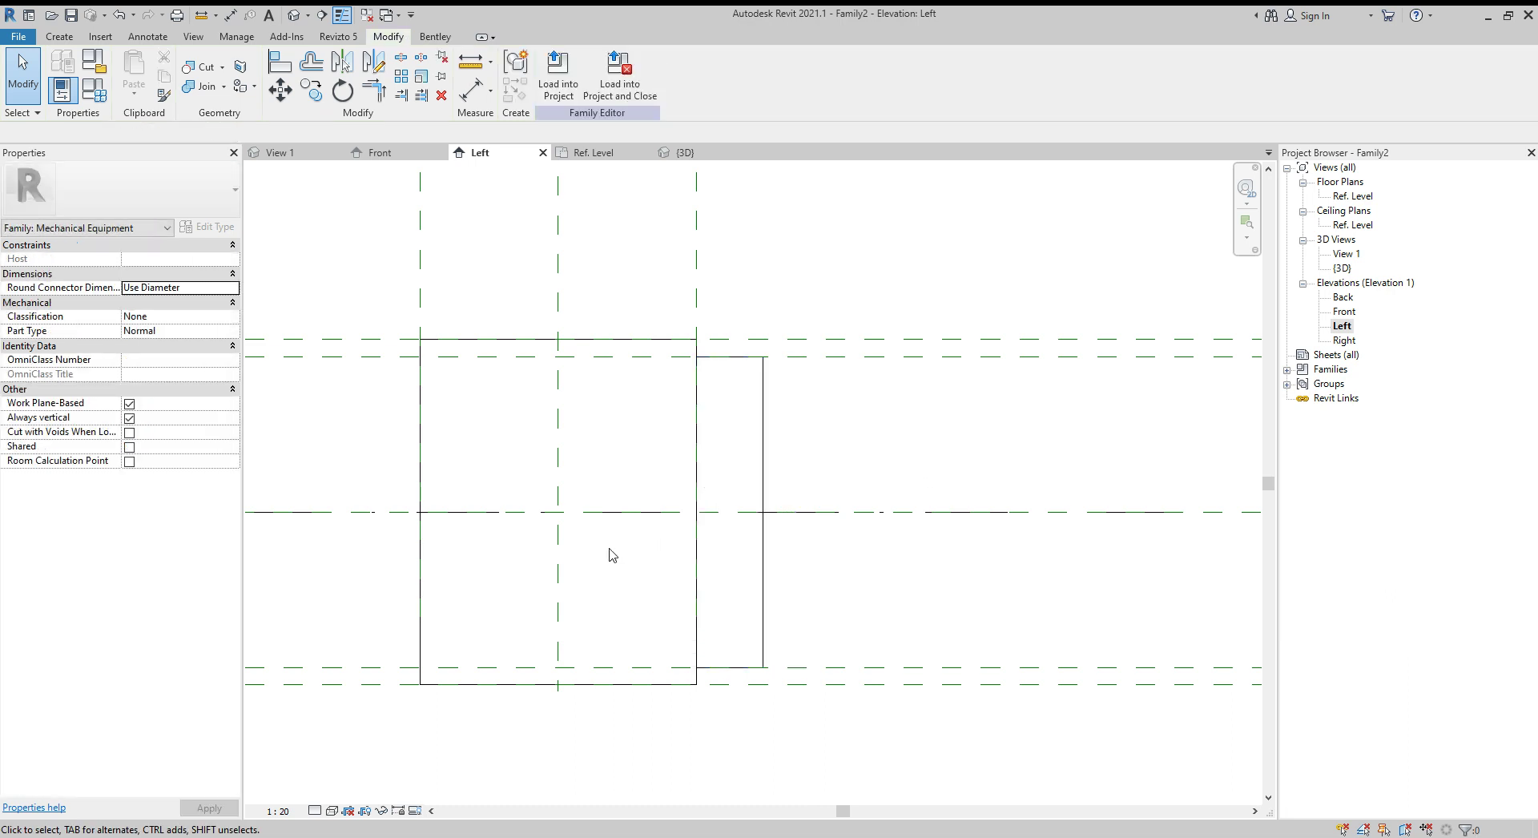
{"action": "middle_click_drag", "start_coordinate": [610, 553], "coordinate": [673, 533]}
{"action": "left_click", "coordinate": [846, 440]}
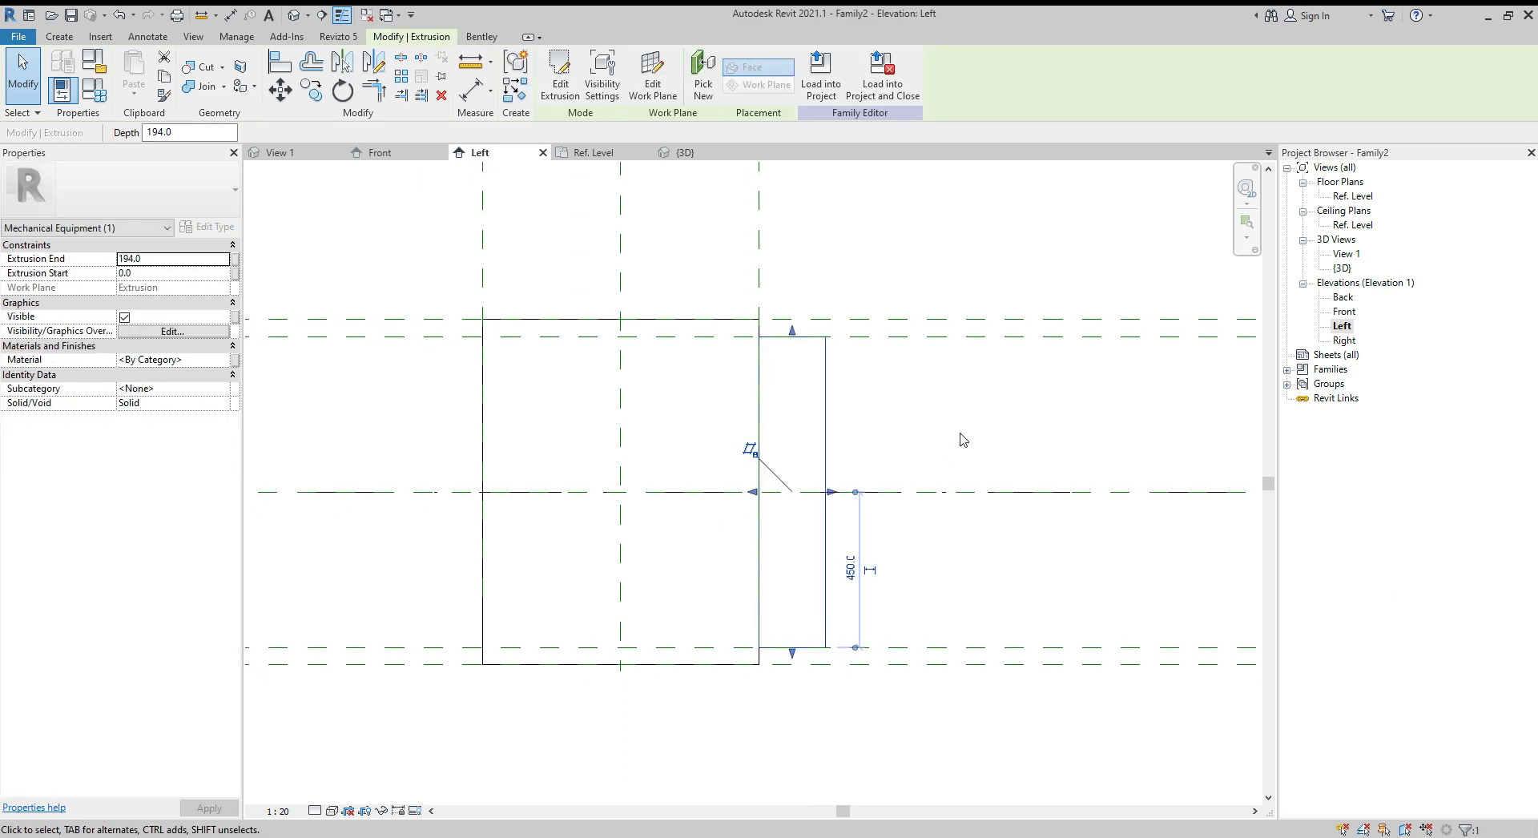
{"action": "left_click", "coordinate": [959, 436]}
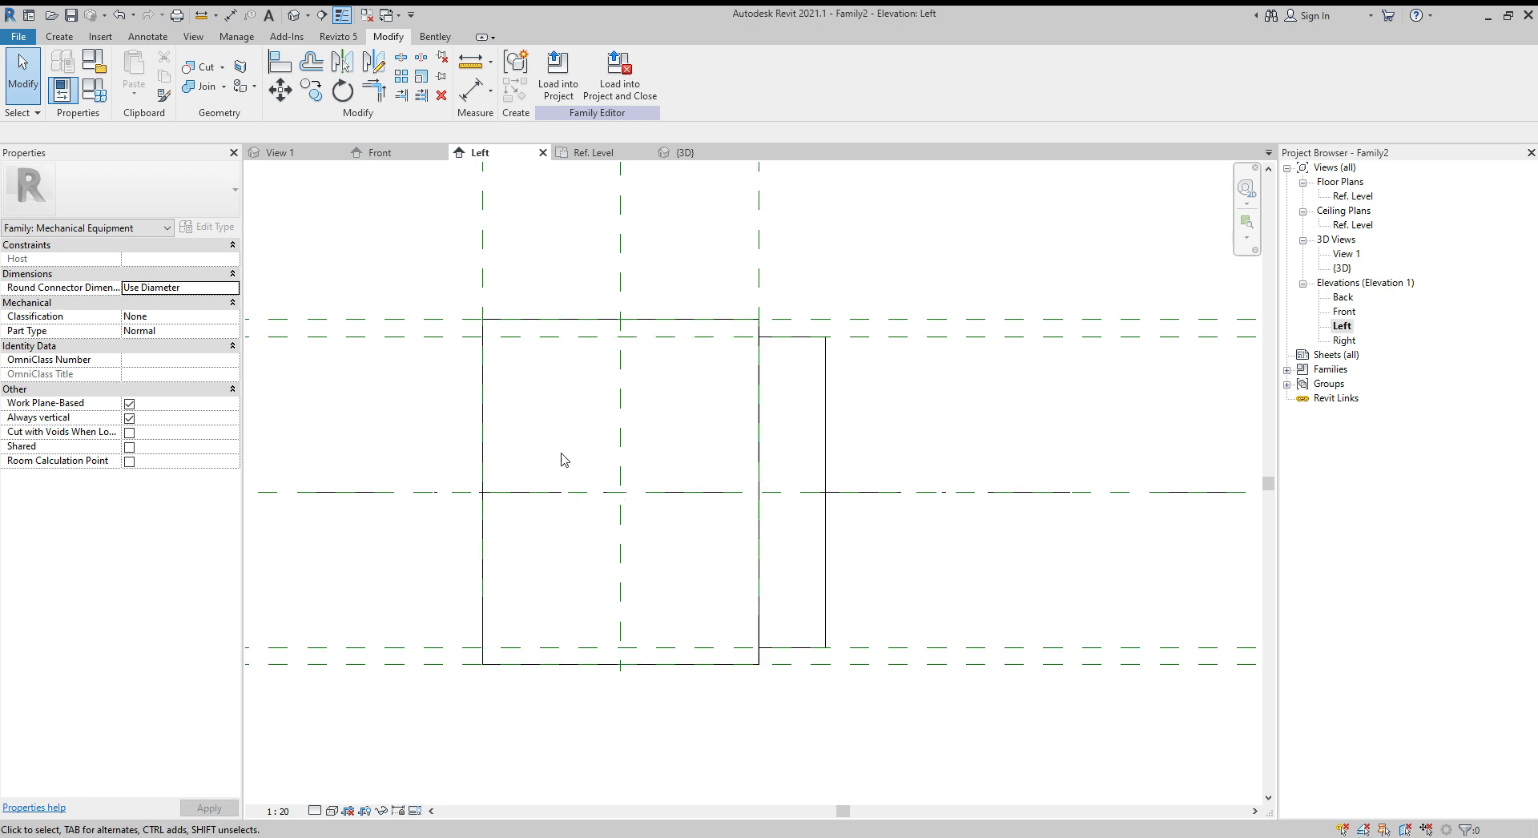
- Start a new extrusion in the Left elevation with the body's left face picked as its work plane
{"action": "left_click", "coordinate": [60, 36]}
{"action": "left_click", "coordinate": [137, 72]}
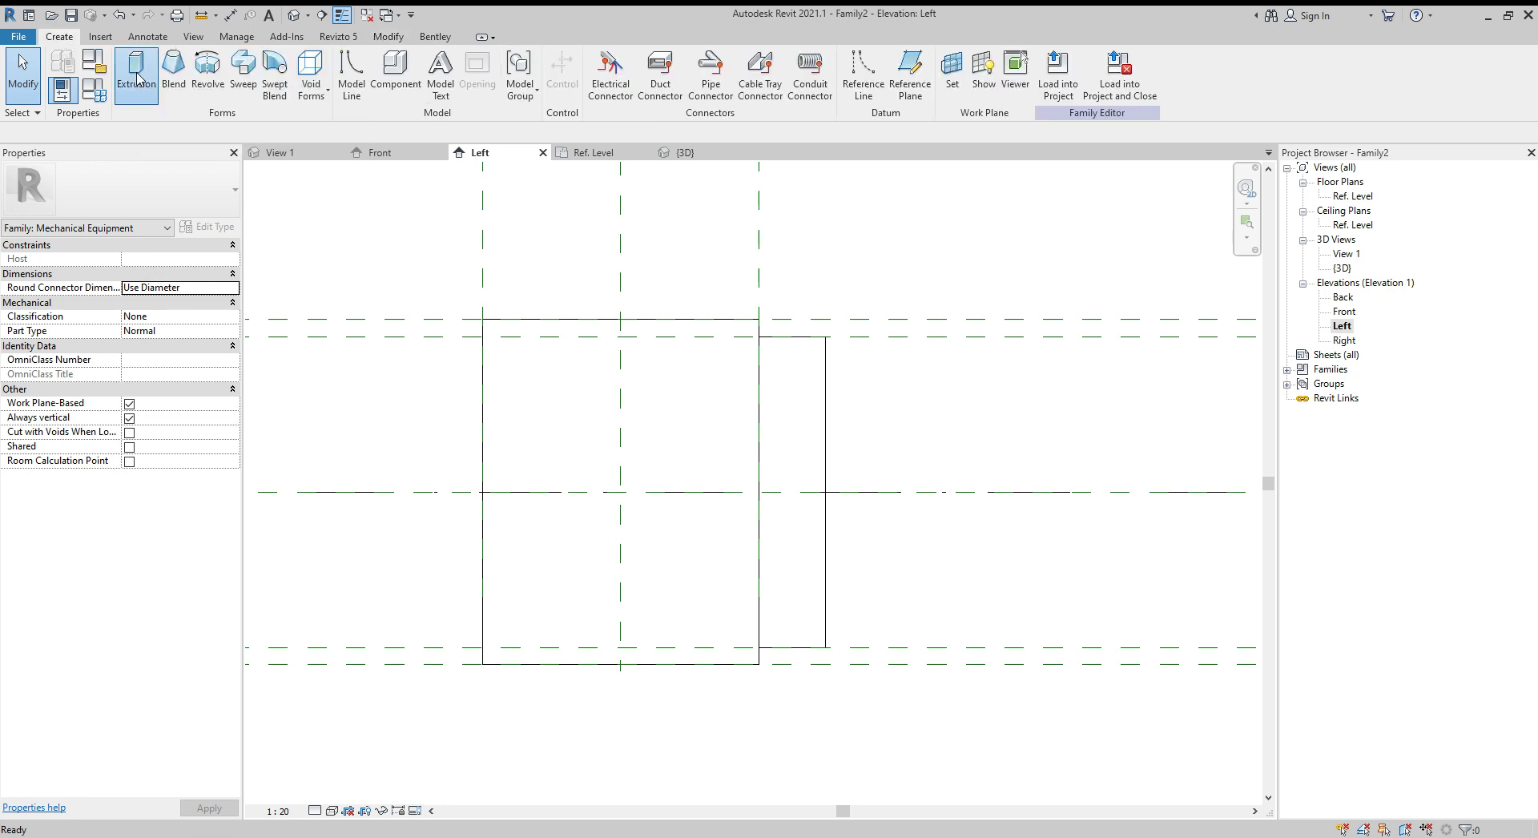
{"action": "left_click", "coordinate": [689, 80]}
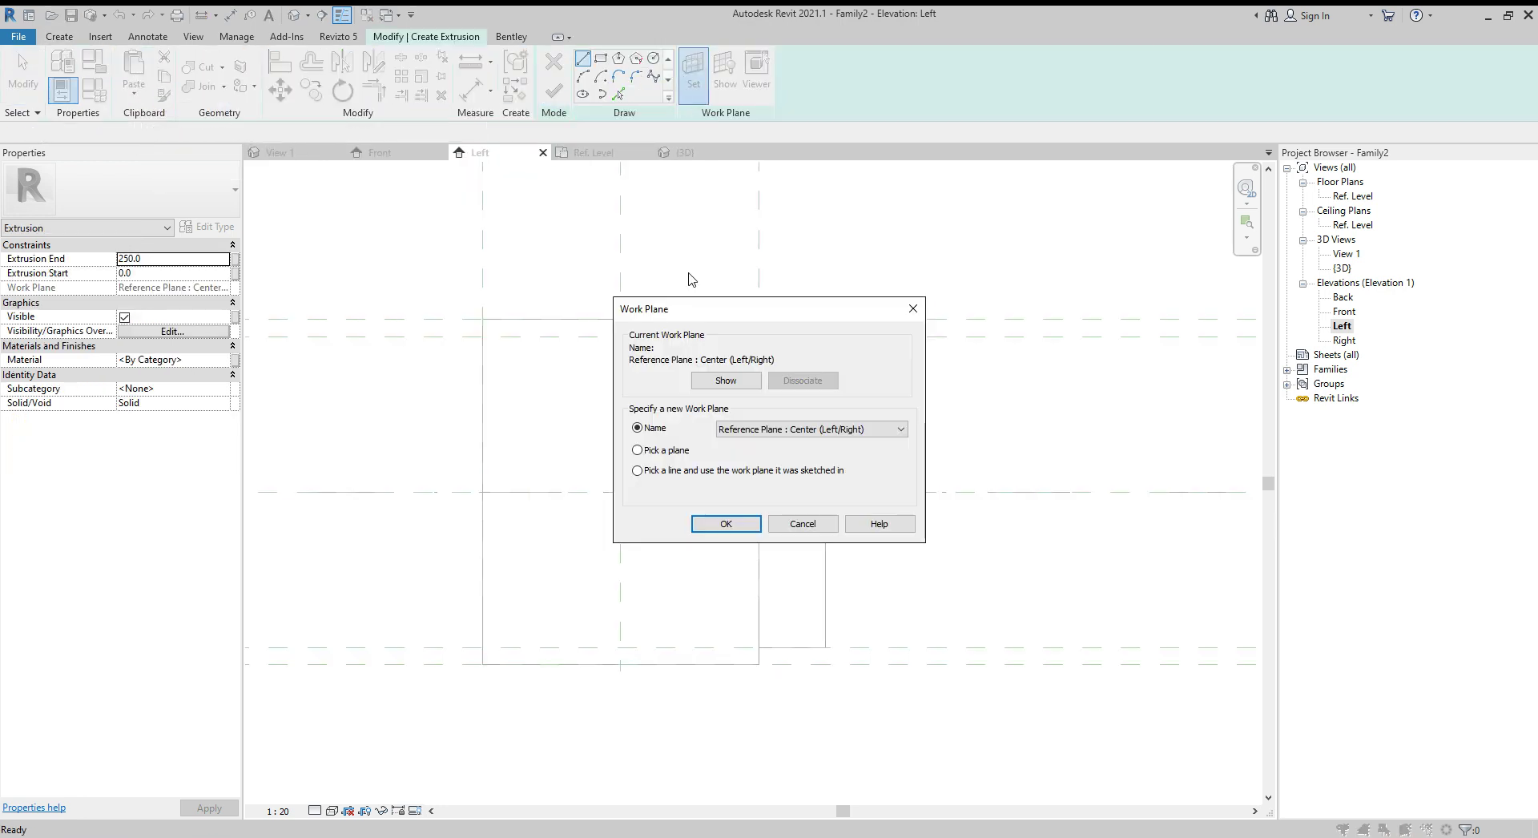
{"action": "left_click", "coordinate": [659, 450]}
{"action": "left_click", "coordinate": [717, 524]}
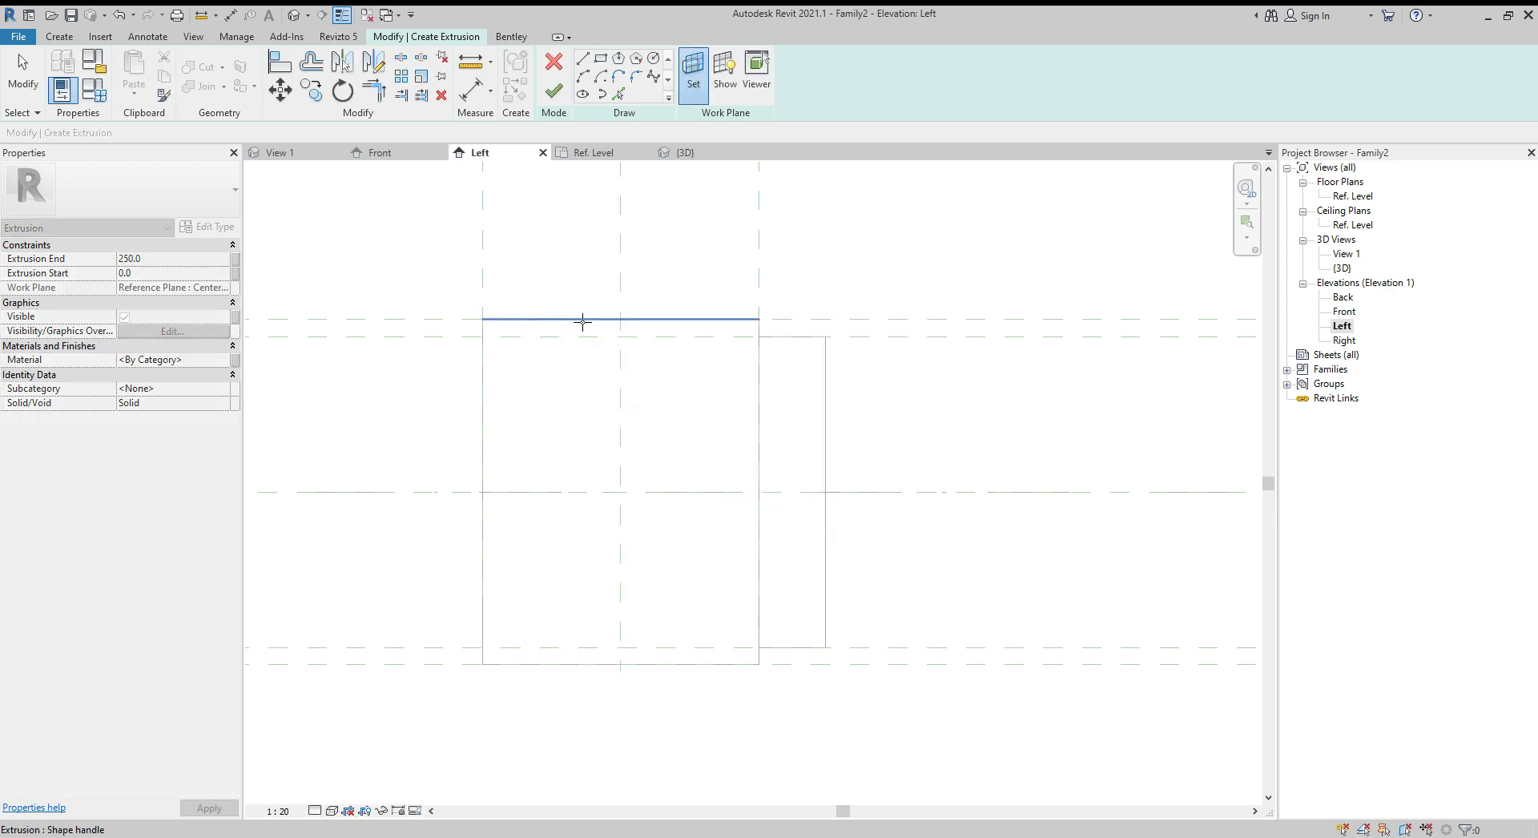
{"action": "left_click", "coordinate": [582, 321]}
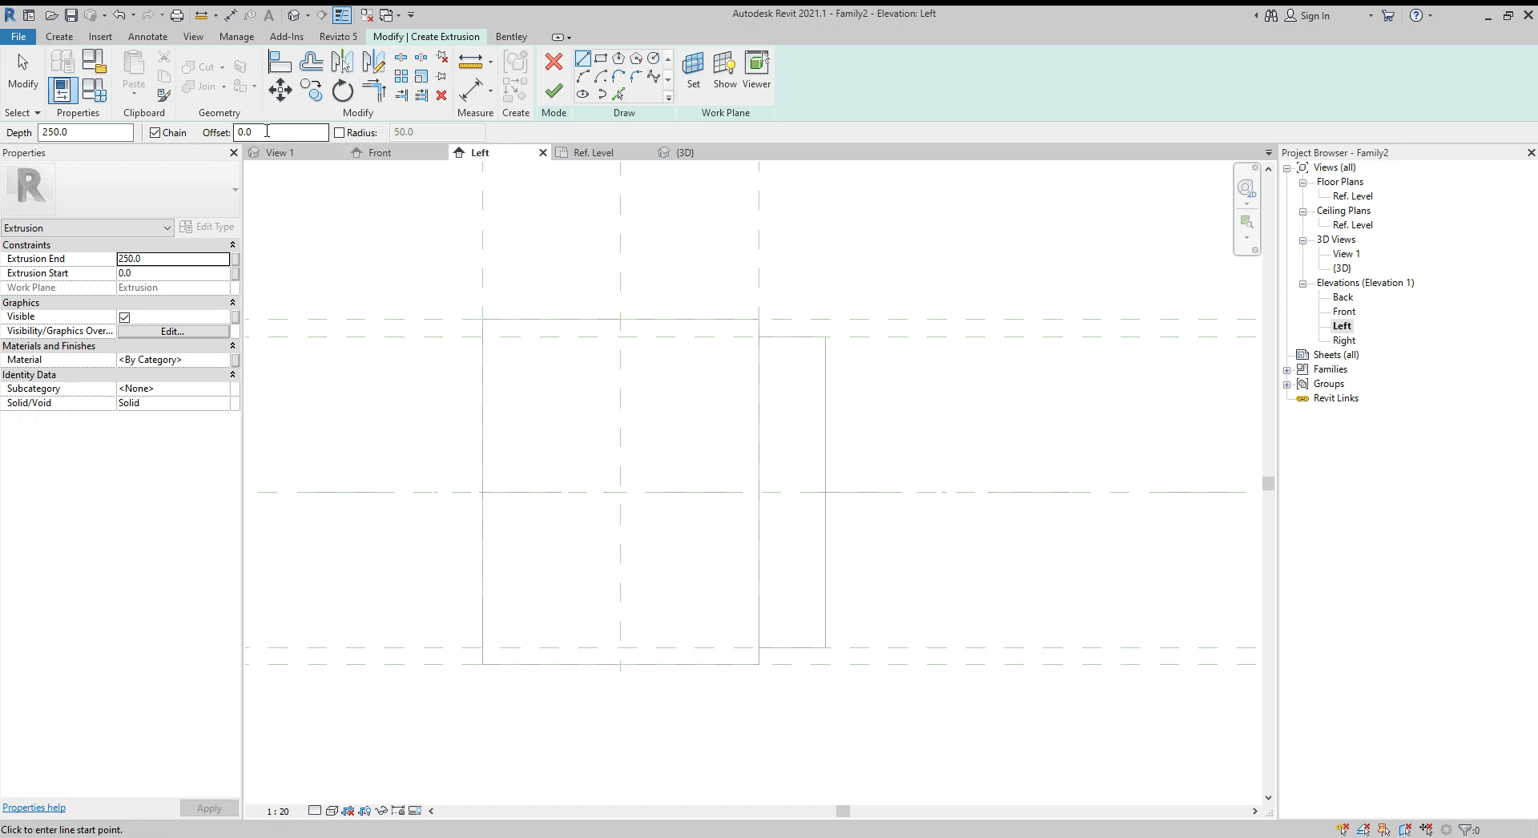
- Draw a circle with a 150 mm radius centred where the Center (Front/Back) plane crosses the Ref. Level
{"action": "left_click", "coordinate": [339, 133]}
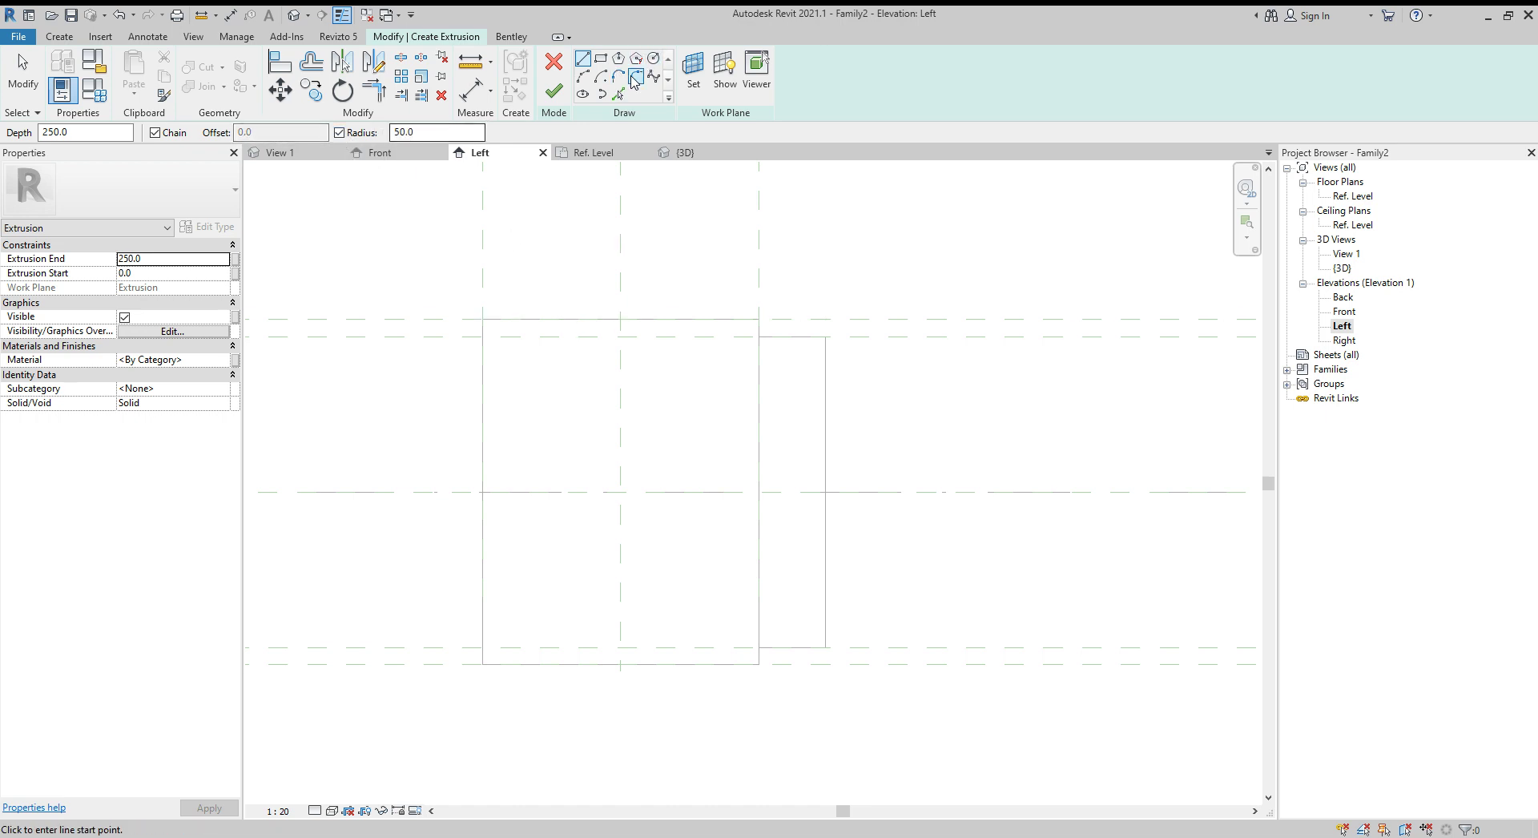
{"action": "double_click", "coordinate": [439, 132]}
{"action": "left_click", "coordinate": [654, 61]}
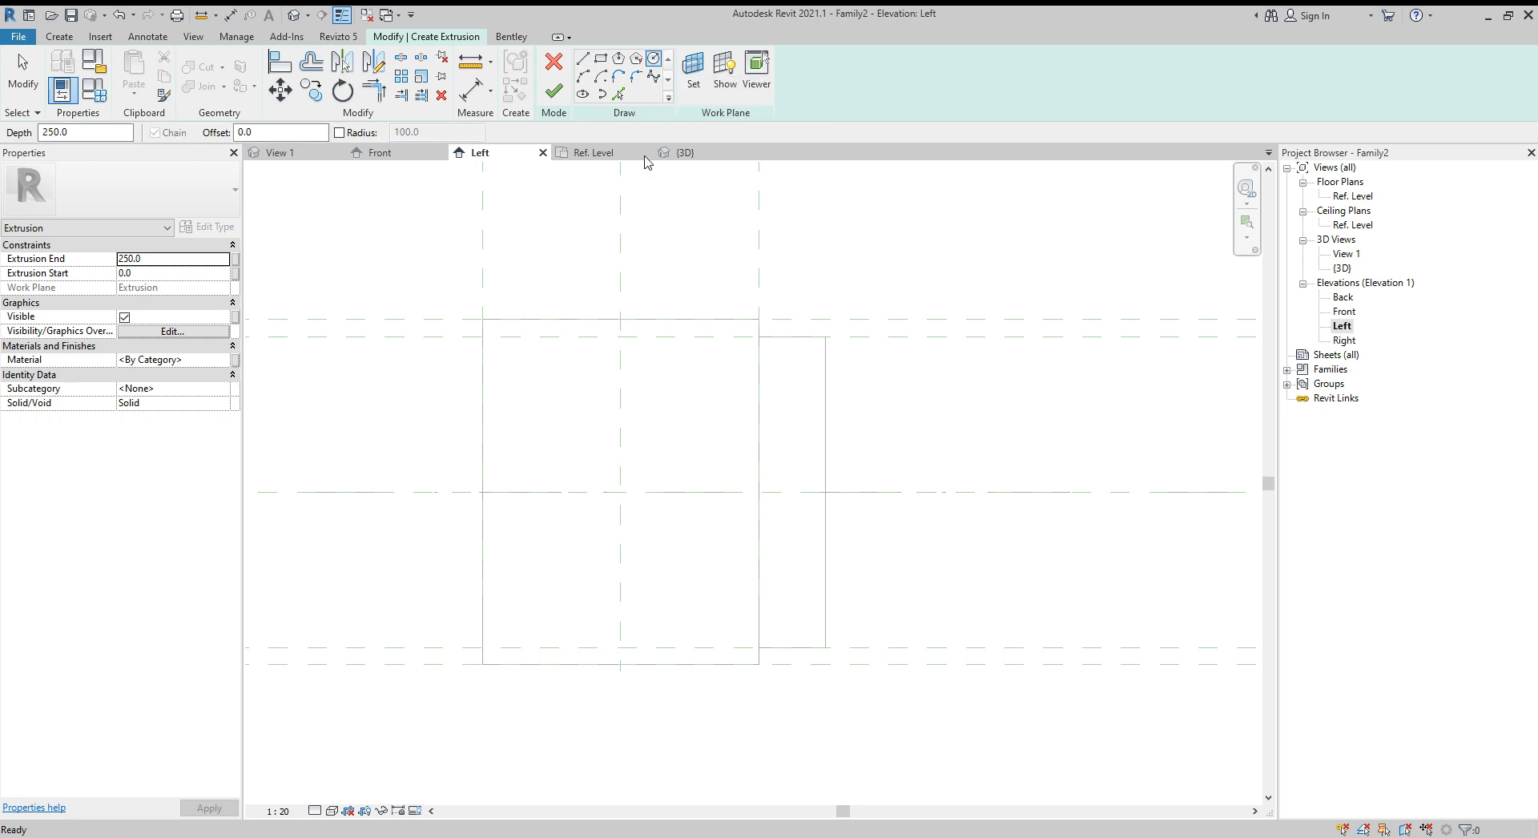
{"action": "left_click", "coordinate": [621, 492]}
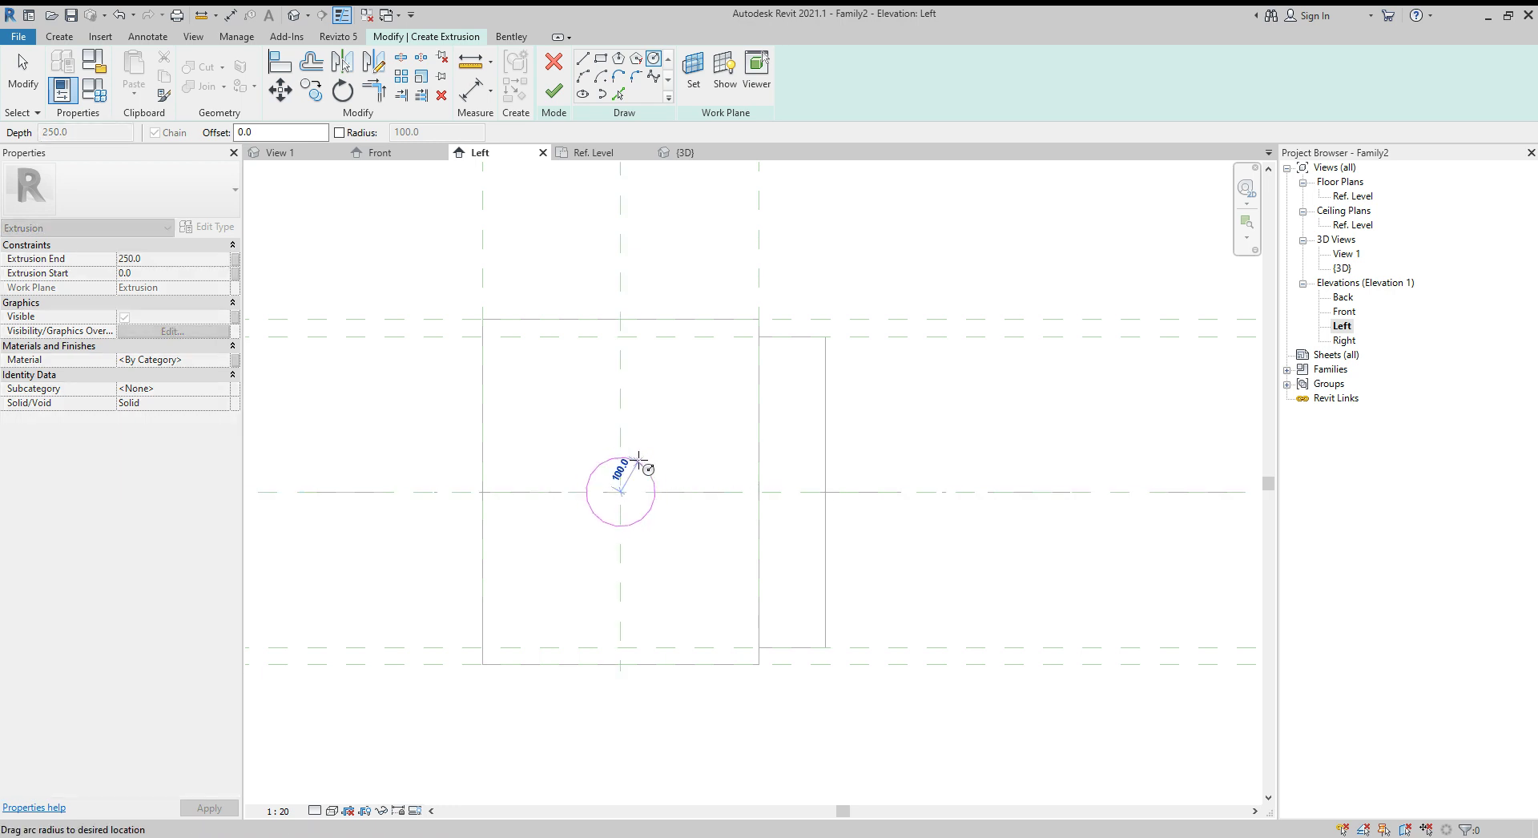
{"action": "left_click", "coordinate": [339, 133]}
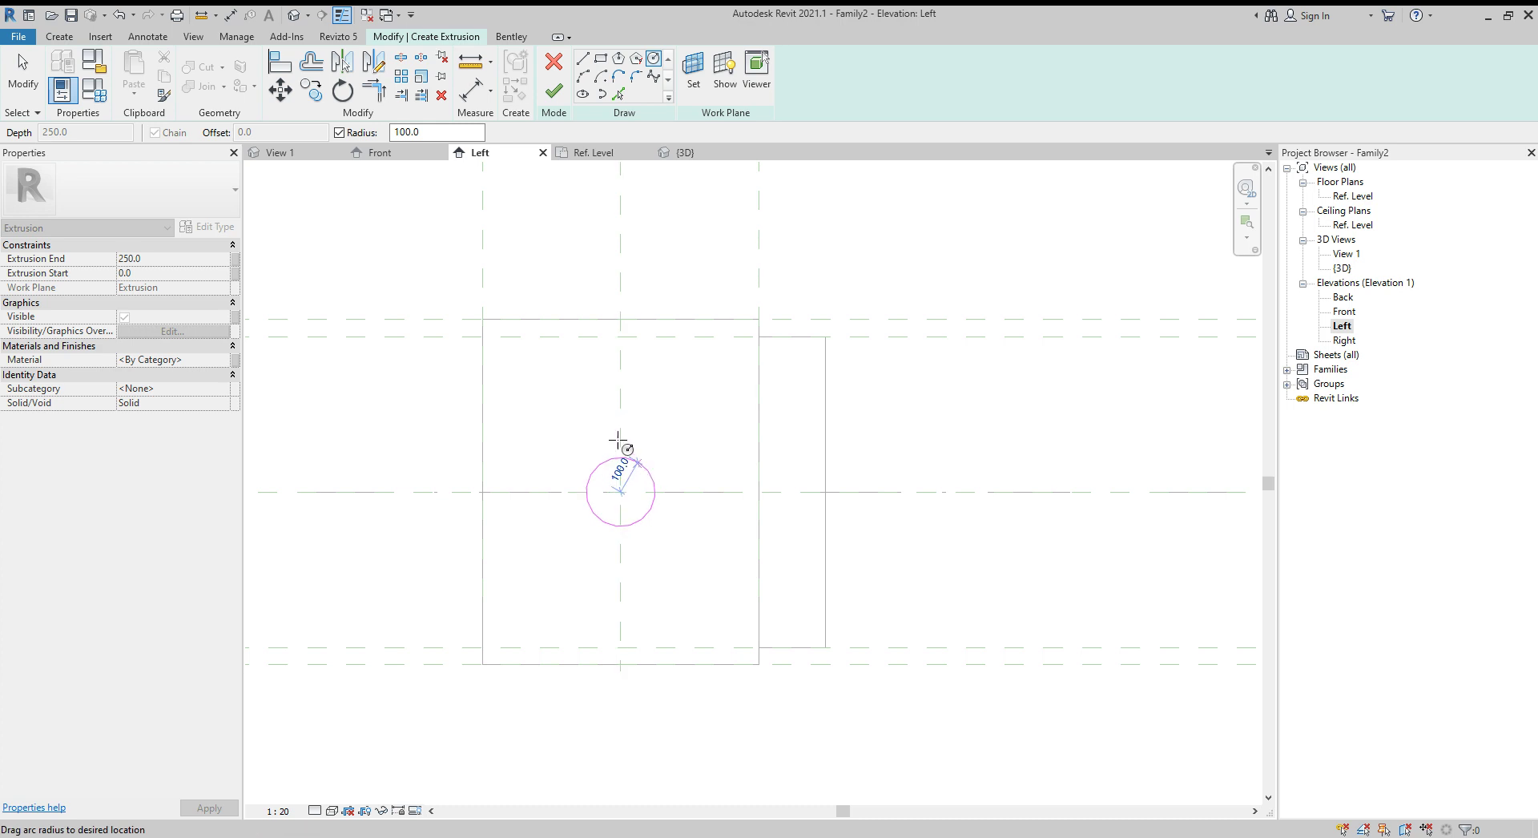
{"action": "double_click", "coordinate": [395, 133]}
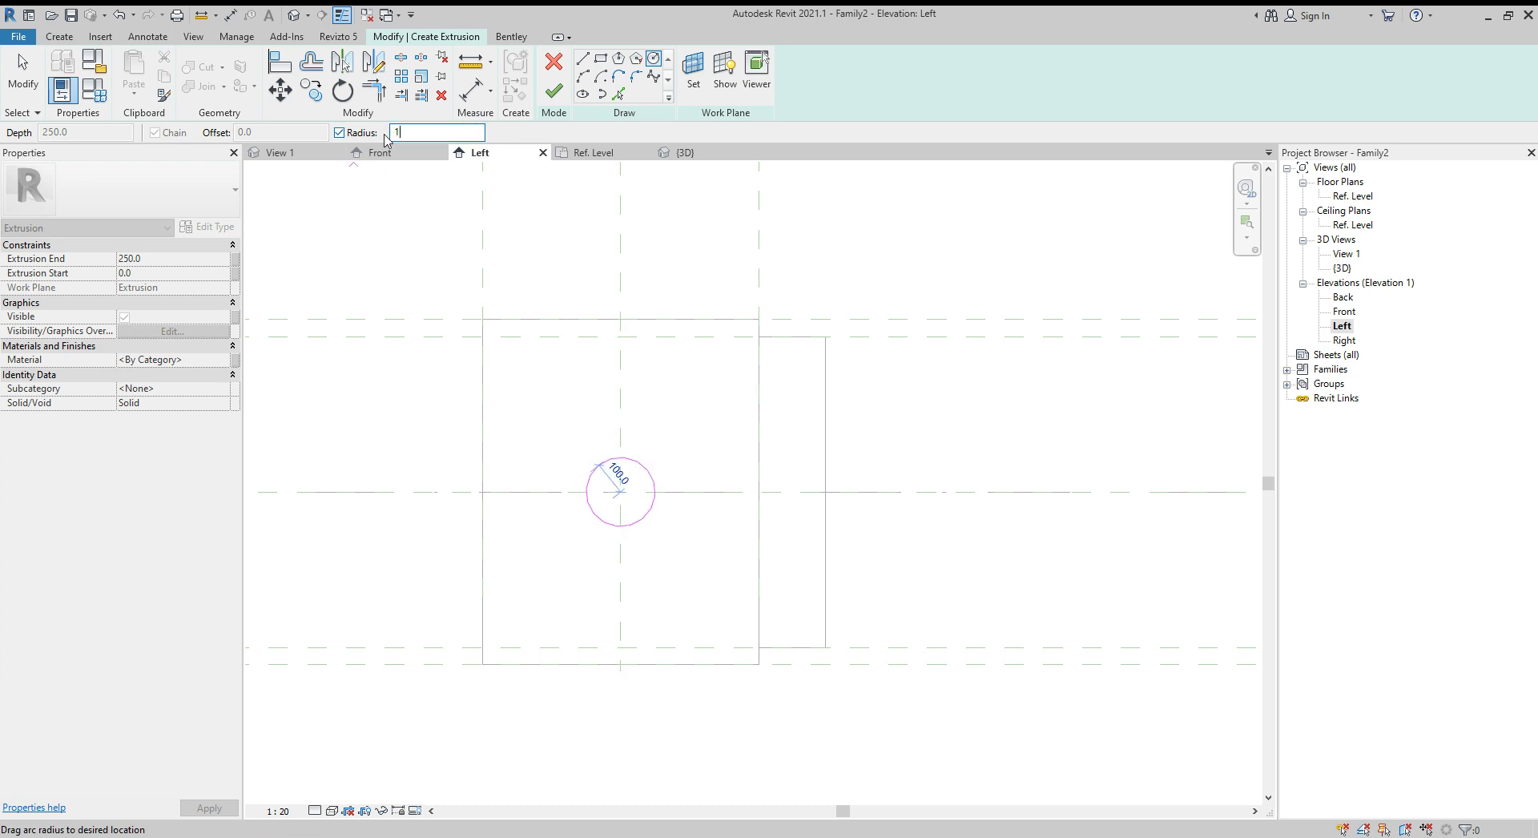
{"action": "key", "text": "Return"}
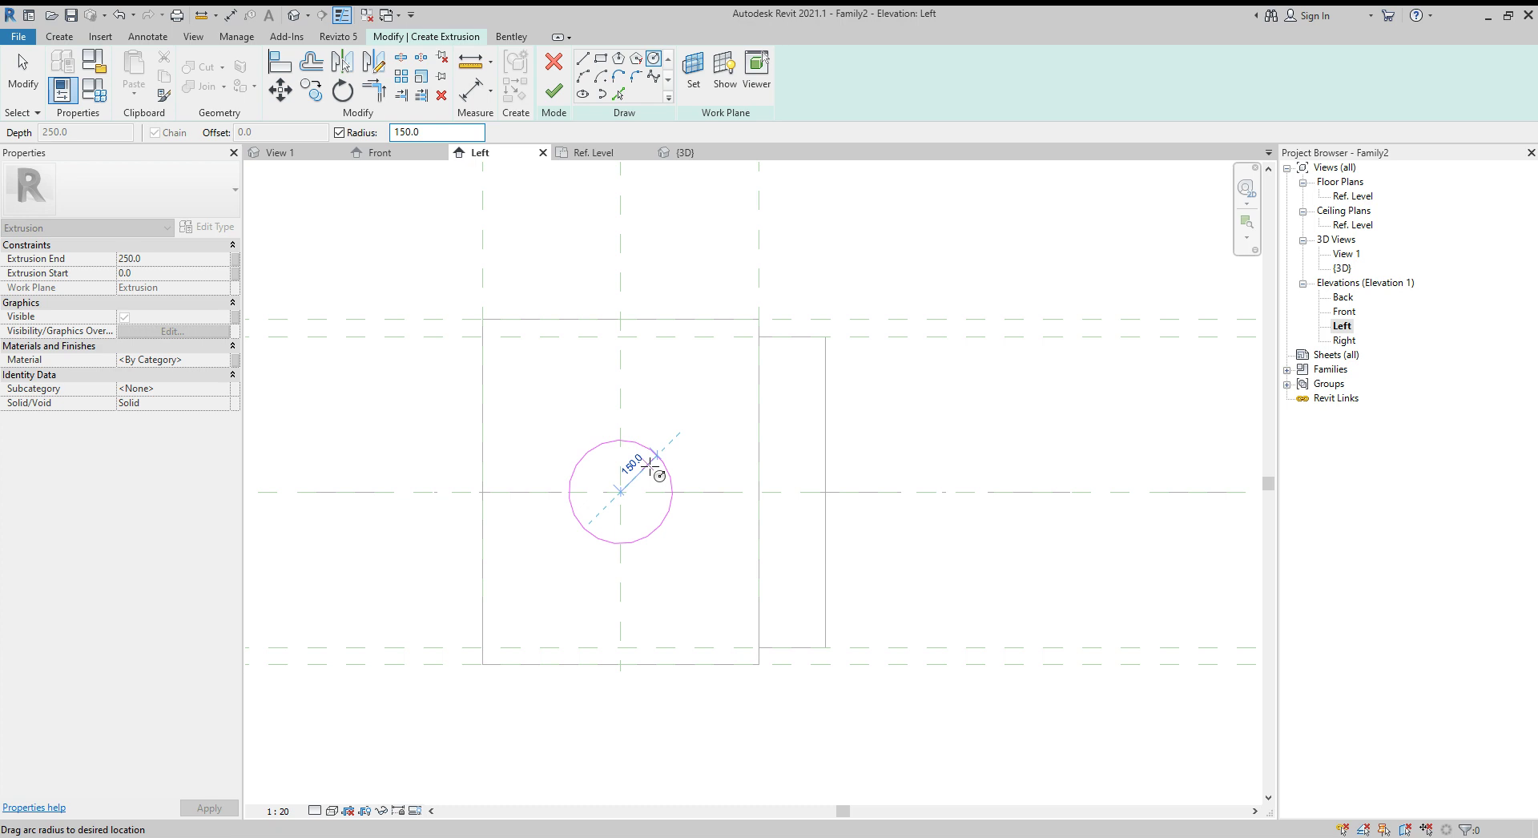
{"action": "key", "text": "Escape"}
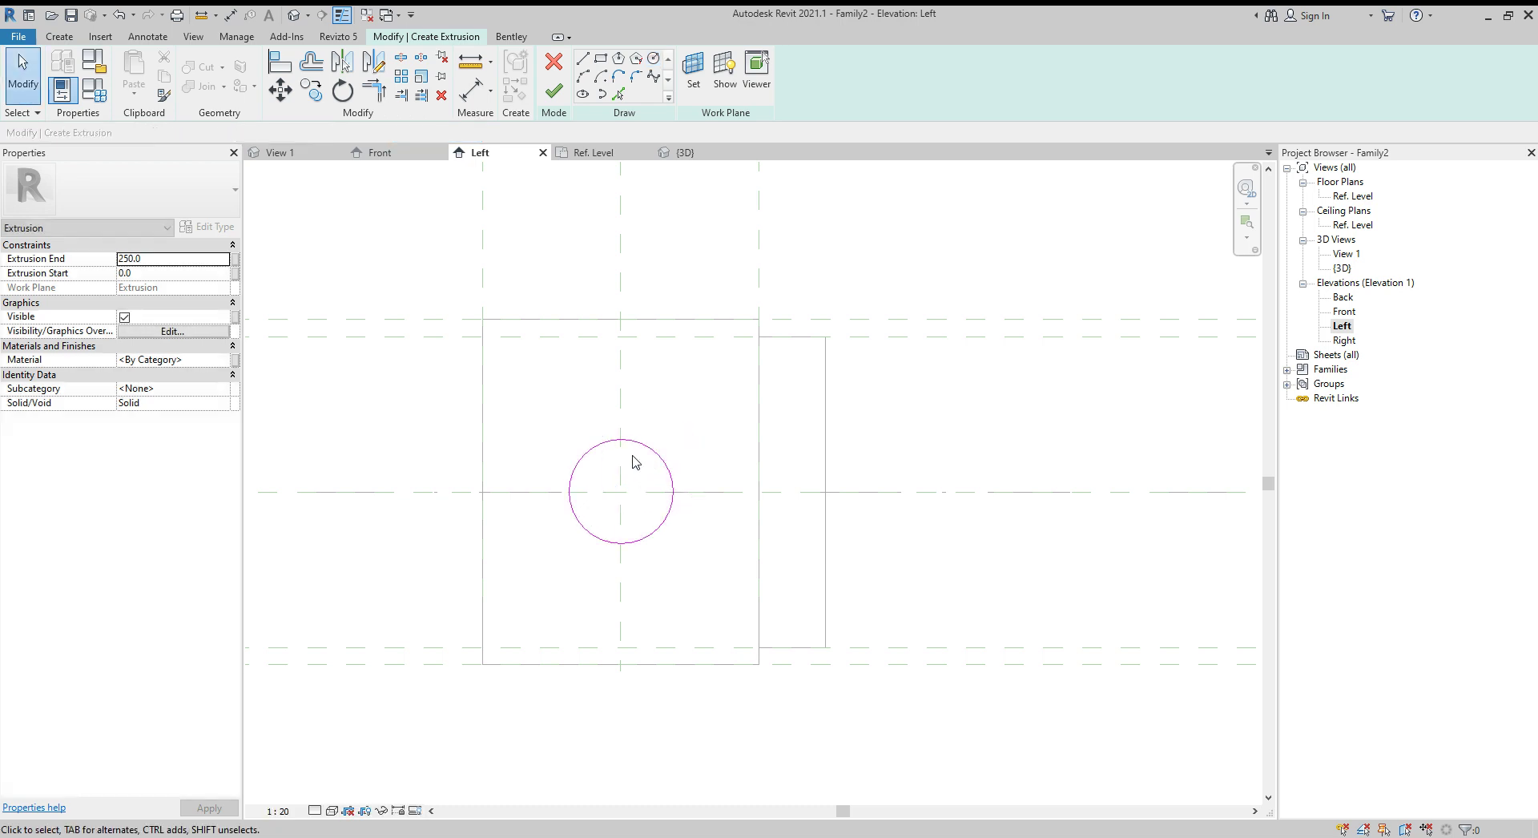
- Add a diameter dimension to the sketched circle
{"action": "left_click", "coordinate": [473, 90]}
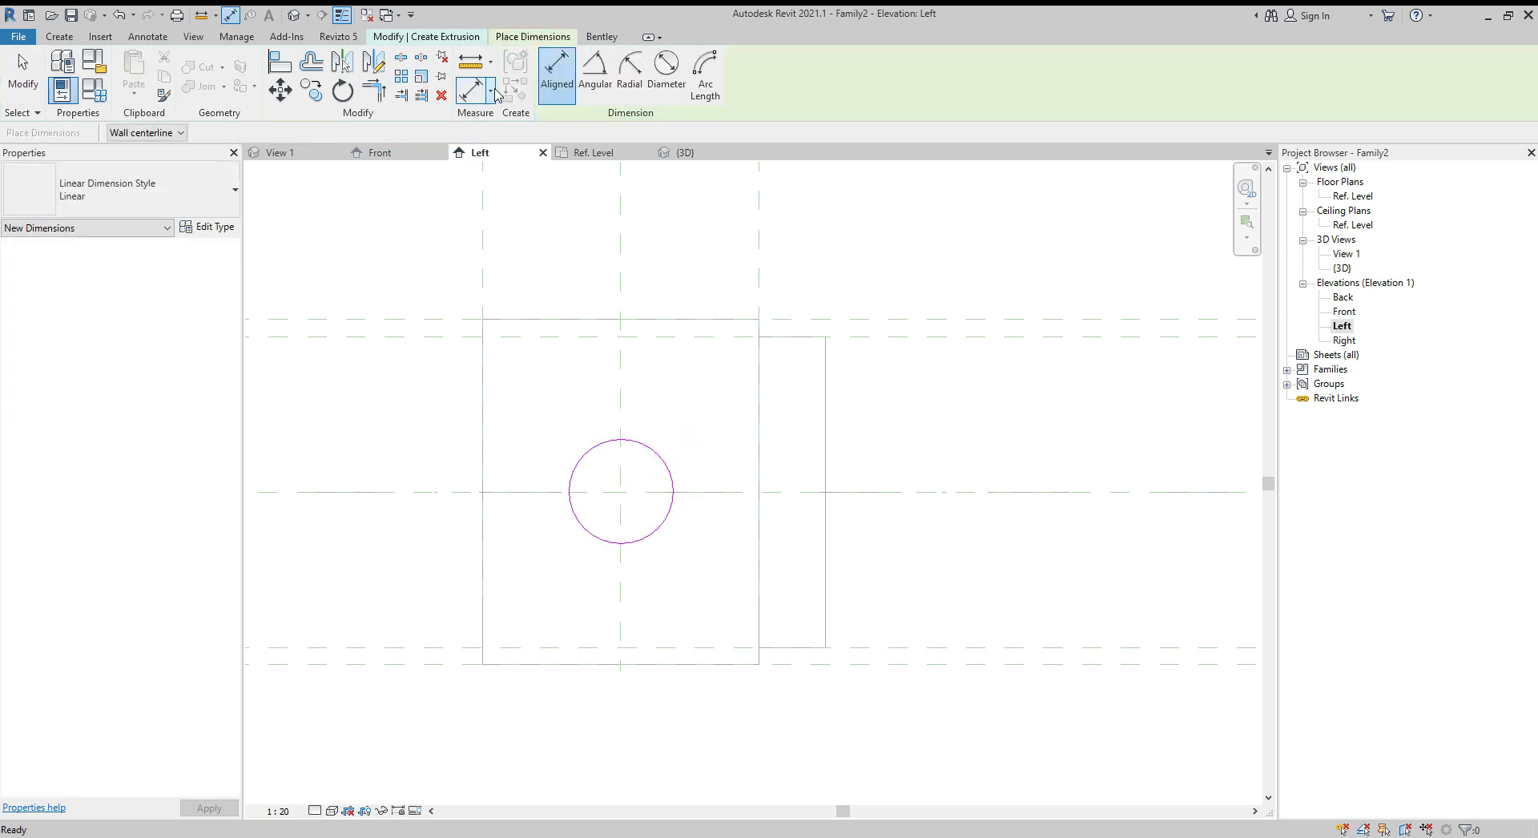
{"action": "left_click", "coordinate": [491, 89]}
{"action": "left_click", "coordinate": [654, 460]}
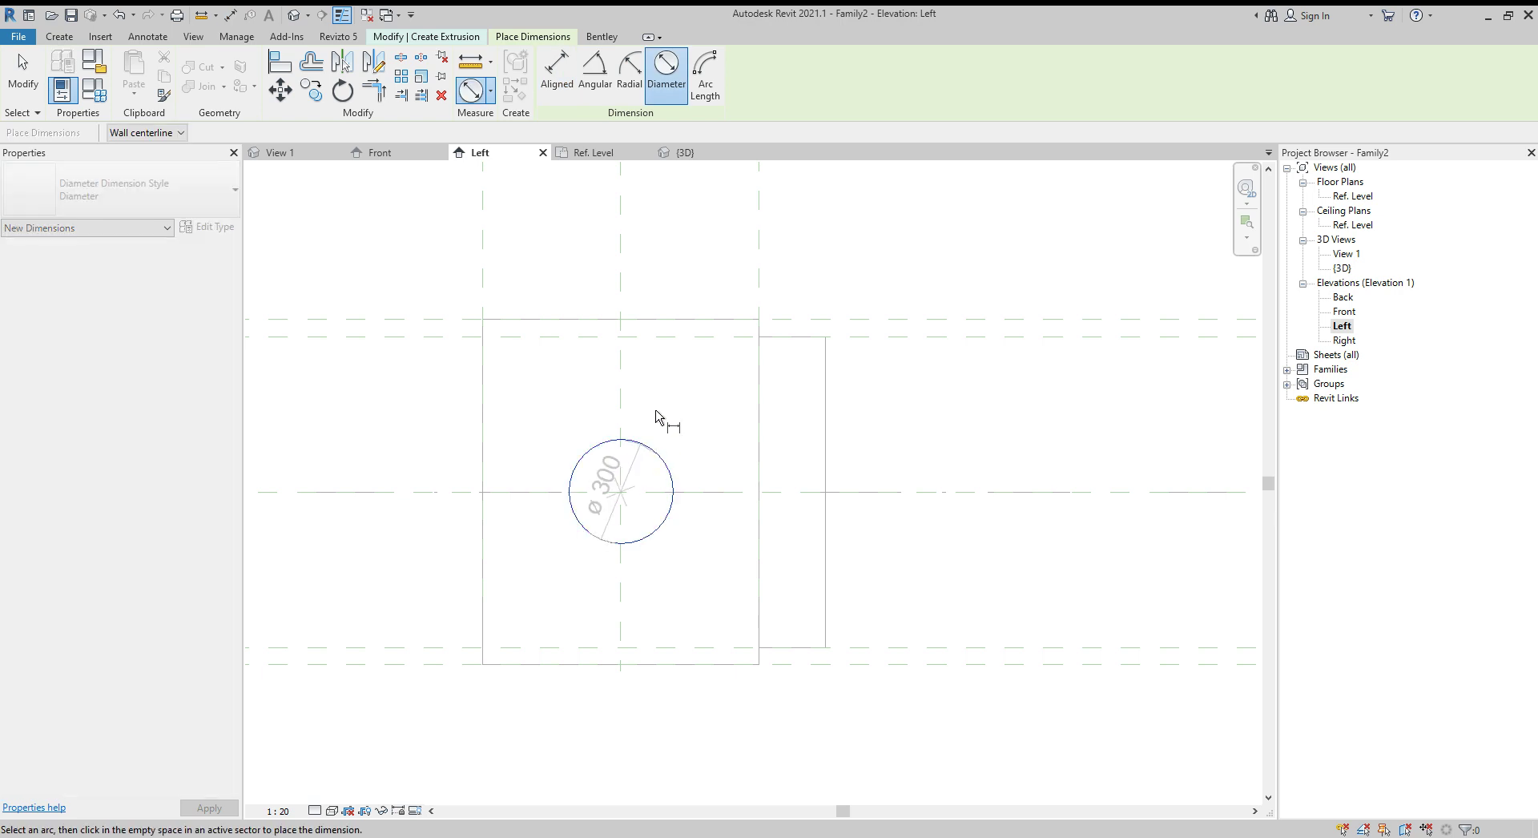
{"action": "scroll", "coordinate": [663, 472], "scroll_direction": "up", "scroll_amount": 1}
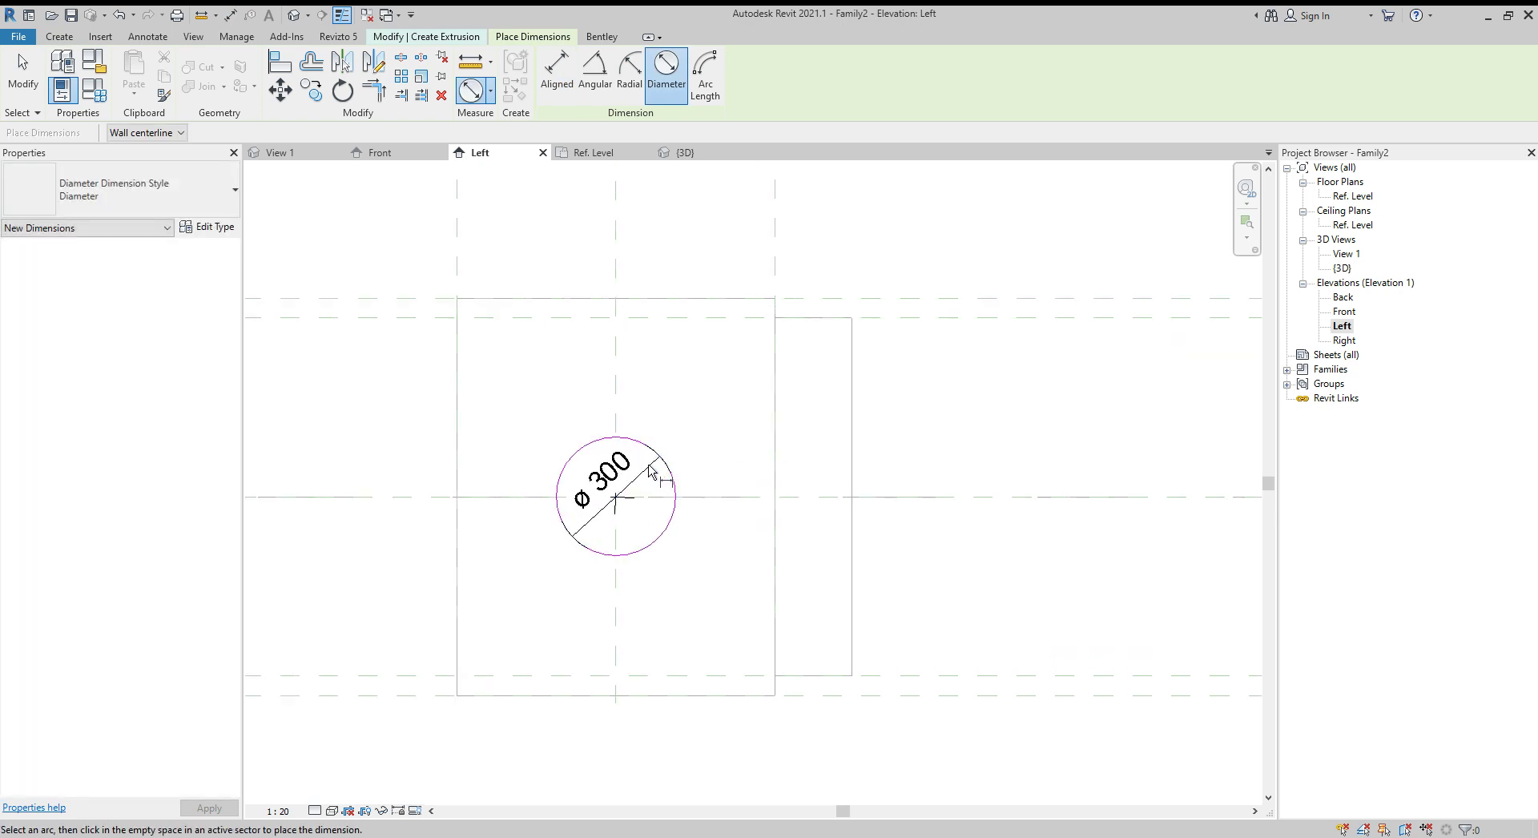
{"action": "left_click", "coordinate": [645, 471]}
{"action": "key", "text": "Escape"}
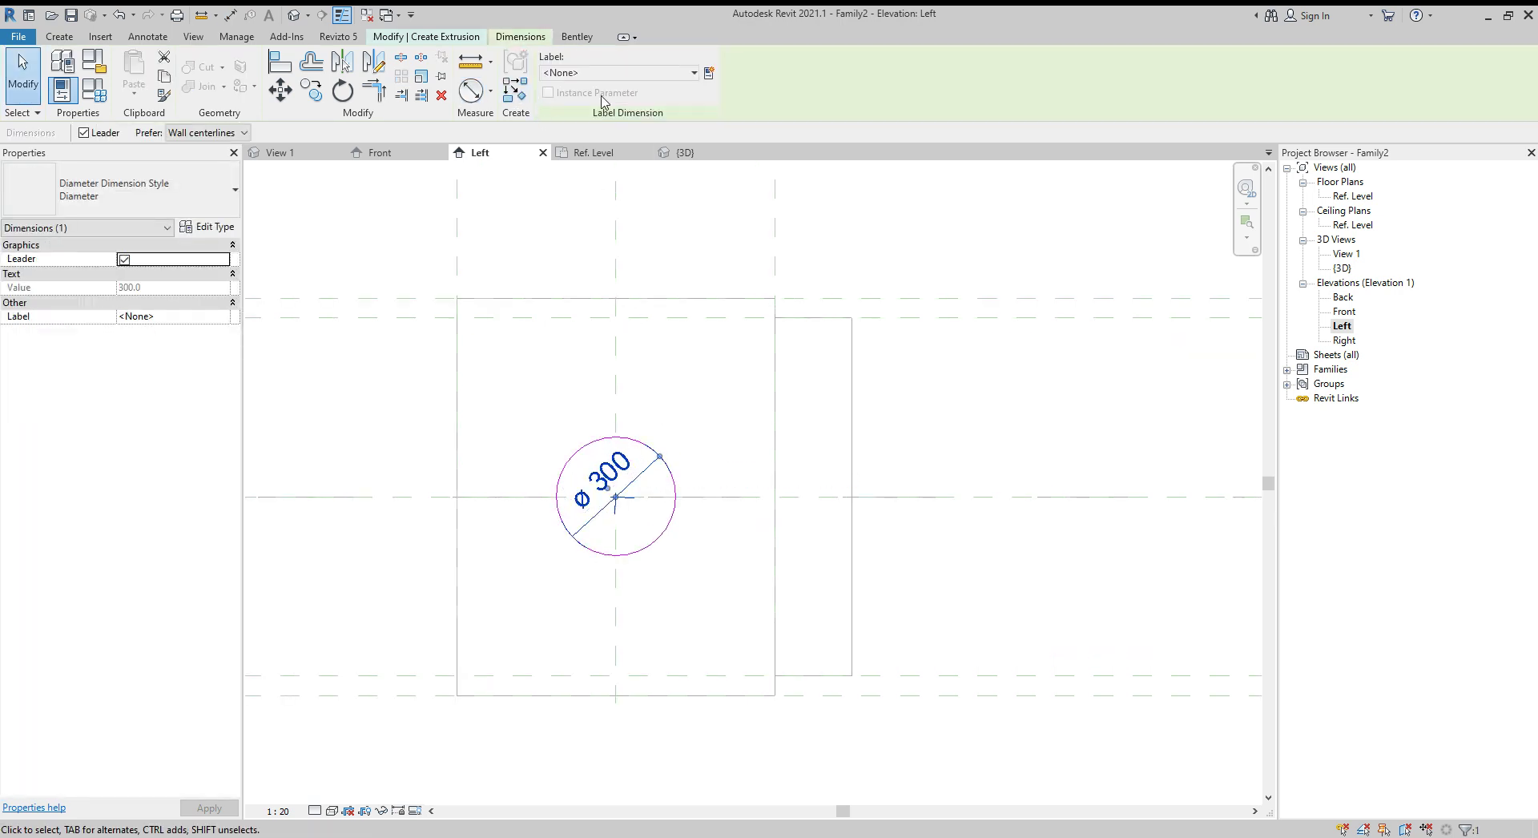
- Label the circle's diameter dimension with a new family type parameter named Round Duct Size
{"action": "left_click", "coordinate": [709, 73]}
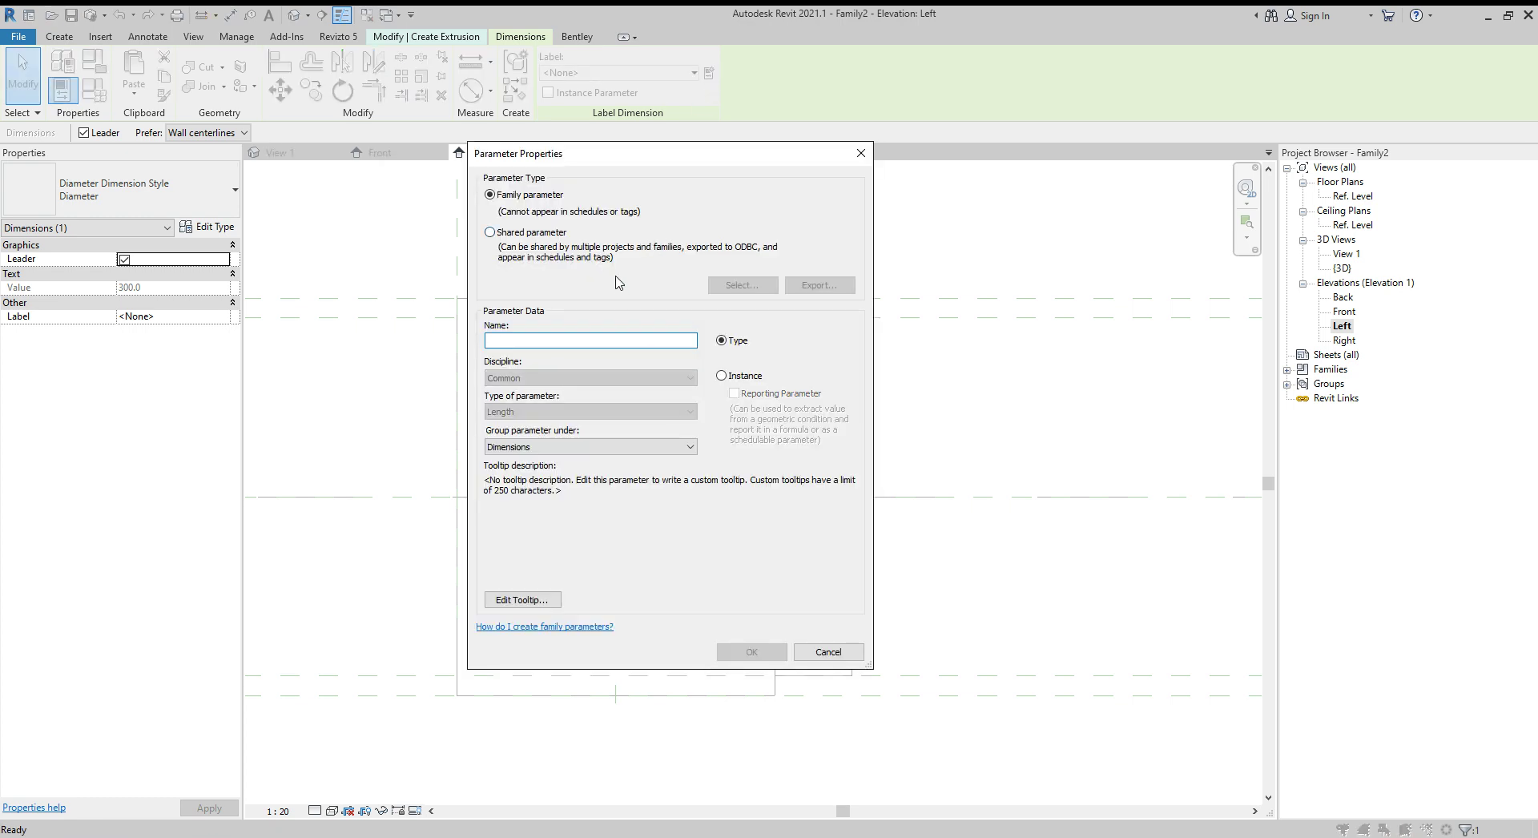
{"action": "type", "text": "Round Duct Size"}
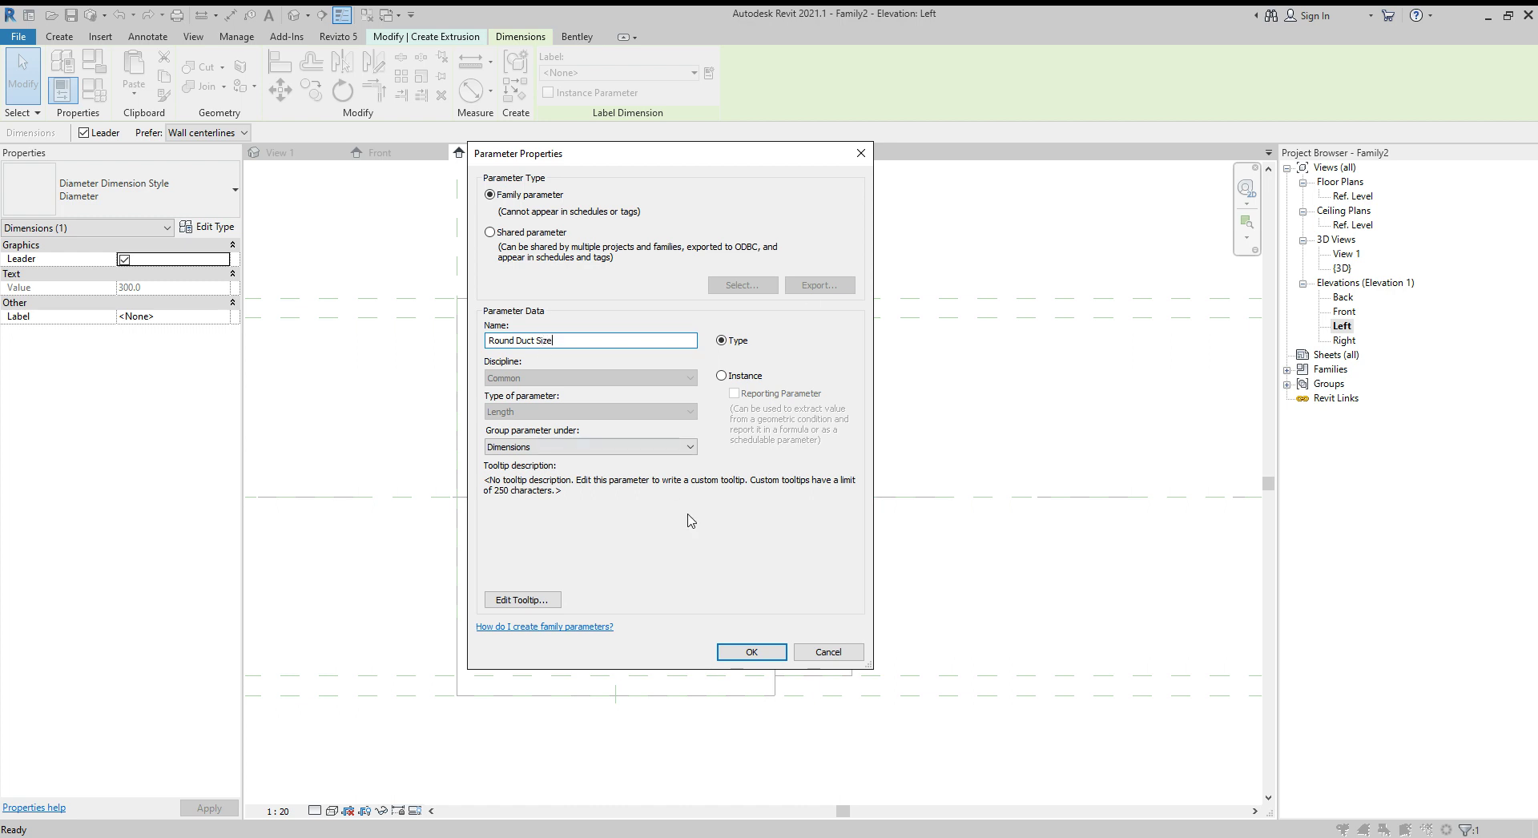
{"action": "left_click", "coordinate": [765, 651]}
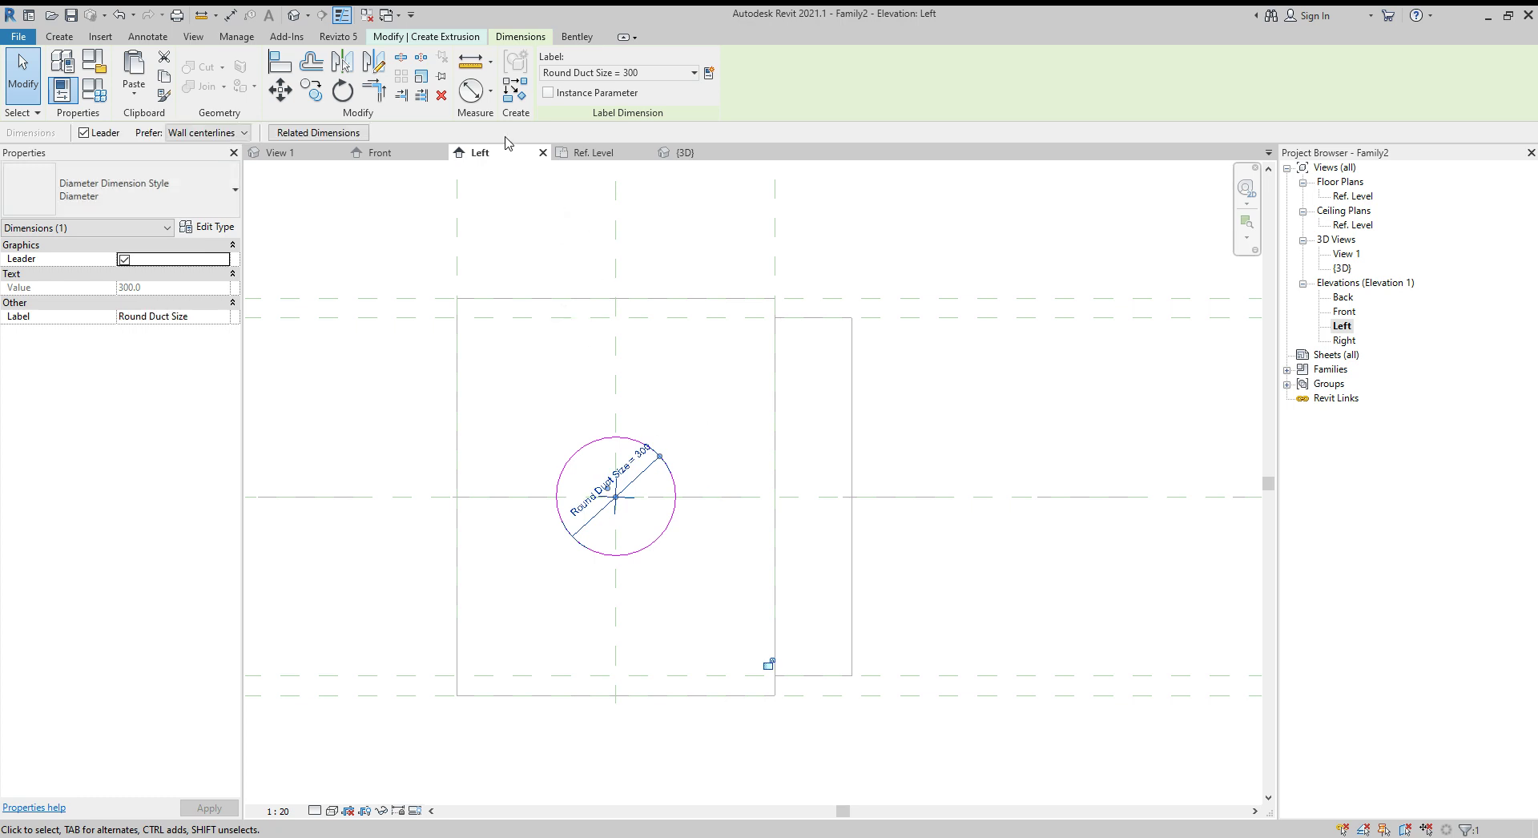
{"action": "left_click", "coordinate": [521, 248]}
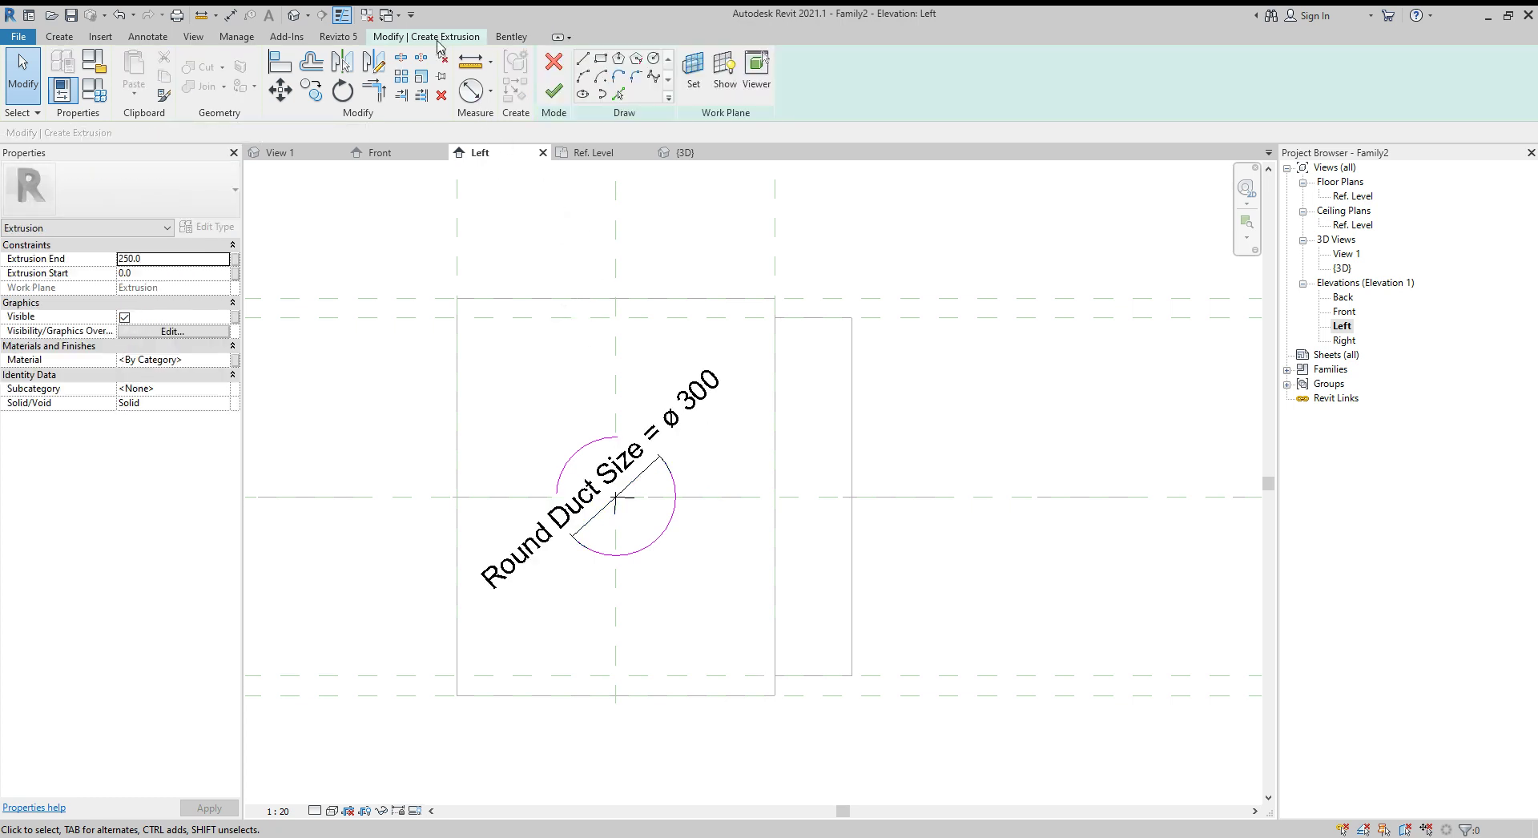
- Finish the round duct extrusion and check it from behind in the 3D view
{"action": "left_click", "coordinate": [553, 91]}
{"action": "left_click", "coordinate": [967, 443]}
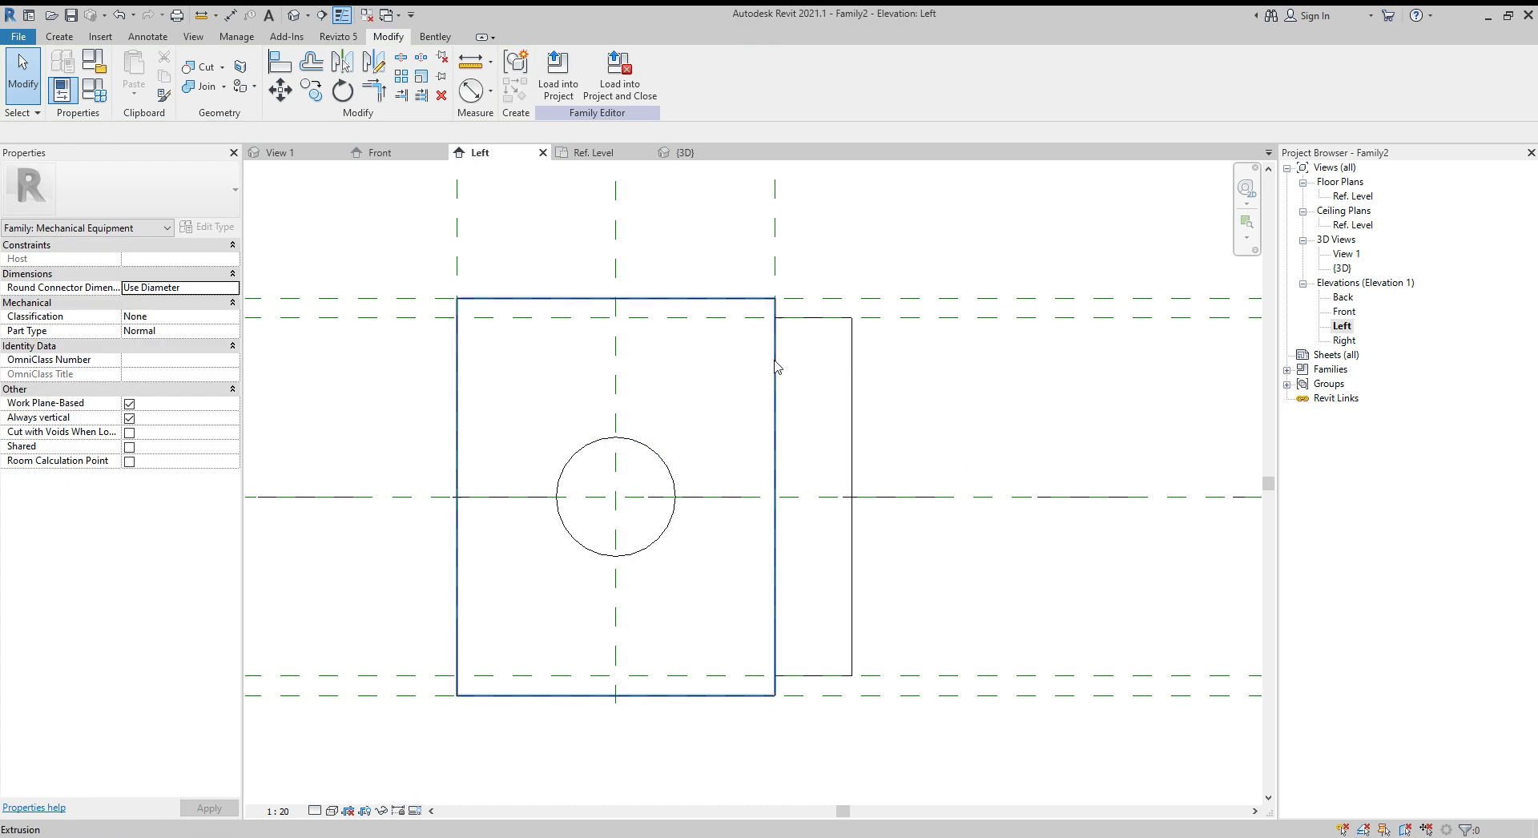
{"action": "left_click", "coordinate": [680, 154]}
{"action": "middle_click_drag", "start_coordinate": [823, 553], "coordinate": [1008, 616], "text": "shift"}
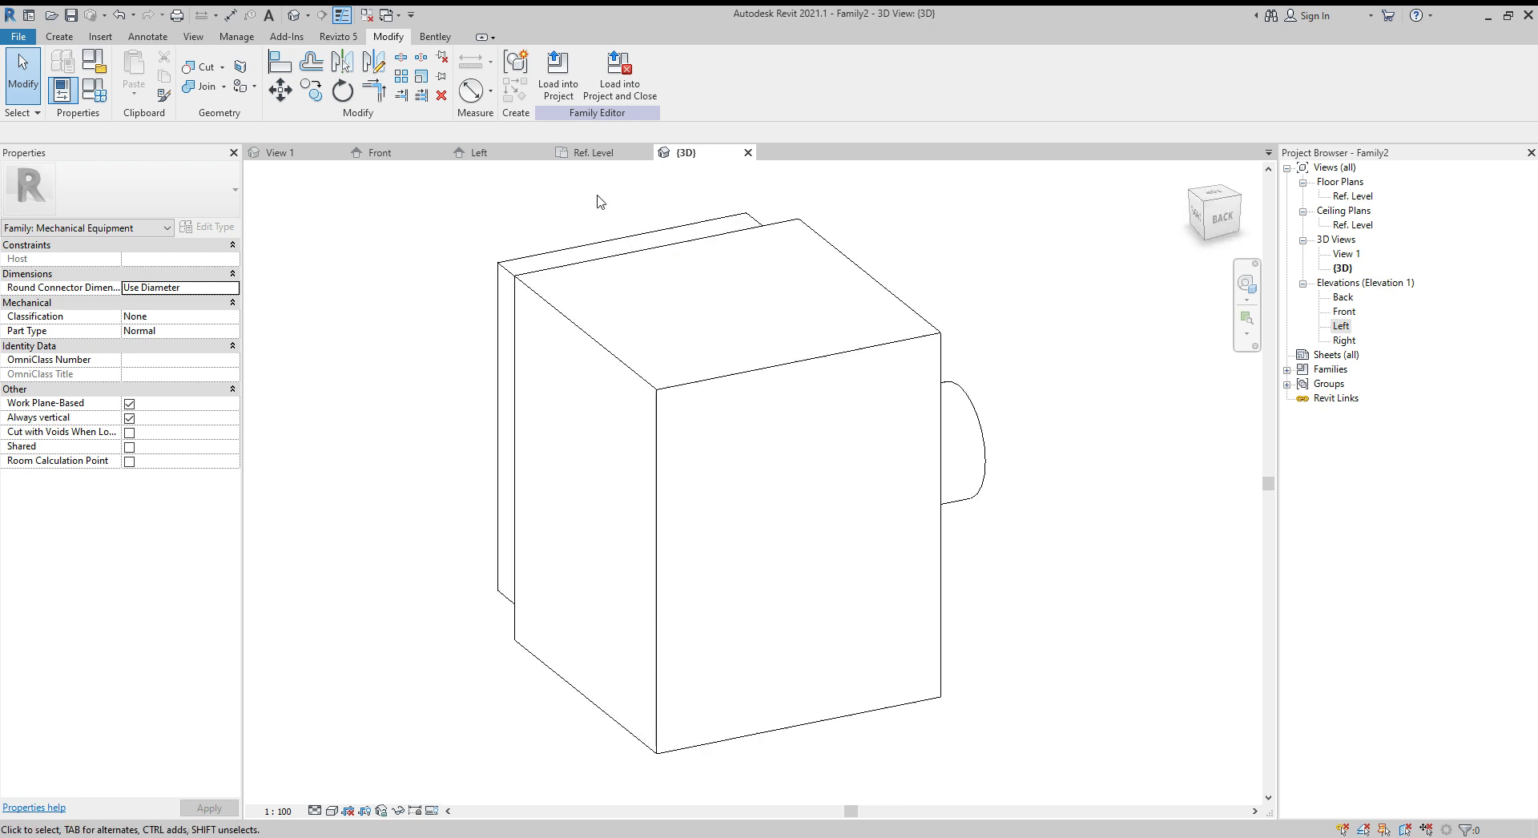
- Start another extrusion in the Right elevation with the body's right face picked as its work plane
{"action": "left_click", "coordinate": [517, 155]}
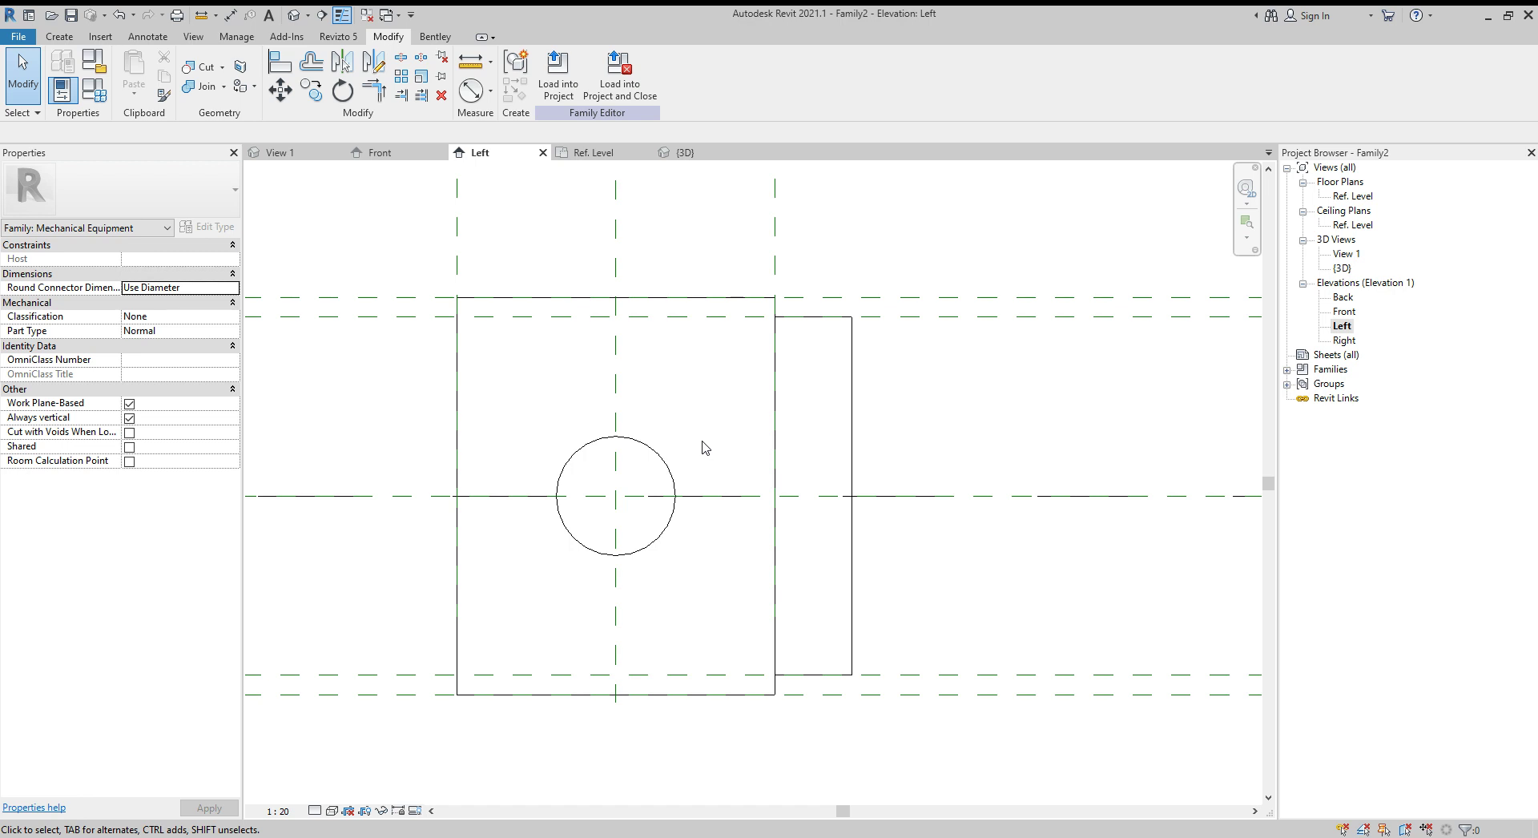
{"action": "scroll", "coordinate": [703, 447], "scroll_direction": "down", "scroll_amount": 1}
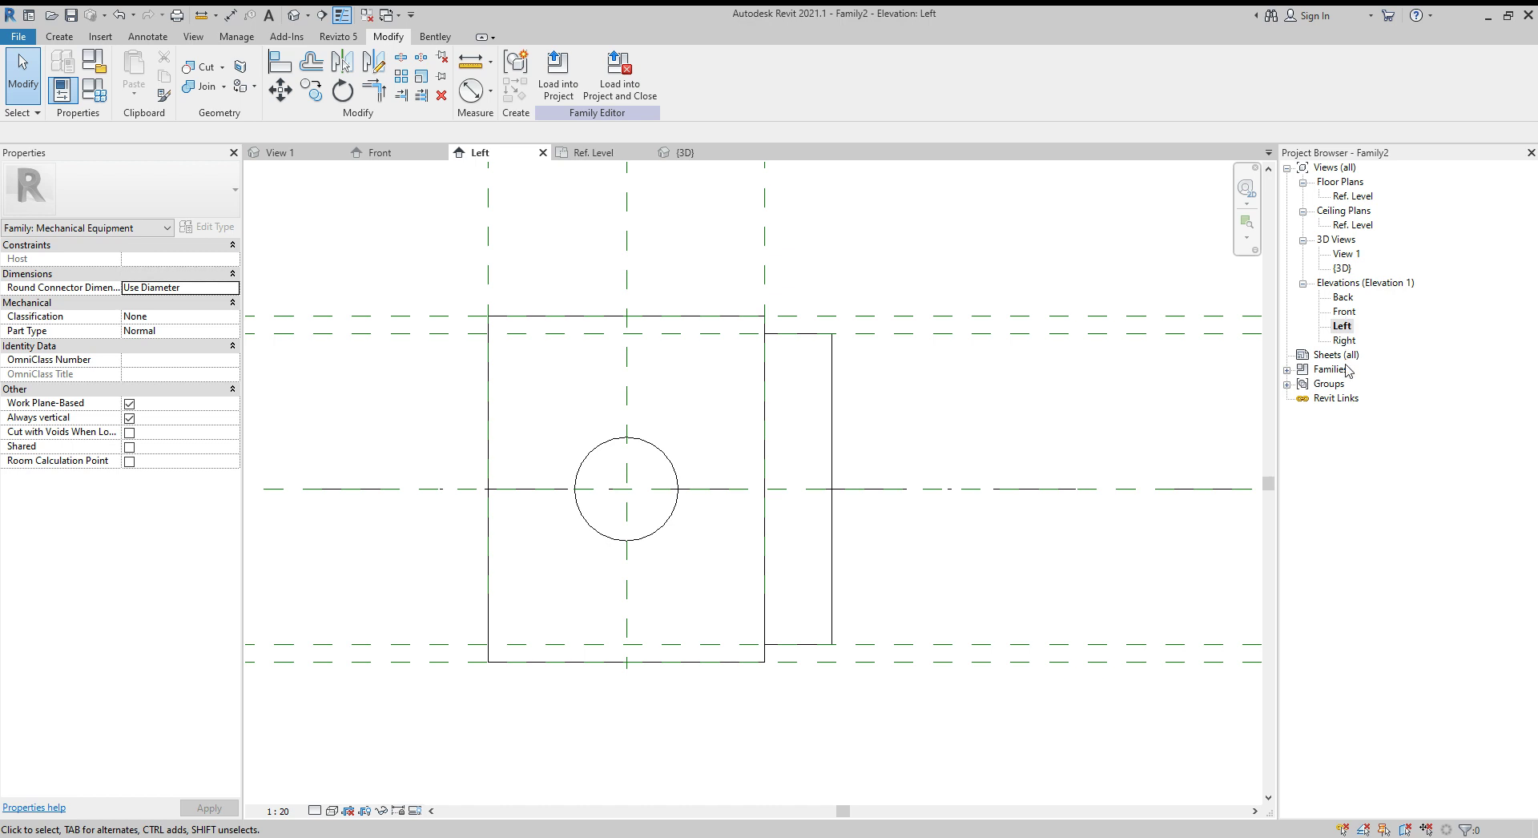
{"action": "double_click", "coordinate": [1344, 340]}
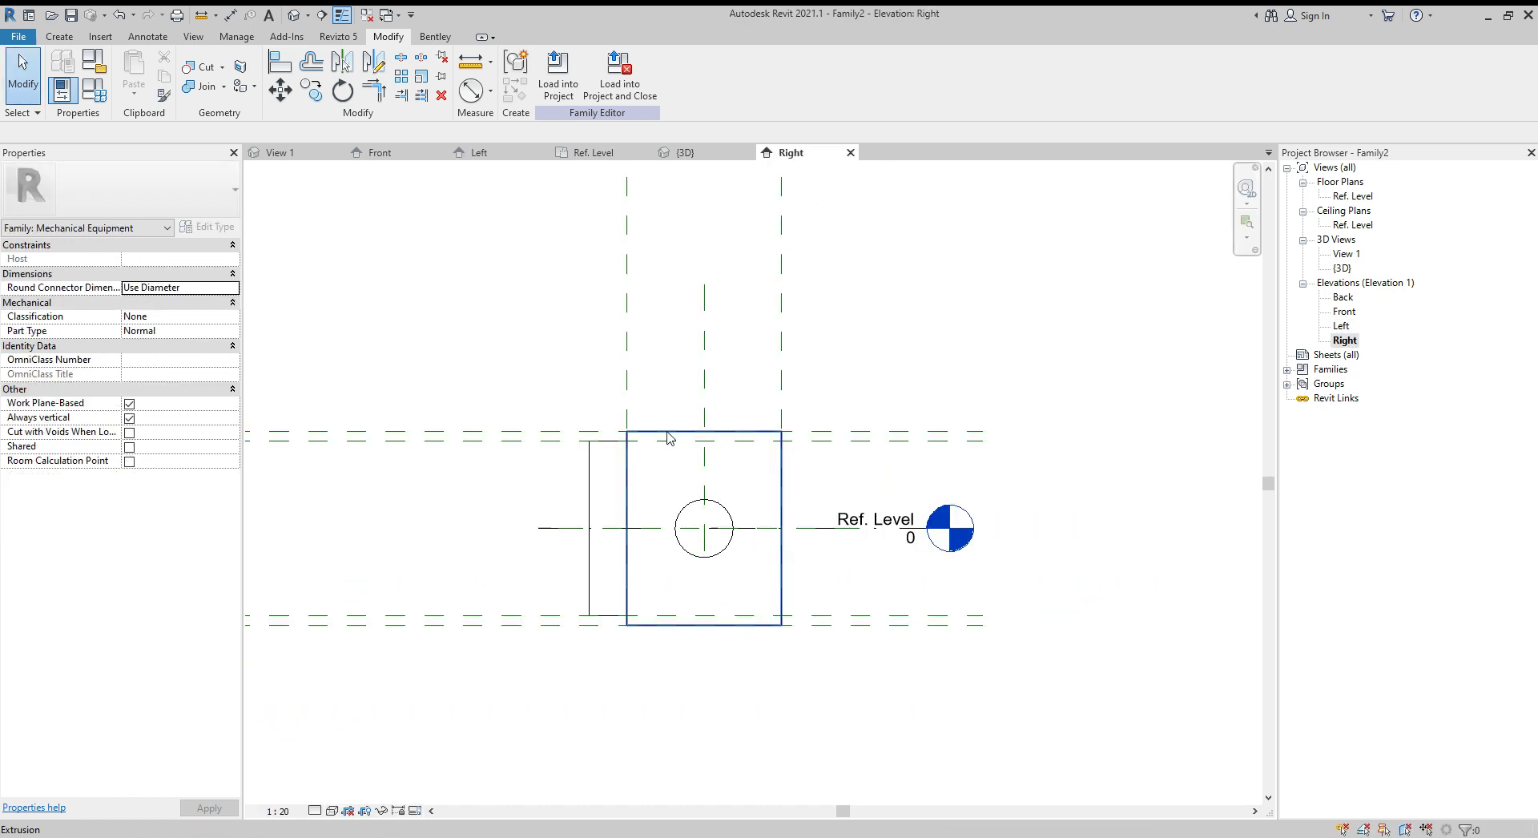
{"action": "scroll", "coordinate": [646, 452], "scroll_direction": "up", "scroll_amount": 2}
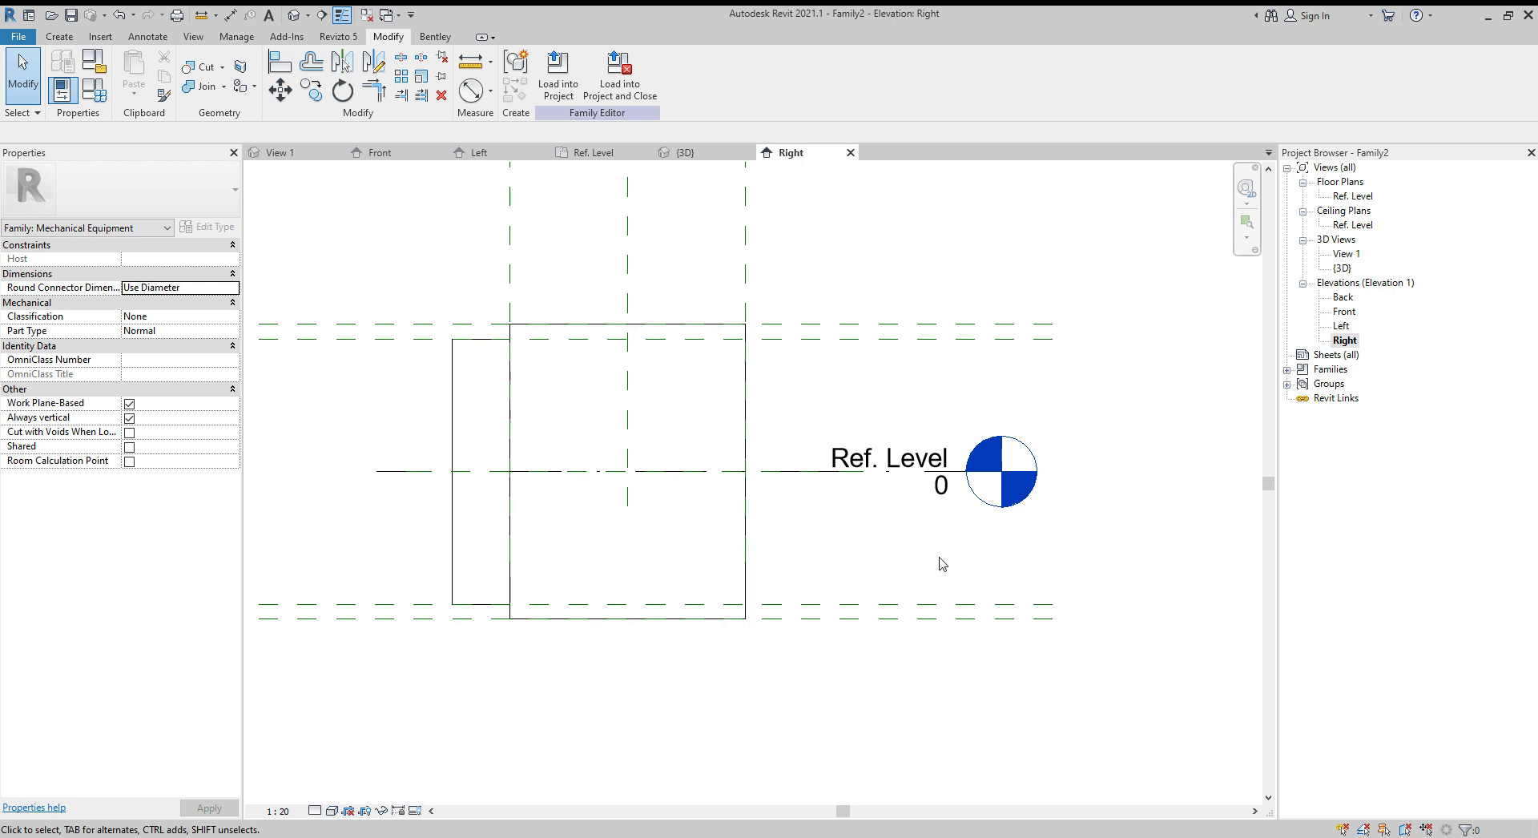
{"action": "mouse_move", "coordinate": [831, 521]}
{"action": "middle_mouse_down"}
{"action": "mouse_move", "coordinate": [810, 532]}
{"action": "mouse_move", "coordinate": [806, 582]}
{"action": "middle_mouse_up"}
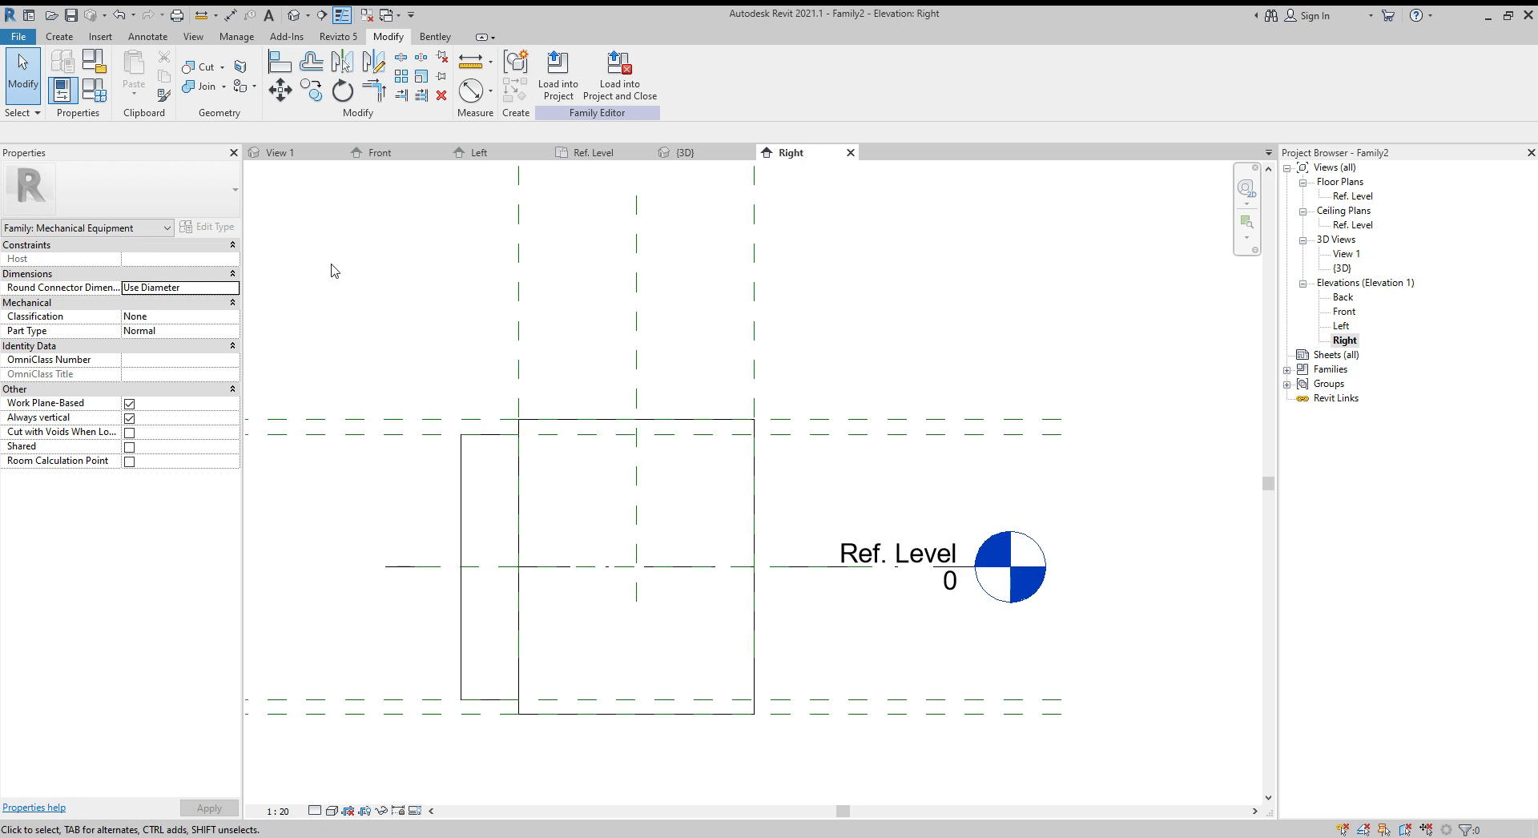
{"action": "left_click", "coordinate": [59, 36]}
{"action": "left_click", "coordinate": [136, 77]}
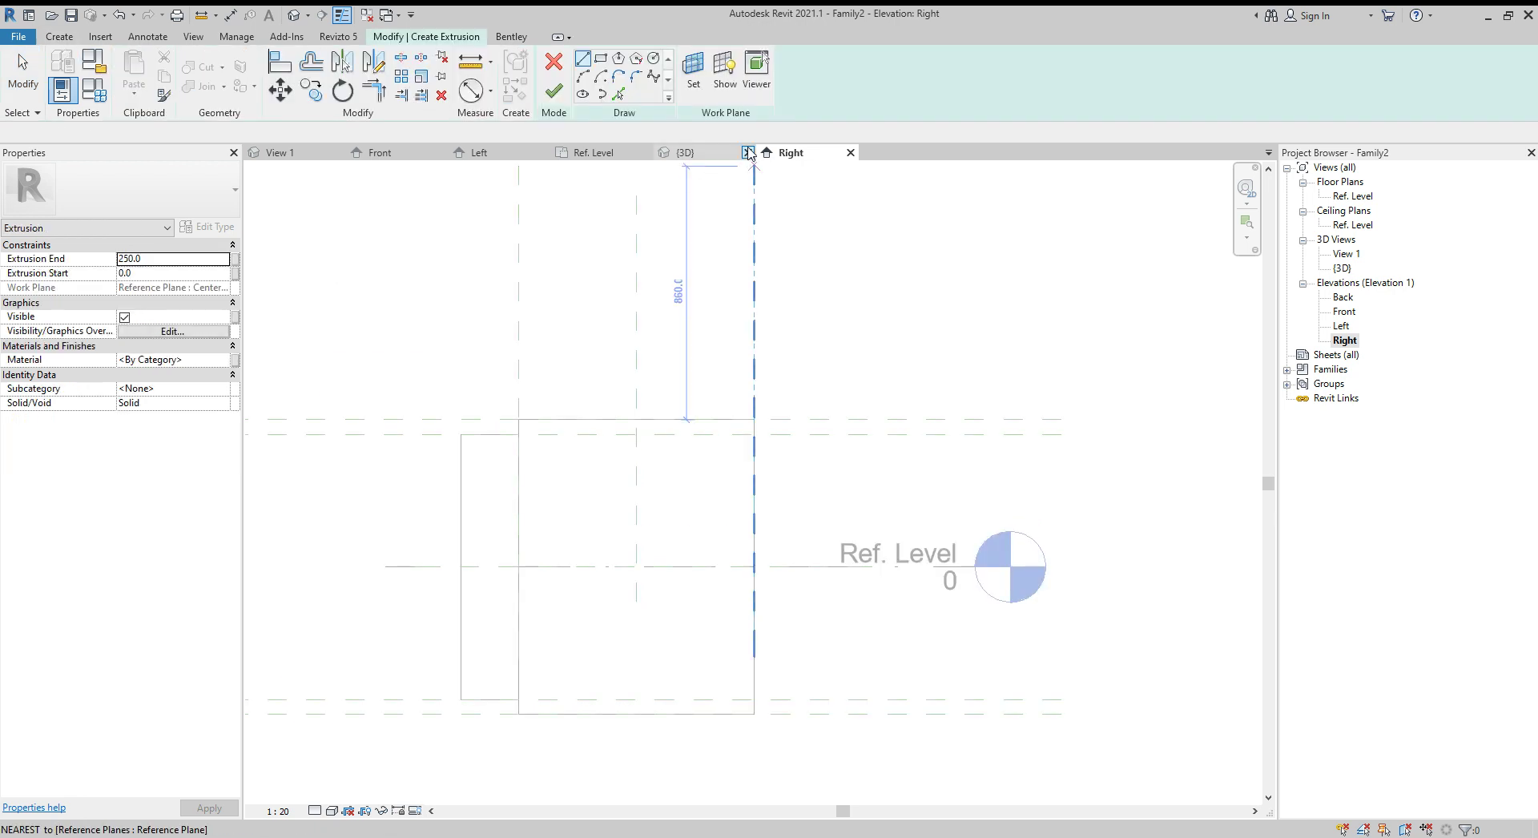
{"action": "left_click", "coordinate": [694, 72]}
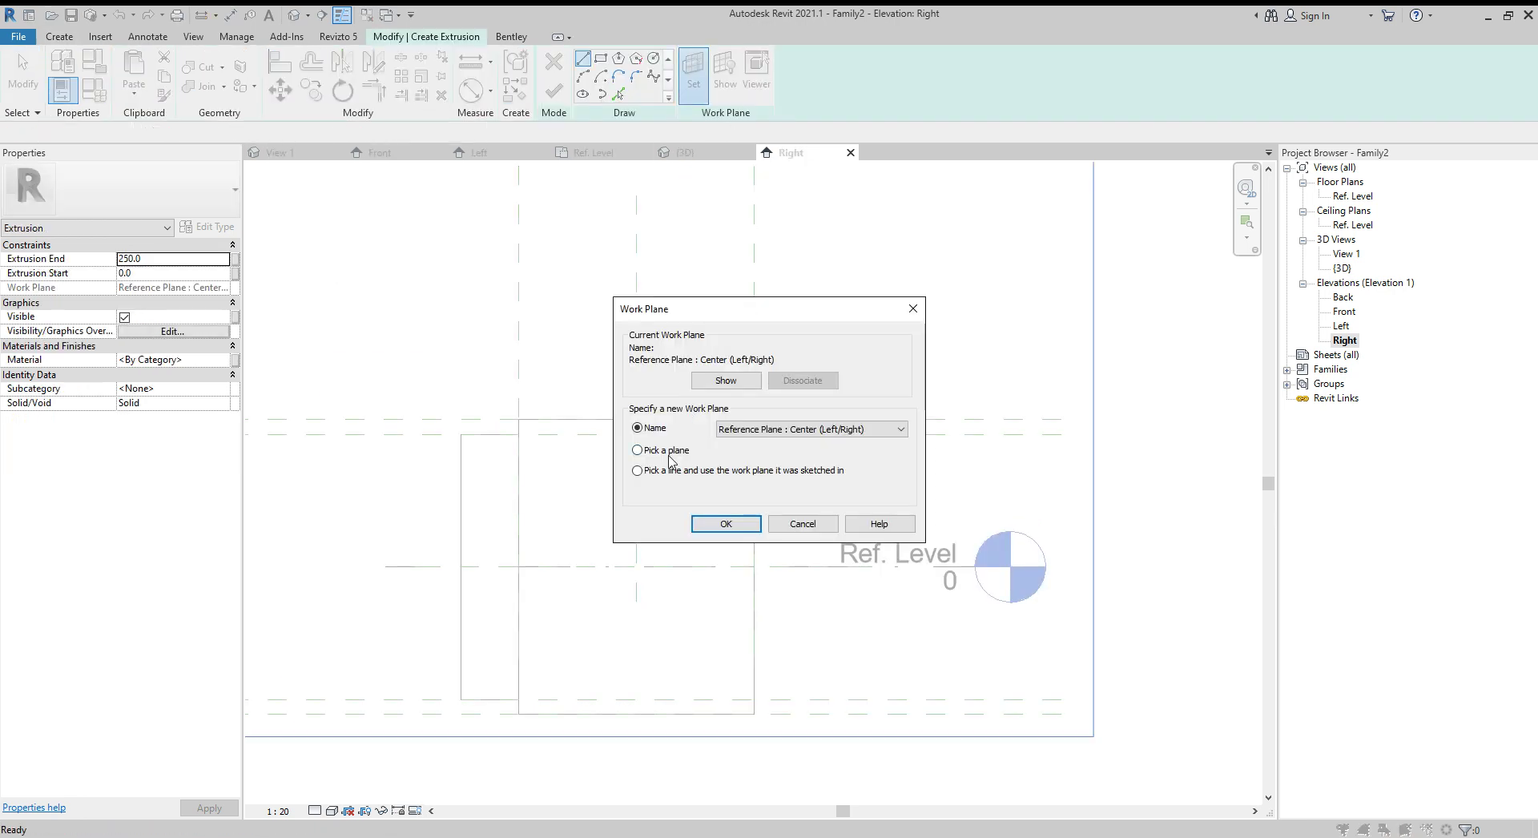
{"action": "left_click", "coordinate": [671, 452]}
{"action": "left_click", "coordinate": [726, 523]}
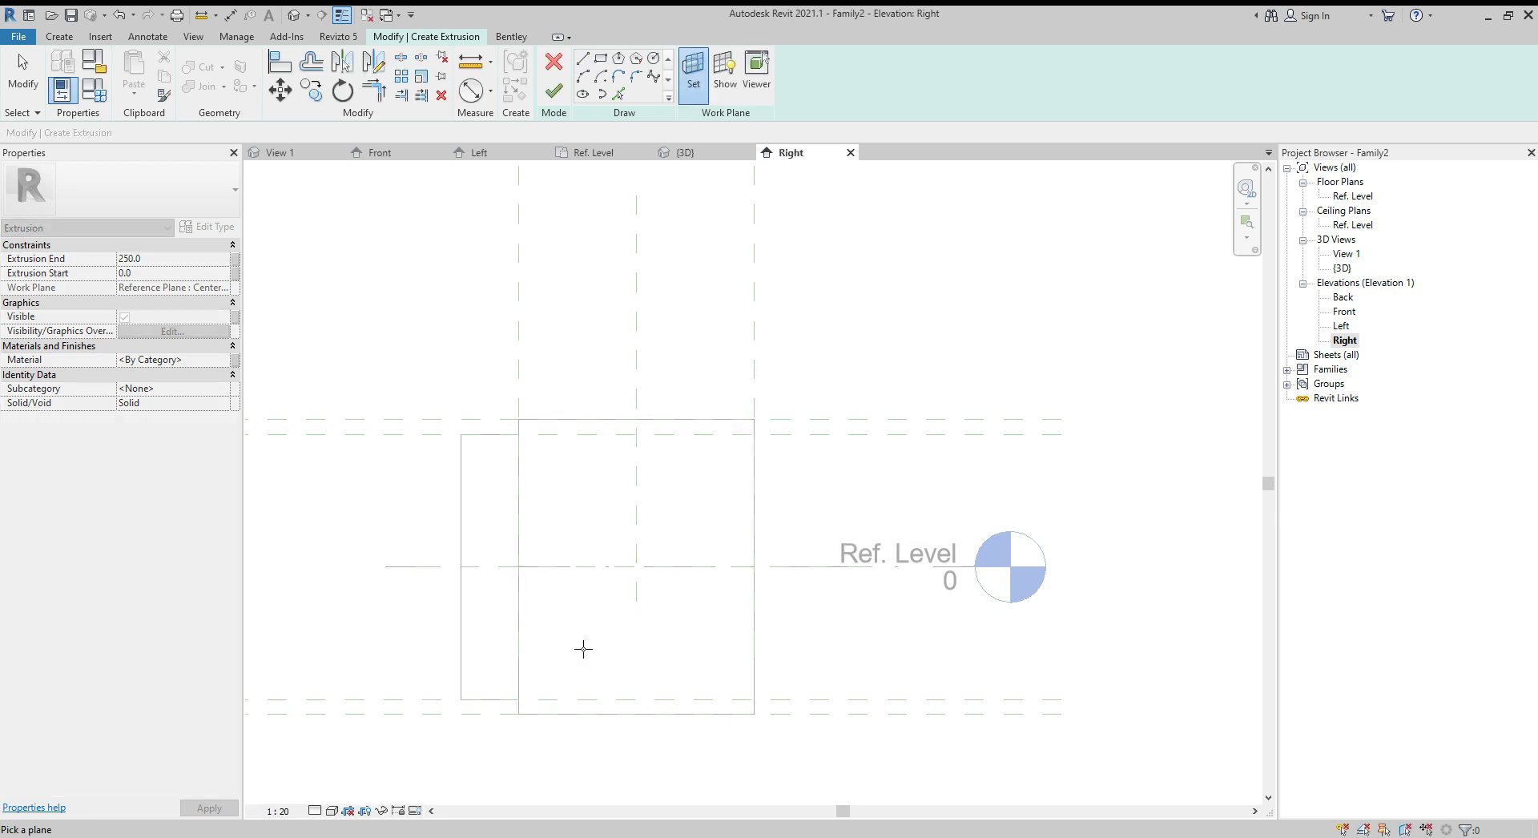
{"action": "key", "text": "Tab"}
{"action": "left_click", "coordinate": [657, 418]}
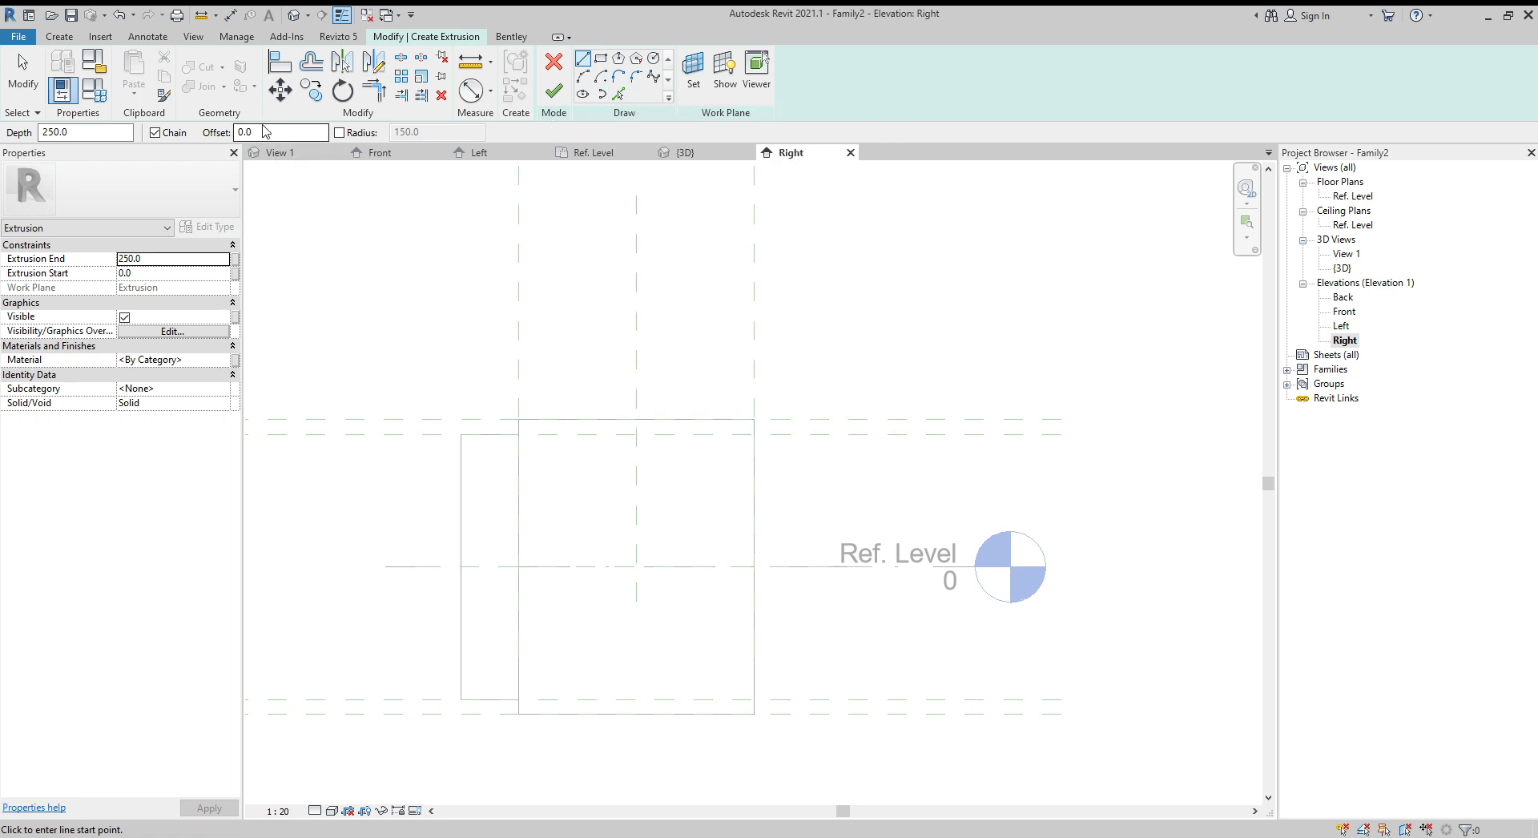
- Create vertical sketch lines offset 200 mm to both sides of the Center (Front/Back) plane with Pick Lines
{"action": "left_click_drag", "start_coordinate": [258, 132], "coordinate": [222, 133]}
{"action": "left_click", "coordinate": [620, 95]}
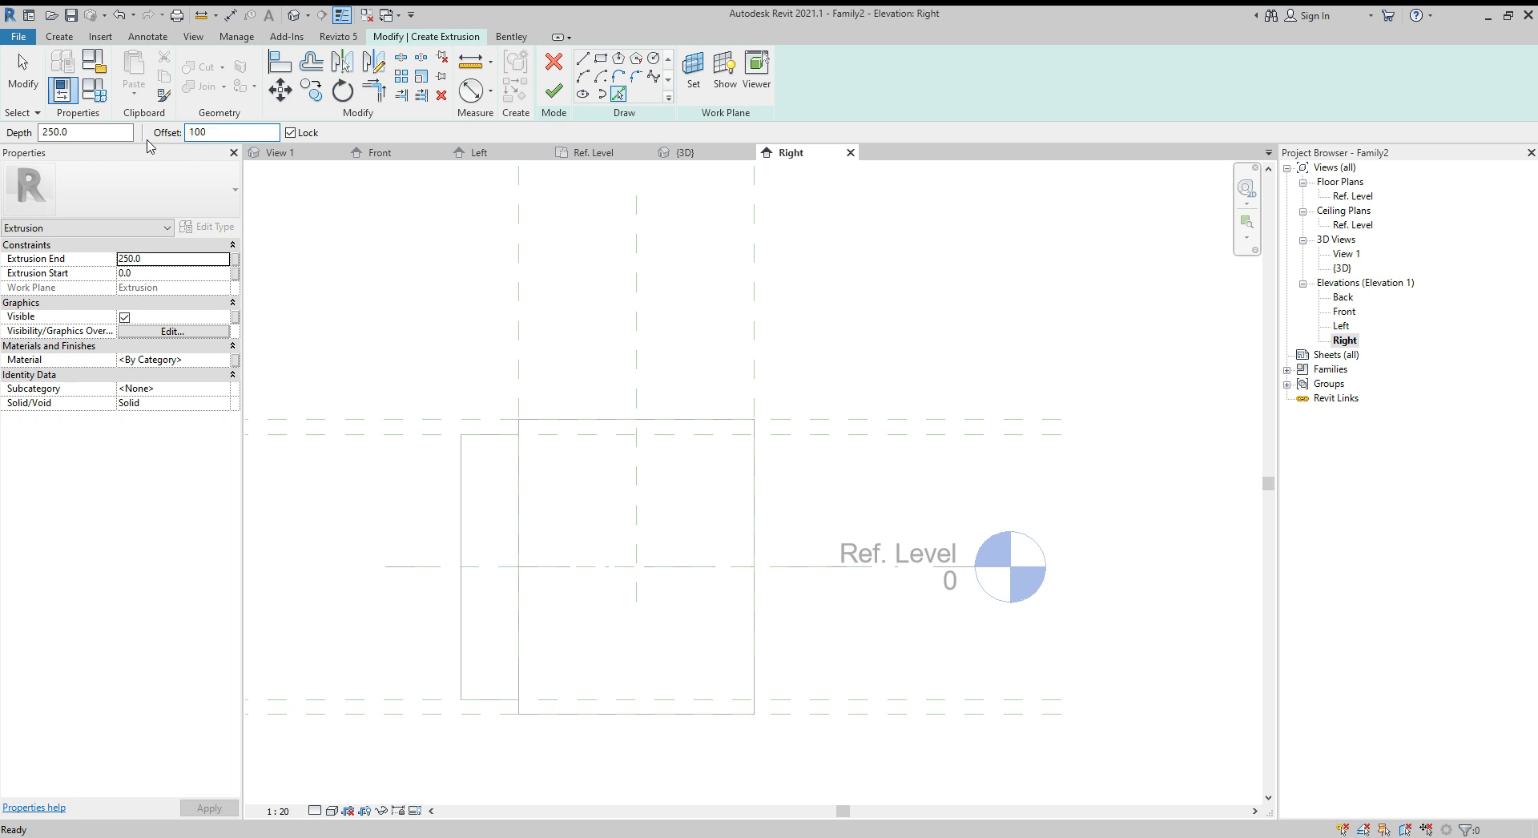
{"action": "key", "text": "Return"}
{"action": "left_click", "coordinate": [640, 401]}
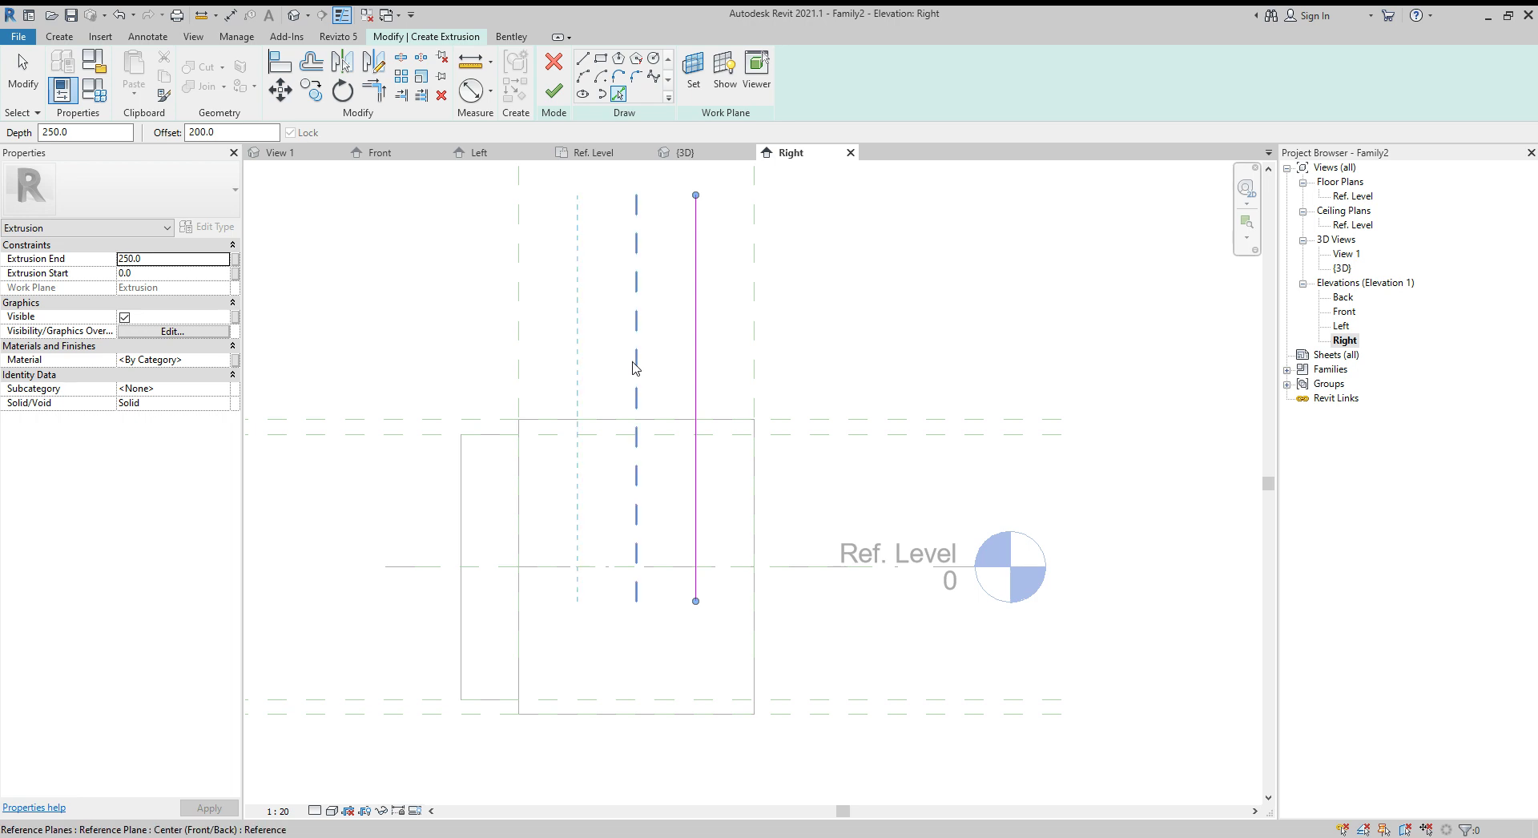
{"action": "left_click", "coordinate": [633, 363]}
{"action": "key", "text": "Escape"}
{"action": "middle_click_drag", "start_coordinate": [604, 374], "coordinate": [608, 401]}
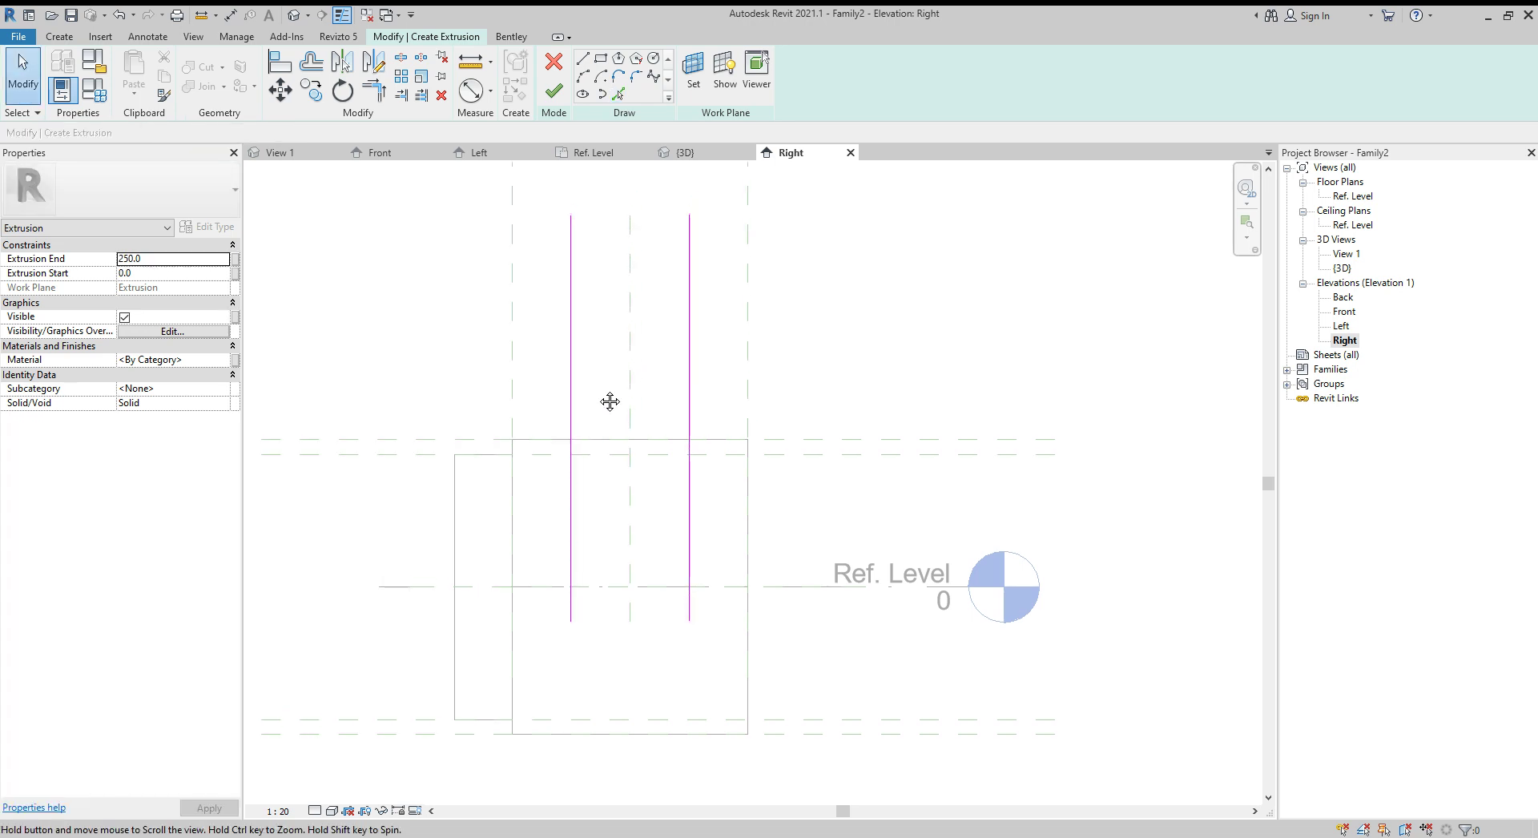
- Delete the two vertical sketch lines beside the Center (Front/Back) plane
{"action": "left_click", "coordinate": [692, 402]}
{"action": "key", "text": "Delete"}
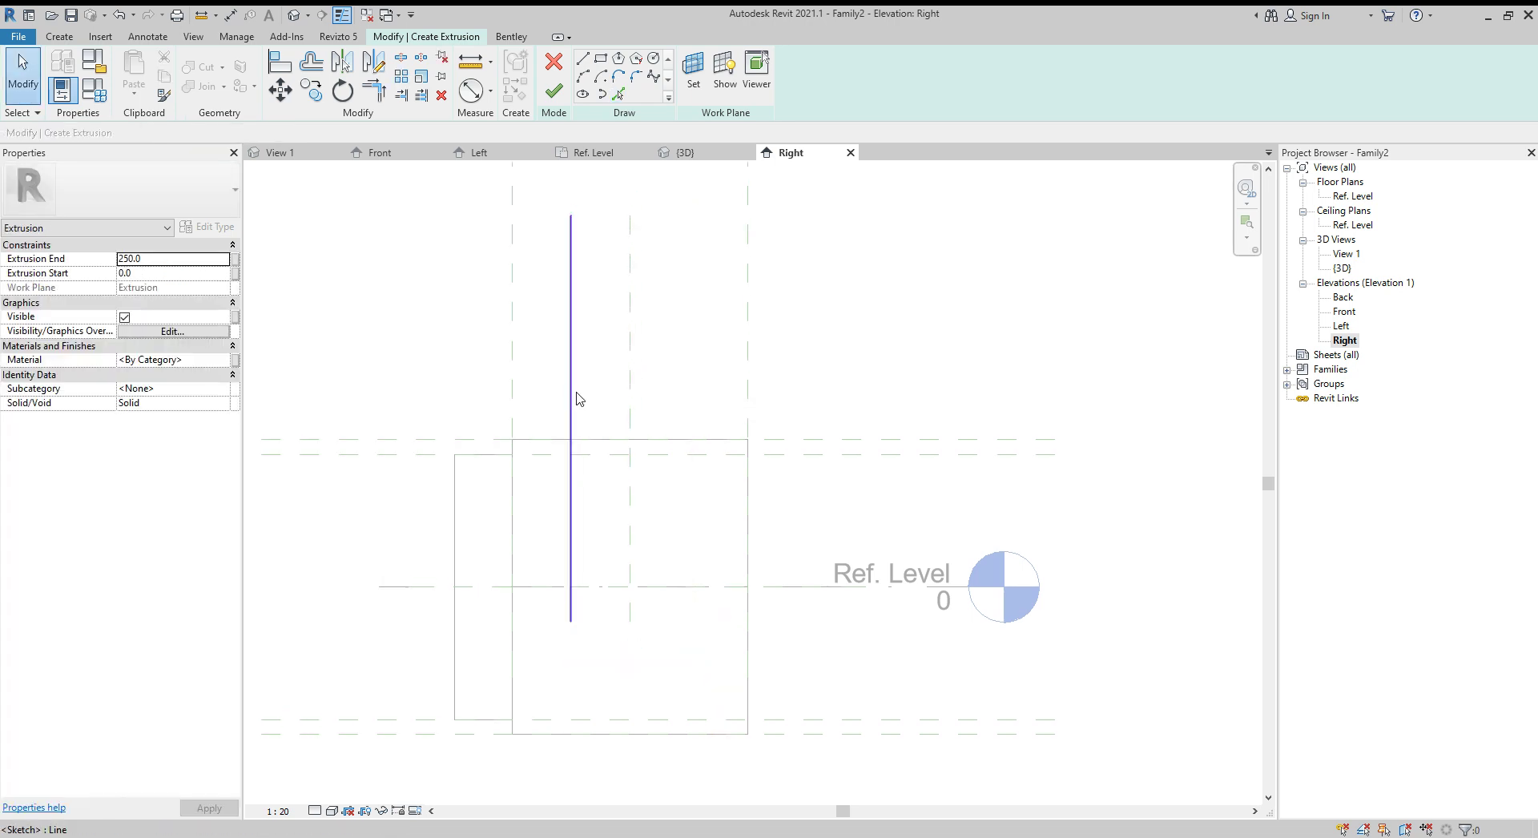
{"action": "left_click", "coordinate": [571, 395]}
{"action": "key", "text": "Delete"}
{"action": "left_click", "coordinate": [59, 36]}
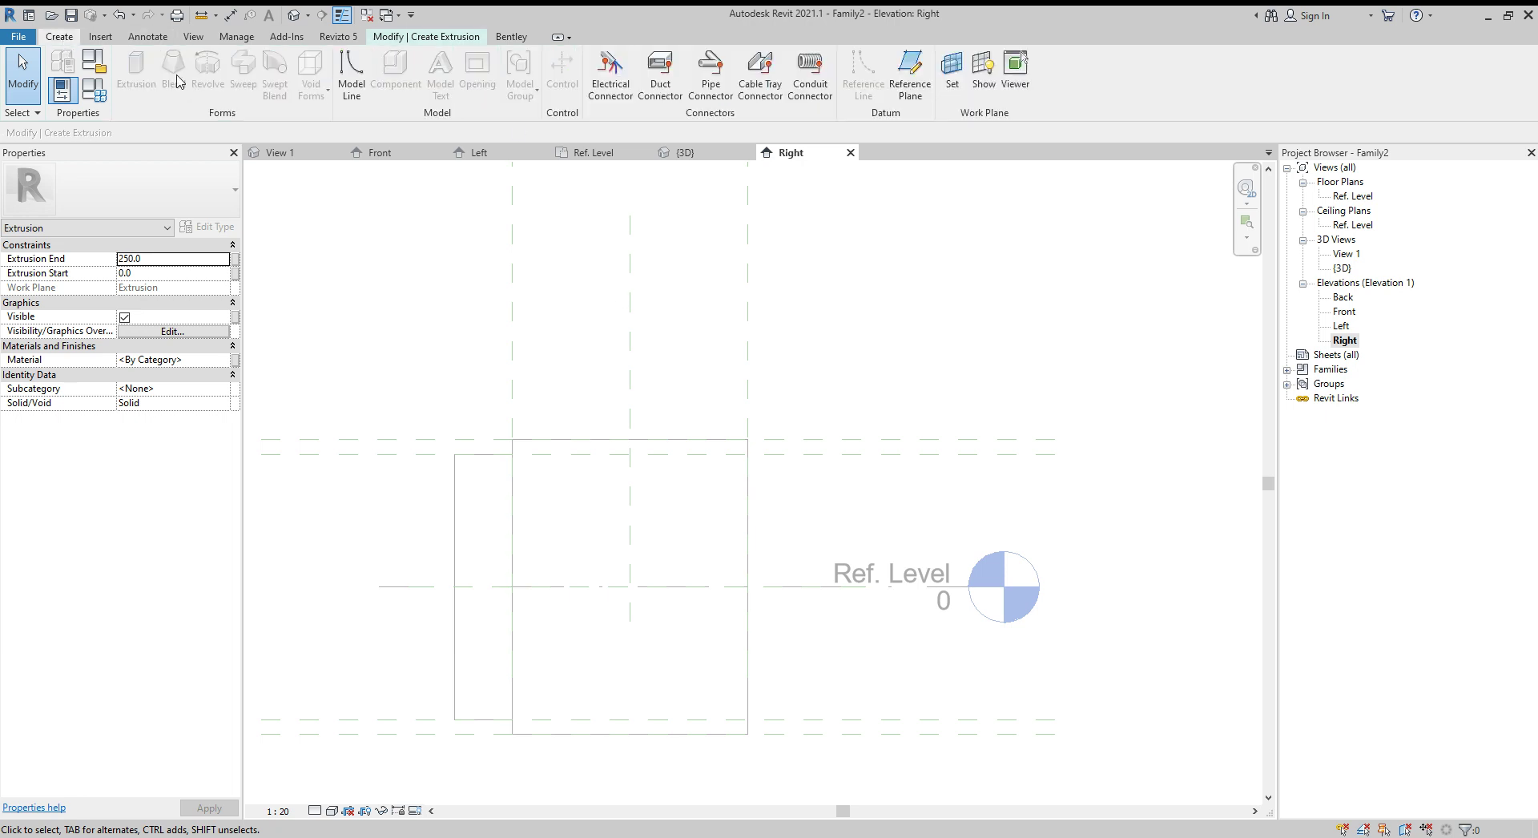
- Create vertical reference planes offset 200 mm to both sides of the Center (Front/Back) plane by picking lines
{"action": "left_click", "coordinate": [906, 74]}
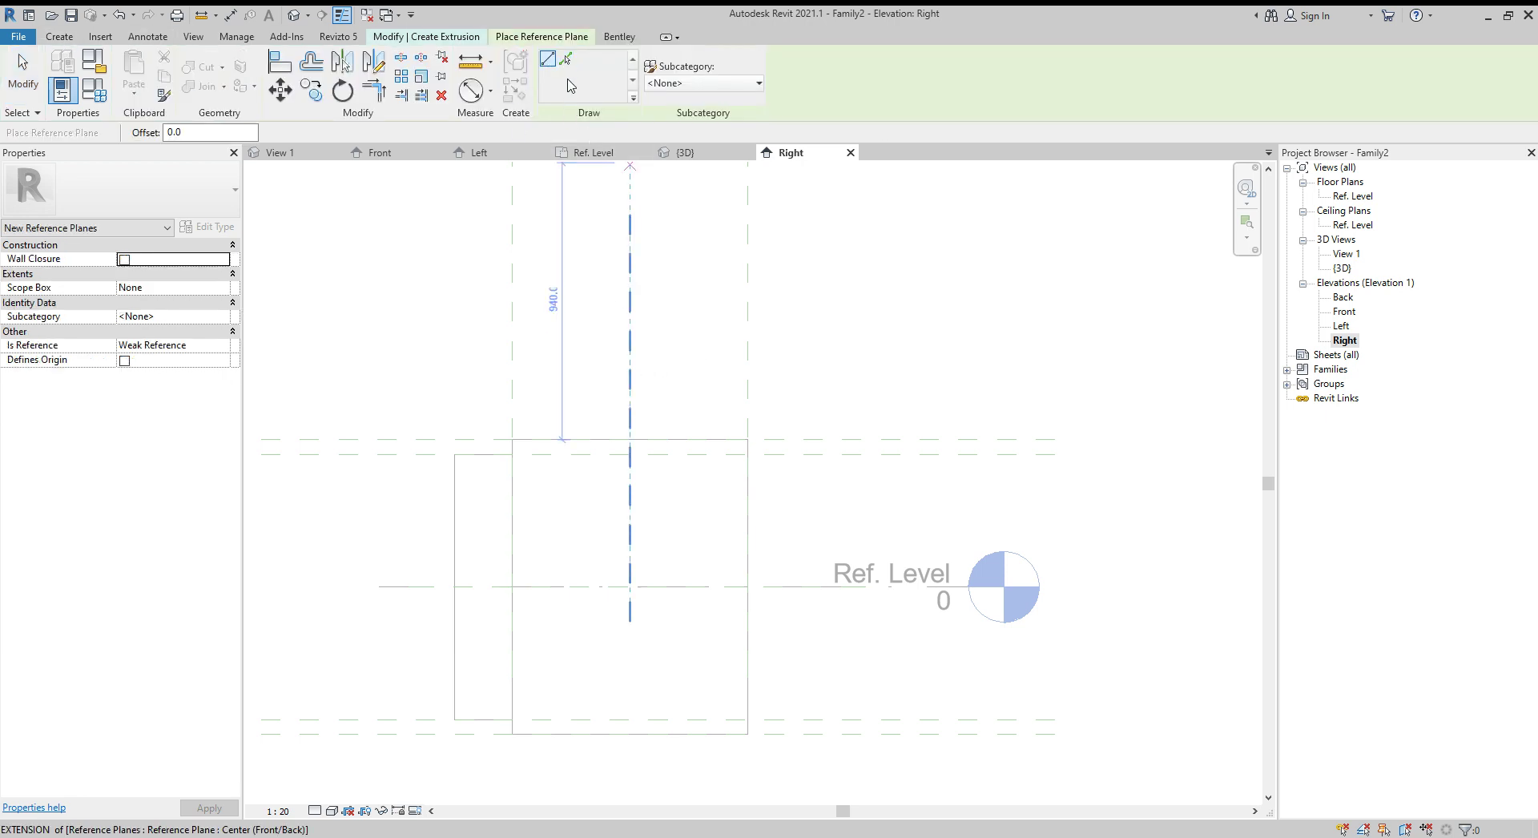
{"action": "double_click", "coordinate": [164, 132]}
{"action": "left_click", "coordinate": [566, 59]}
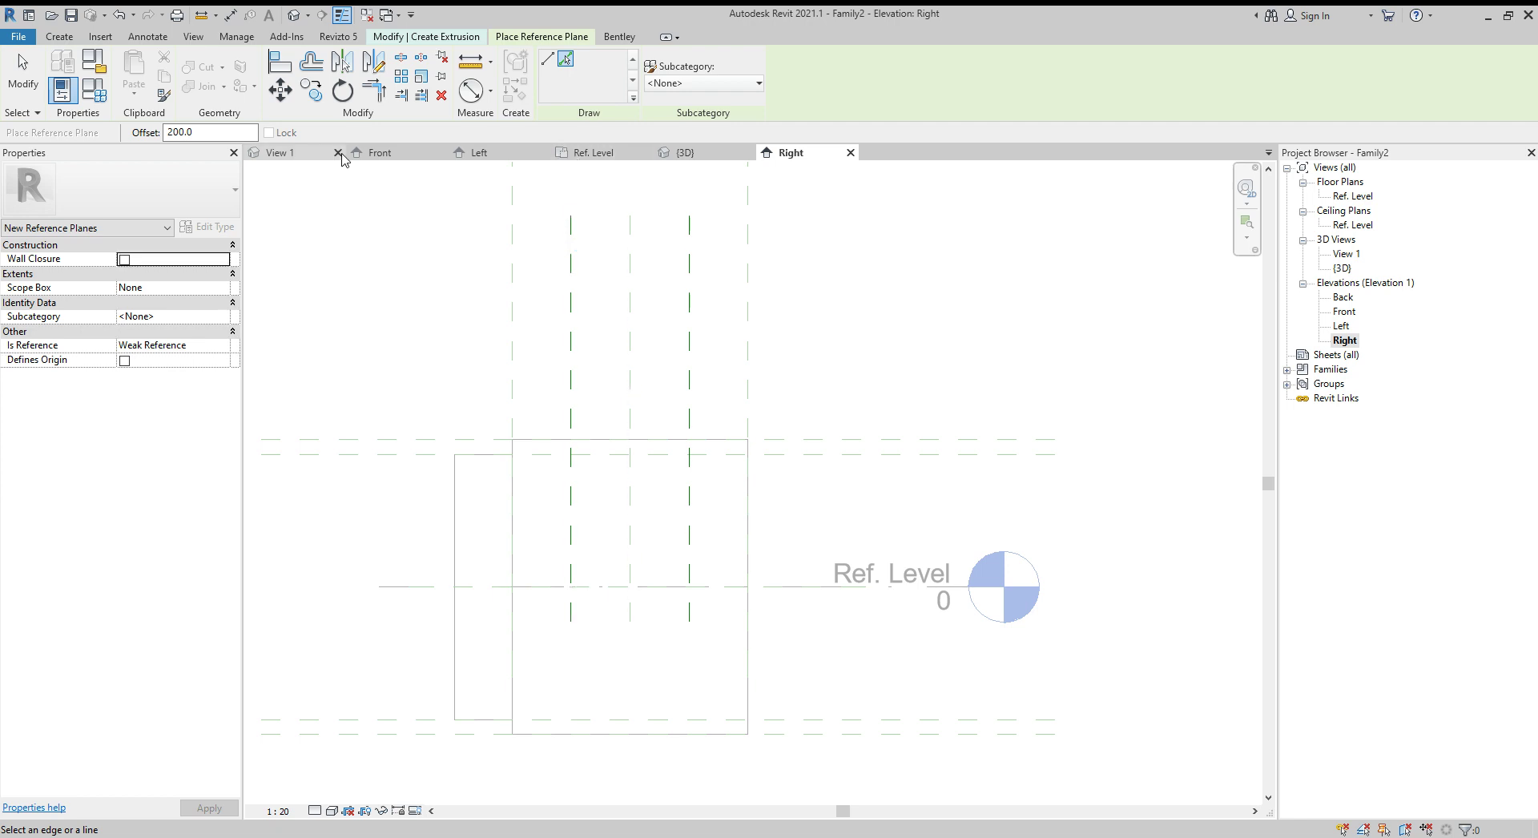
- Add an aligned dimension across the two new reference planes and the Center (Front/Back) plane and set it to equal spacing
{"action": "left_click", "coordinate": [490, 90]}
{"action": "left_click", "coordinate": [513, 120]}
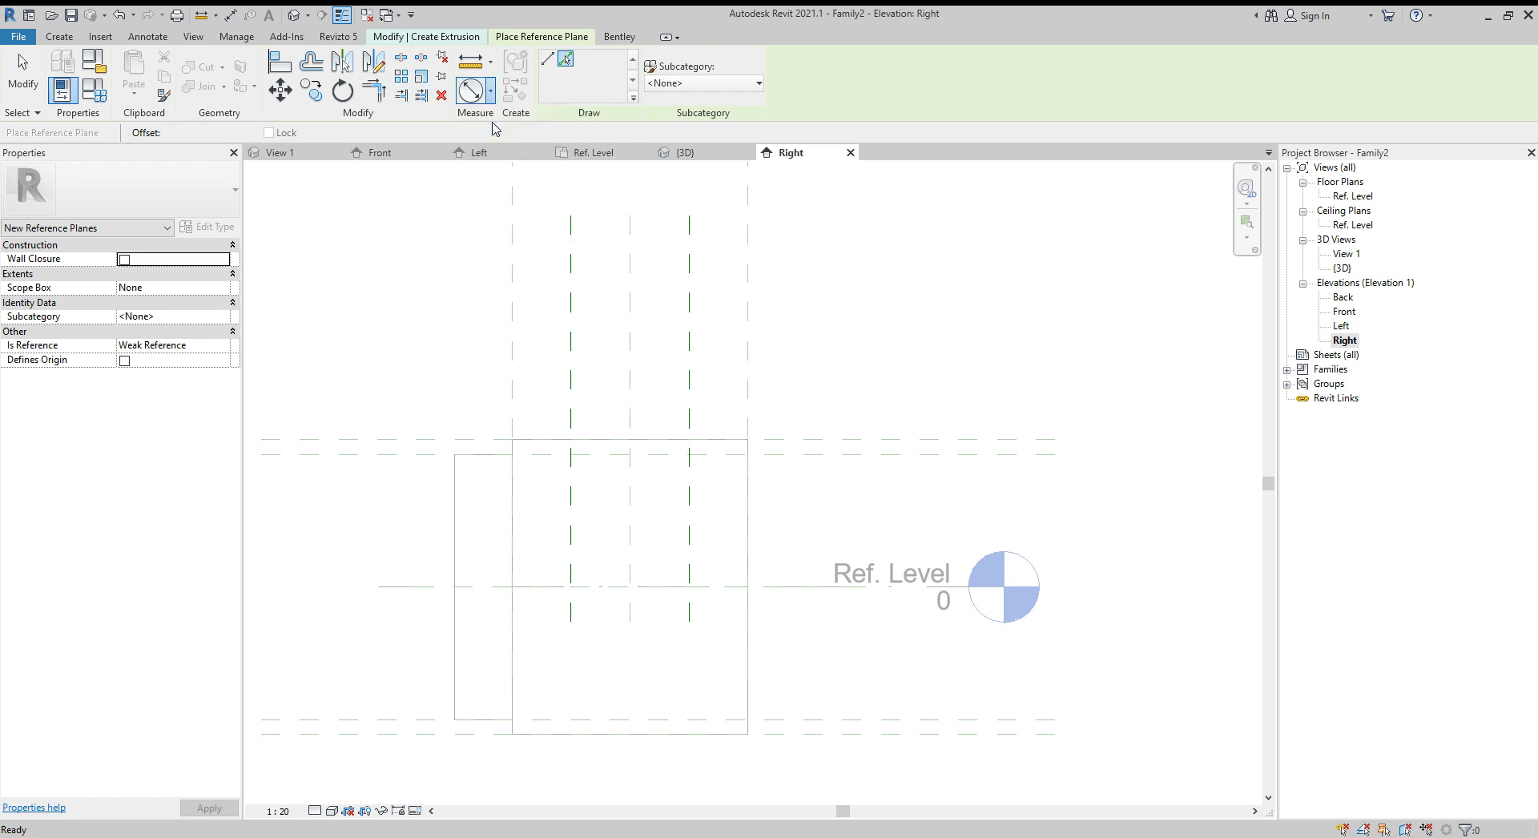
{"action": "left_click", "coordinate": [630, 422]}
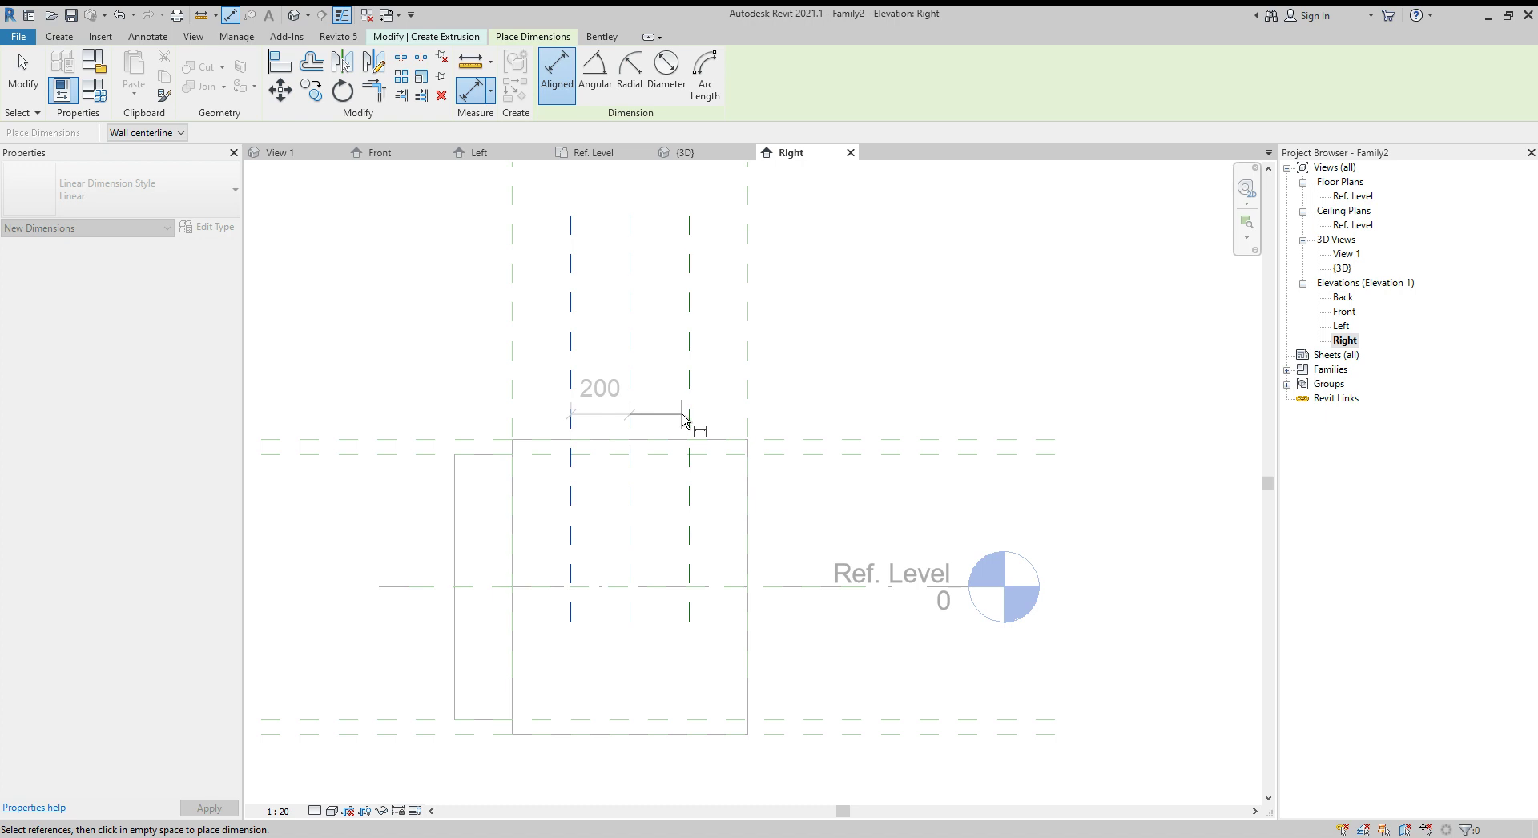
{"action": "left_click", "coordinate": [686, 422]}
{"action": "left_click", "coordinate": [655, 378]}
{"action": "left_click", "coordinate": [629, 302]}
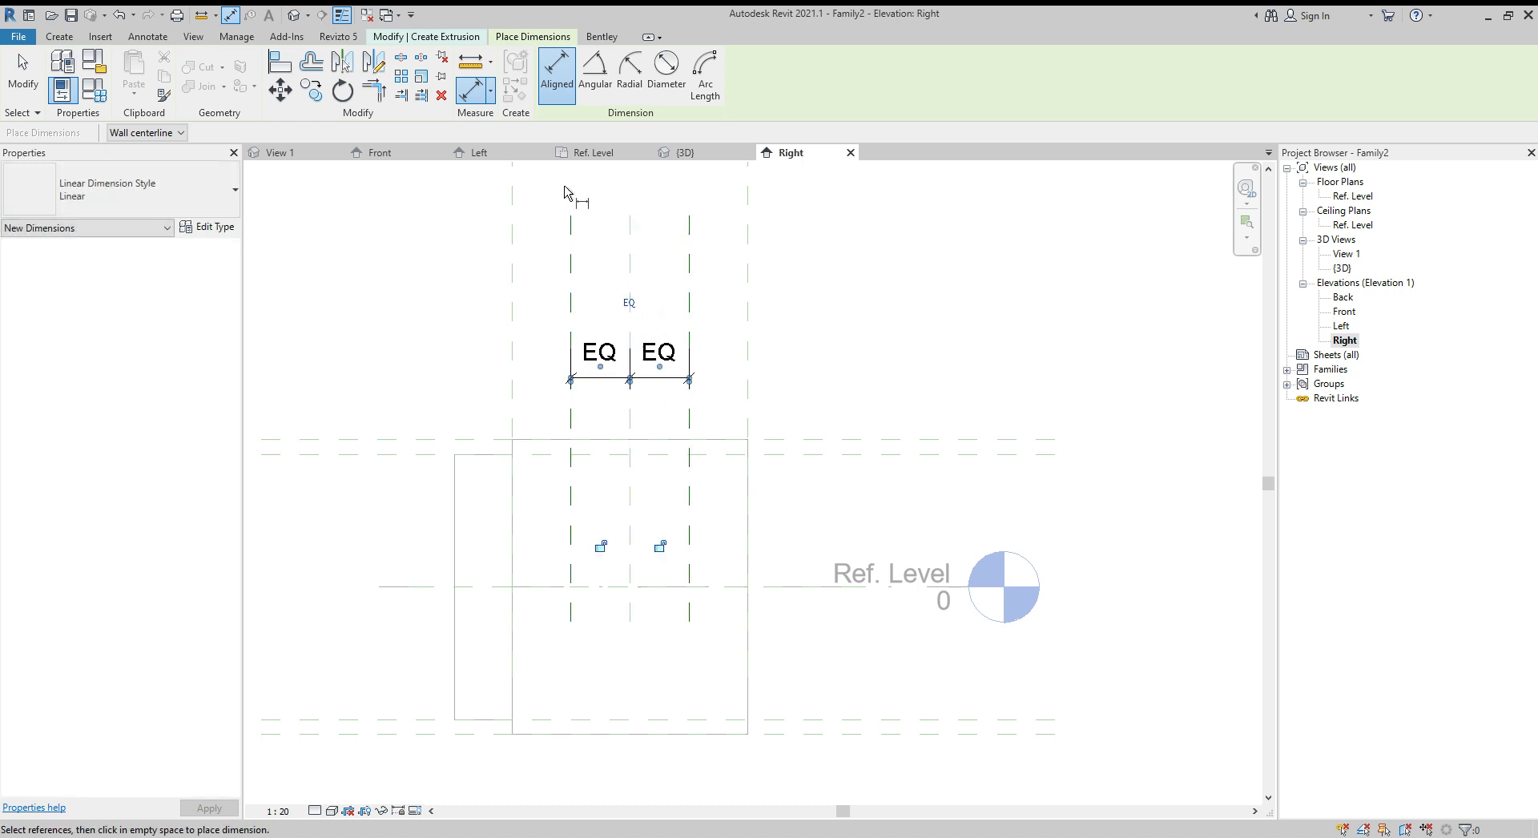
- Add an overall aligned dimension between the two outer reference planes, above the EQ dimension
{"action": "left_click", "coordinate": [571, 308]}
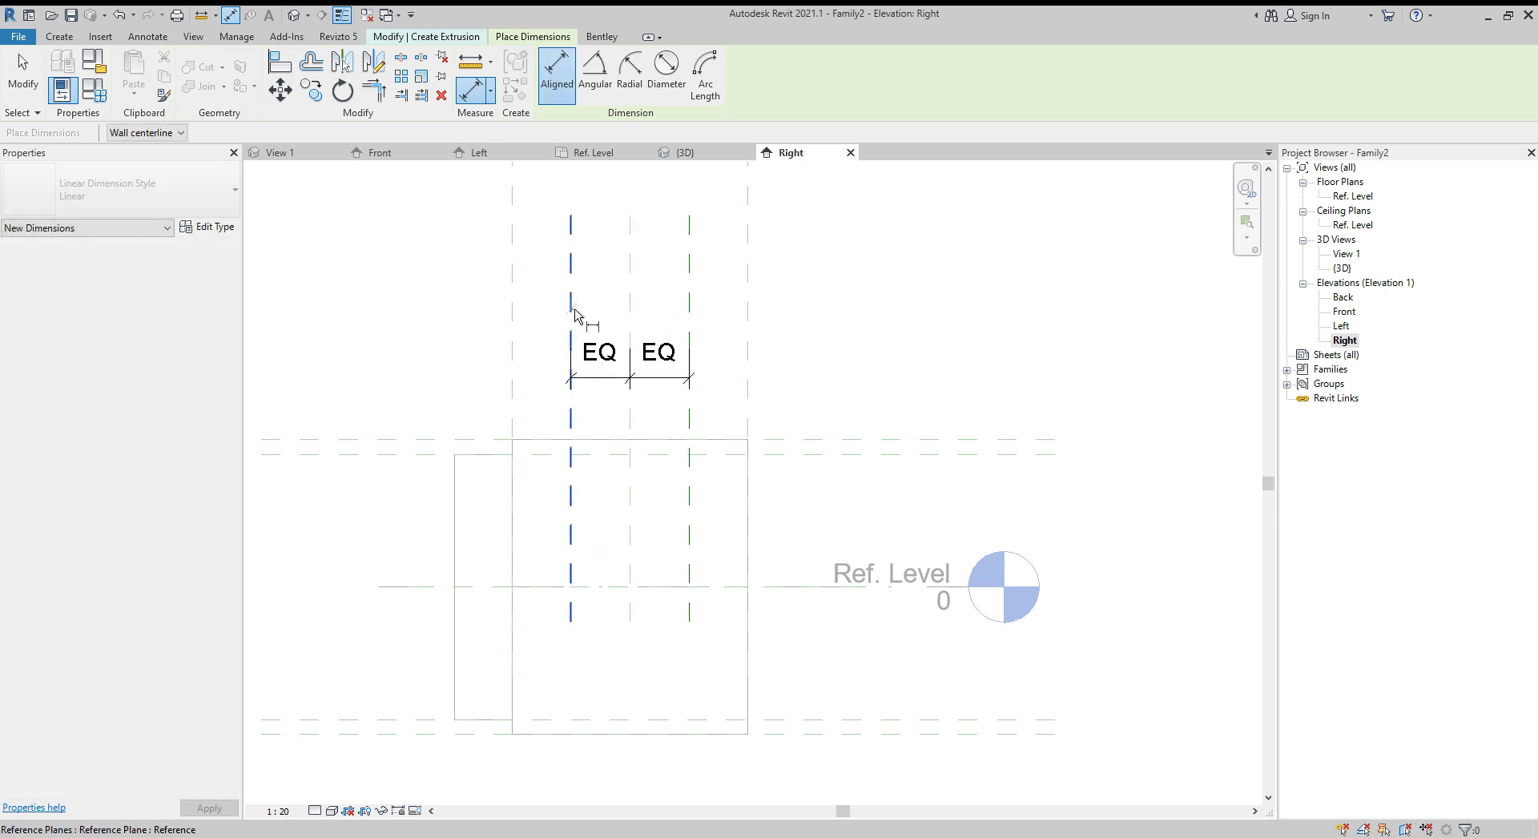
{"action": "left_click", "coordinate": [684, 315]}
{"action": "left_click", "coordinate": [677, 303]}
{"action": "key", "text": "Escape"}
{"action": "key", "text": "Escape"}
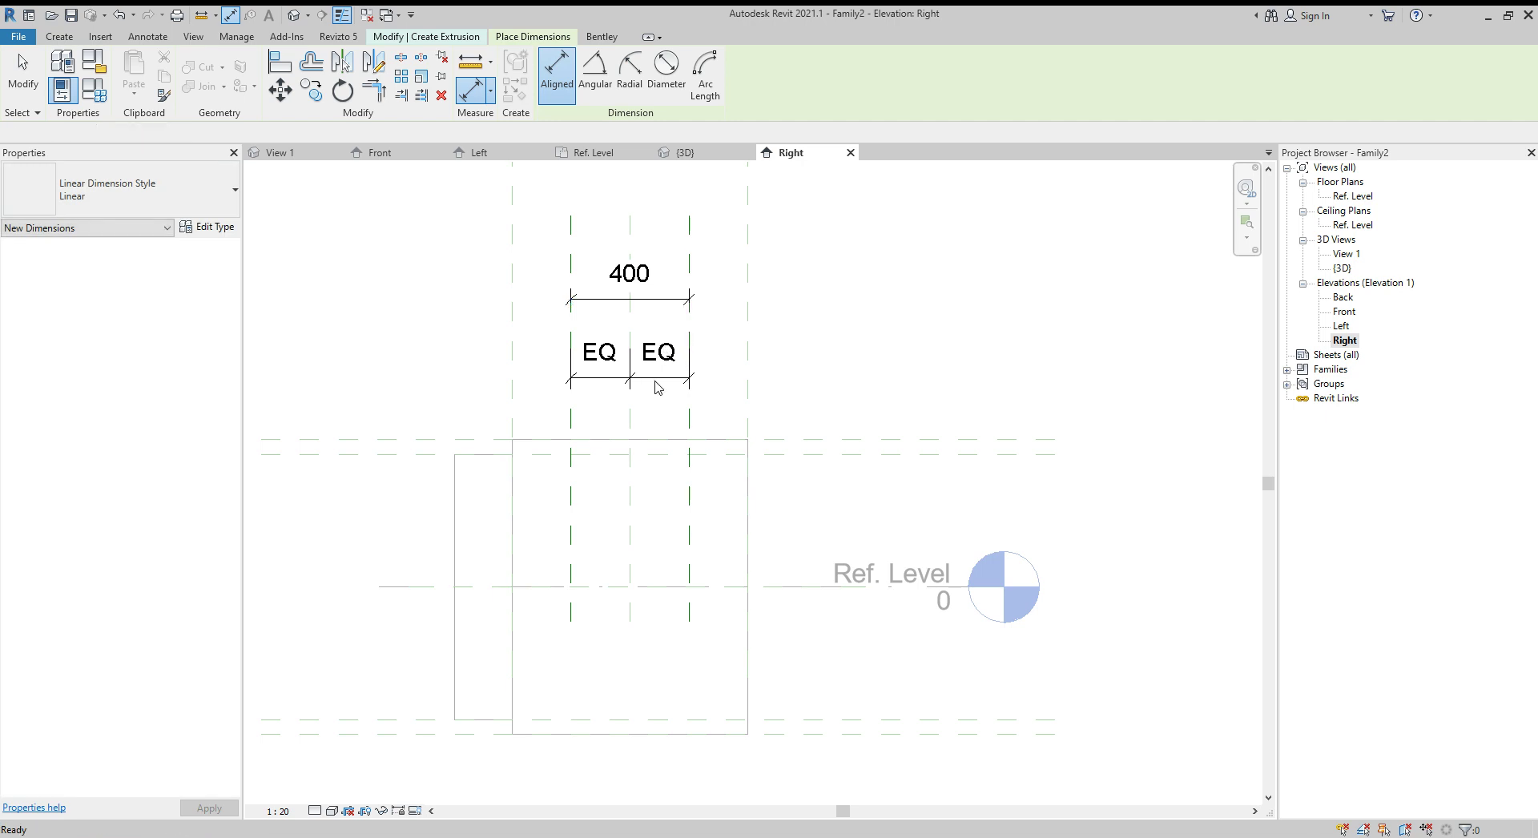
{"action": "left_click", "coordinate": [647, 380]}
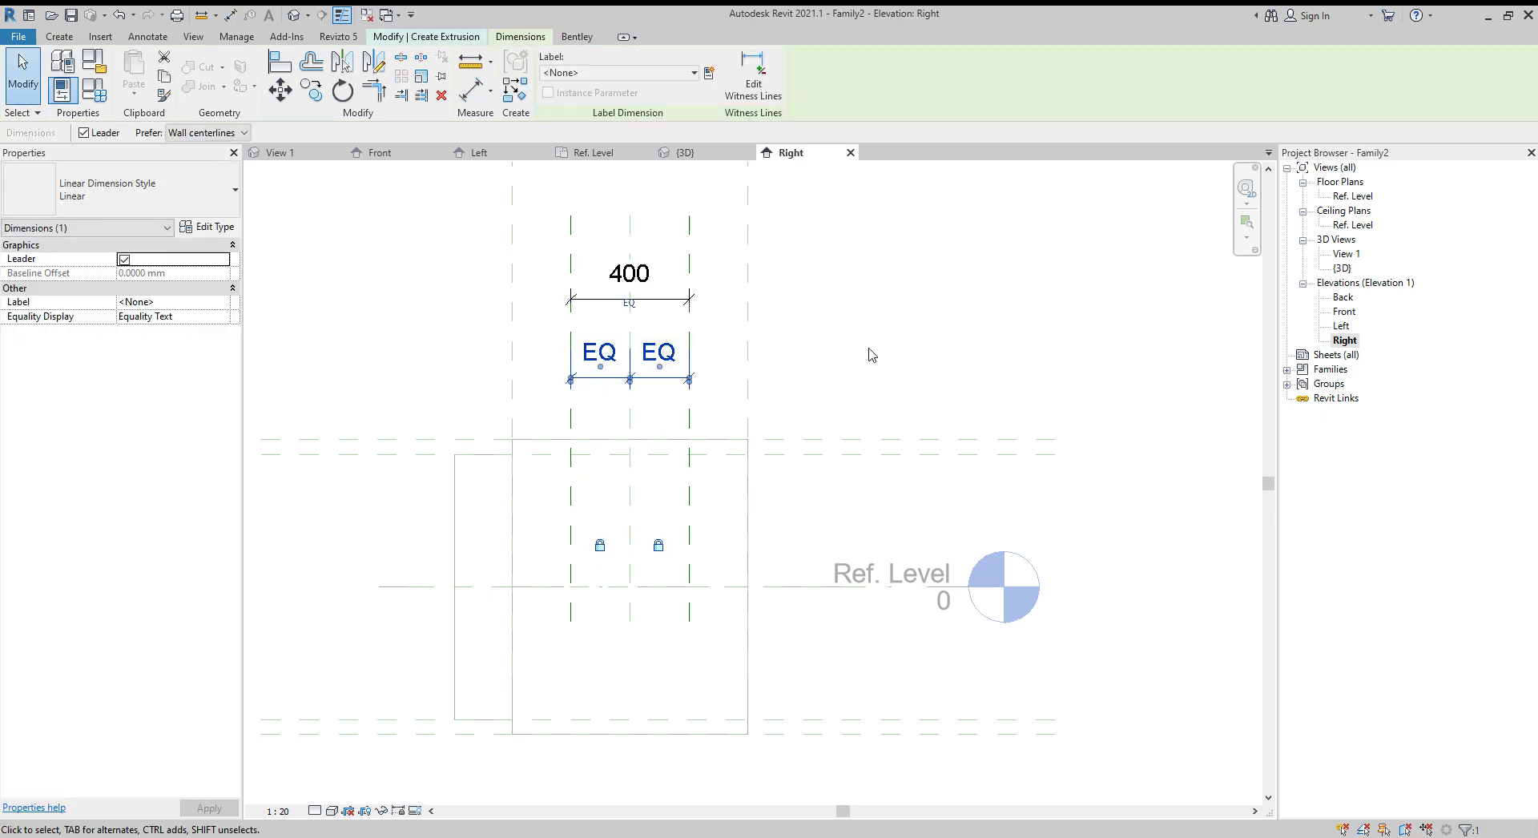
{"action": "left_click", "coordinate": [815, 366]}
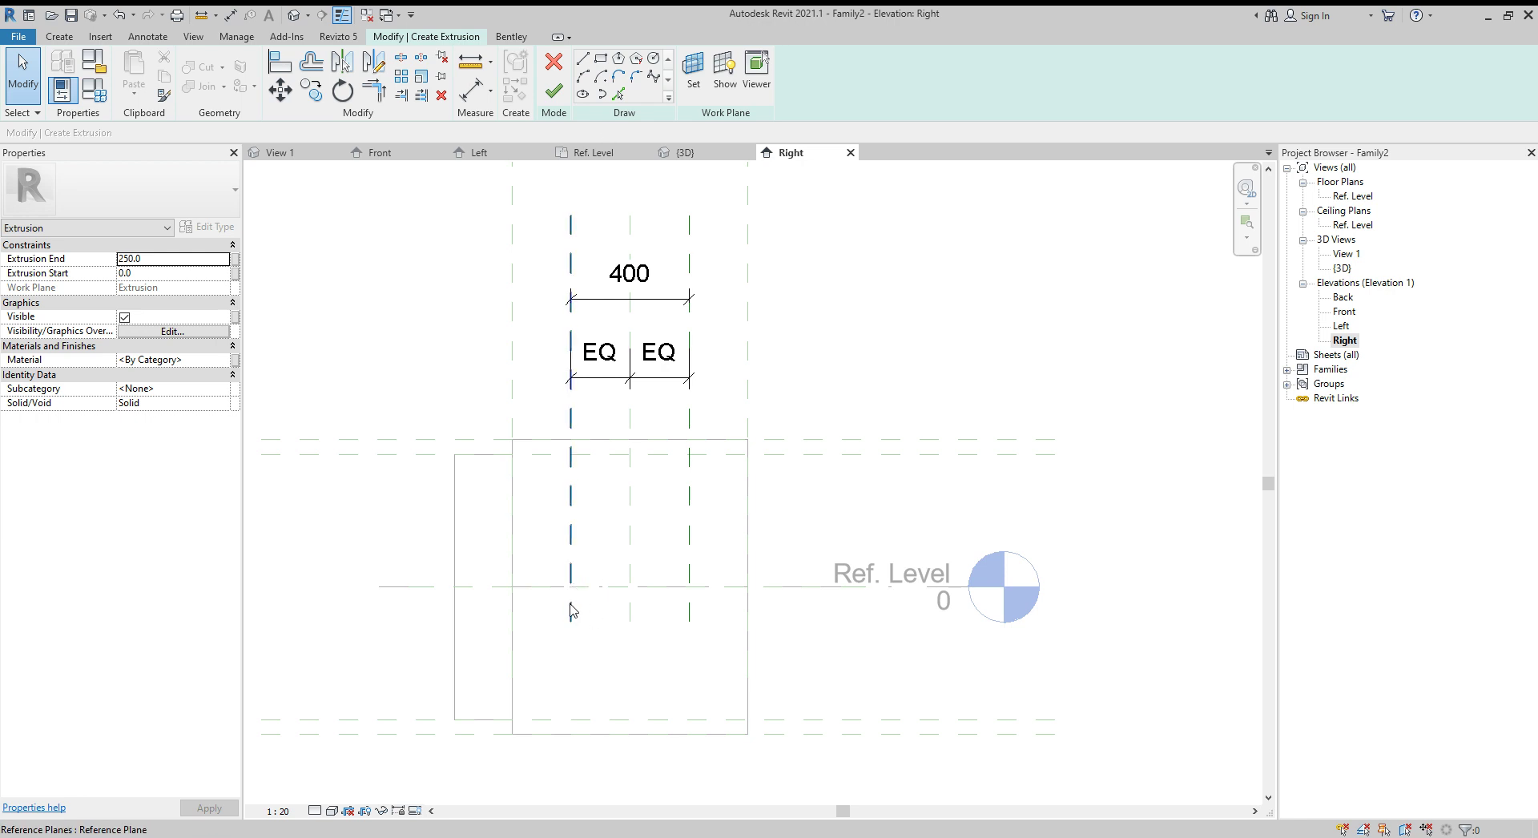
- Sketch two circles with a 50 mm radius where the new reference planes cross the Ref. Level line
{"action": "left_click", "coordinate": [654, 63]}
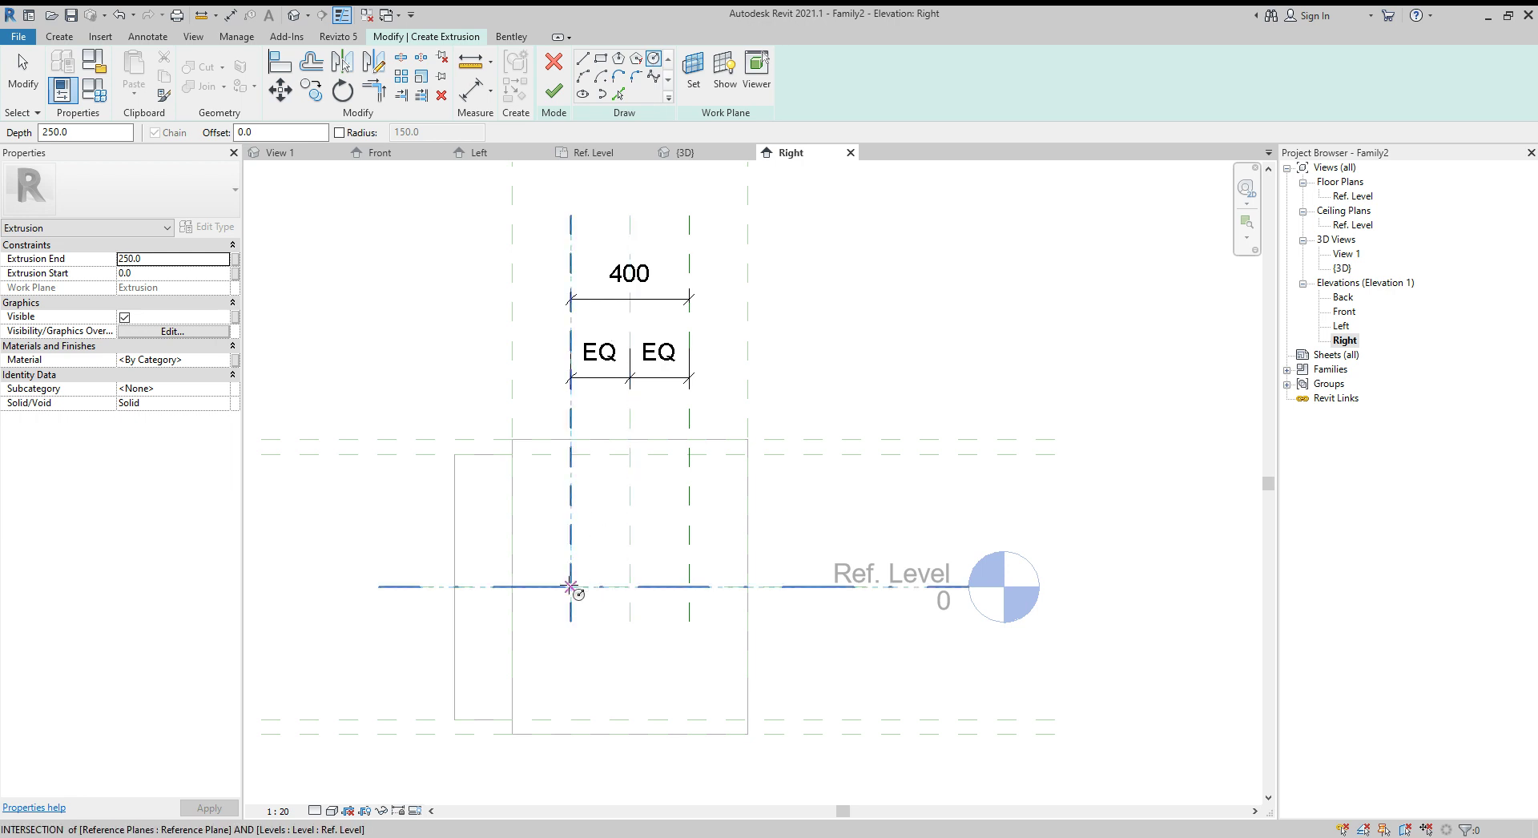
{"action": "left_click", "coordinate": [338, 133]}
{"action": "left_click", "coordinate": [393, 133]}
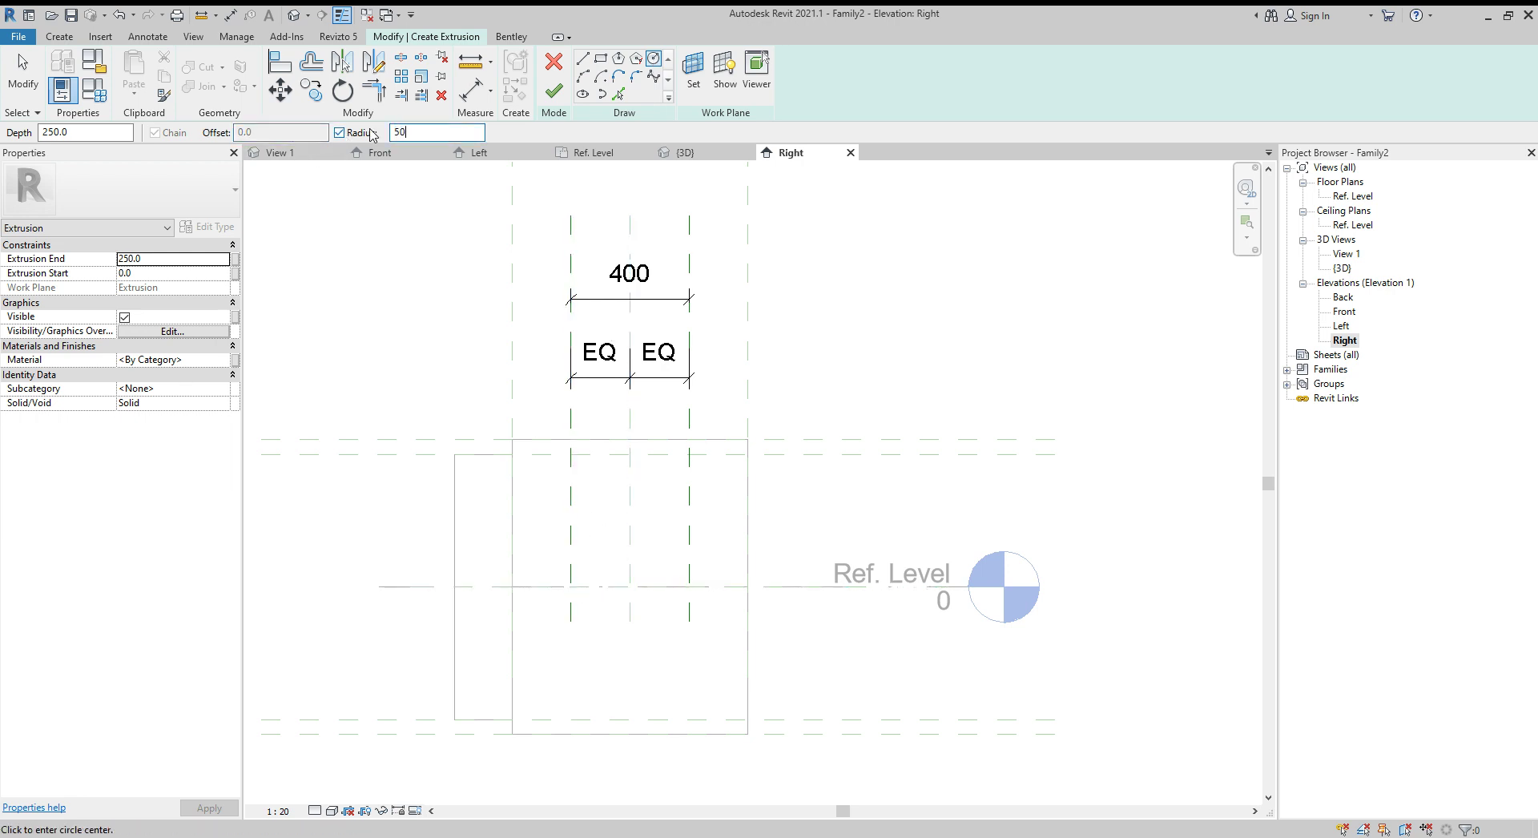
{"action": "left_click", "coordinate": [571, 586]}
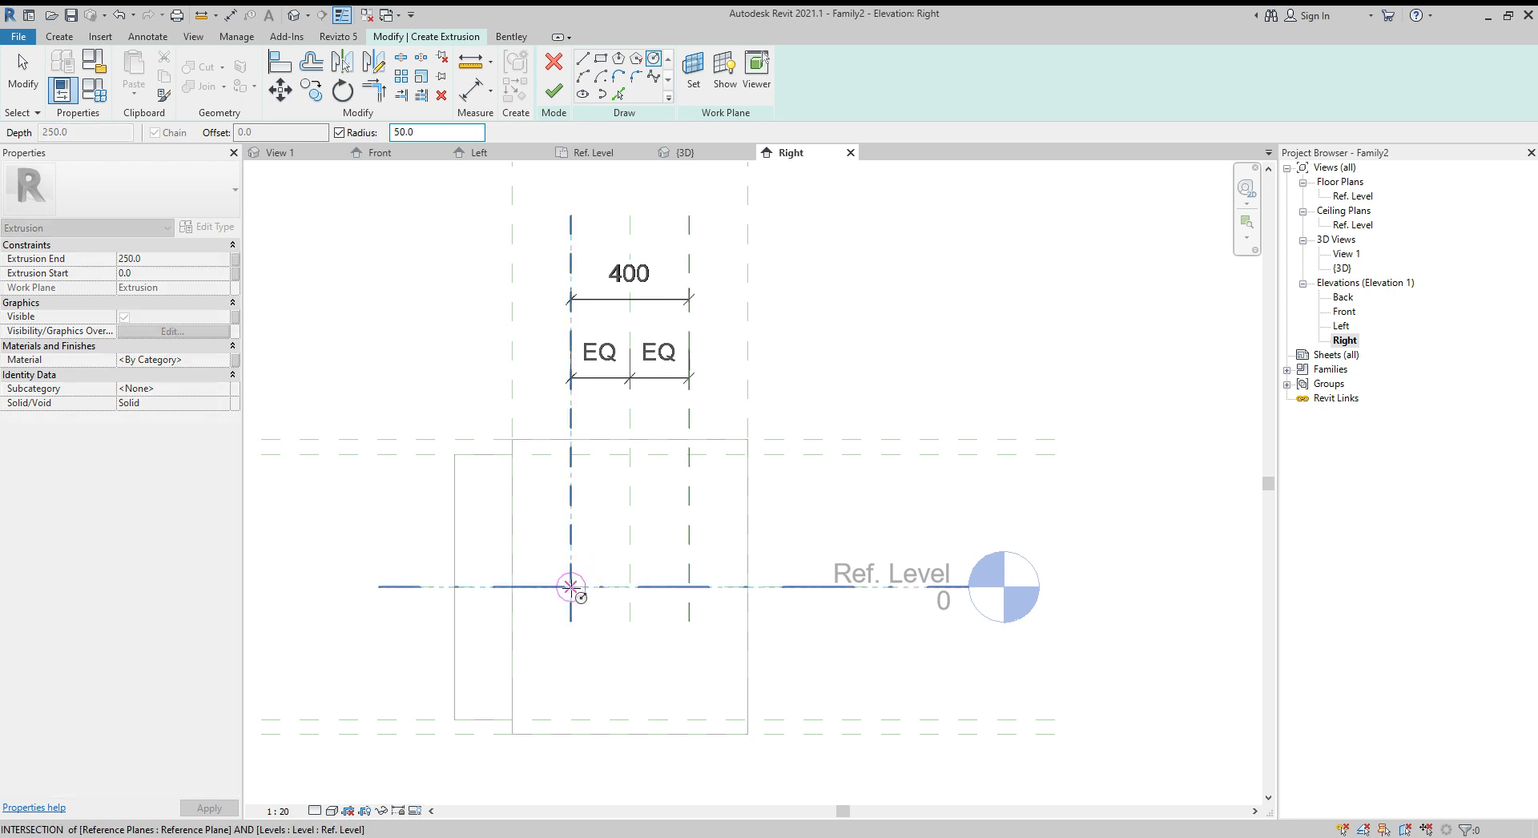
{"action": "left_click", "coordinate": [689, 586]}
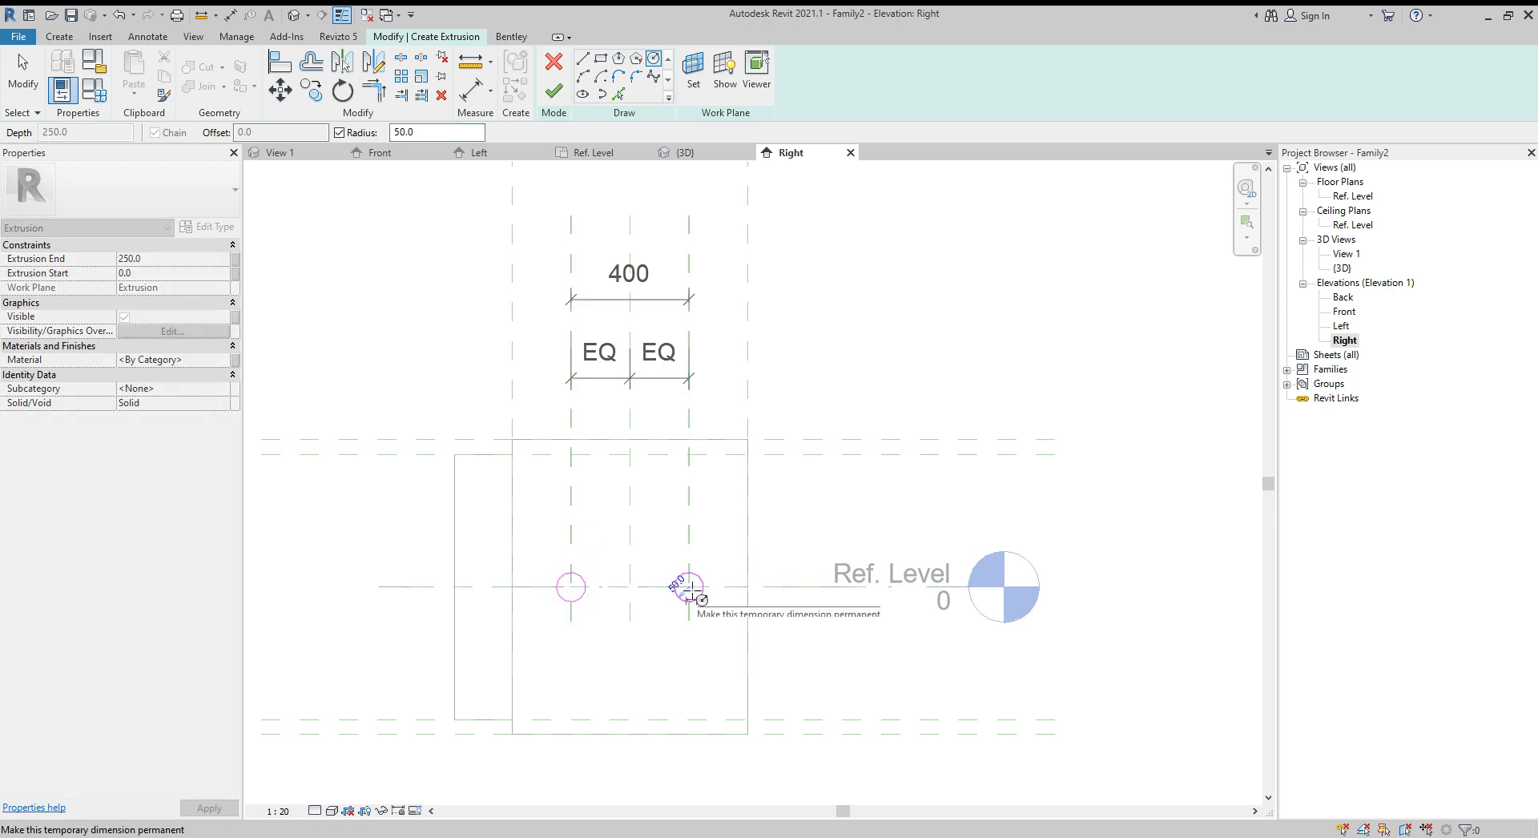
{"action": "key", "text": "Escape"}
- Make the center marks of both sketched circles visible
{"action": "scroll", "coordinate": [569, 596], "scroll_direction": "up", "scroll_amount": 4}
{"action": "scroll", "coordinate": [583, 602], "scroll_direction": "up", "scroll_amount": 1}
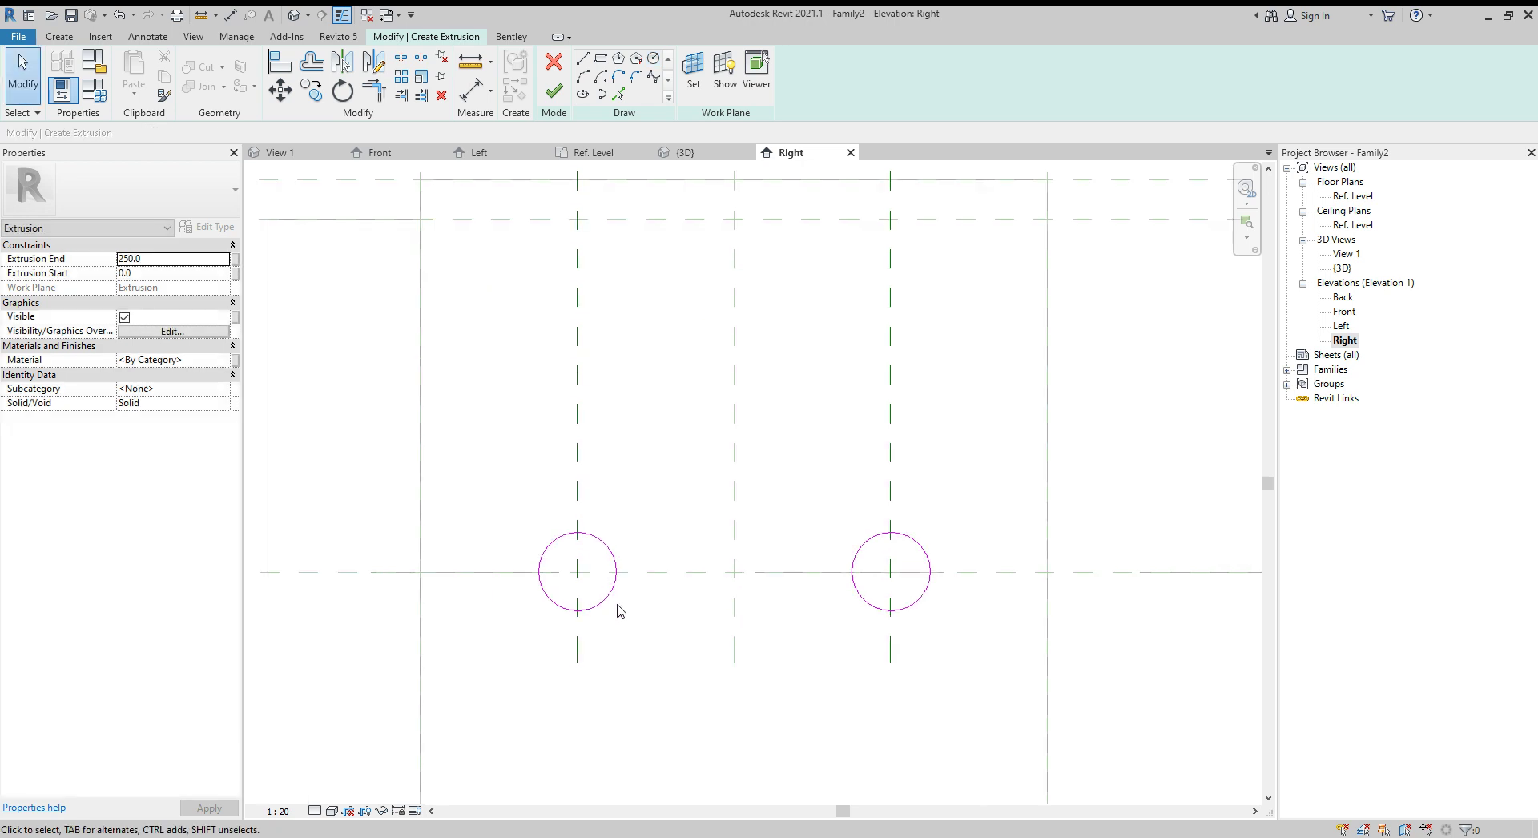
{"action": "left_click", "coordinate": [604, 599]}
{"action": "left_click", "coordinate": [898, 608], "text": "ctrl"}
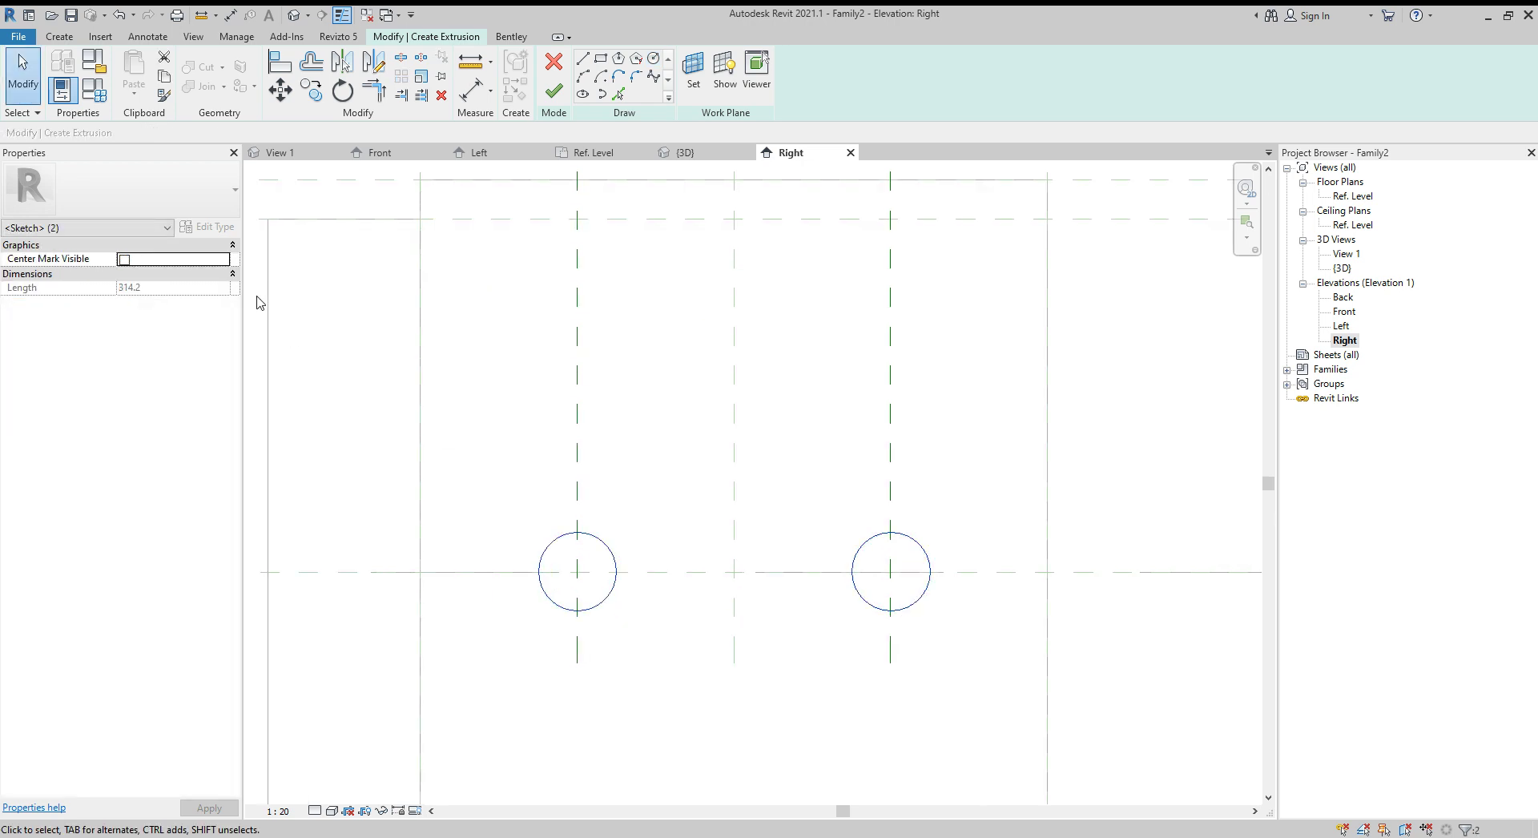
{"action": "left_click", "coordinate": [670, 719]}
- Align the left circle's center mark with the Ref. Level line and its vertical reference plane
{"action": "scroll", "coordinate": [611, 632], "scroll_direction": "up", "scroll_amount": 1}
{"action": "key", "text": "l"}
{"action": "left_click", "coordinate": [633, 572]}
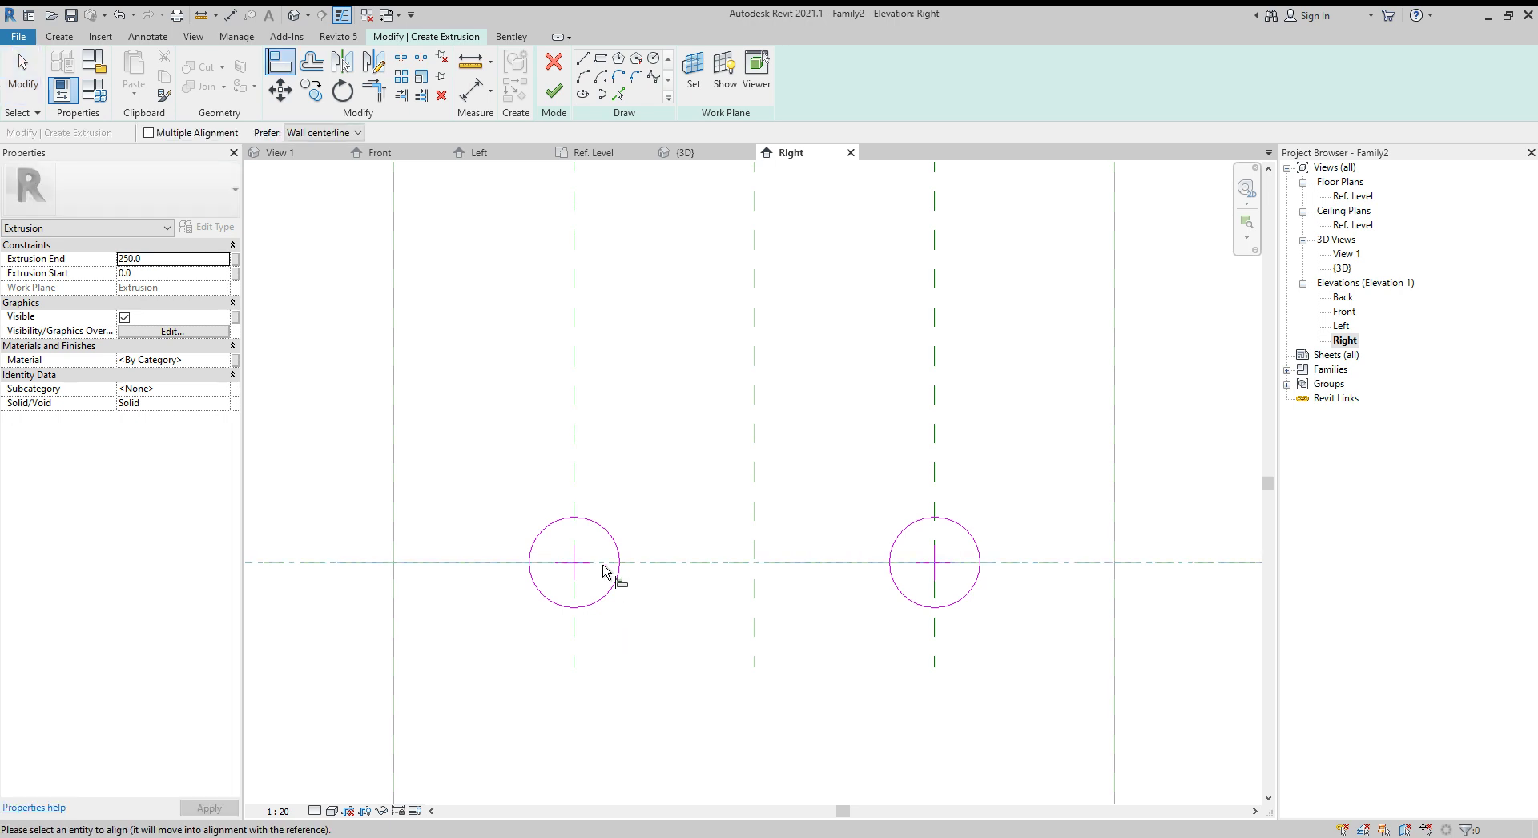
{"action": "scroll", "coordinate": [601, 577], "scroll_direction": "up", "scroll_amount": 1}
{"action": "left_click", "coordinate": [585, 570]}
{"action": "left_click", "coordinate": [564, 454]}
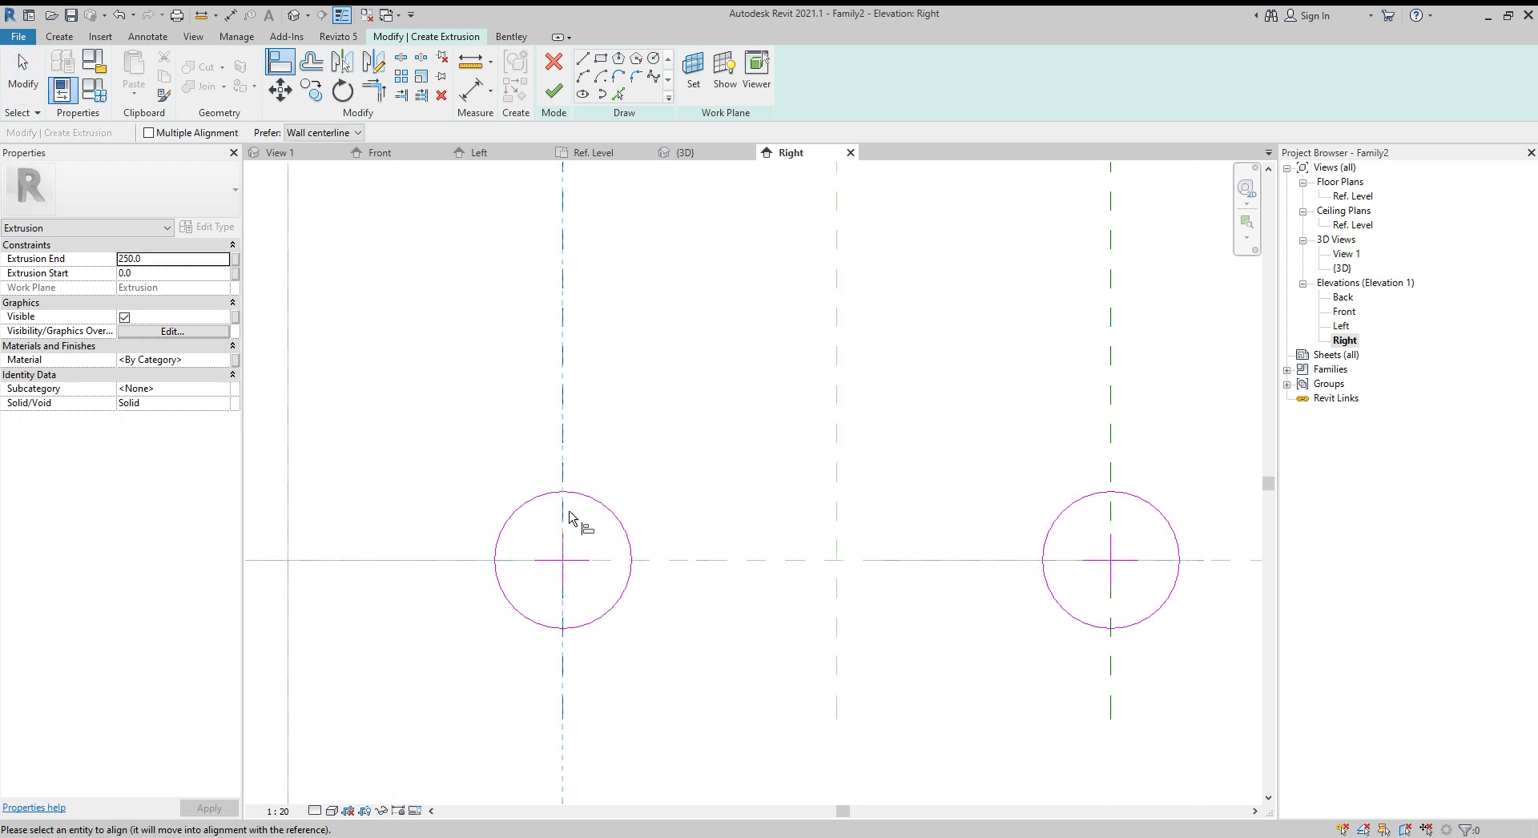
{"action": "left_click", "coordinate": [577, 559]}
- Align the right circle's center mark with the Ref. Level line and its vertical reference plane
{"action": "middle_click_drag", "start_coordinate": [965, 622], "coordinate": [614, 566]}
{"action": "left_click", "coordinate": [882, 506]}
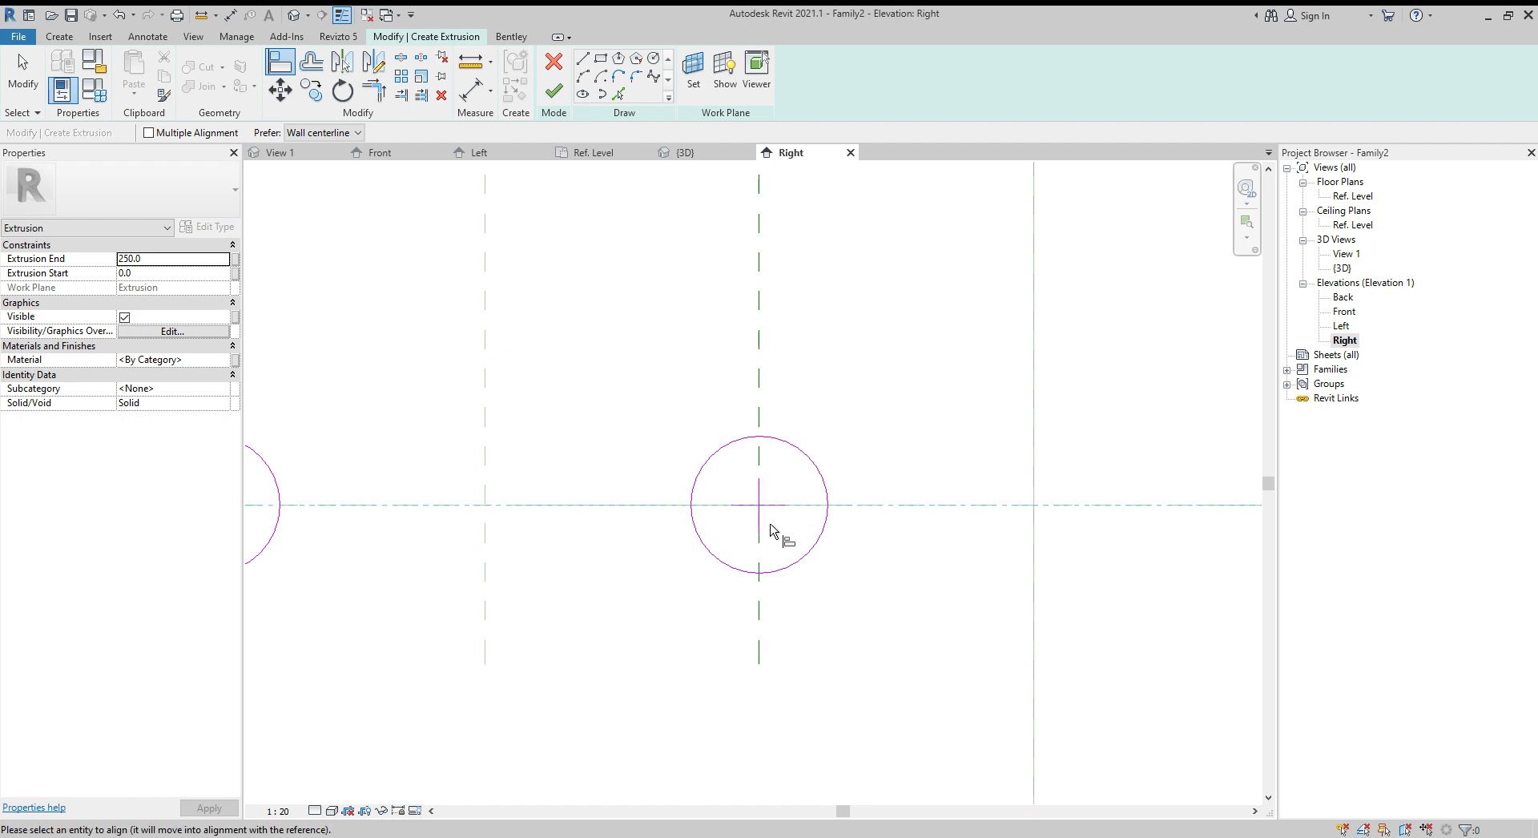
{"action": "left_click", "coordinate": [774, 528]}
{"action": "left_click", "coordinate": [756, 453]}
{"action": "left_click", "coordinate": [765, 486]}
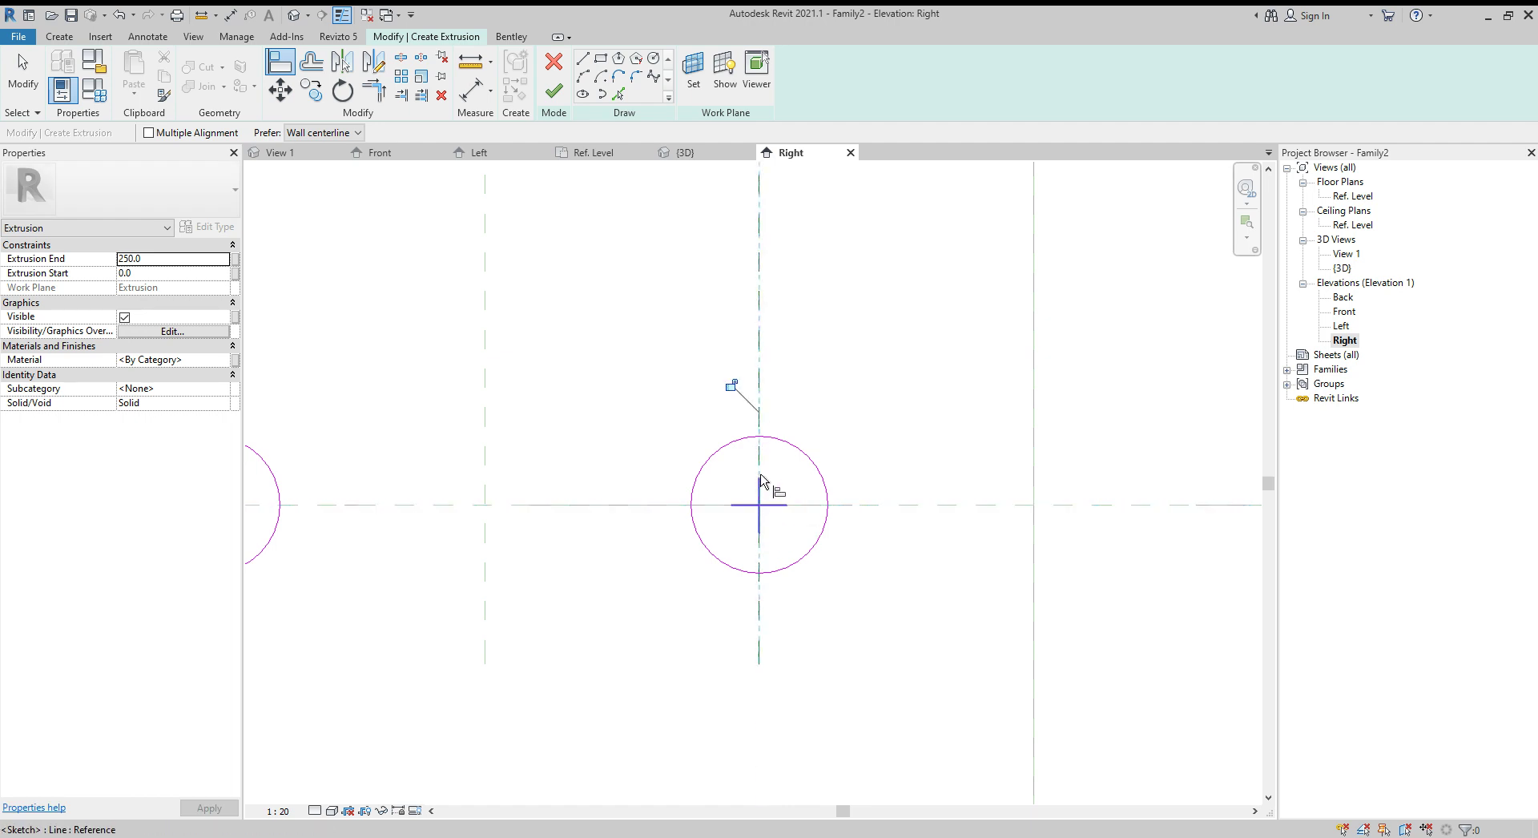
{"action": "scroll", "coordinate": [865, 536], "scroll_direction": "down", "scroll_amount": 2}
{"action": "key", "text": "Escape"}
{"action": "key", "text": "Escape"}
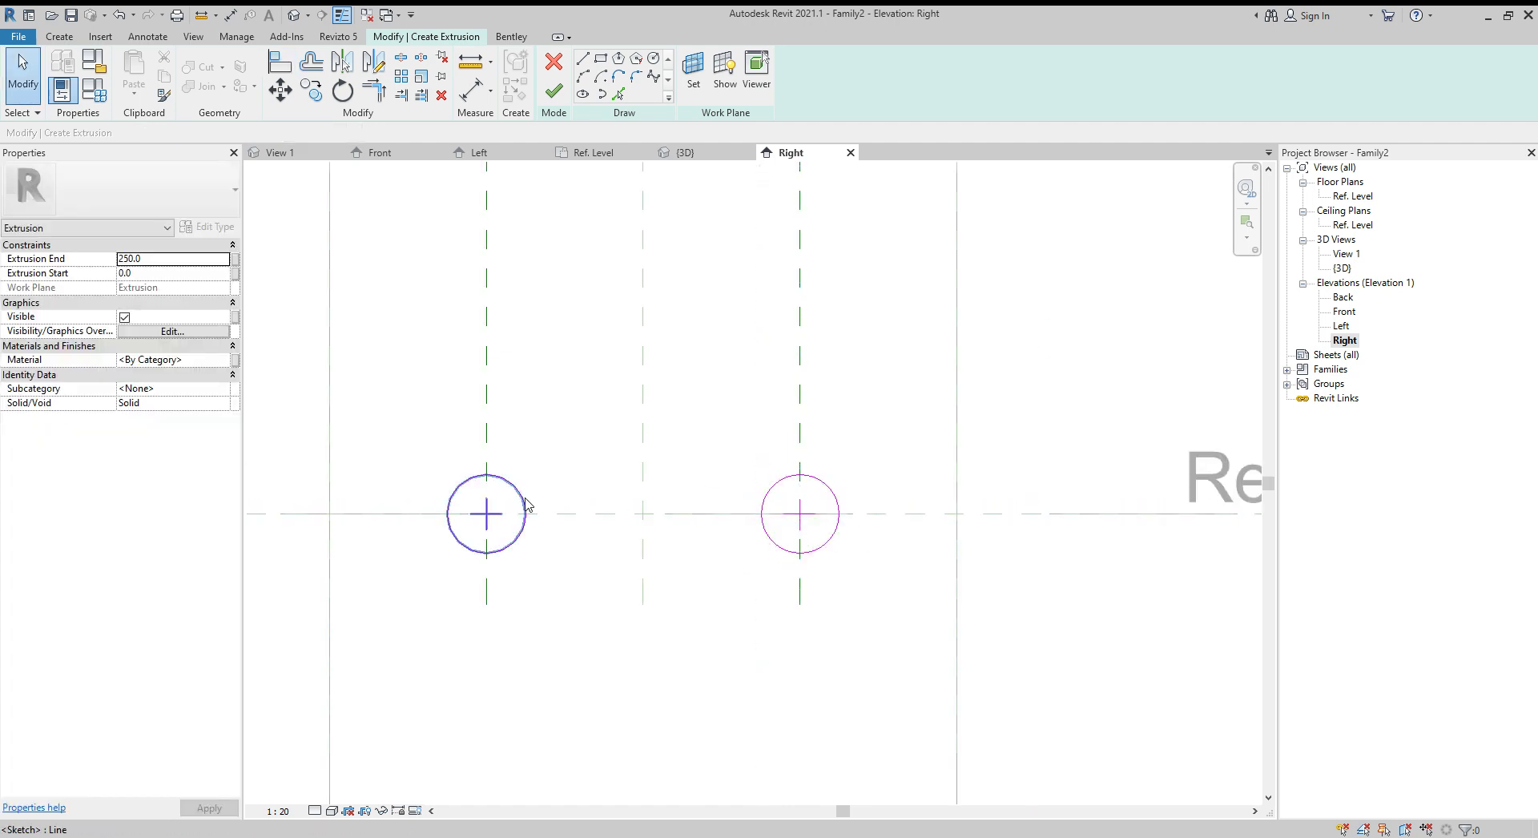
- Add a diameter dimension to each of the two sketched circles
{"action": "left_click", "coordinate": [526, 511]}
{"action": "left_click", "coordinate": [575, 590]}
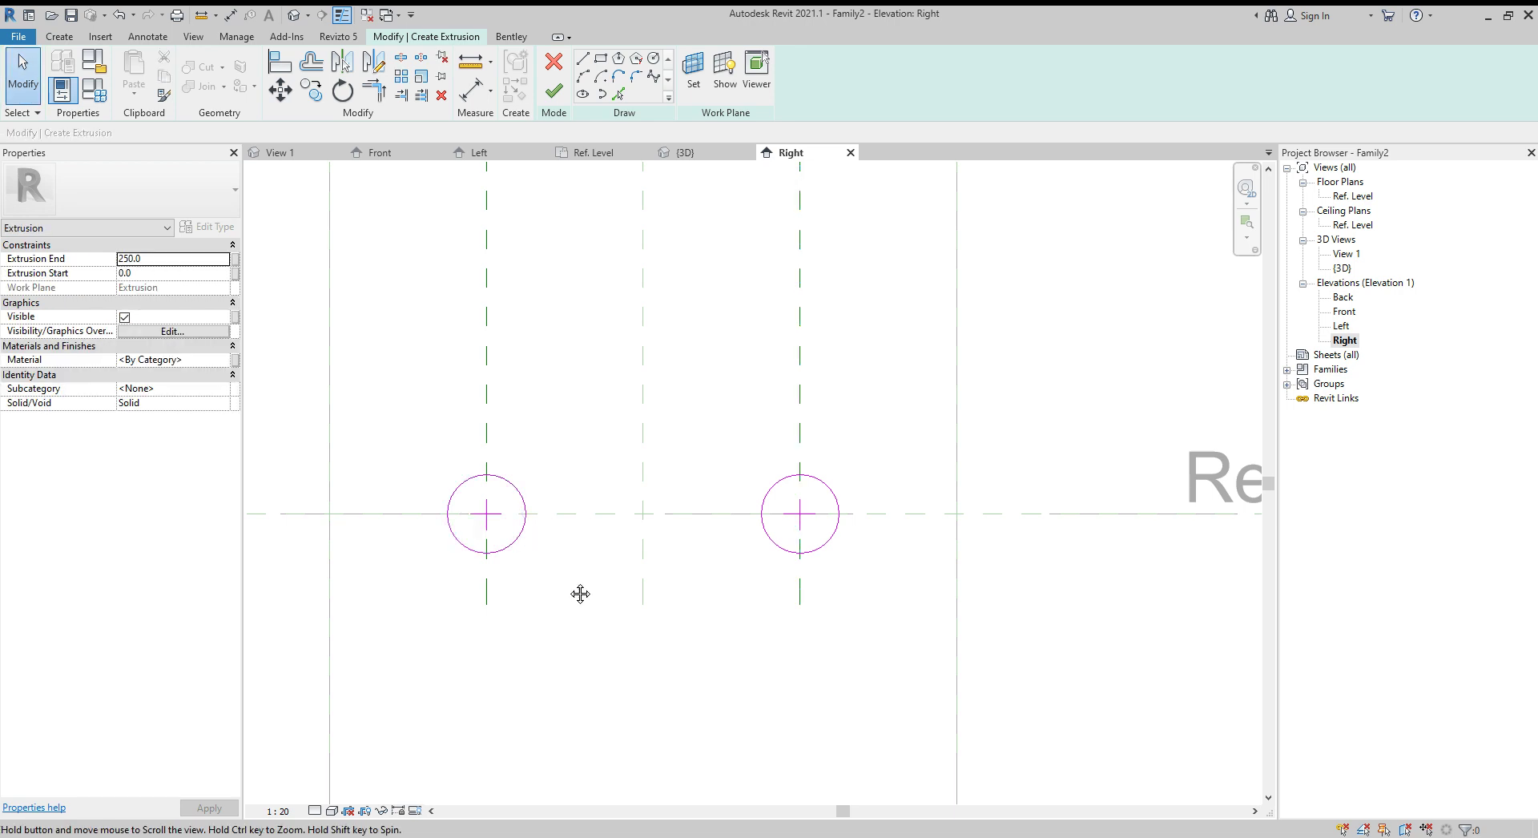
{"action": "middle_click_drag", "start_coordinate": [576, 591], "coordinate": [601, 561]}
{"action": "scroll", "coordinate": [606, 563], "scroll_direction": "down", "scroll_amount": 1}
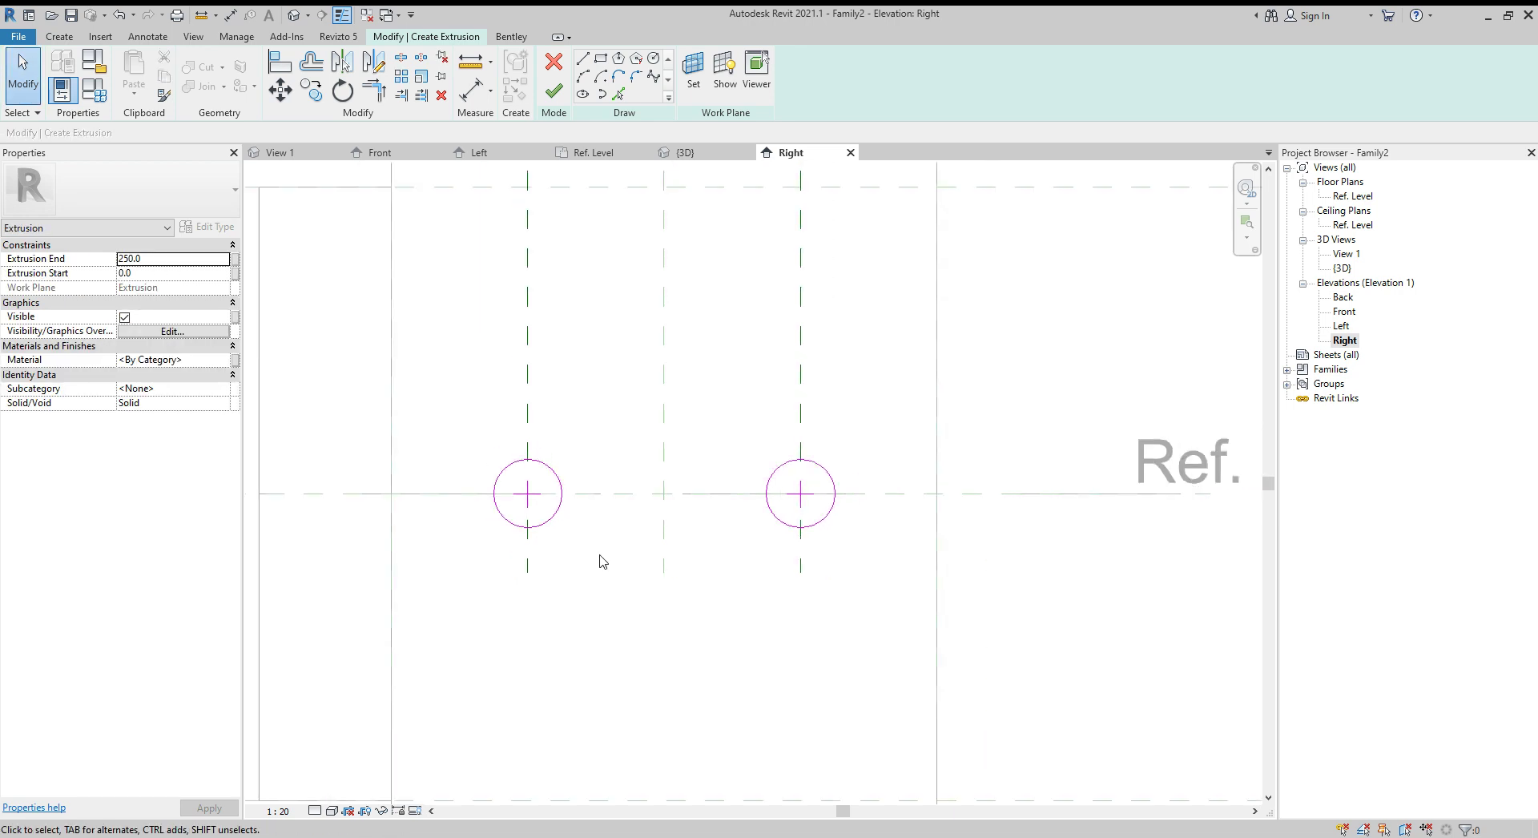
{"action": "left_click", "coordinate": [490, 91]}
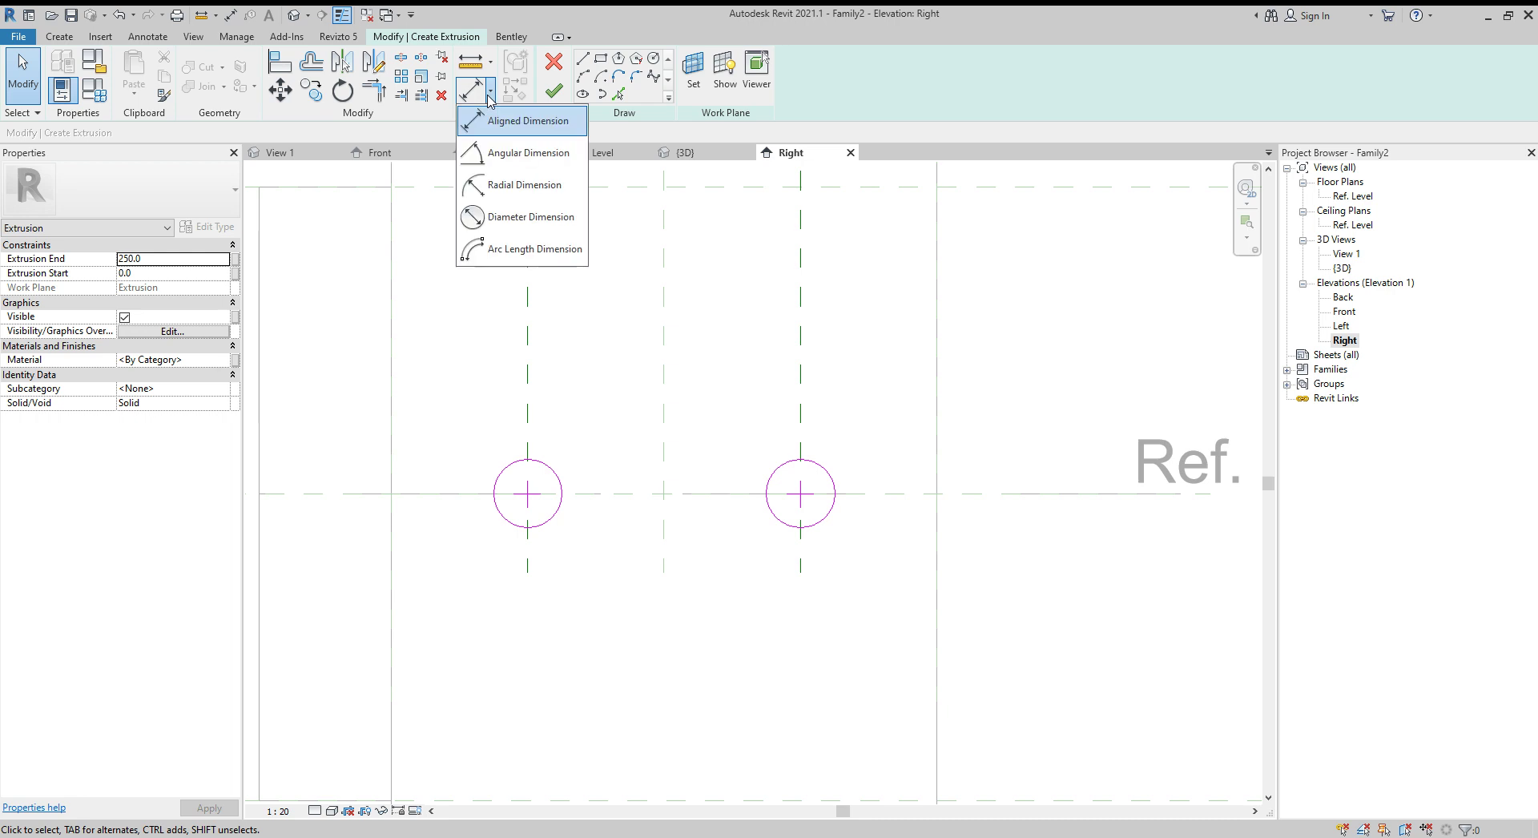
{"action": "left_click", "coordinate": [498, 218]}
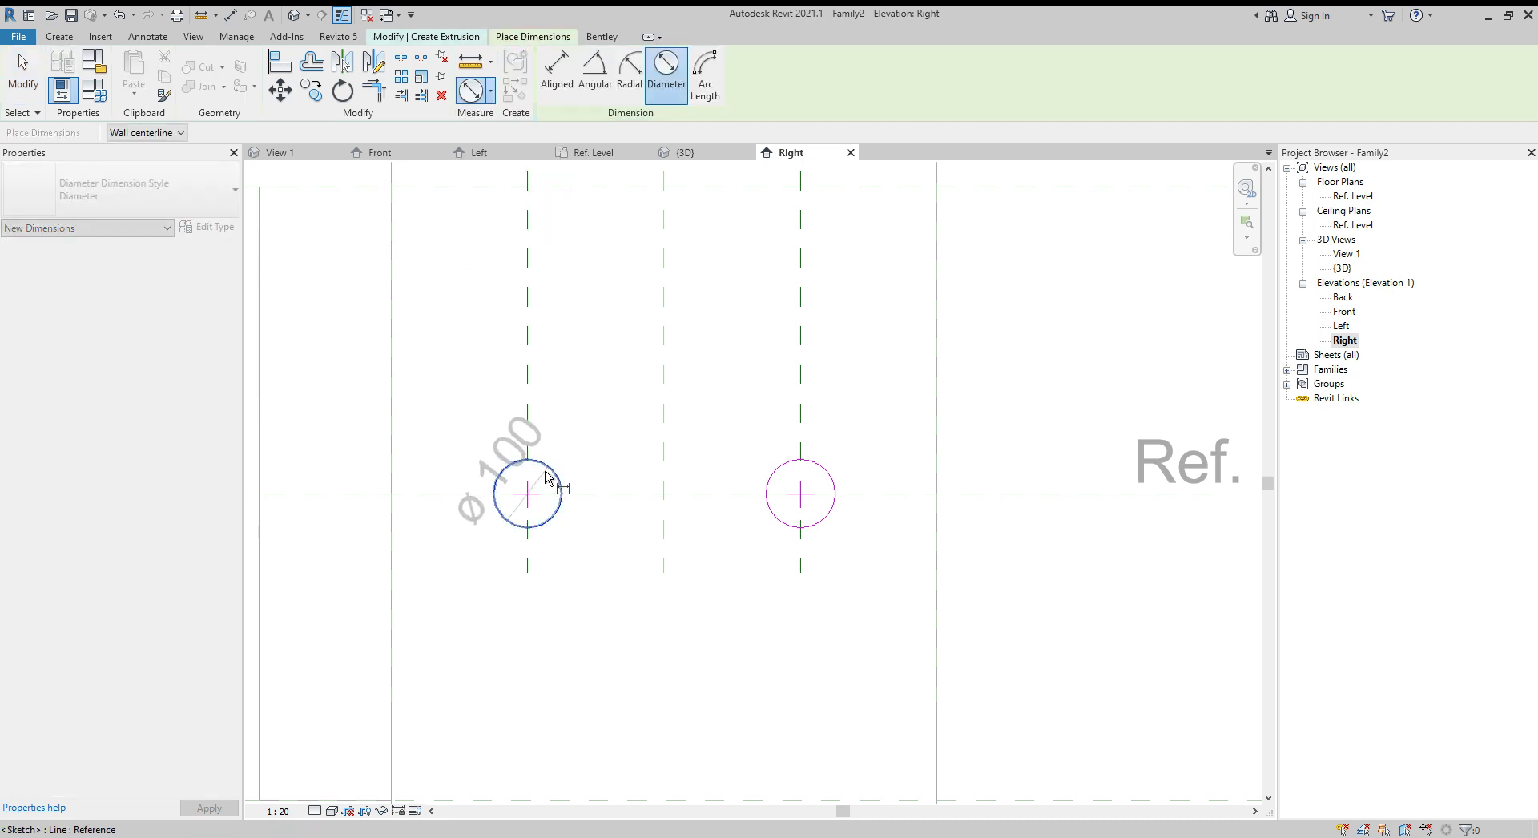
{"action": "left_click", "coordinate": [557, 485]}
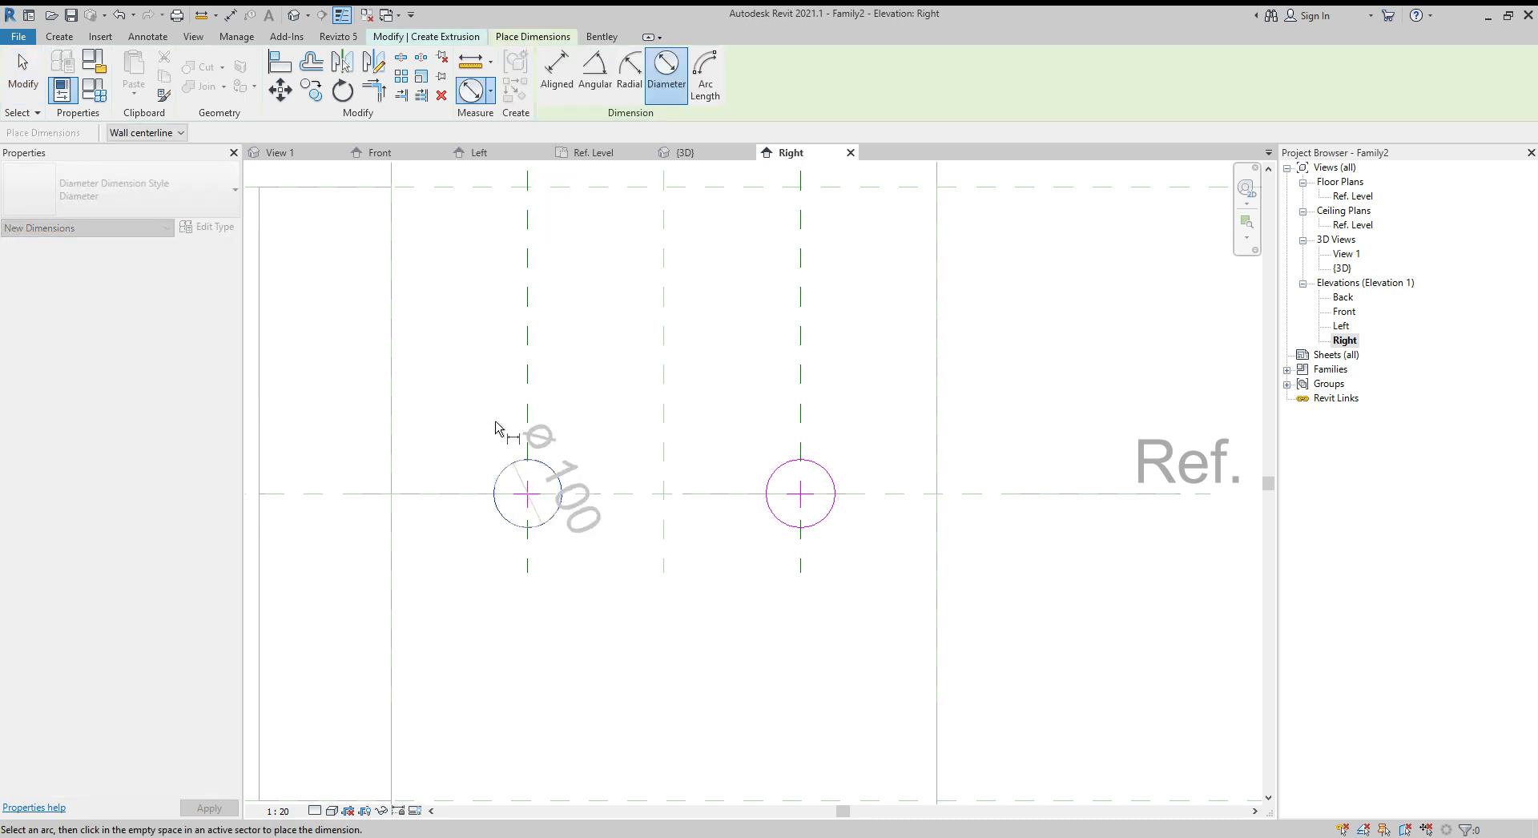
{"action": "left_click", "coordinate": [817, 491]}
{"action": "left_click", "coordinate": [877, 429]}
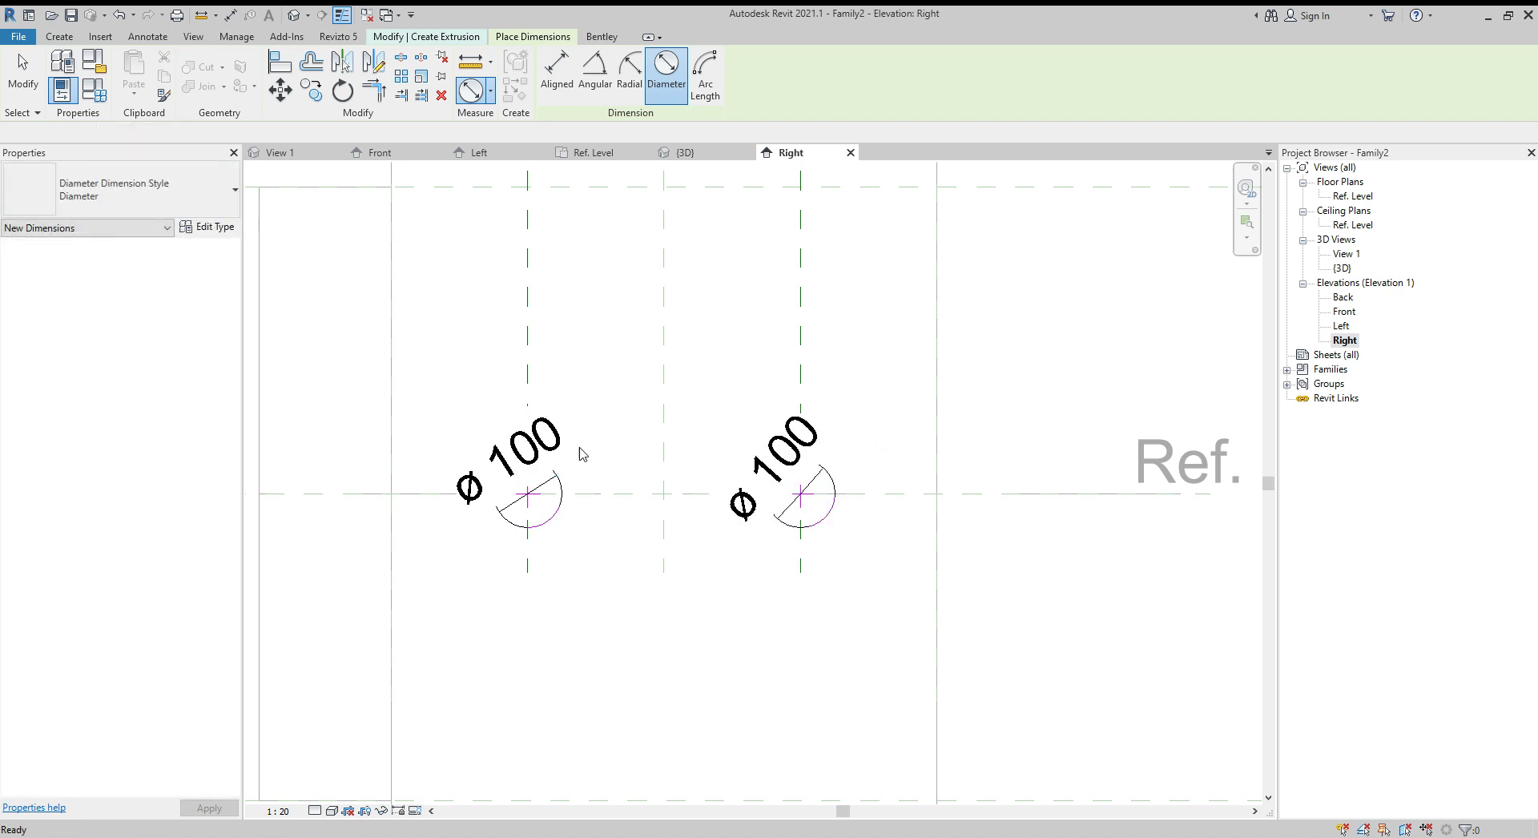
{"action": "key", "text": "Escape"}
{"action": "key", "text": "Escape"}
- Label the left circle's diameter dimension with a new type parameter named Supply Diameter, grouped under Dimensions
{"action": "left_click", "coordinate": [553, 451]}
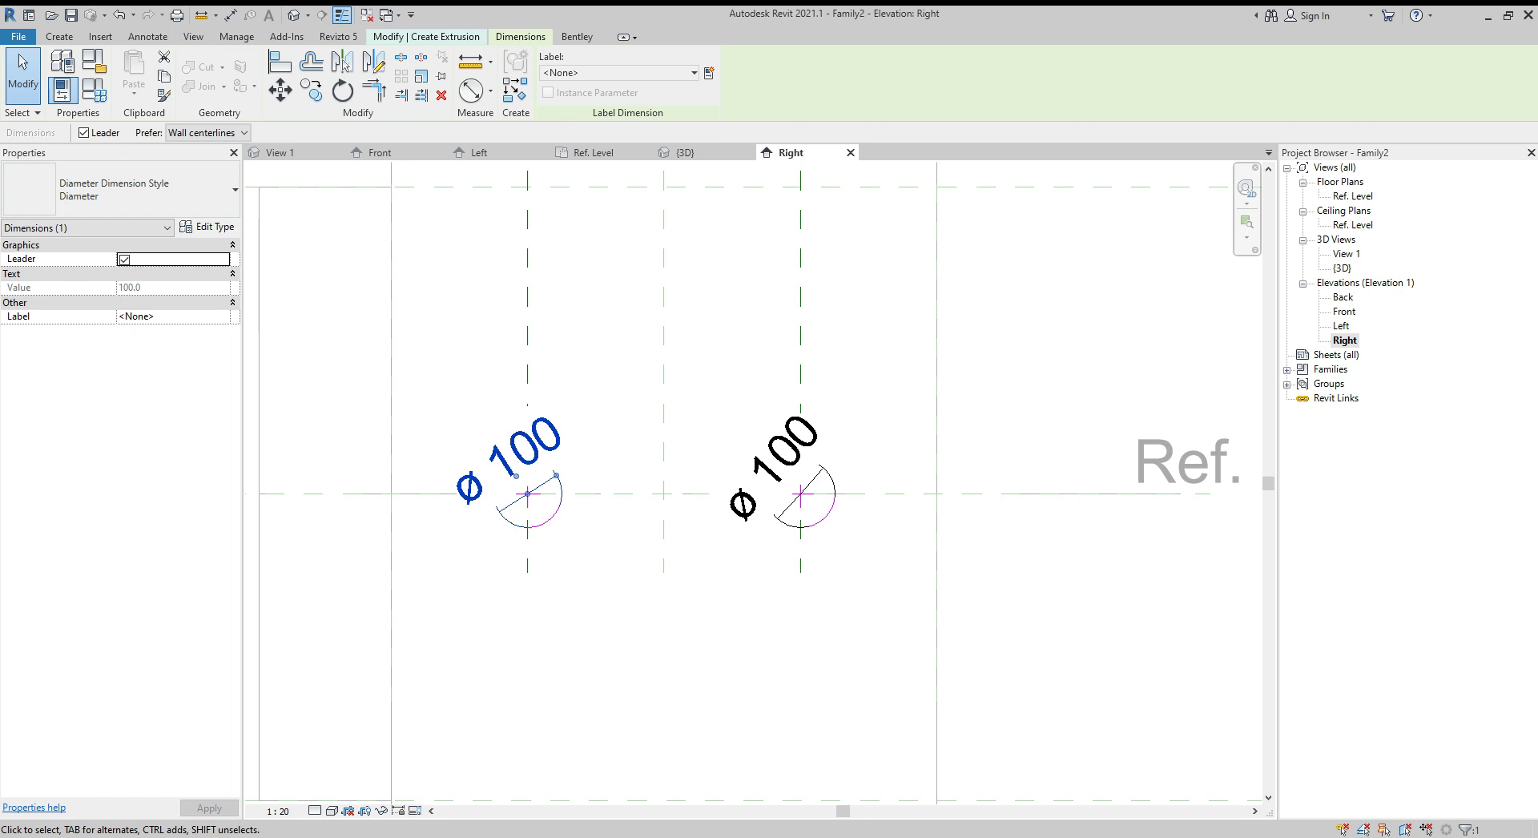
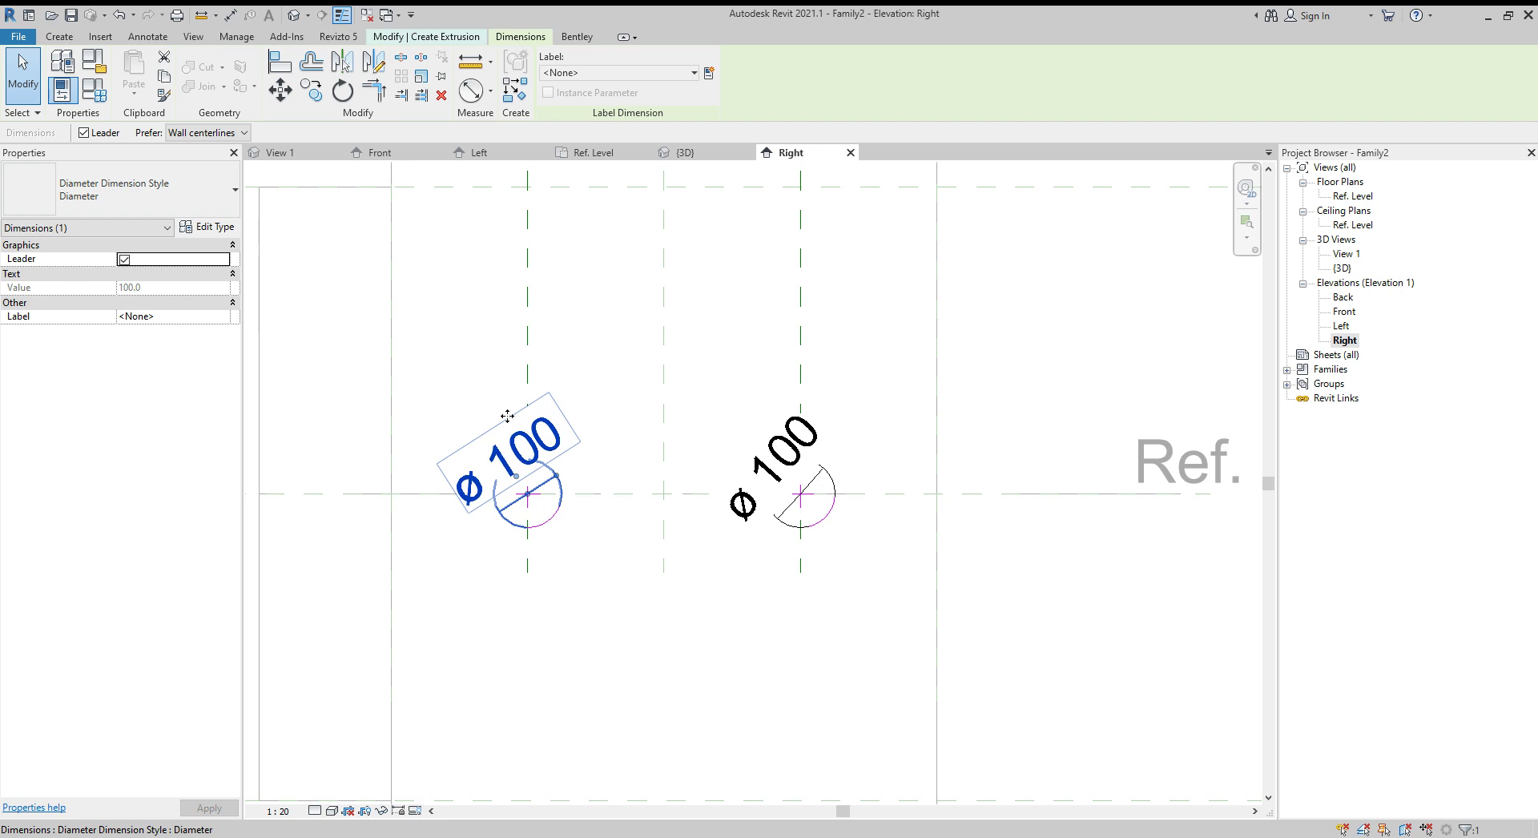
{"action": "left_click", "coordinate": [709, 73]}
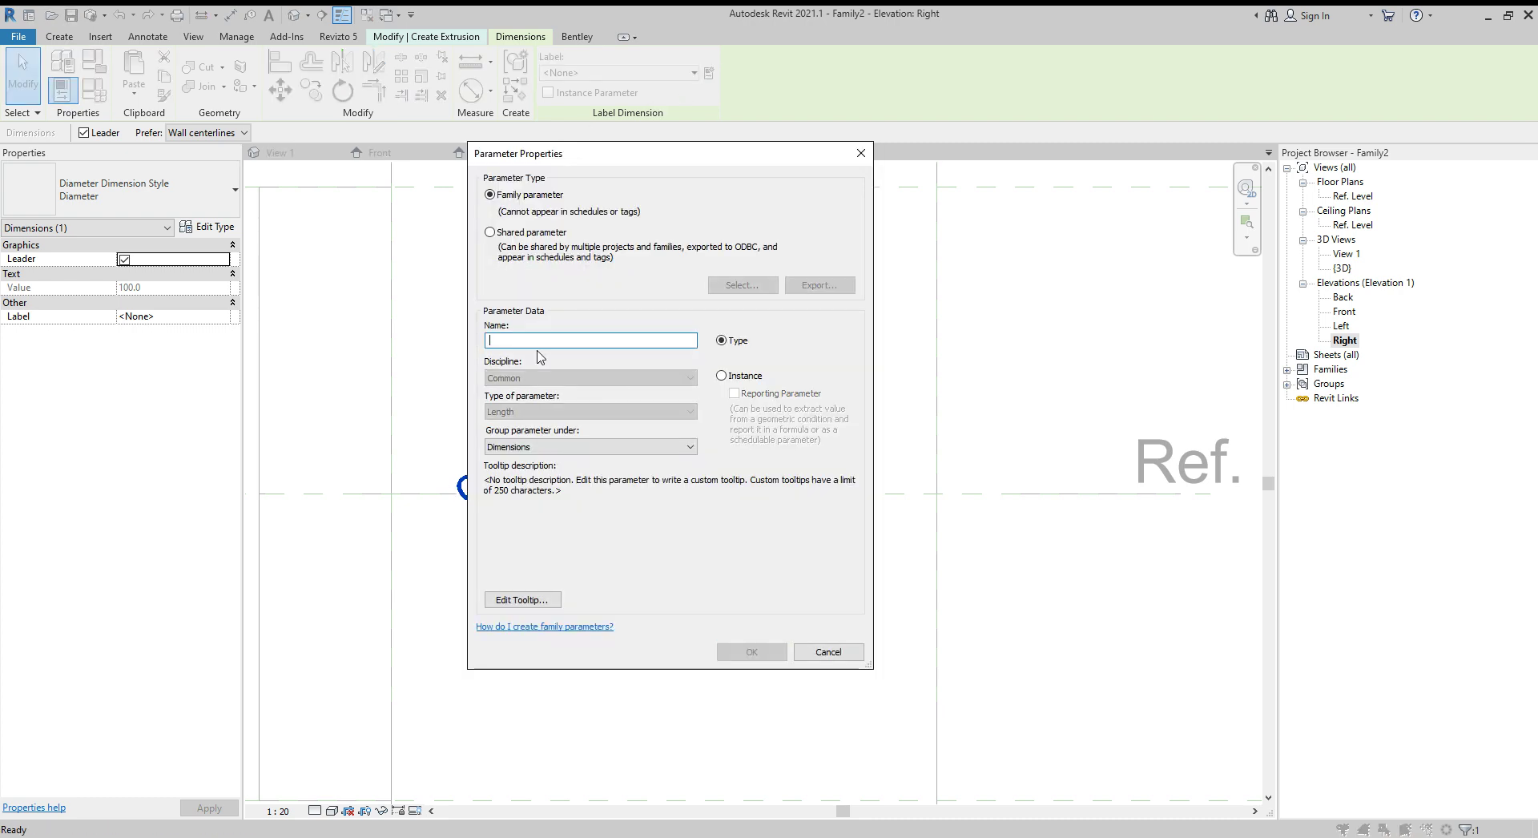
{"action": "type", "text": "sUPPLY"}
{"action": "key", "text": "BackSpace"}
{"action": "key", "text": "BackSpace"}
{"action": "key", "text": "BackSpace"}
{"action": "key", "text": "BackSpace"}
{"action": "key", "text": "BackSpace"}
{"action": "type", "text": "Supply Diameter"}
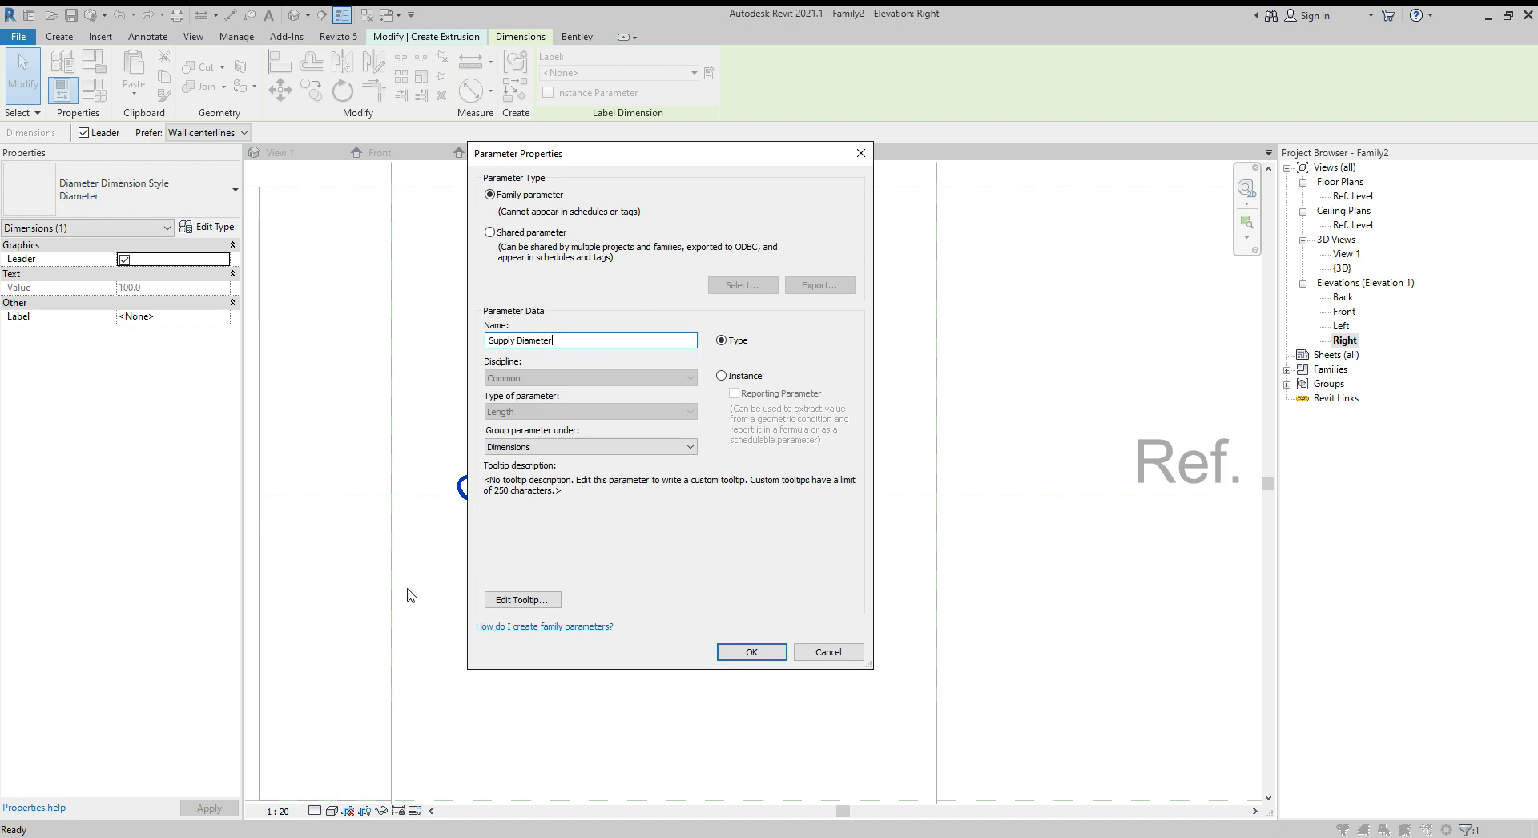
{"action": "left_click", "coordinate": [751, 651]}
- Label the right circle's diameter dimension with a new type parameter named Return Diameter, grouped under Dimensions
{"action": "left_click", "coordinate": [775, 465]}
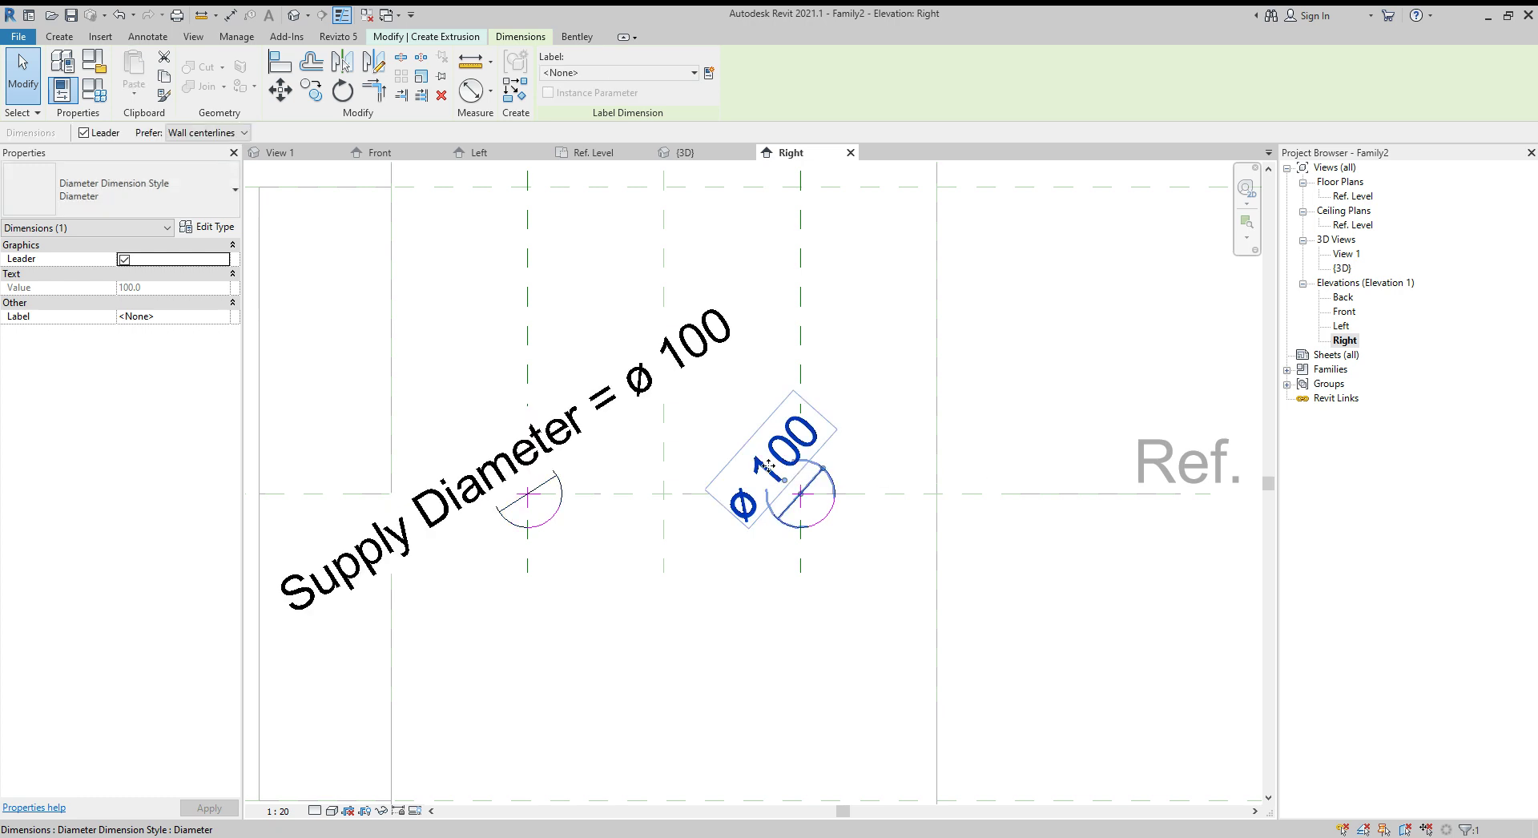
{"action": "left_click", "coordinate": [709, 76]}
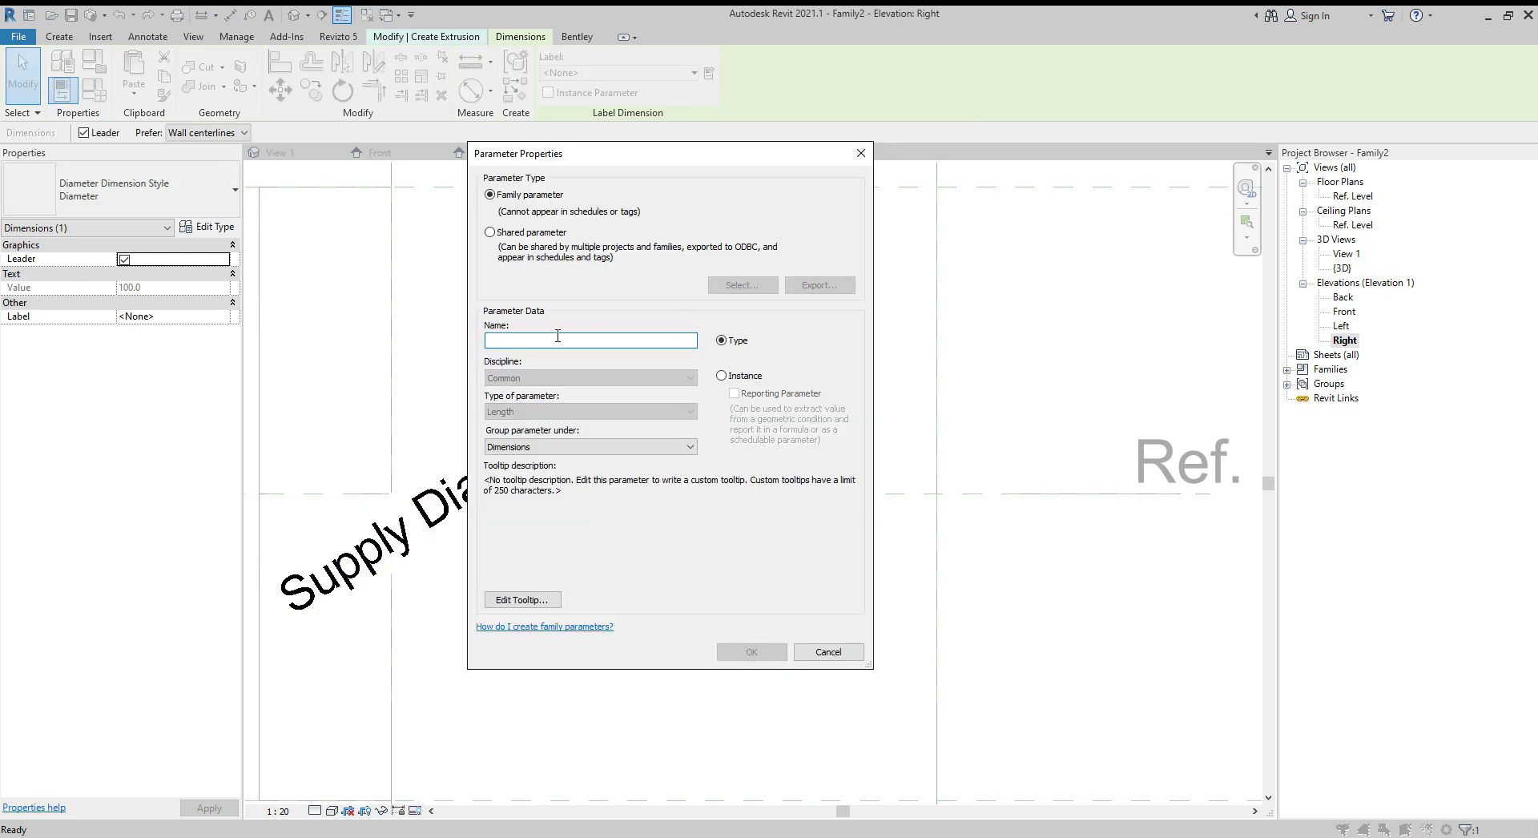
{"action": "type", "text": "Return D"}
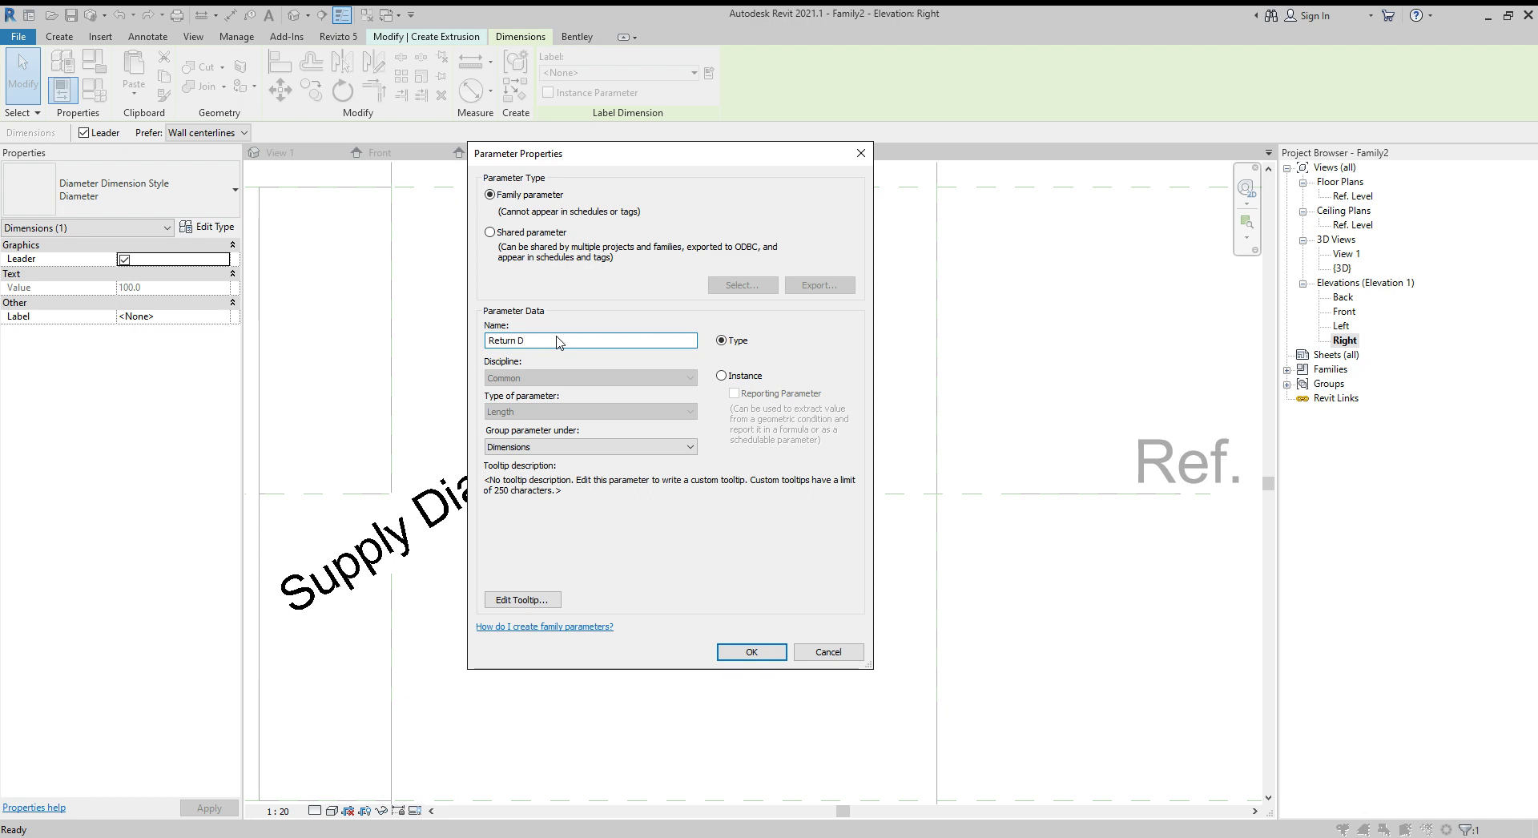
{"action": "type", "text": "iameter"}
{"action": "left_click", "coordinate": [751, 651]}
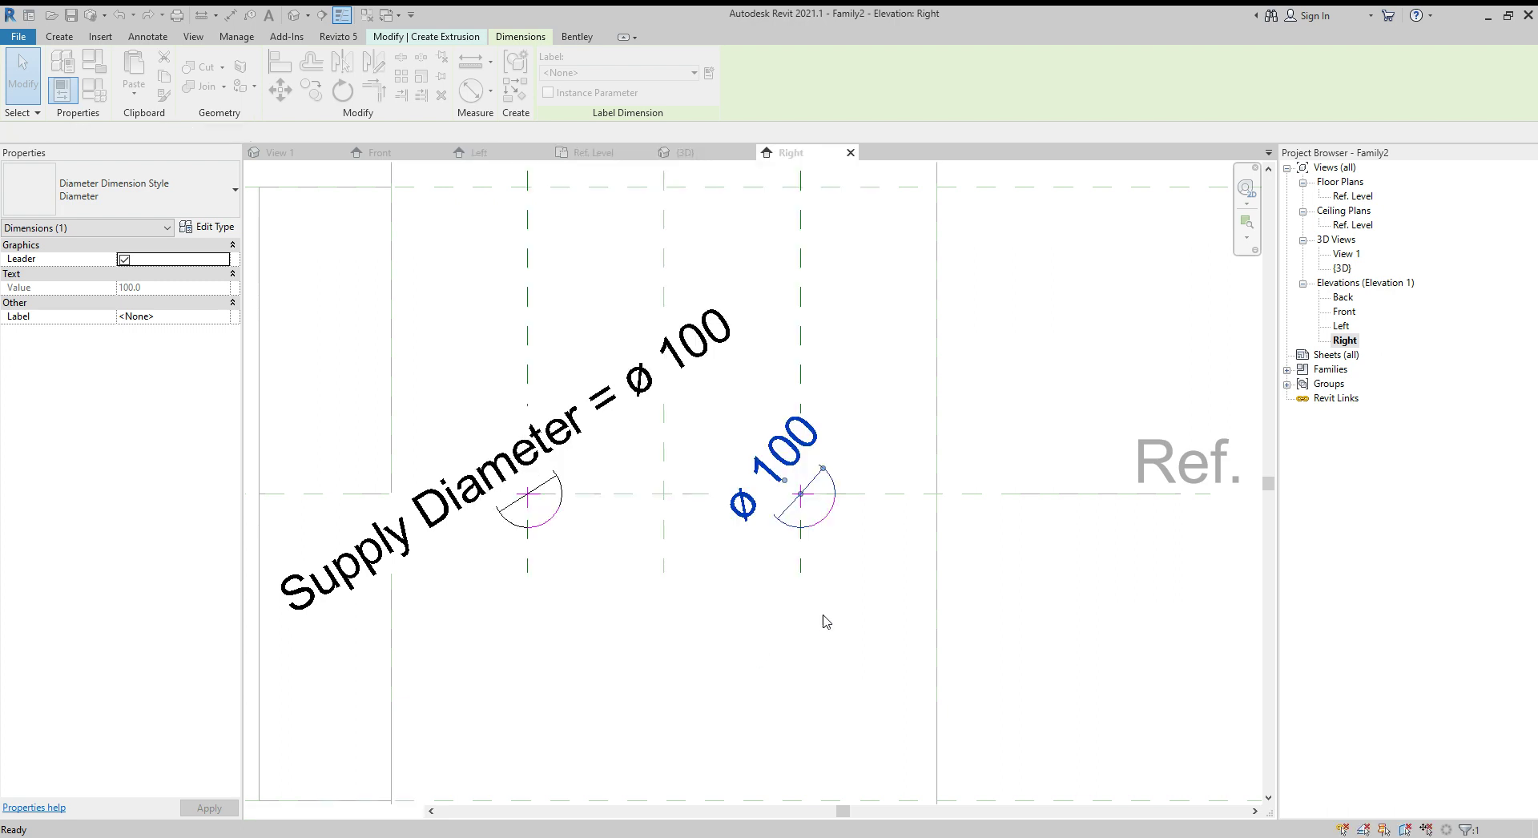
{"action": "left_click", "coordinate": [810, 628]}
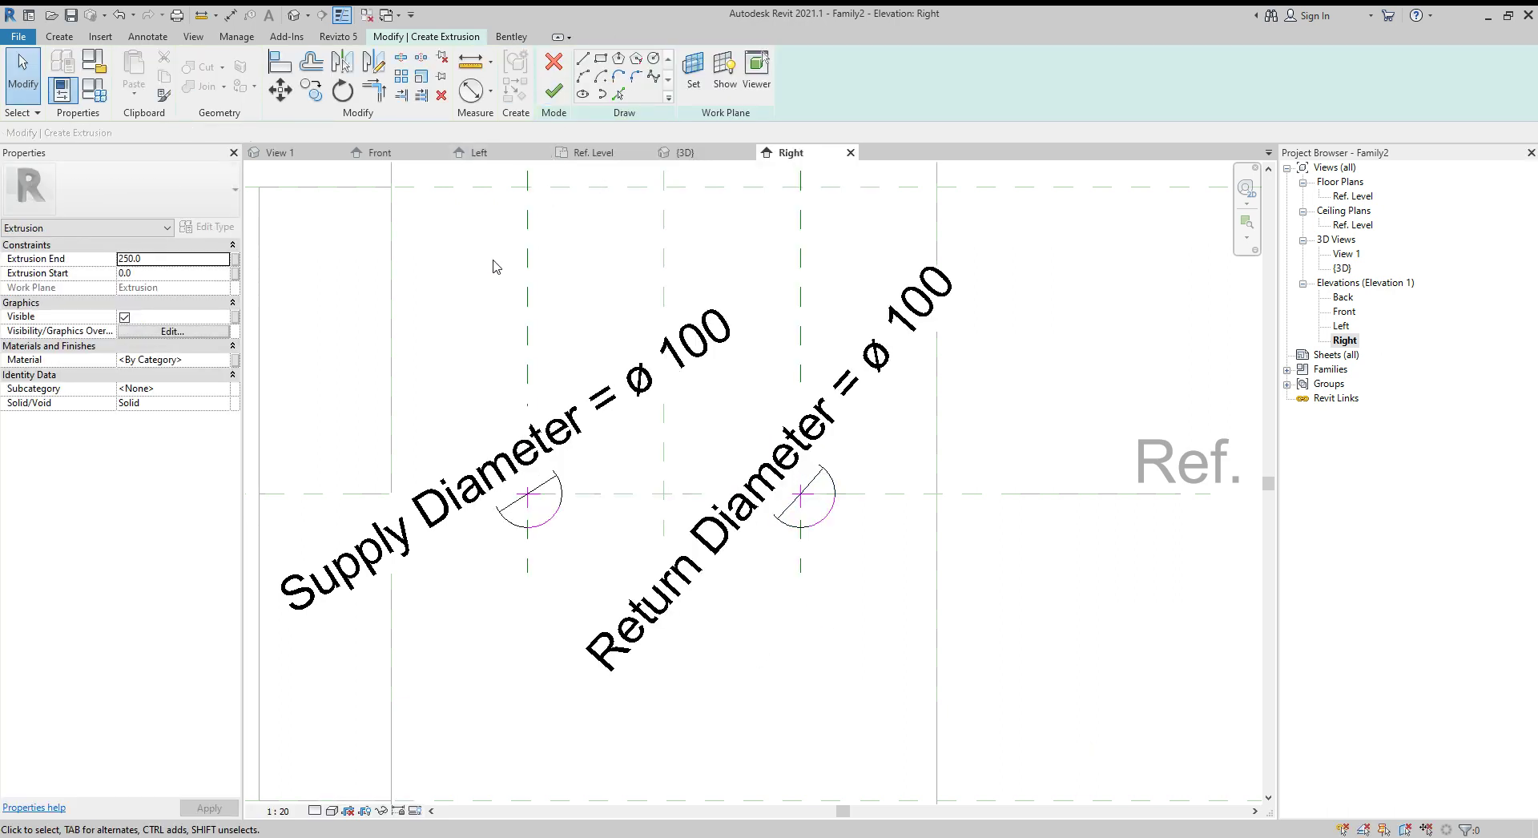
- Finish the extrusion sketch for the supply and return pipes and switch to the 3D view
{"action": "left_click", "coordinate": [554, 90]}
{"action": "scroll", "coordinate": [693, 446], "scroll_direction": "down", "scroll_amount": 5}
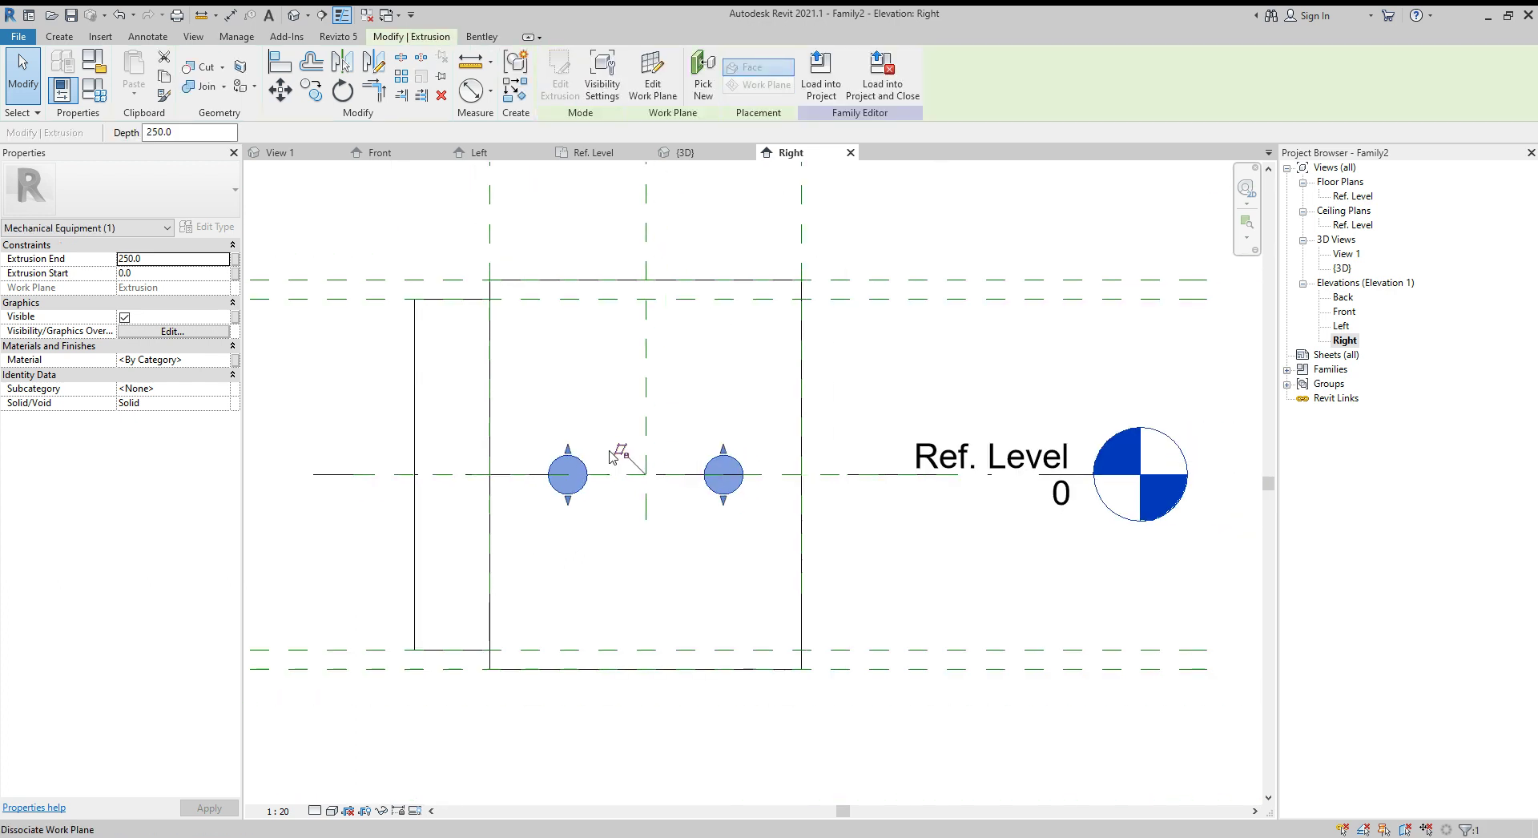
{"action": "left_click", "coordinate": [685, 153]}
{"action": "middle_click_drag", "start_coordinate": [817, 505], "coordinate": [981, 521], "text": "shift"}
{"action": "left_click", "coordinate": [1075, 512]}
{"action": "middle_click_drag", "start_coordinate": [1075, 513], "coordinate": [716, 599], "text": "shift"}
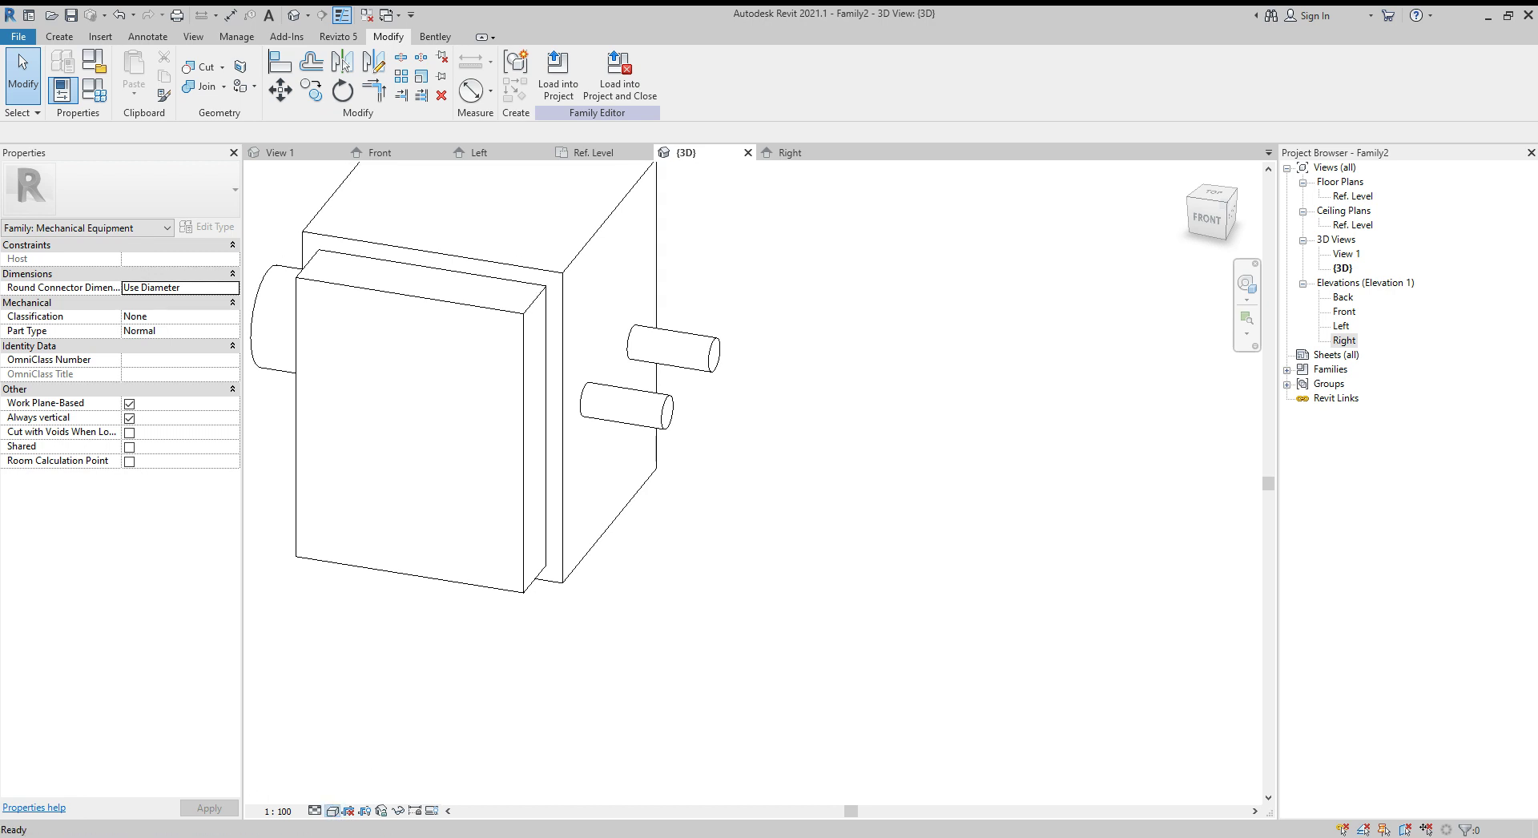
- Examine the equipment body, duct openings and pipe stubs from several angles in 3D
{"action": "scroll", "coordinate": [823, 618], "scroll_direction": "down", "scroll_amount": 3}
{"action": "mouse_move", "coordinate": [823, 618]}
{"action": "middle_mouse_down", "text": "shift"}
{"action": "mouse_move", "coordinate": [848, 608]}
{"action": "mouse_move", "coordinate": [742, 577]}
{"action": "mouse_move", "coordinate": [755, 543]}
{"action": "mouse_move", "coordinate": [676, 594]}
{"action": "mouse_move", "coordinate": [745, 590]}
{"action": "middle_mouse_up", "text": "shift"}
{"action": "scroll", "coordinate": [745, 590], "scroll_direction": "up", "scroll_amount": 4}
{"action": "scroll", "coordinate": [569, 625], "scroll_direction": "down", "scroll_amount": 2}
{"action": "middle_click_drag", "start_coordinate": [532, 636], "coordinate": [408, 833], "text": "shift"}
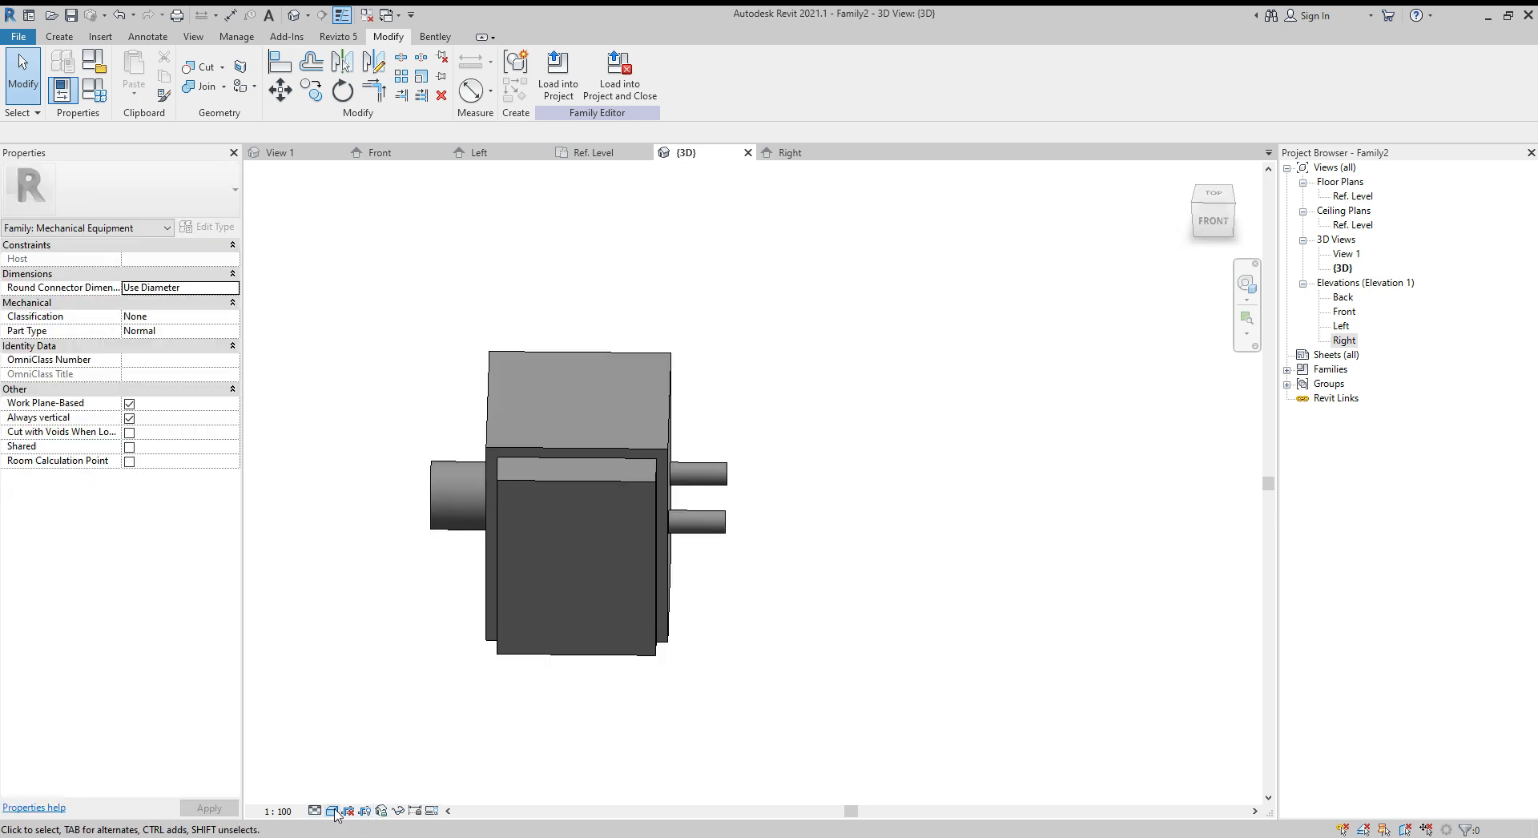
{"action": "key", "text": "w"}
{"action": "key", "text": "f"}
{"action": "mouse_move", "coordinate": [694, 738]}
{"action": "middle_mouse_down", "text": "shift"}
{"action": "mouse_move", "coordinate": [676, 715]}
{"action": "mouse_move", "coordinate": [828, 714]}
{"action": "mouse_move", "coordinate": [825, 601]}
{"action": "mouse_move", "coordinate": [886, 659]}
{"action": "mouse_move", "coordinate": [876, 678]}
{"action": "mouse_move", "coordinate": [571, 633]}
{"action": "mouse_move", "coordinate": [643, 693]}
{"action": "mouse_move", "coordinate": [721, 680]}
{"action": "mouse_move", "coordinate": [776, 615]}
{"action": "middle_mouse_up", "text": "shift"}
{"action": "scroll", "coordinate": [673, 699], "scroll_direction": "up", "scroll_amount": 2}
{"action": "scroll", "coordinate": [847, 646], "scroll_direction": "up", "scroll_amount": 1}
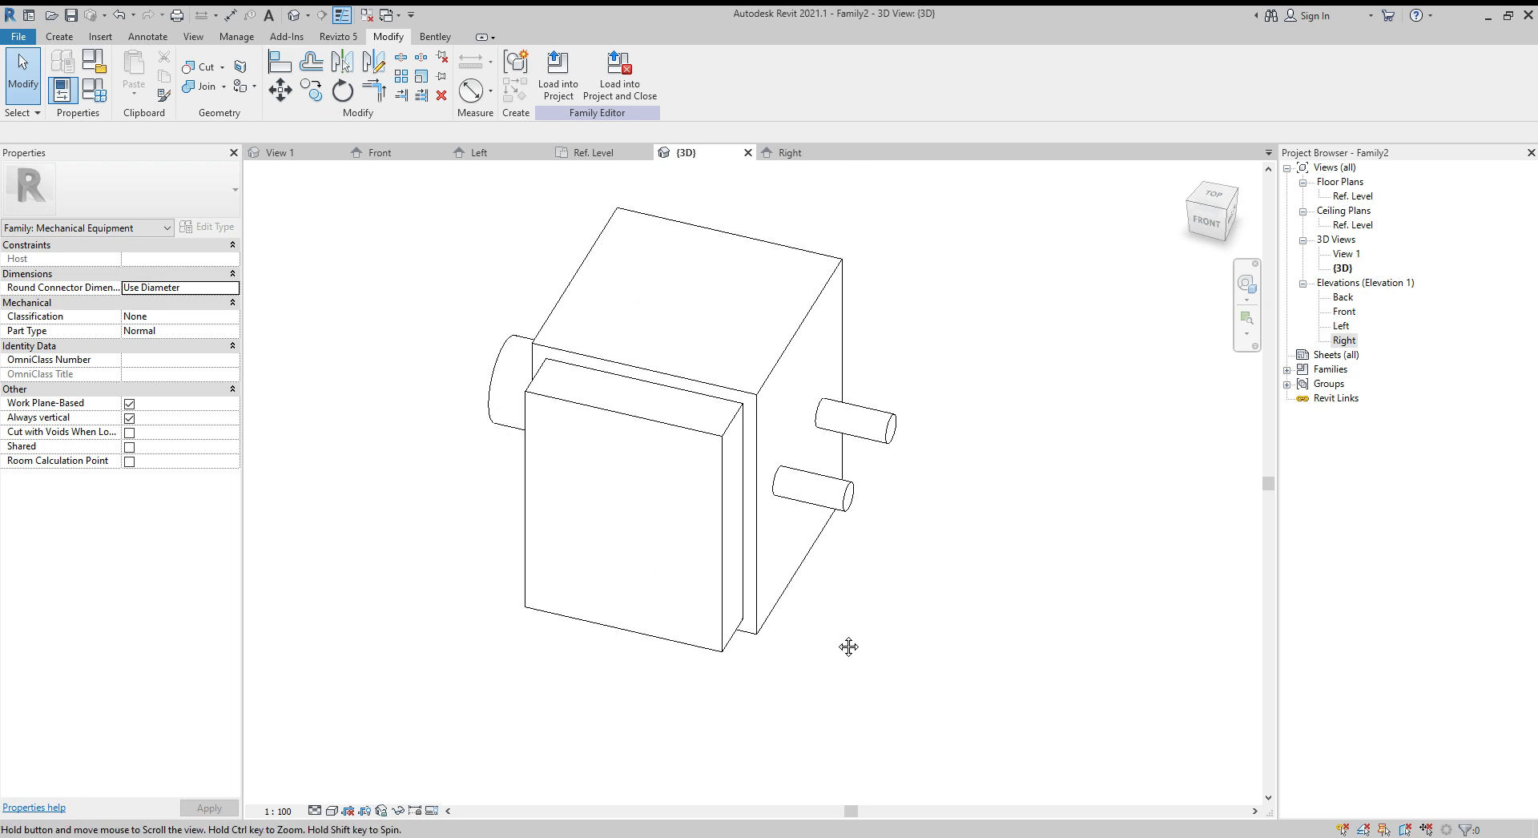
- Place a duct connector on the front face of the rectangular duct opening
{"action": "left_click", "coordinate": [70, 38]}
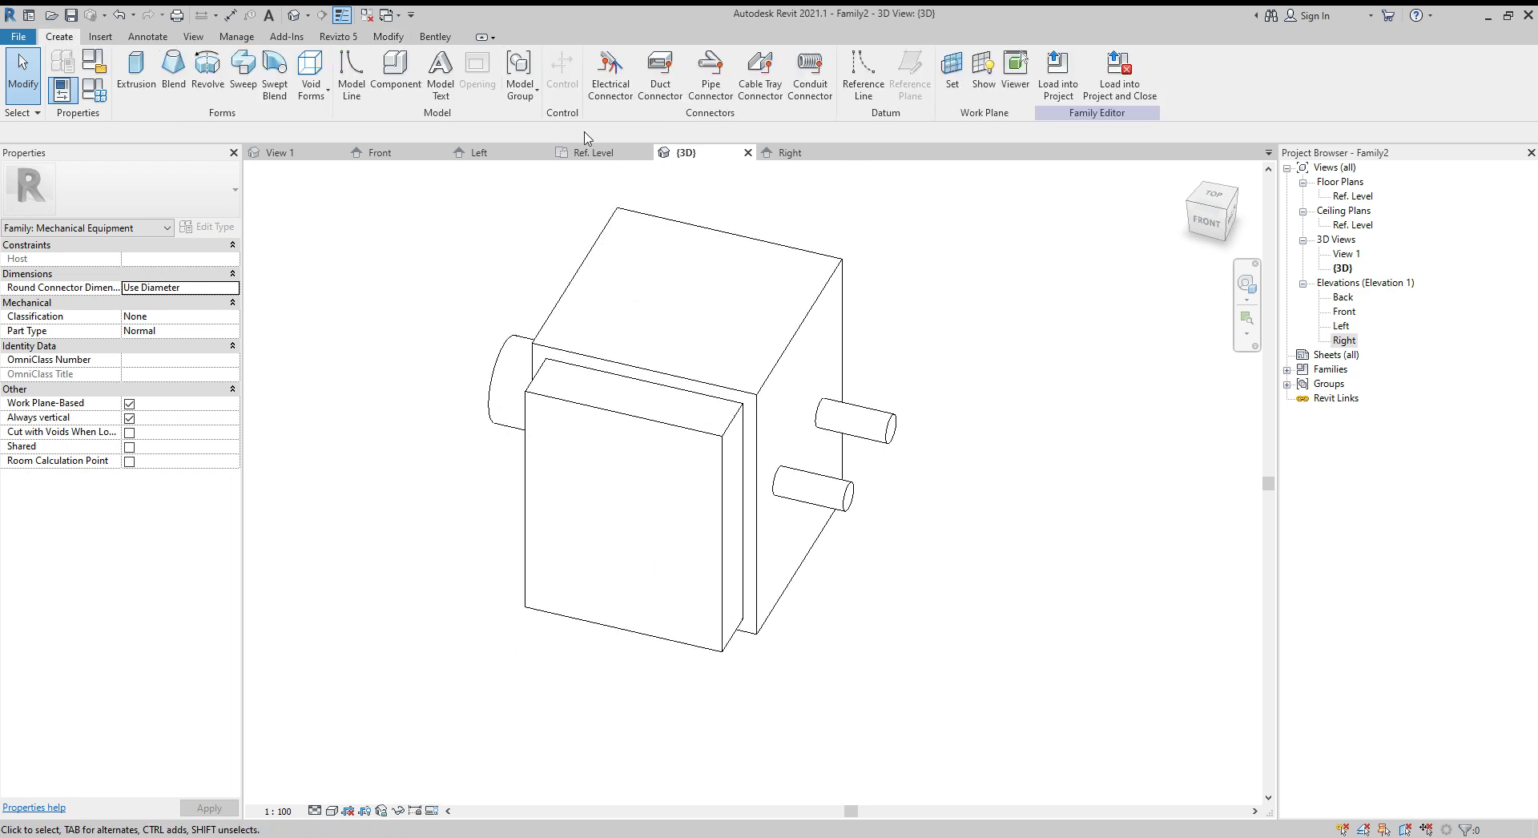
{"action": "left_click", "coordinate": [656, 71]}
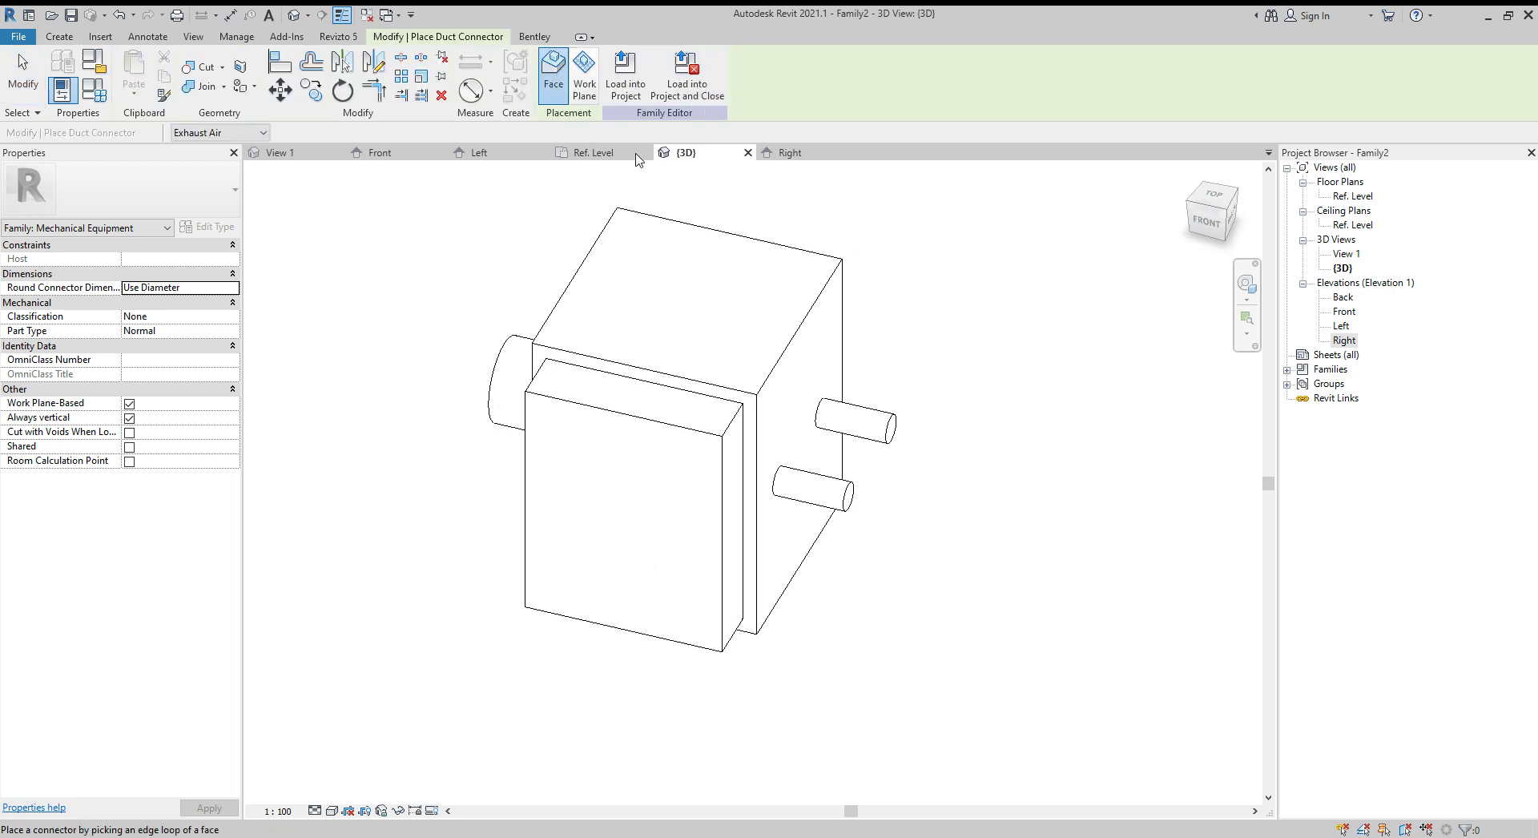
{"action": "left_click", "coordinate": [601, 414]}
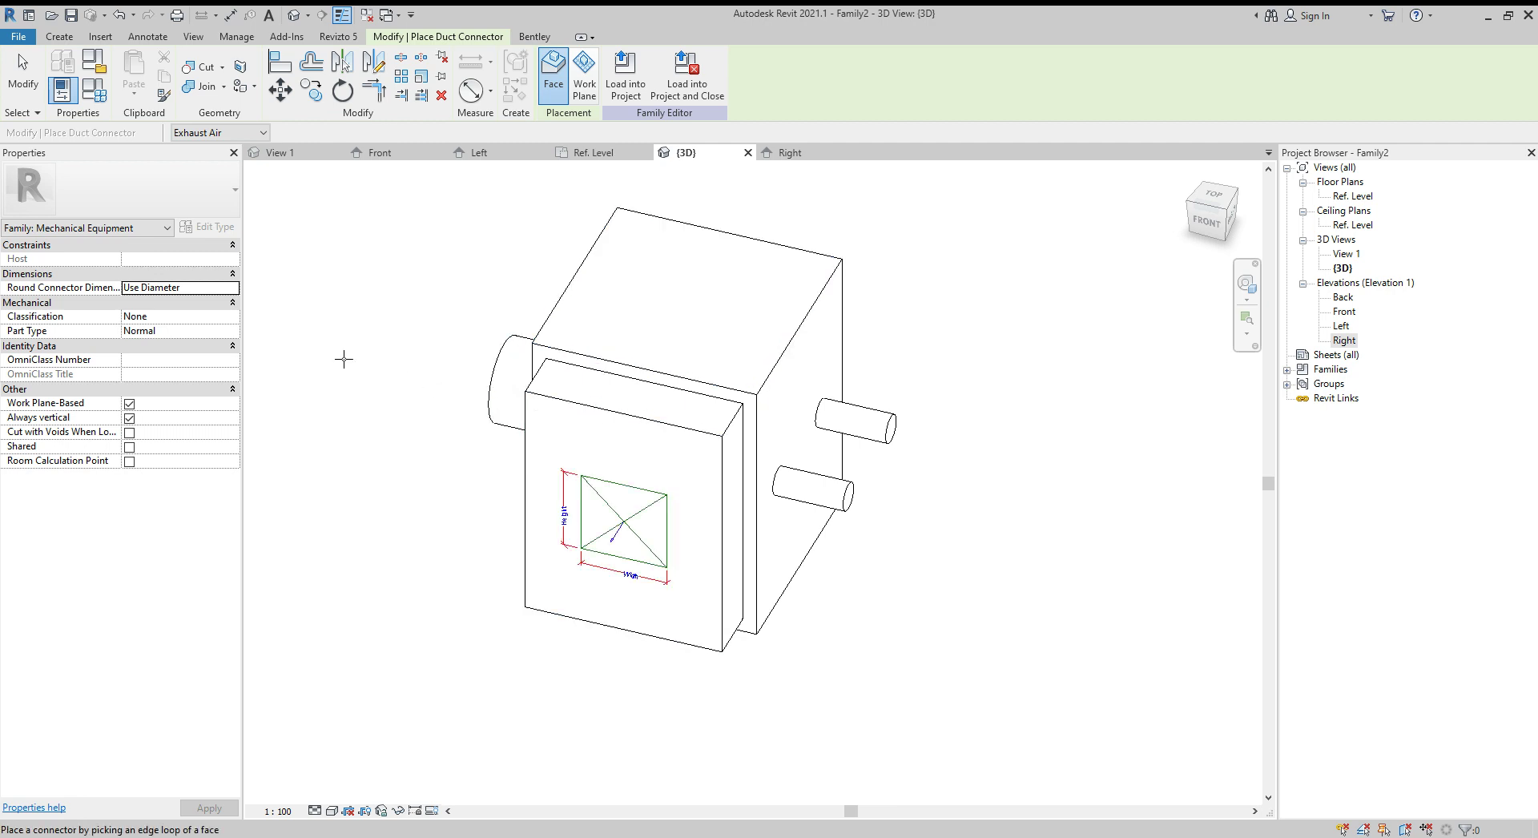
{"action": "key", "text": "Escape"}
{"action": "key", "text": "Escape"}
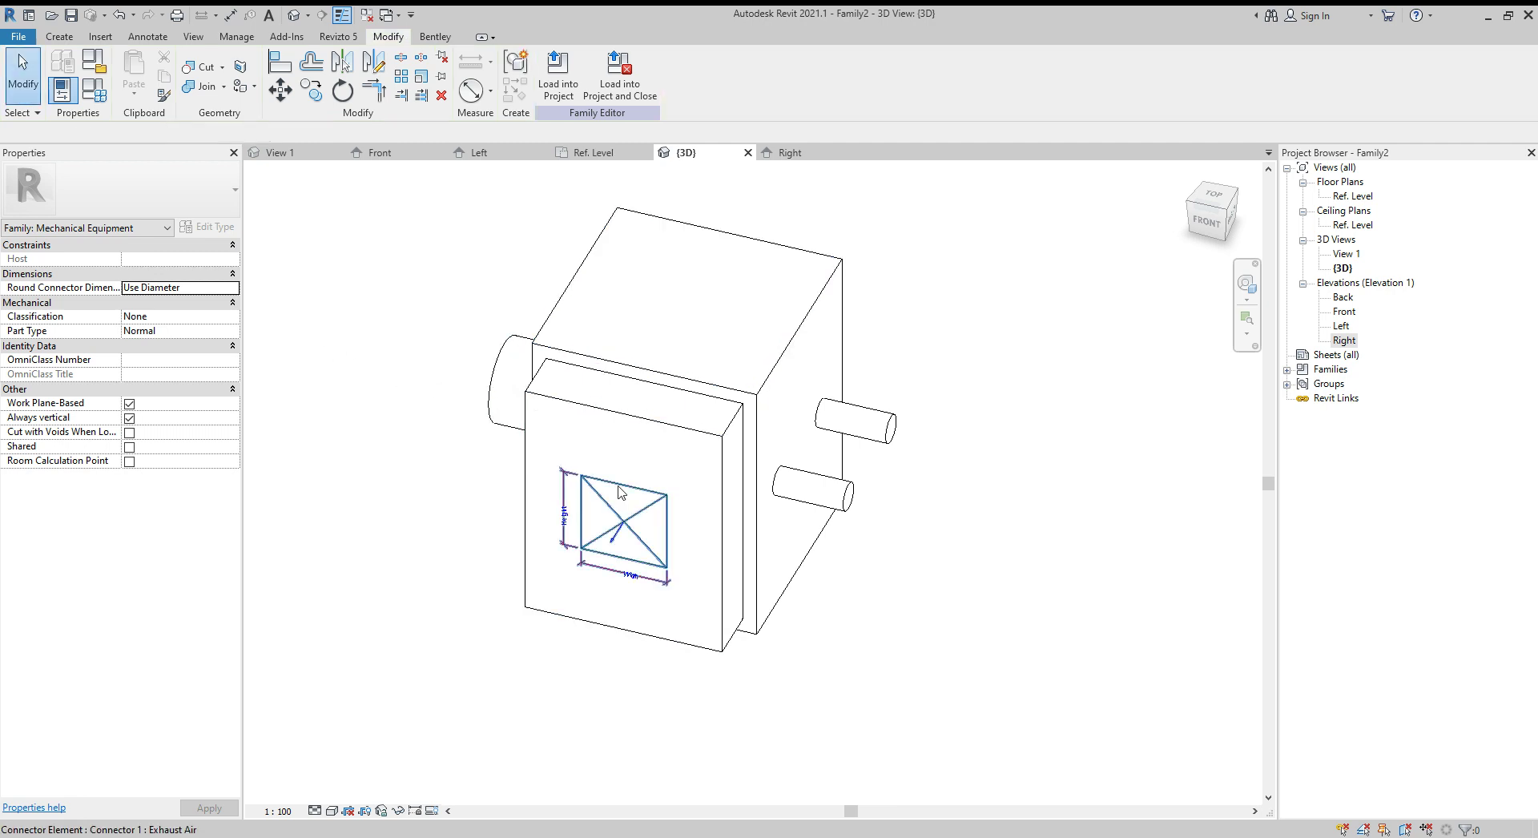
- Associate the rectangular duct connector's height with the Duct Height parameter
{"action": "left_click", "coordinate": [616, 488]}
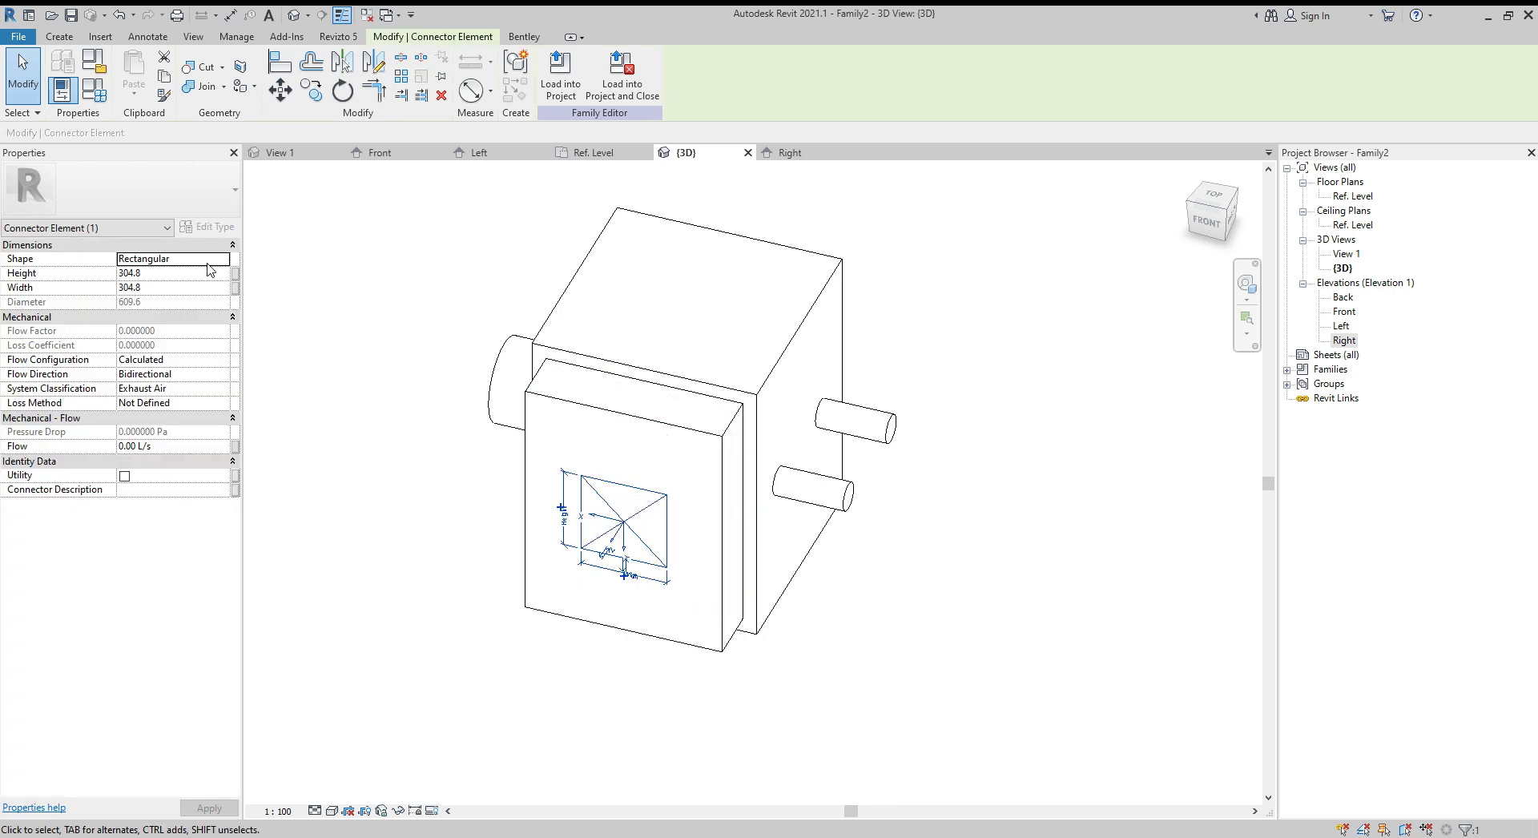
{"action": "left_click", "coordinate": [224, 268]}
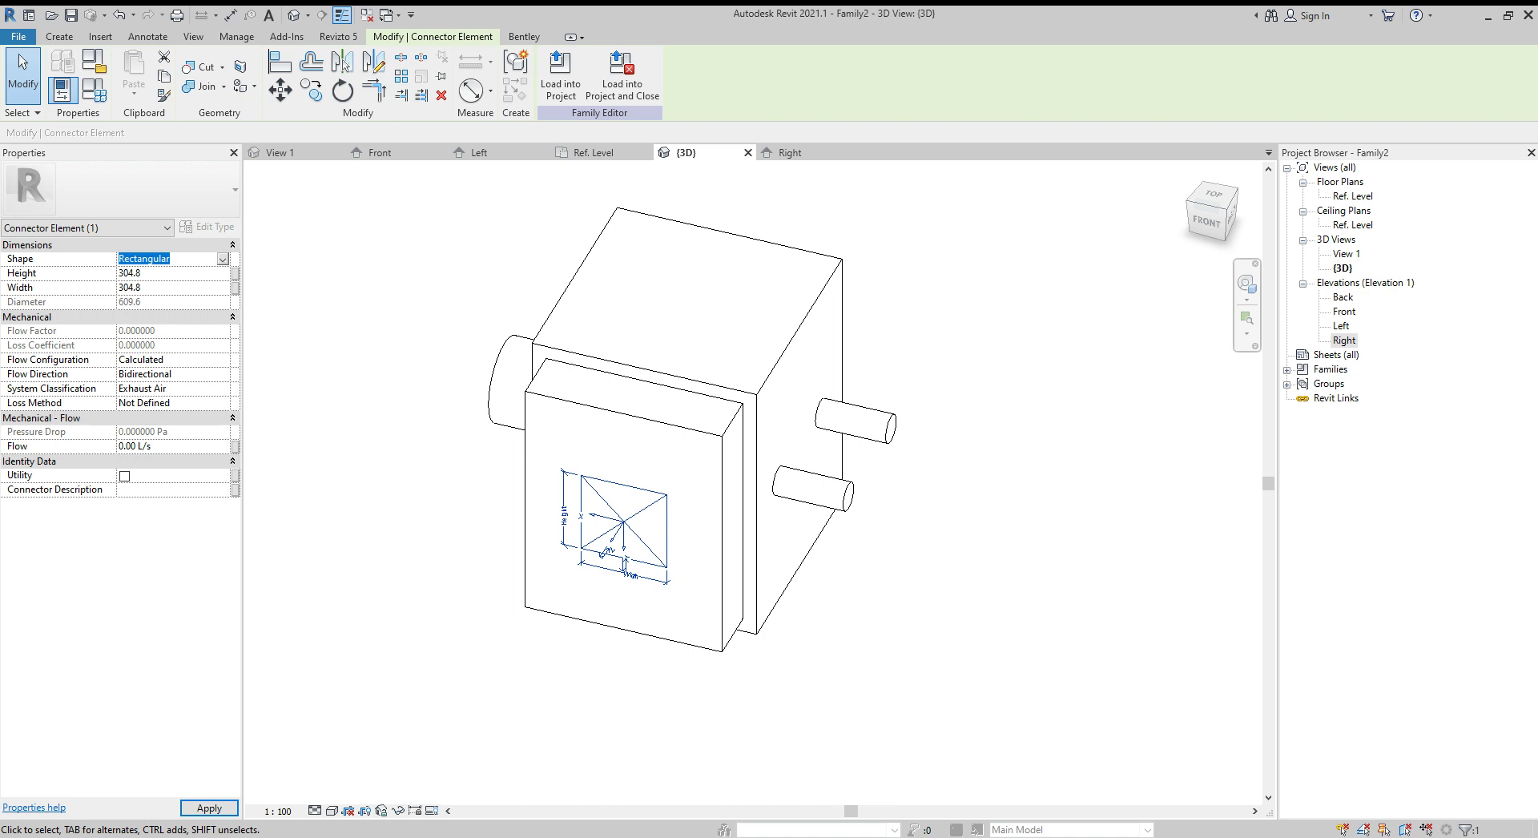
{"action": "left_click", "coordinate": [235, 276]}
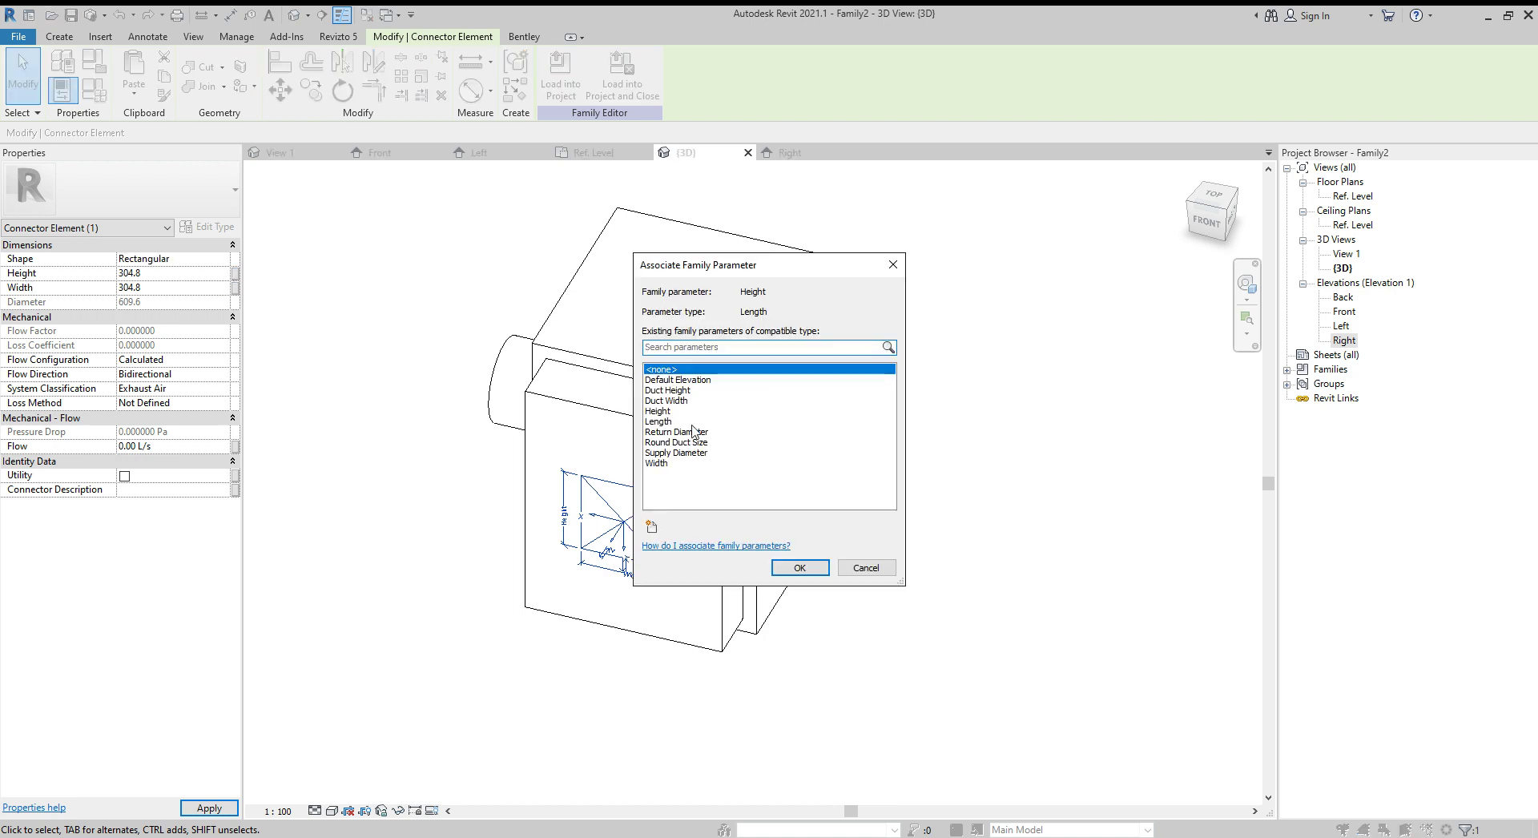
{"action": "left_click", "coordinate": [676, 390]}
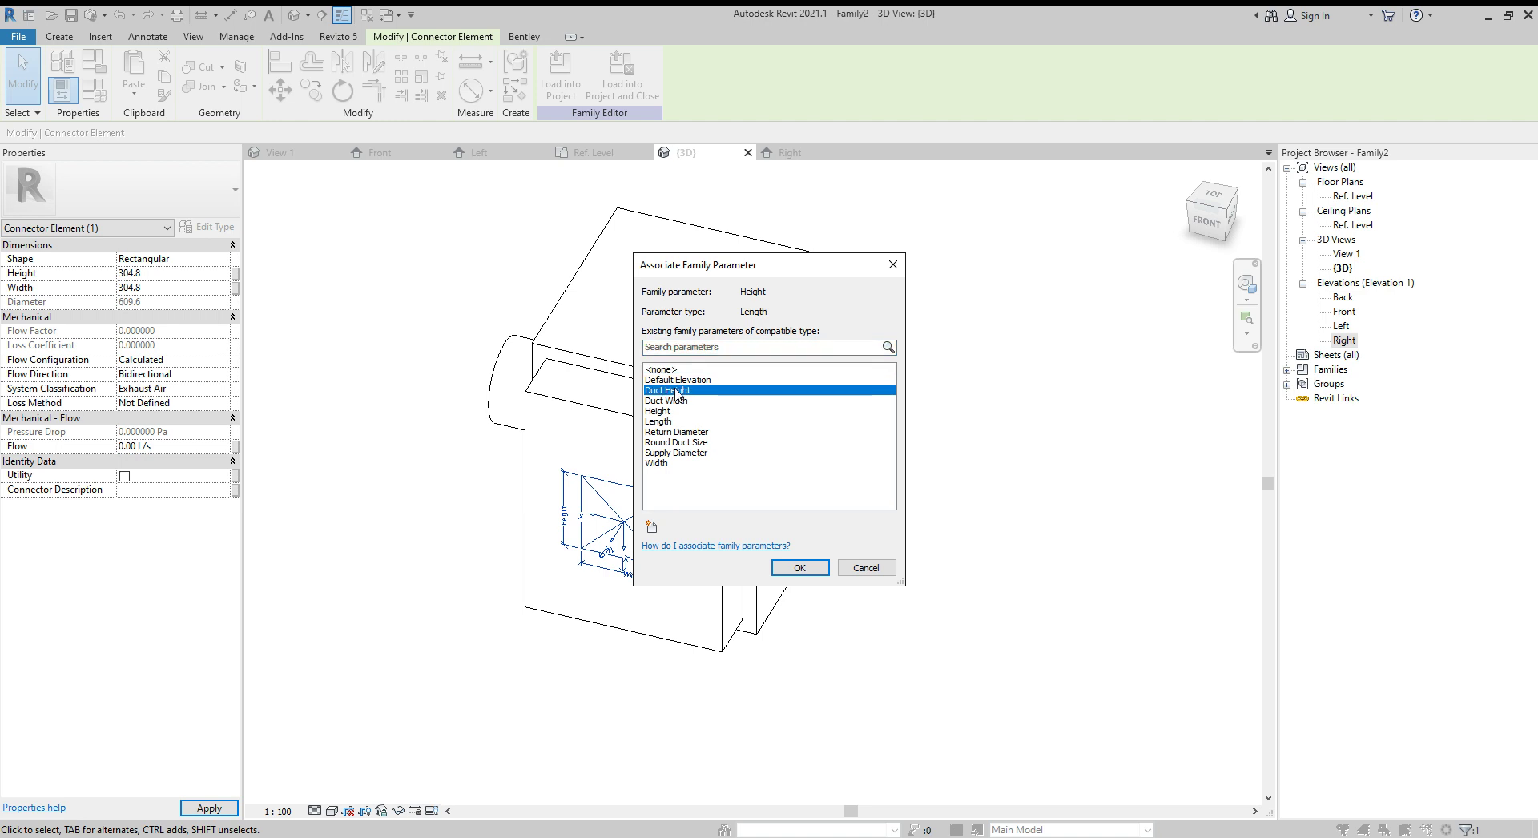
{"action": "left_click", "coordinate": [797, 568]}
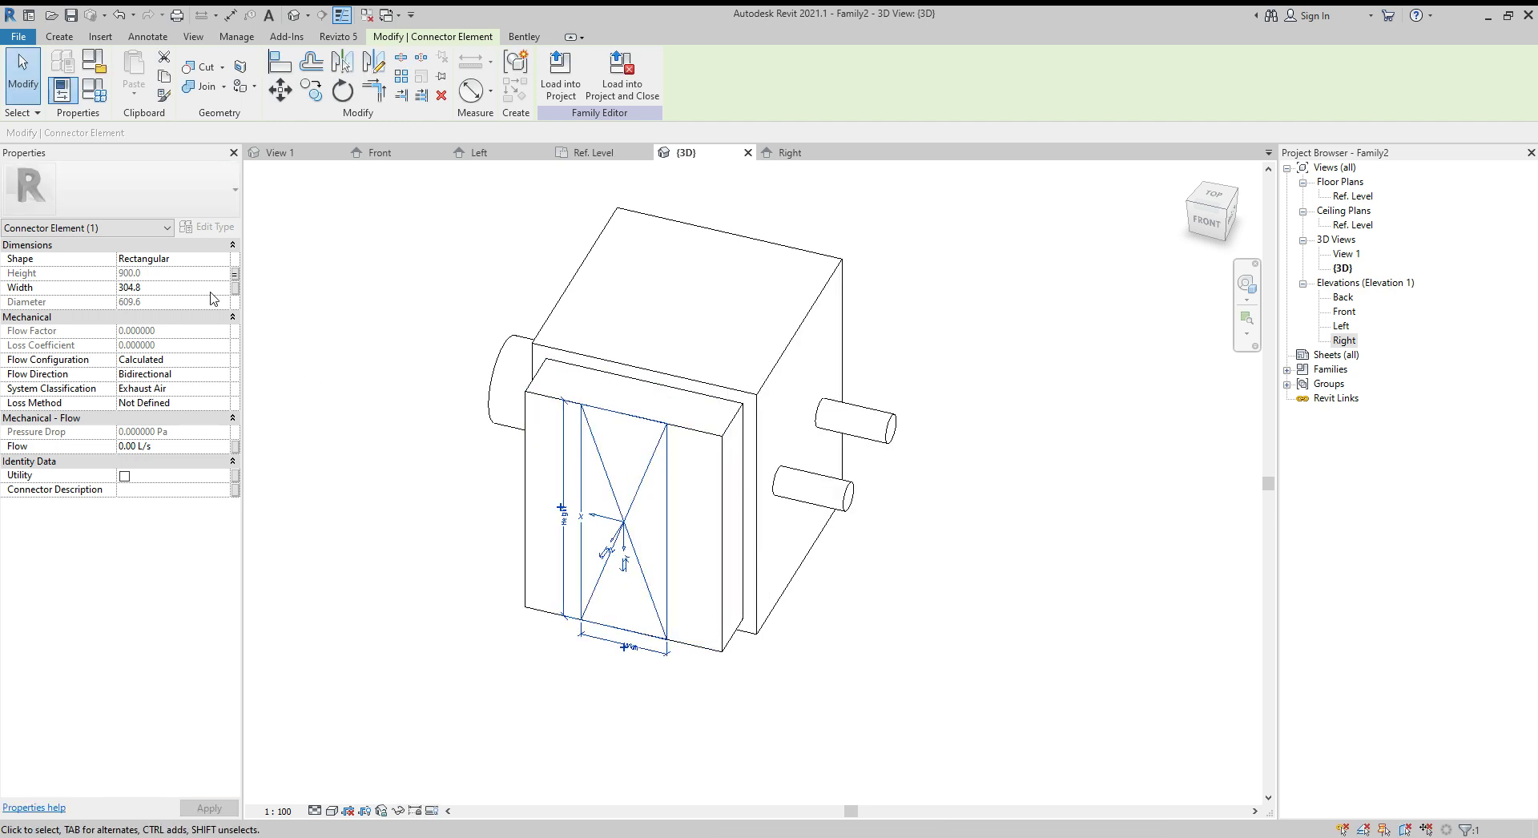
- Associate the rectangular duct connector's width with the Duct Width parameter
{"action": "left_click", "coordinate": [236, 287]}
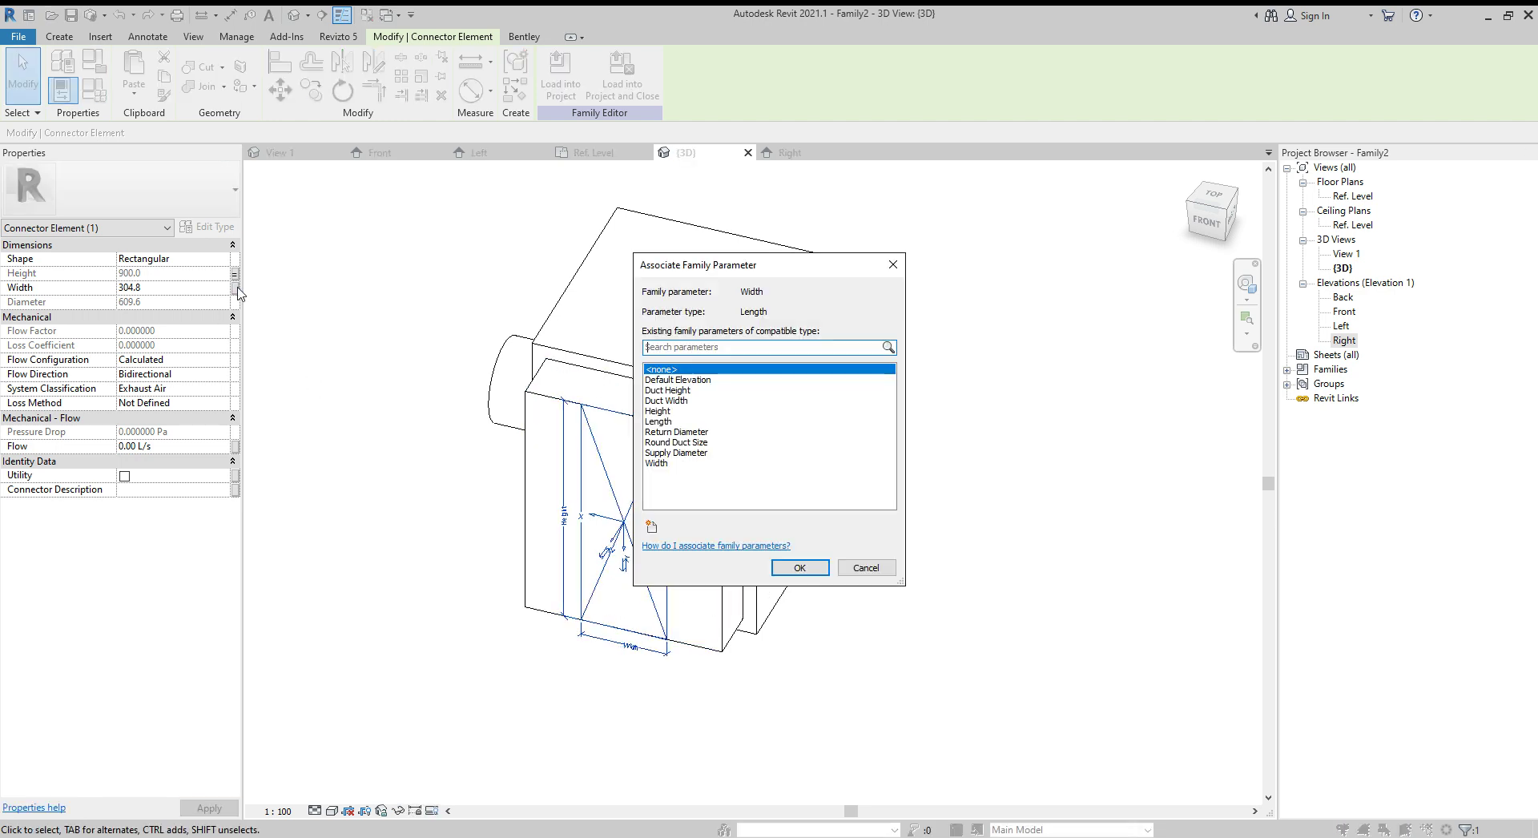
{"action": "left_click", "coordinate": [676, 400]}
{"action": "left_click", "coordinate": [799, 568]}
{"action": "left_click", "coordinate": [856, 645]}
- Set the rectangular duct connector's system classification to Supply Air
{"action": "left_click", "coordinate": [581, 553]}
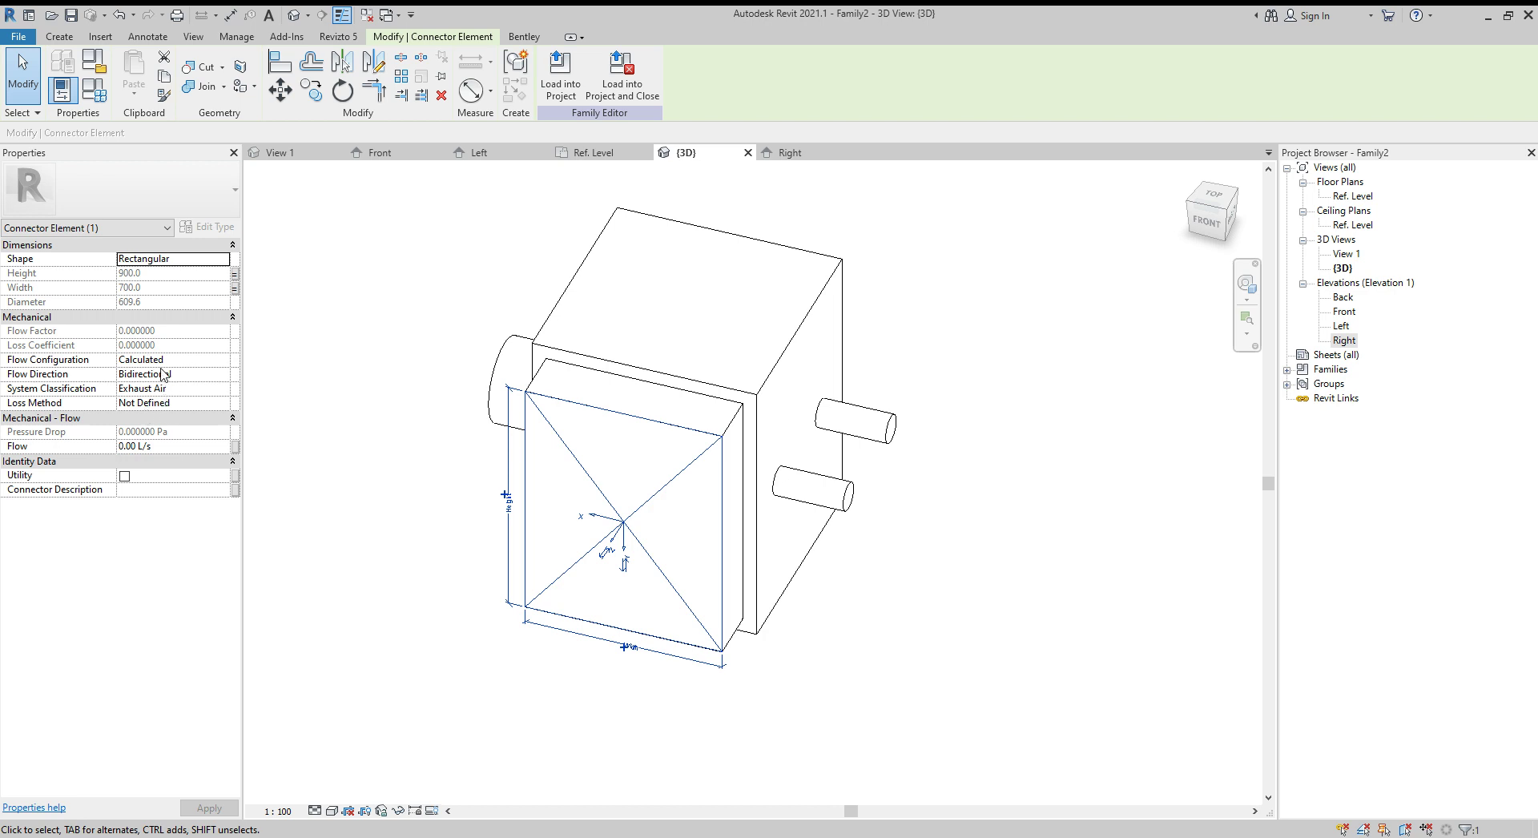
{"action": "left_click", "coordinate": [220, 391]}
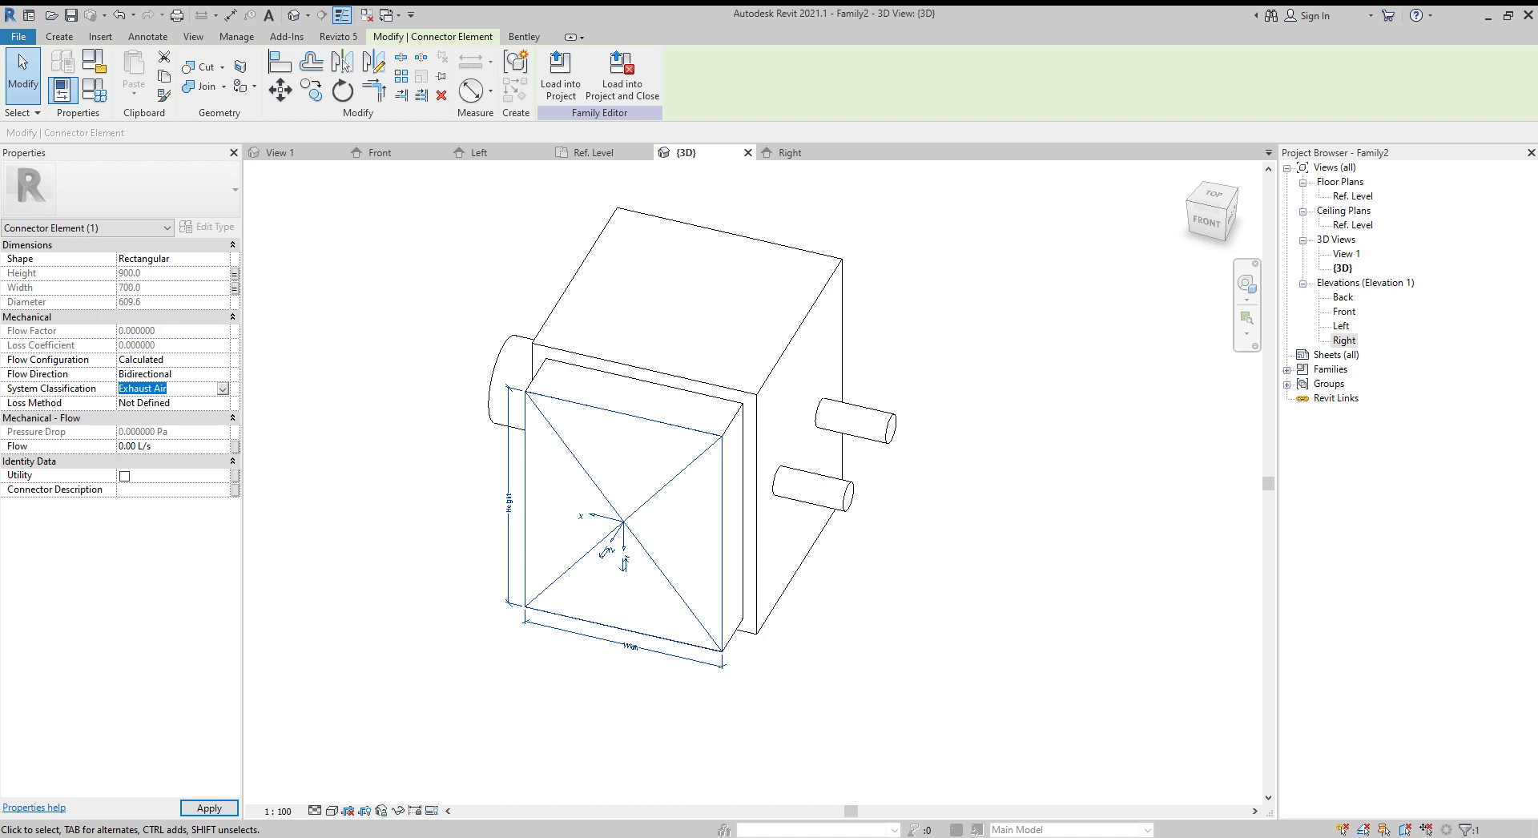
{"action": "left_click", "coordinate": [145, 414]}
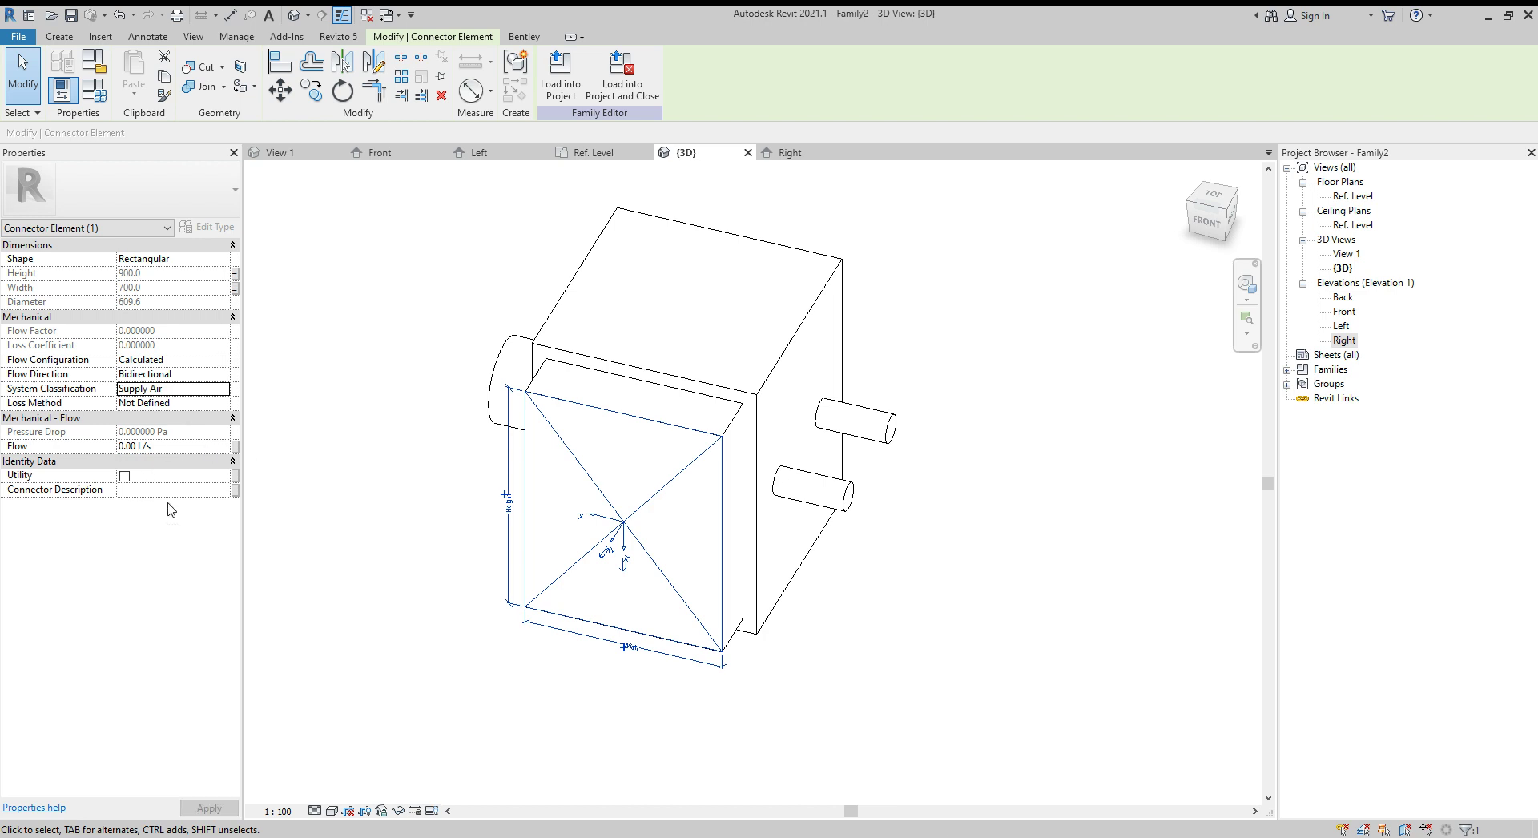
{"action": "left_click", "coordinate": [209, 447]}
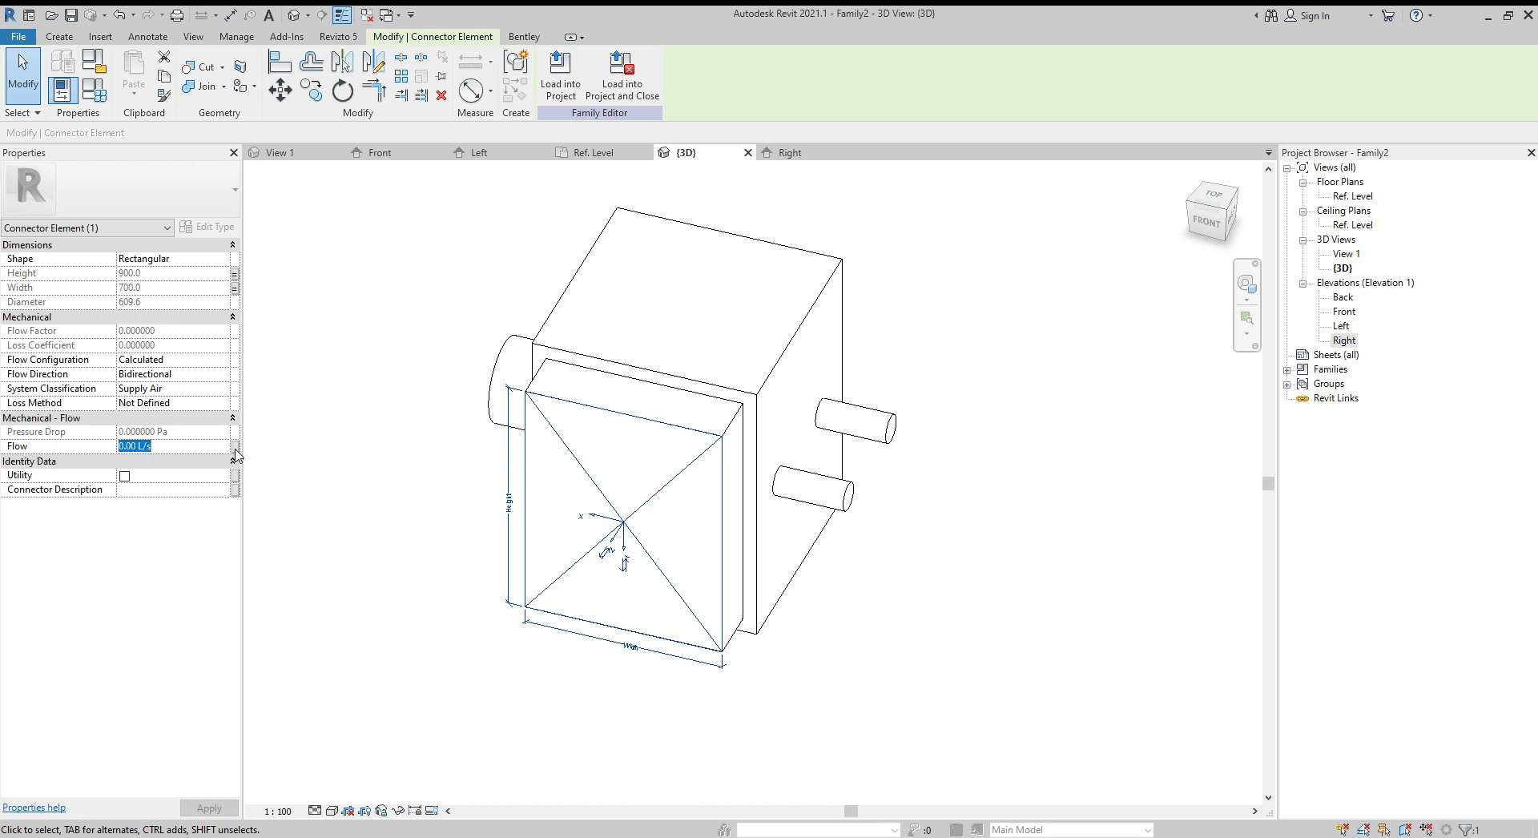
{"action": "left_click", "coordinate": [236, 448]}
{"action": "left_click", "coordinate": [897, 258]}
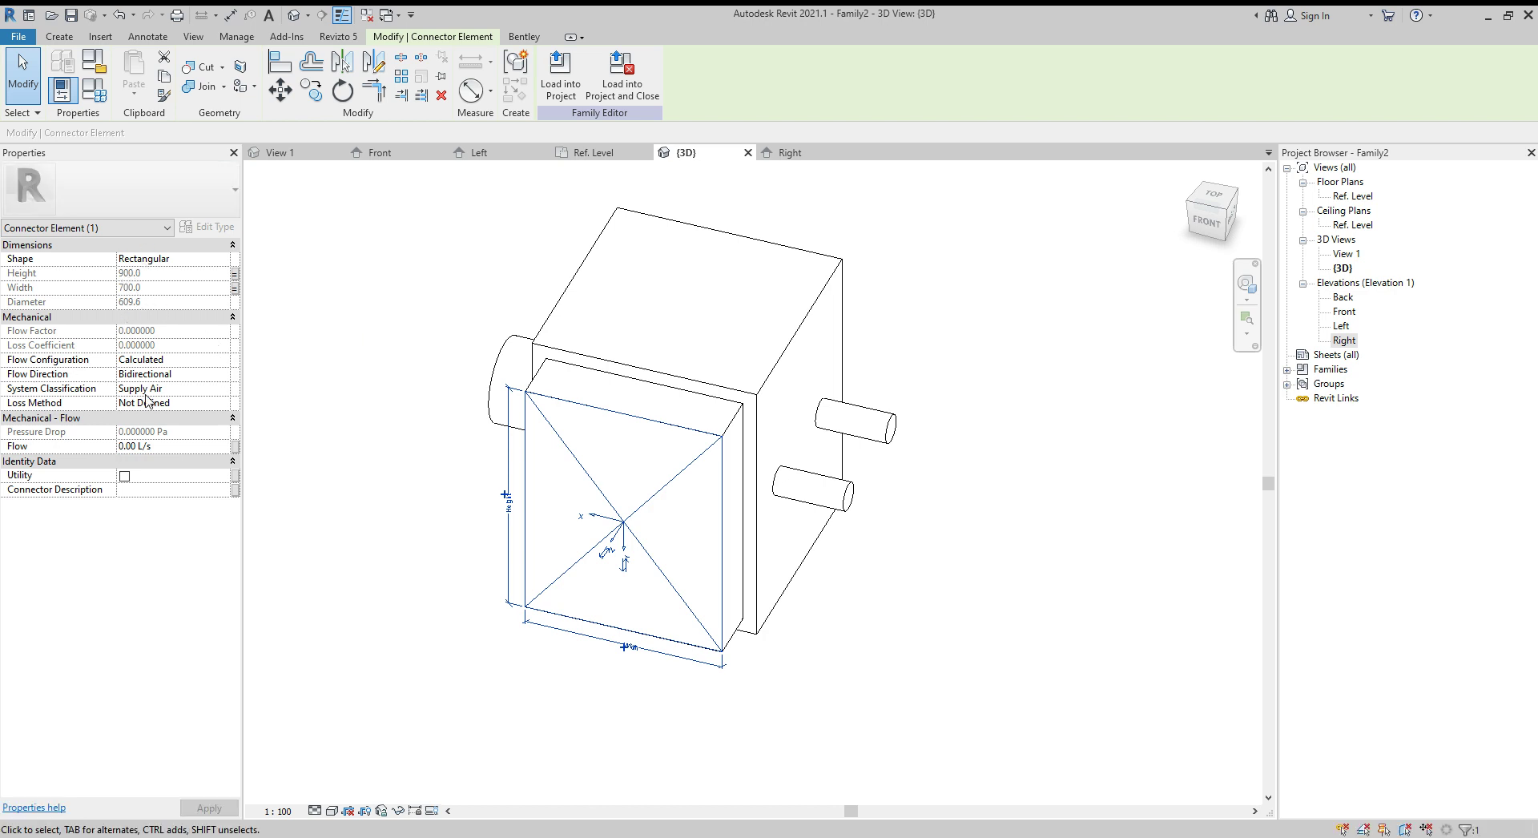
- Place a second duct connector on the end face of the round duct opening
{"action": "left_click", "coordinate": [317, 450]}
{"action": "middle_click_drag", "start_coordinate": [382, 554], "coordinate": [563, 464], "text": "shift"}
{"action": "scroll", "coordinate": [563, 463], "scroll_direction": "up", "scroll_amount": 1}
{"action": "left_click", "coordinate": [58, 36]}
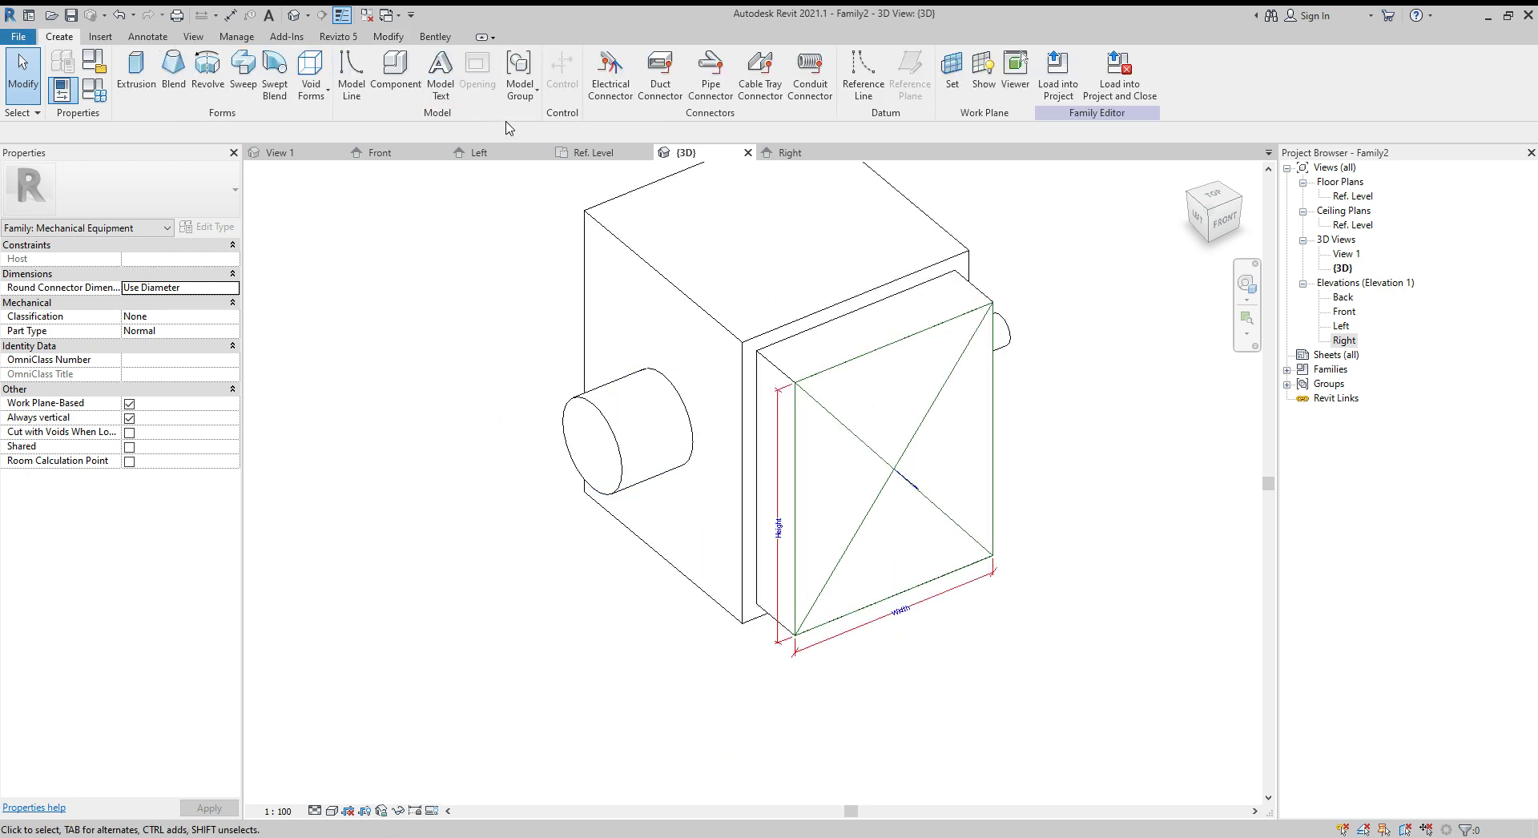
{"action": "left_click", "coordinate": [660, 73]}
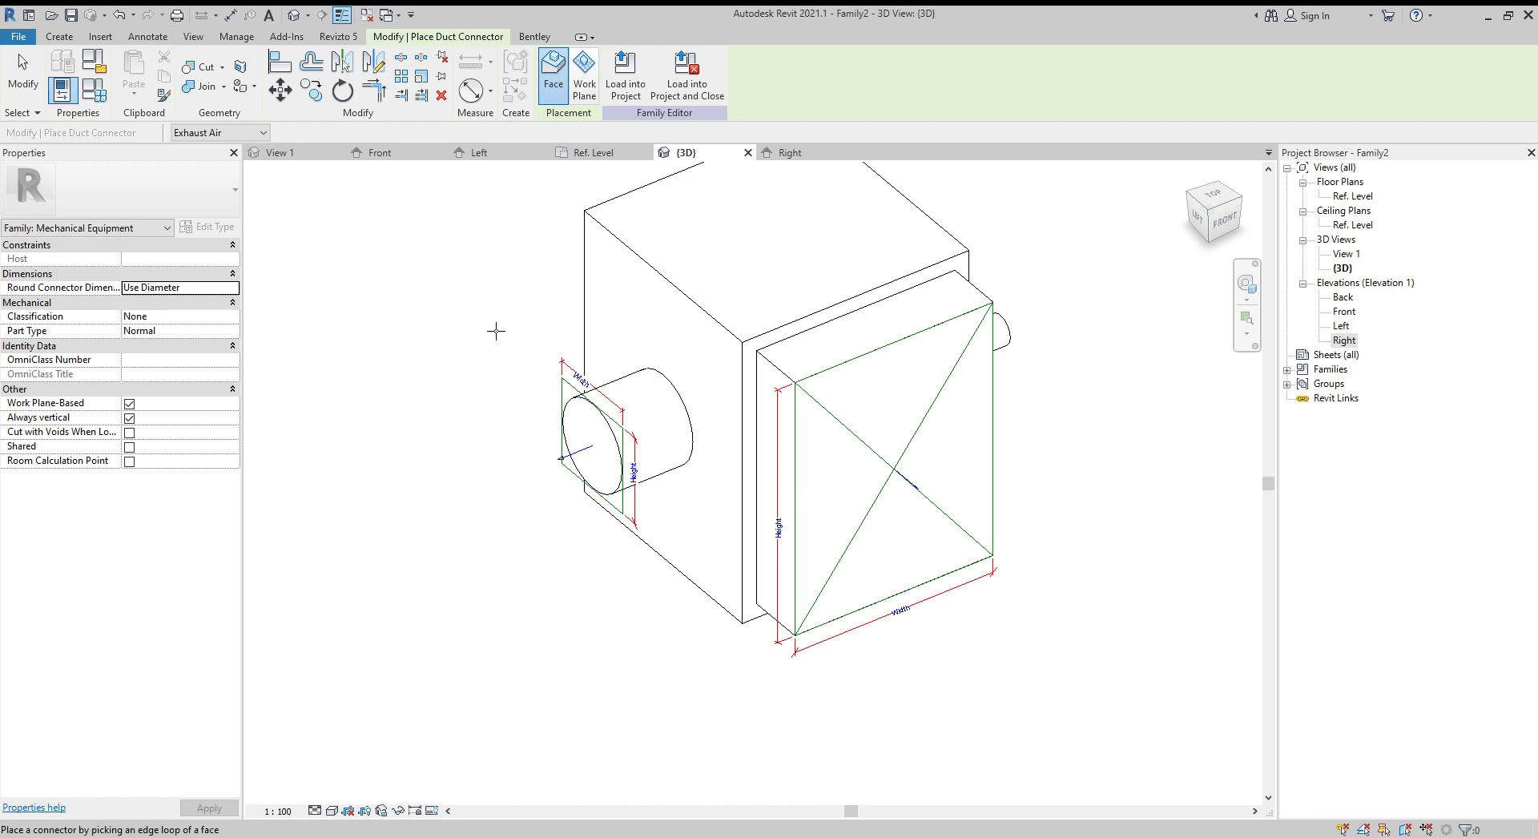
- Change the shape of the connector on the round duct opening to Round
{"action": "left_click", "coordinate": [566, 378]}
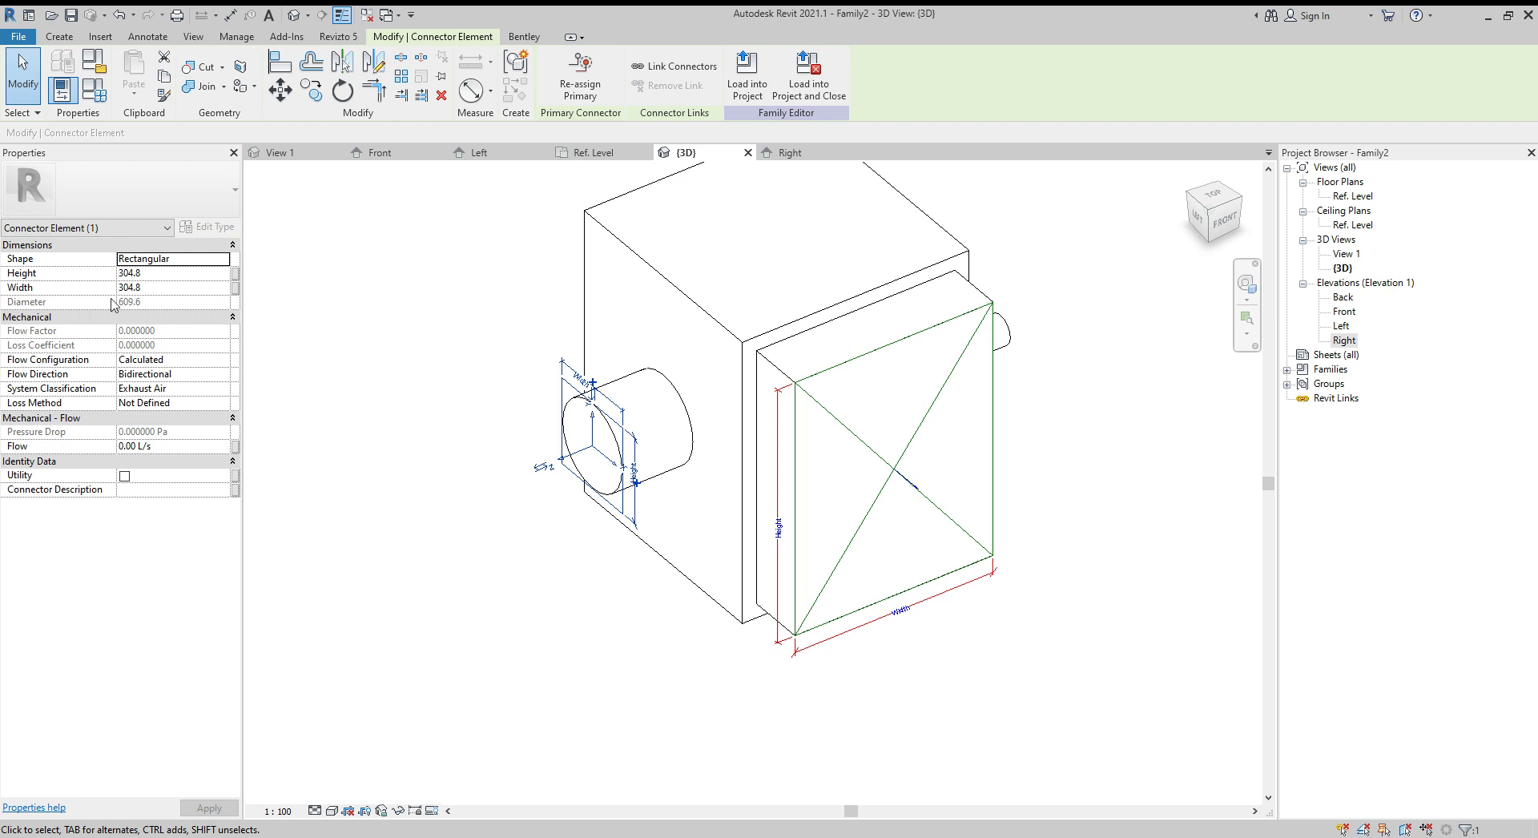
{"action": "left_click", "coordinate": [218, 264]}
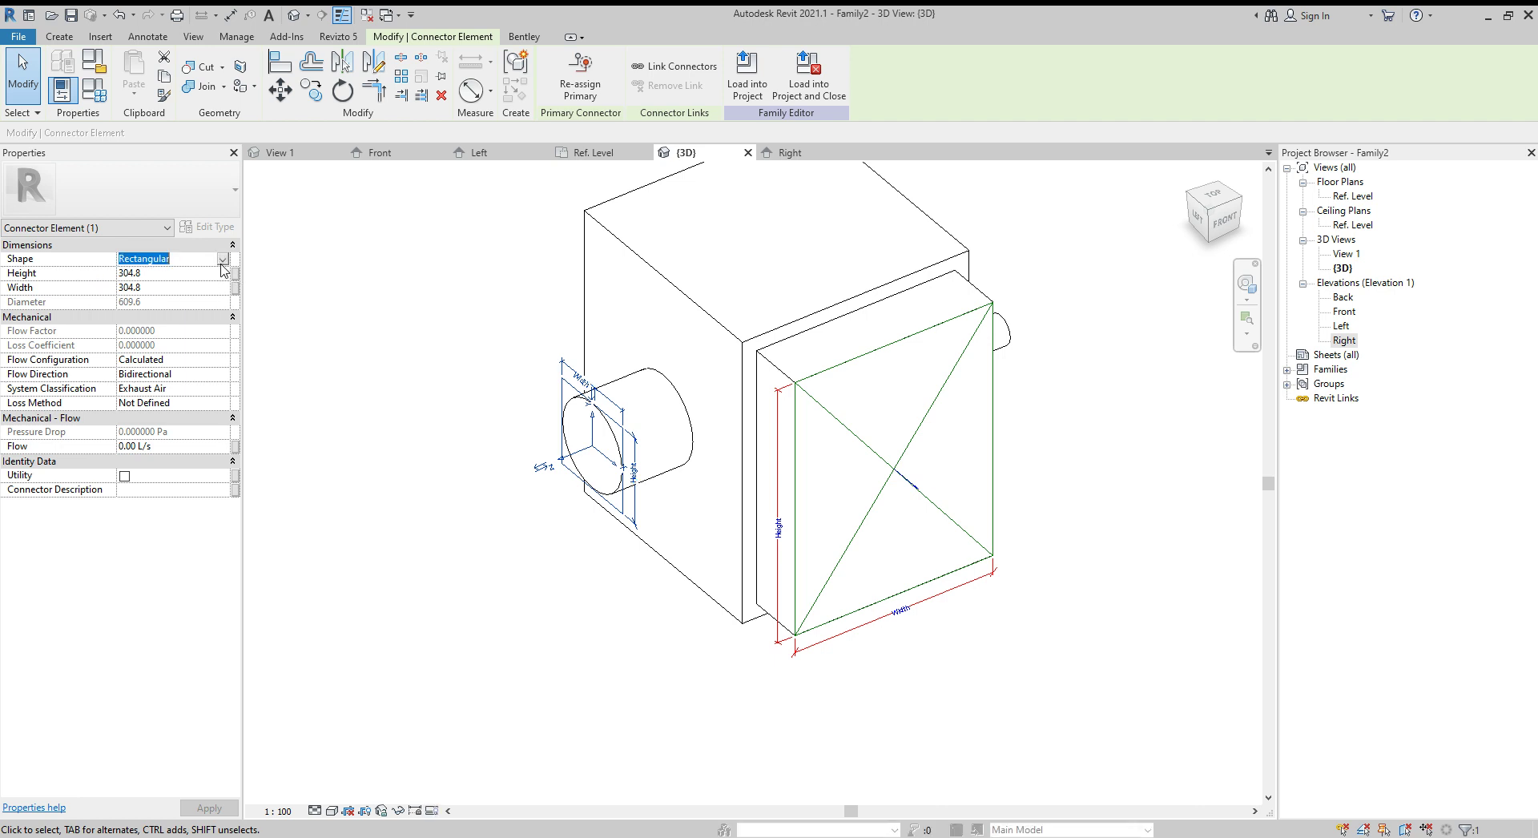
{"action": "left_click", "coordinate": [224, 265]}
{"action": "left_click", "coordinate": [161, 273]}
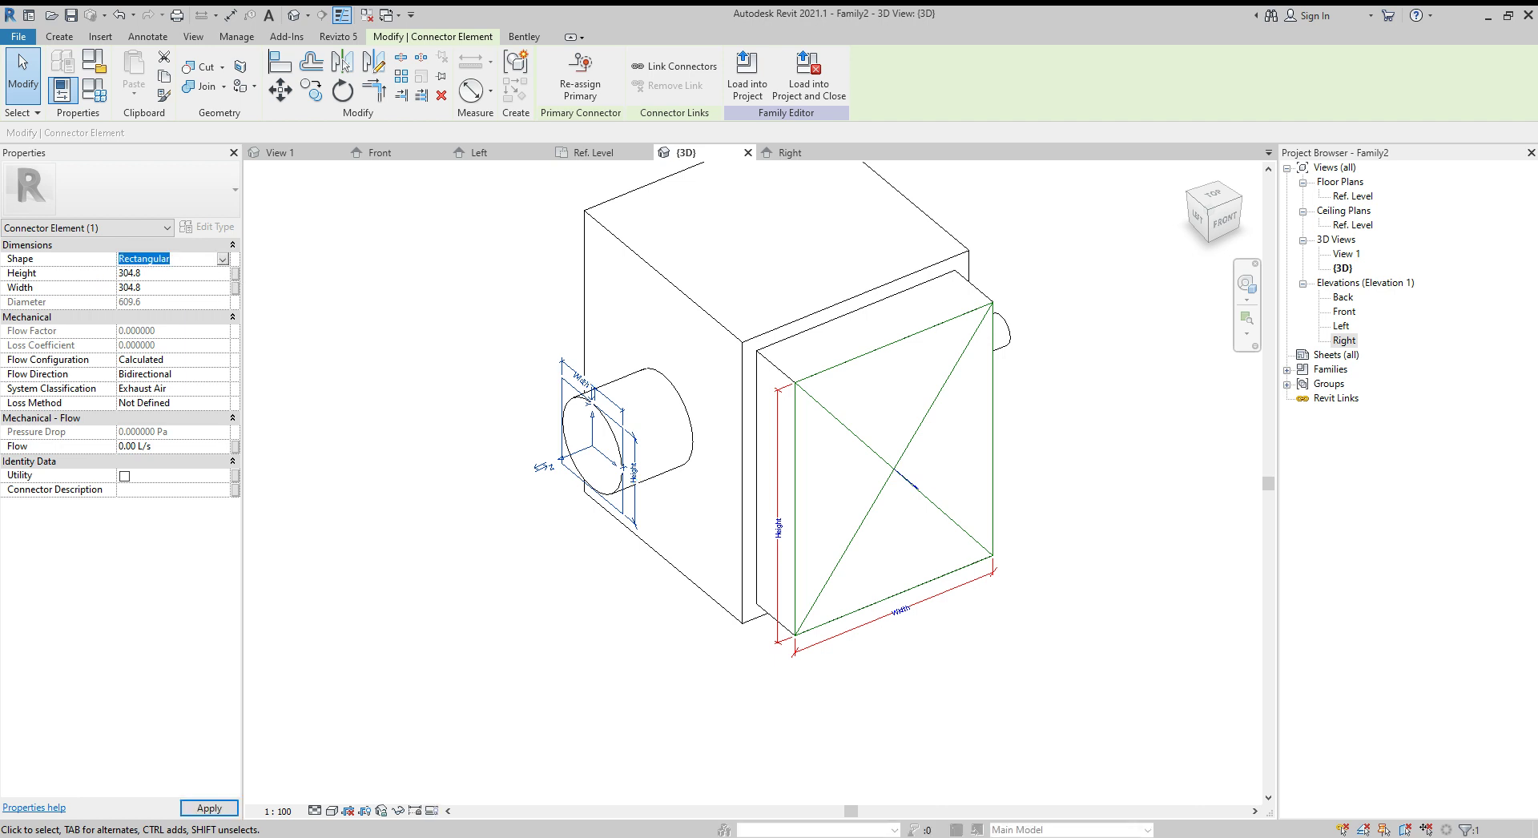
{"action": "left_click", "coordinate": [410, 318]}
- Associate the round duct connector's diameter with the Round Duct Size parameter
{"action": "left_click", "coordinate": [576, 348]}
{"action": "left_click", "coordinate": [163, 305]}
{"action": "left_click", "coordinate": [235, 304]}
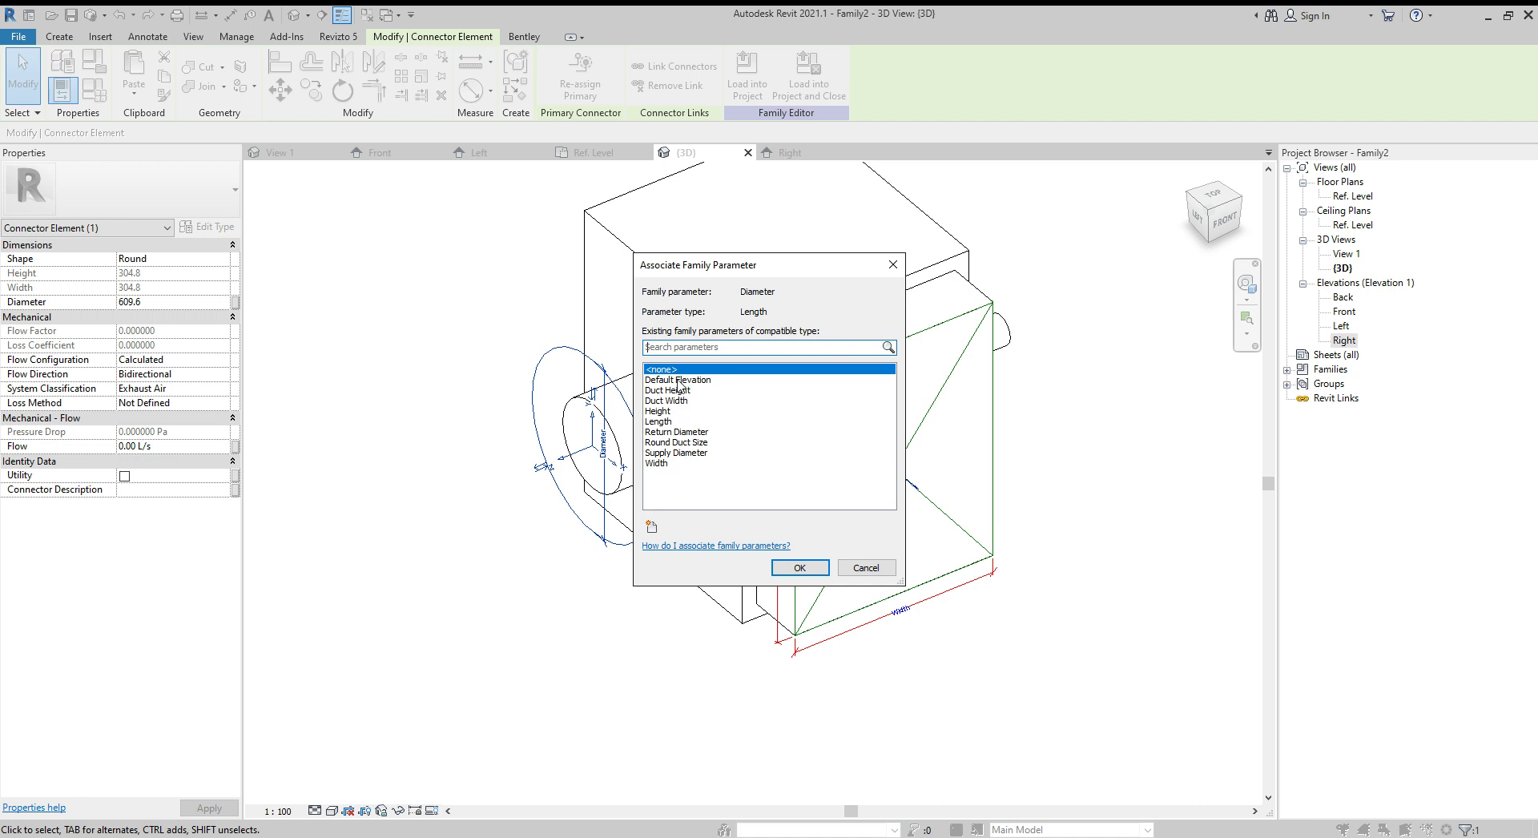
{"action": "left_click", "coordinate": [673, 443]}
{"action": "left_click", "coordinate": [800, 568]}
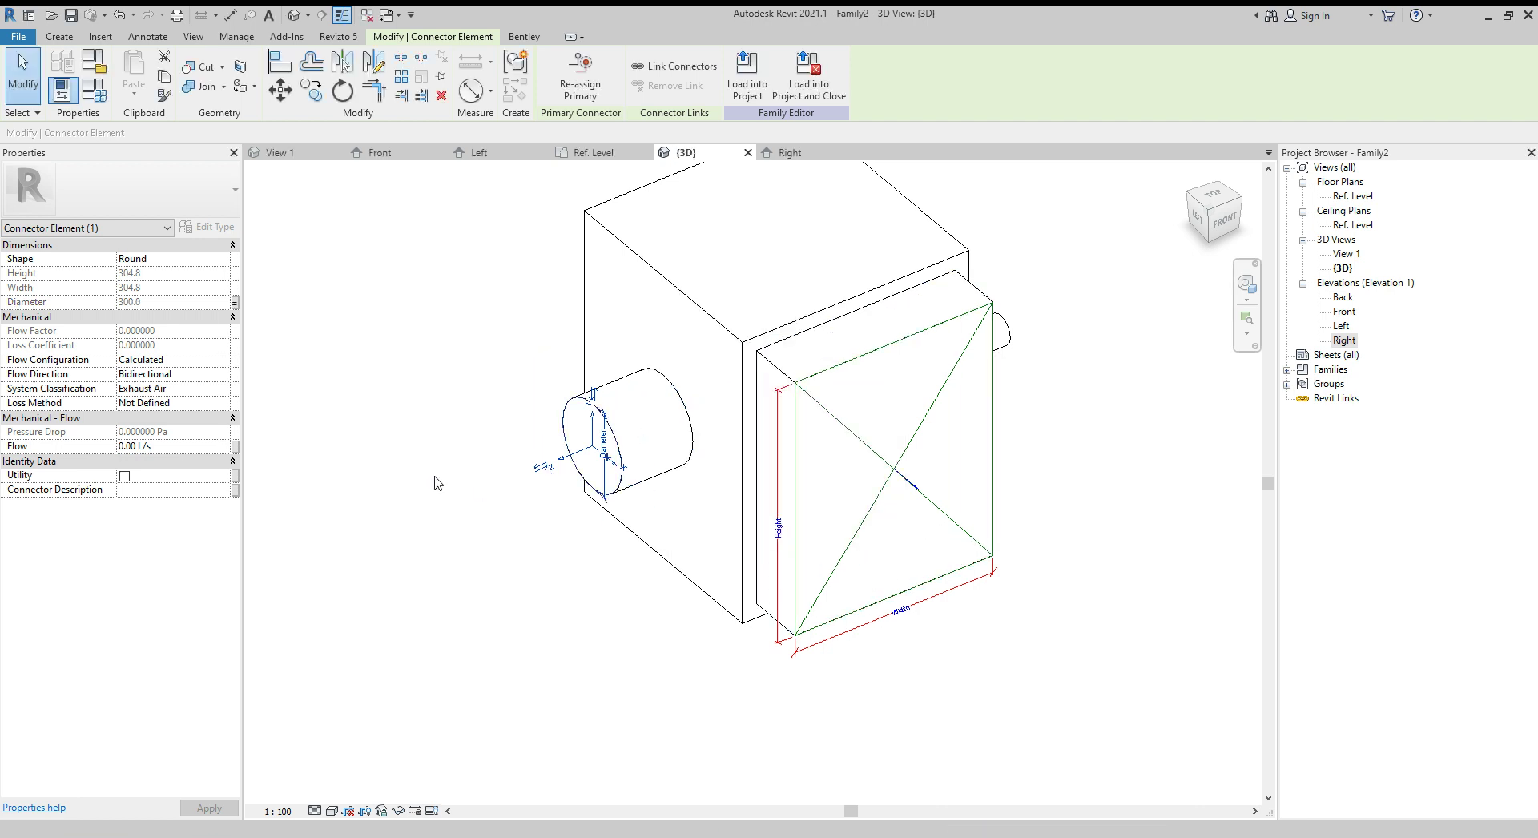
{"action": "left_click", "coordinate": [436, 483]}
- Open the round duct connector's flow direction and system classification settings
{"action": "middle_click_drag", "start_coordinate": [503, 503], "coordinate": [745, 513], "text": "shift"}
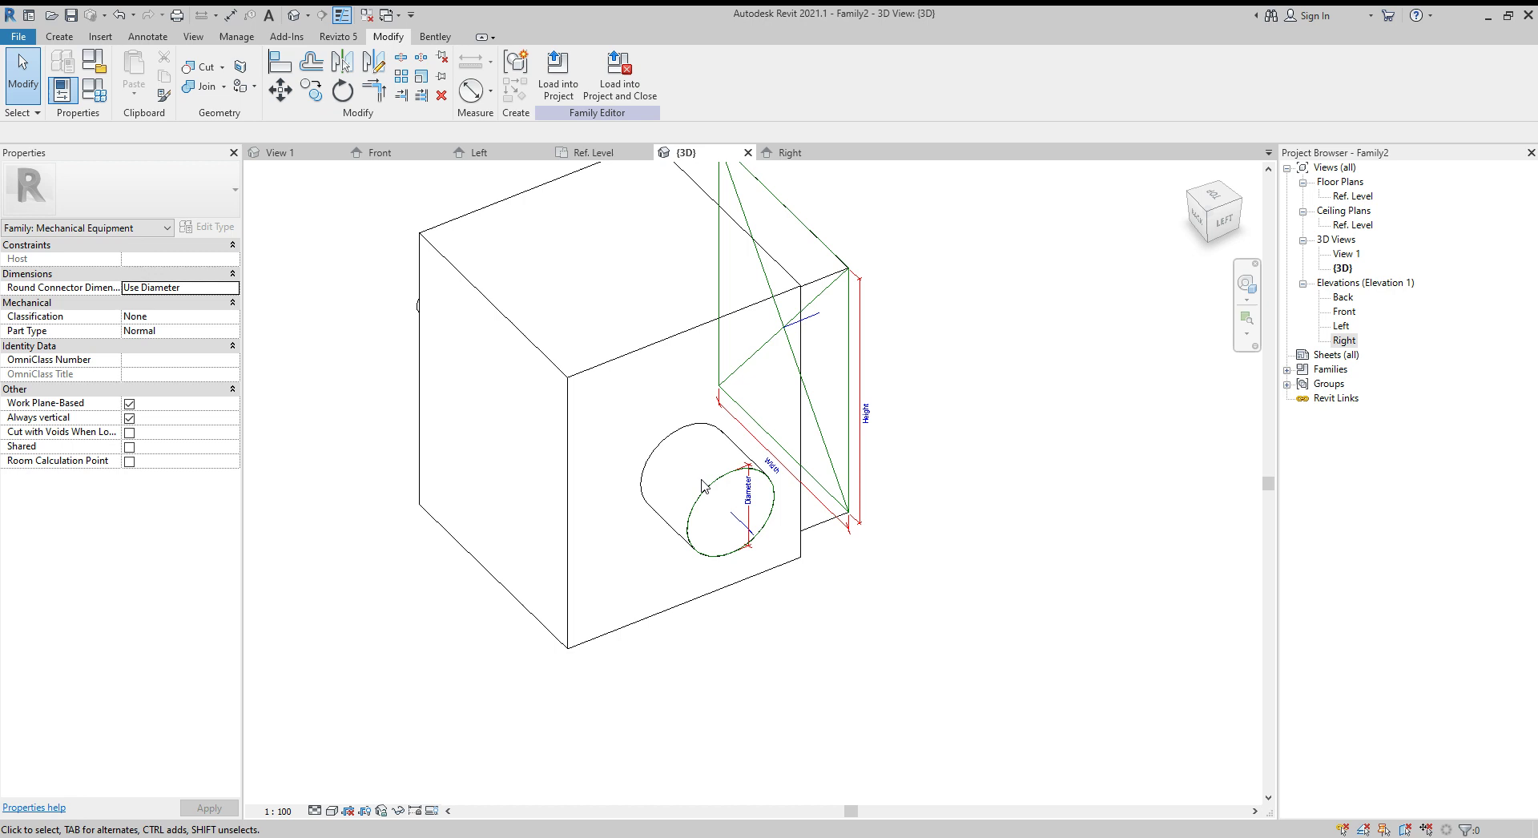
{"action": "left_click", "coordinate": [769, 521]}
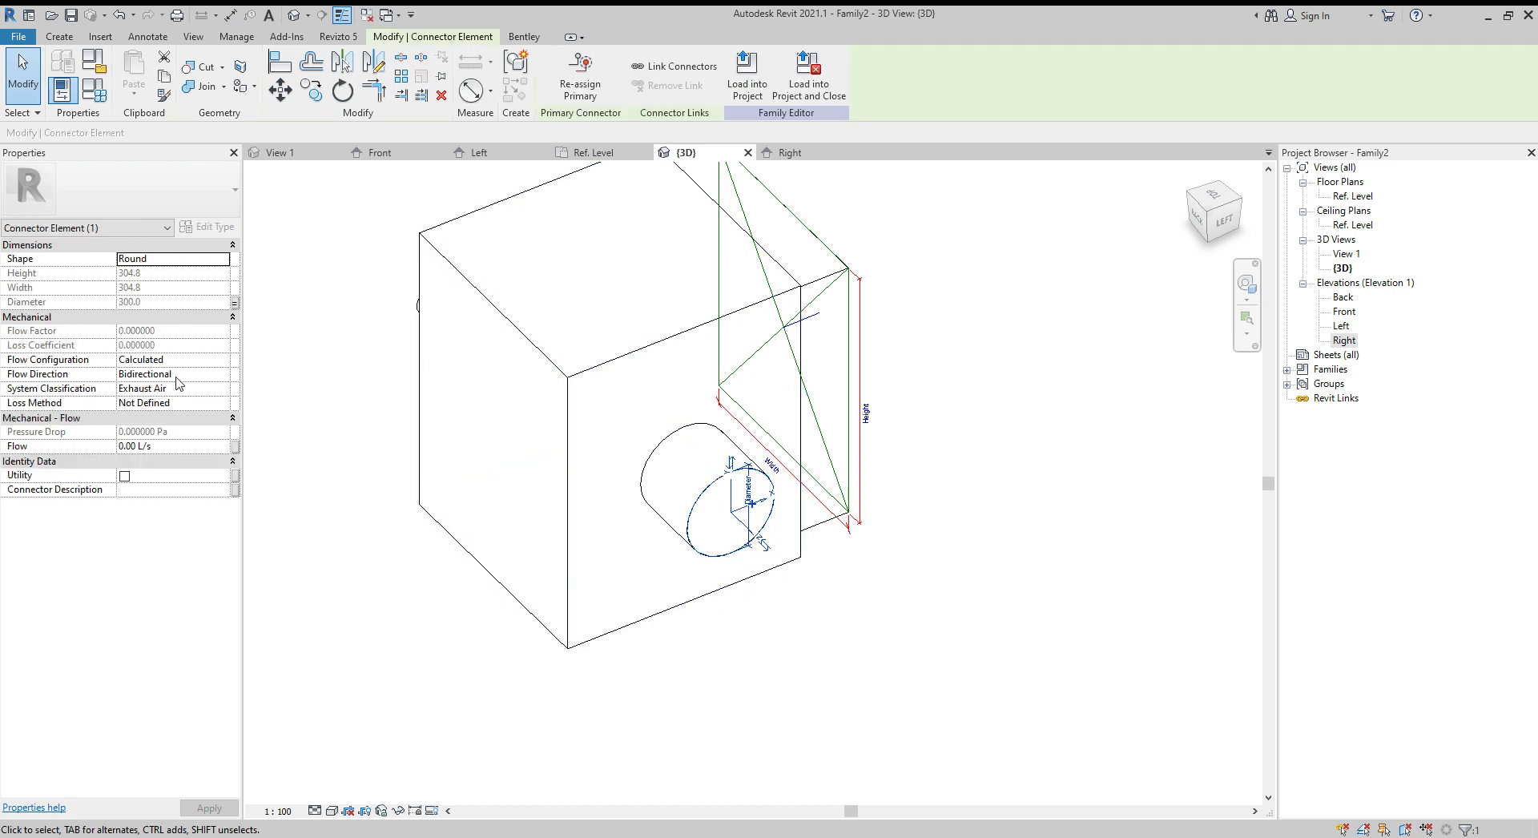
{"action": "left_click", "coordinate": [215, 379]}
{"action": "left_click", "coordinate": [191, 389]}
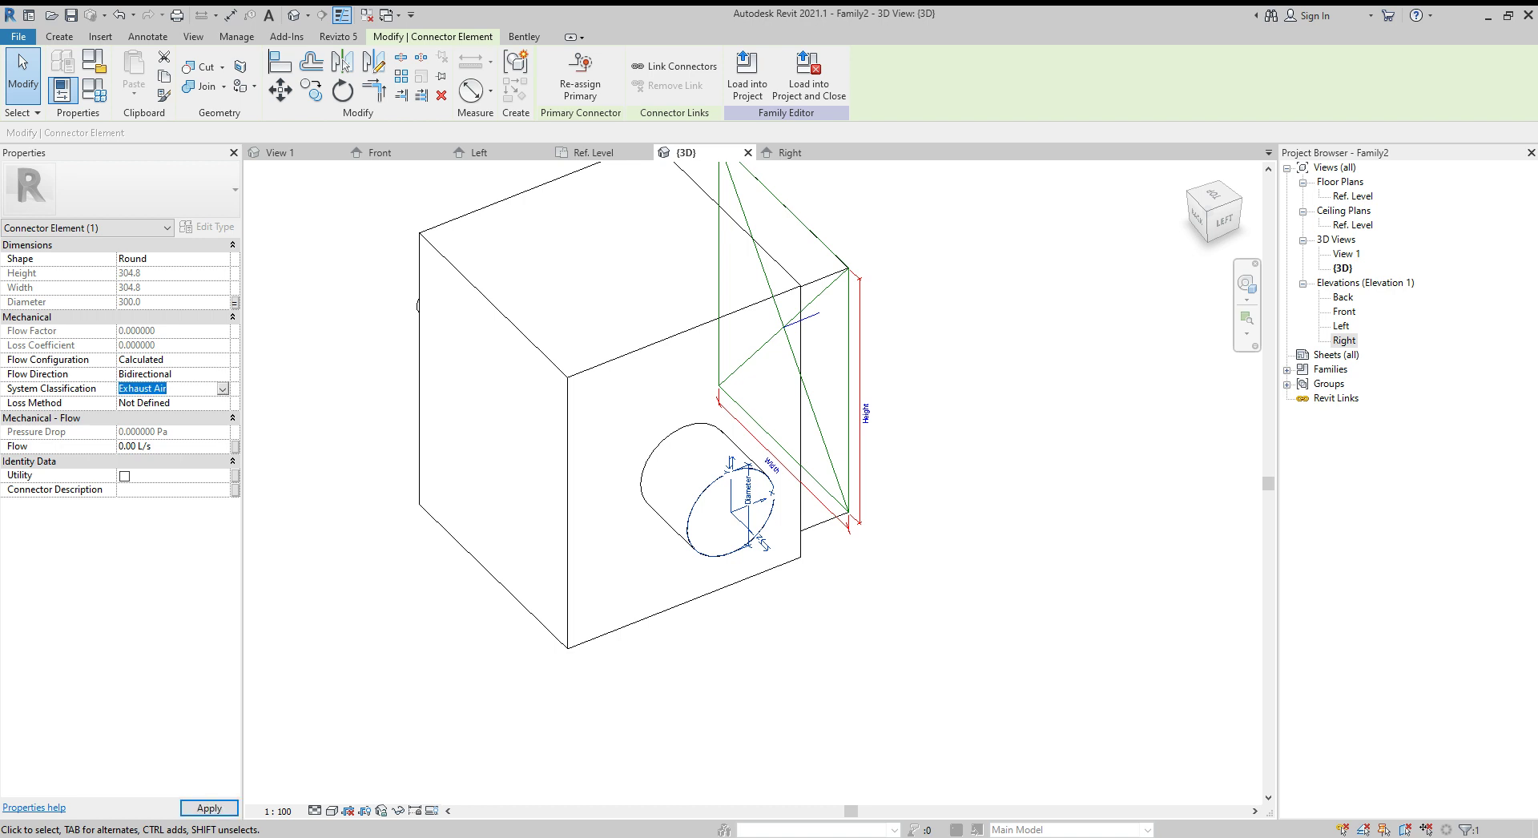
{"action": "left_click", "coordinate": [287, 520]}
- Place a Domestic Hot Water pipe connector on the end face of the pipe stub nearest the rectangular duct
{"action": "middle_click_drag", "start_coordinate": [290, 519], "coordinate": [688, 543], "text": "shift"}
{"action": "scroll", "coordinate": [688, 543], "scroll_direction": "up", "scroll_amount": 4}
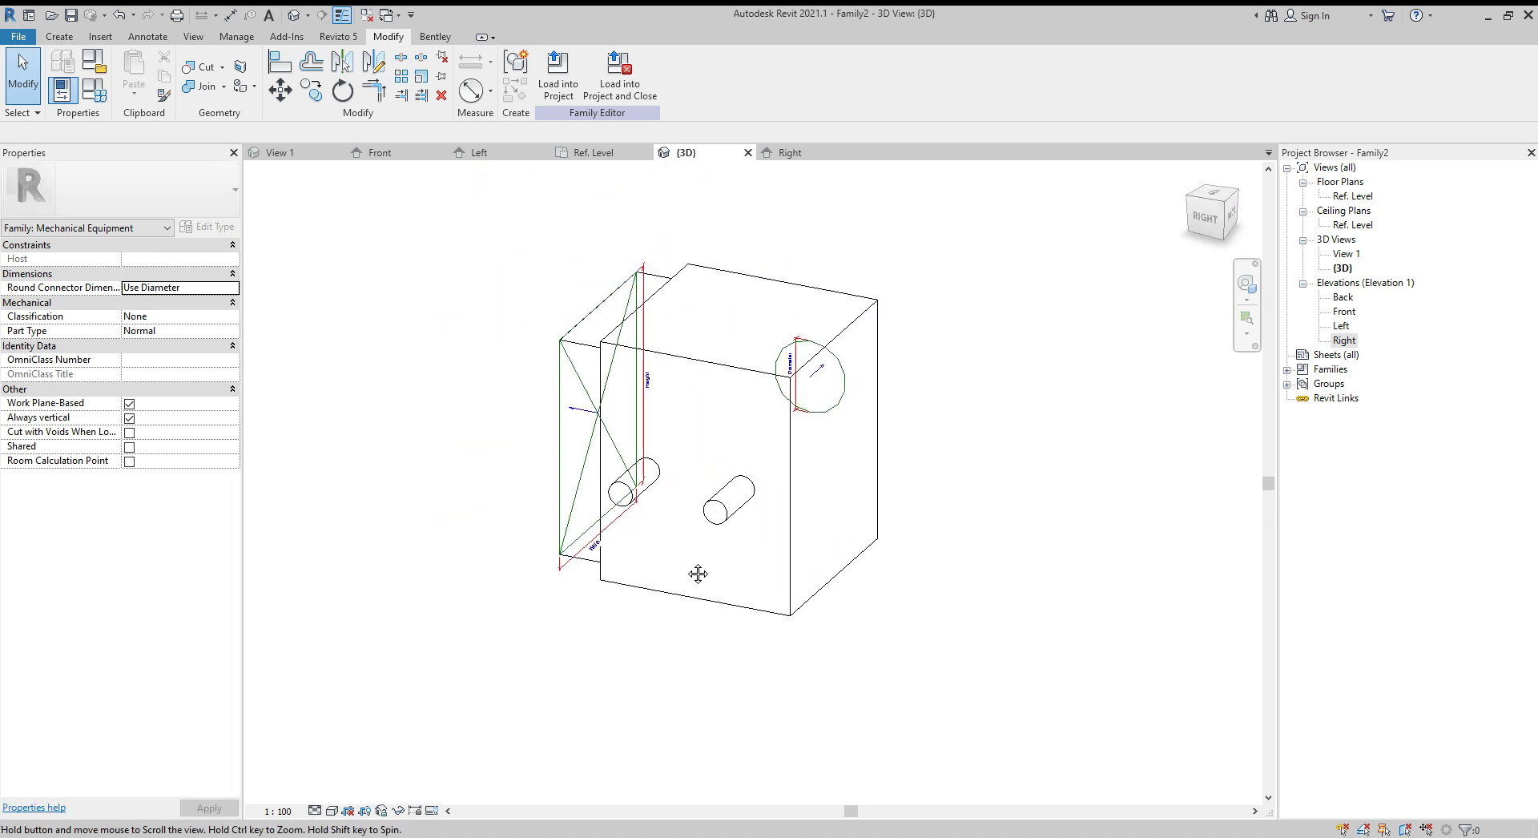
{"action": "left_click", "coordinate": [60, 37]}
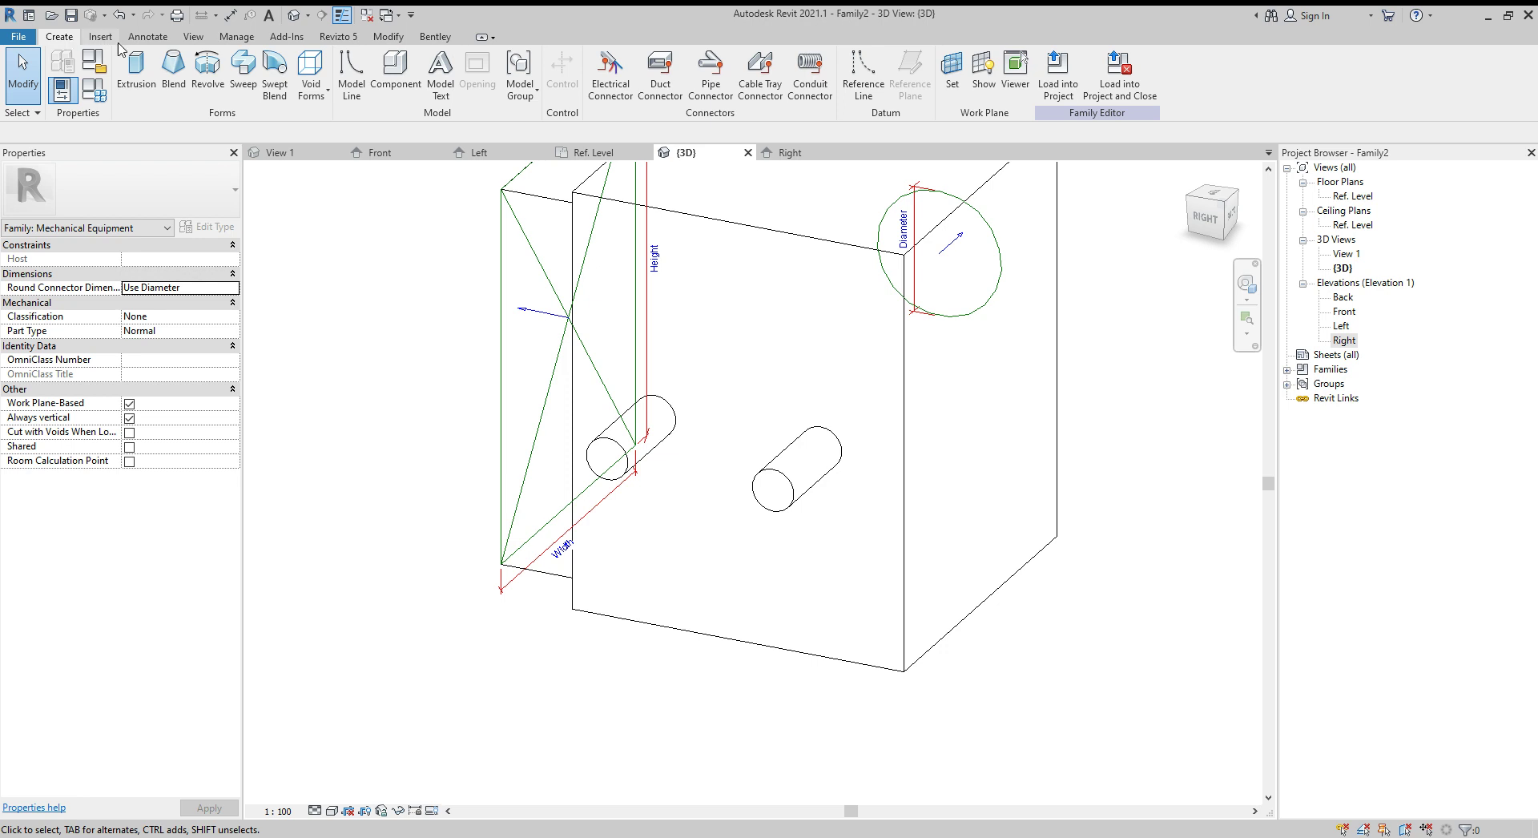
{"action": "left_click", "coordinate": [716, 74]}
{"action": "left_click", "coordinate": [618, 454]}
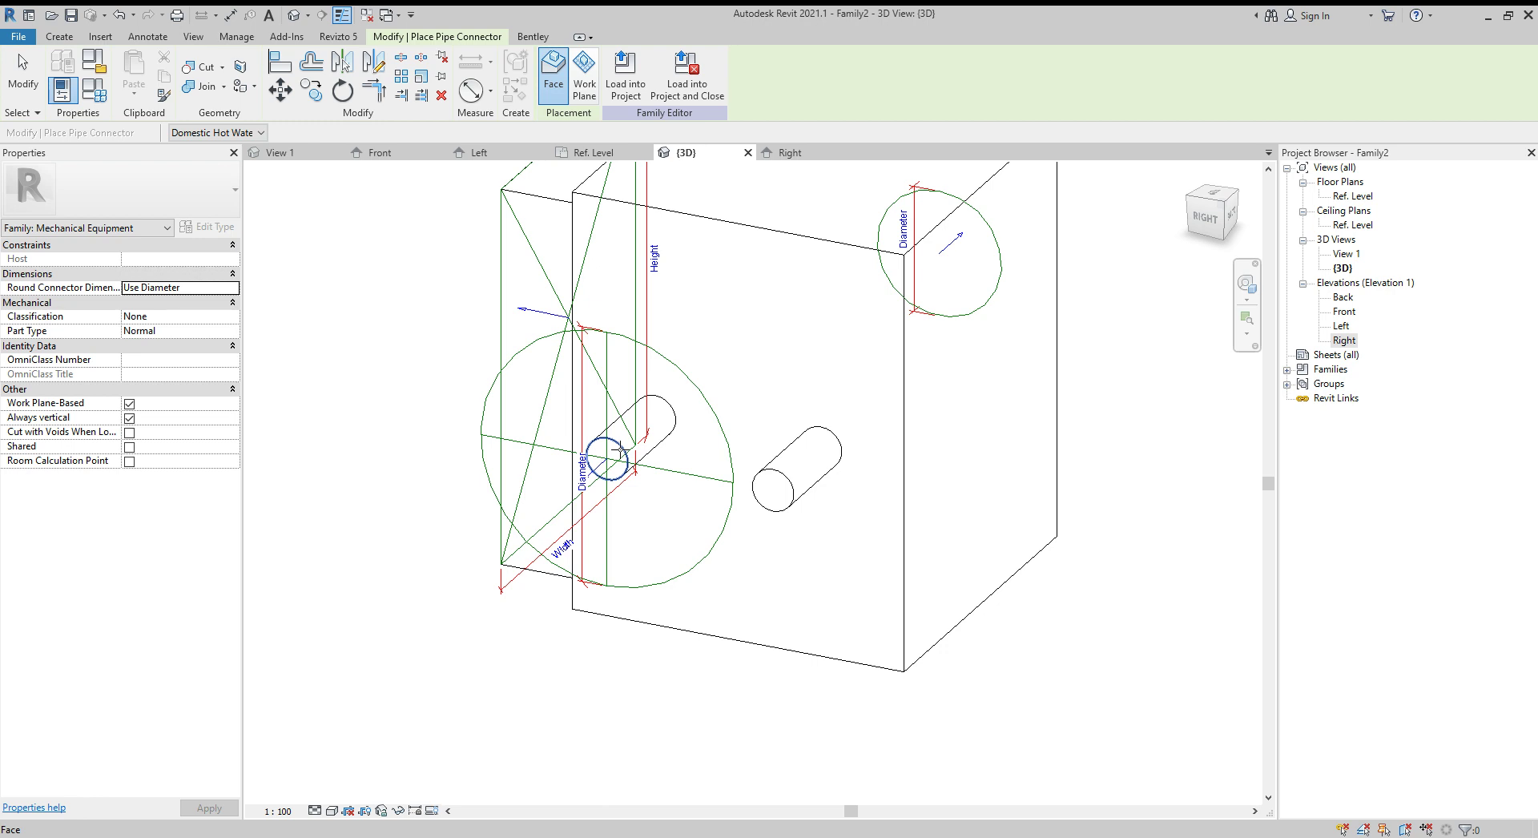
{"action": "key", "text": "Escape"}
- Associate the diameter of the pipe connector nearest the rectangular duct with Supply Diameter and set its system classification to Hydronic Supply
{"action": "left_click", "coordinate": [699, 397]}
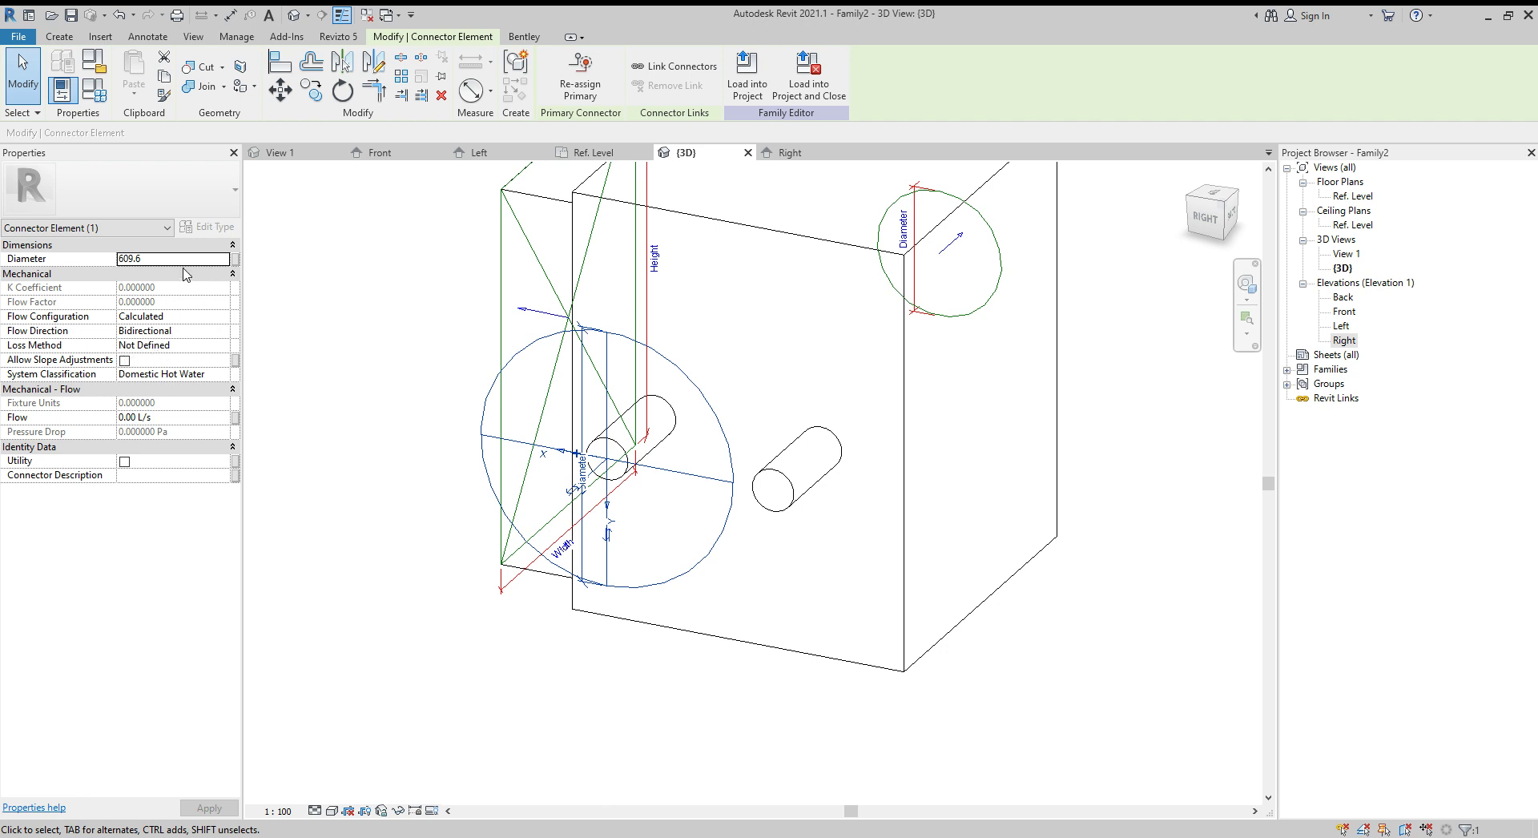
{"action": "left_click", "coordinate": [234, 260]}
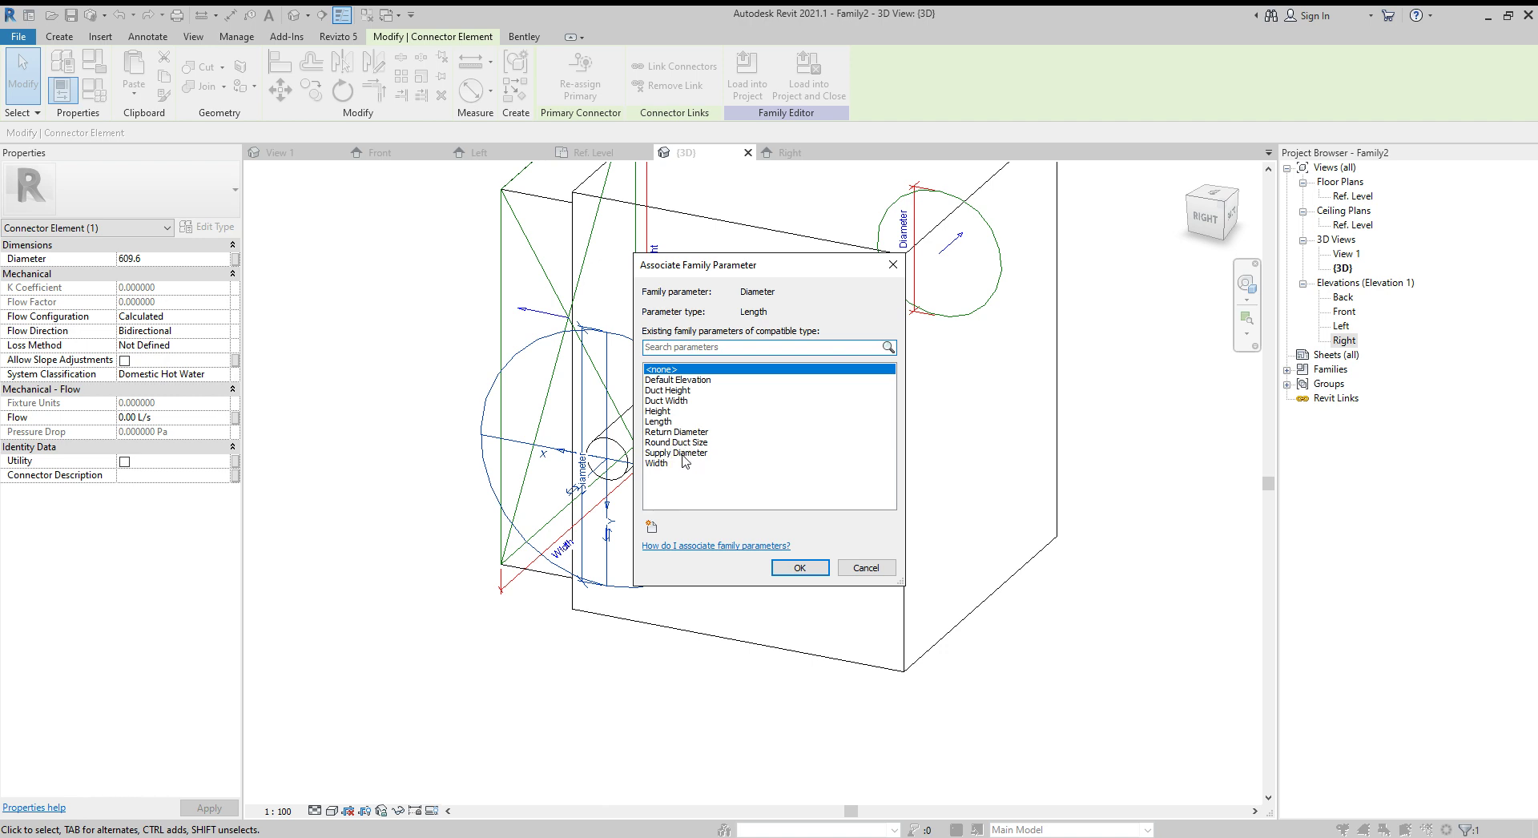
{"action": "left_click", "coordinate": [685, 454]}
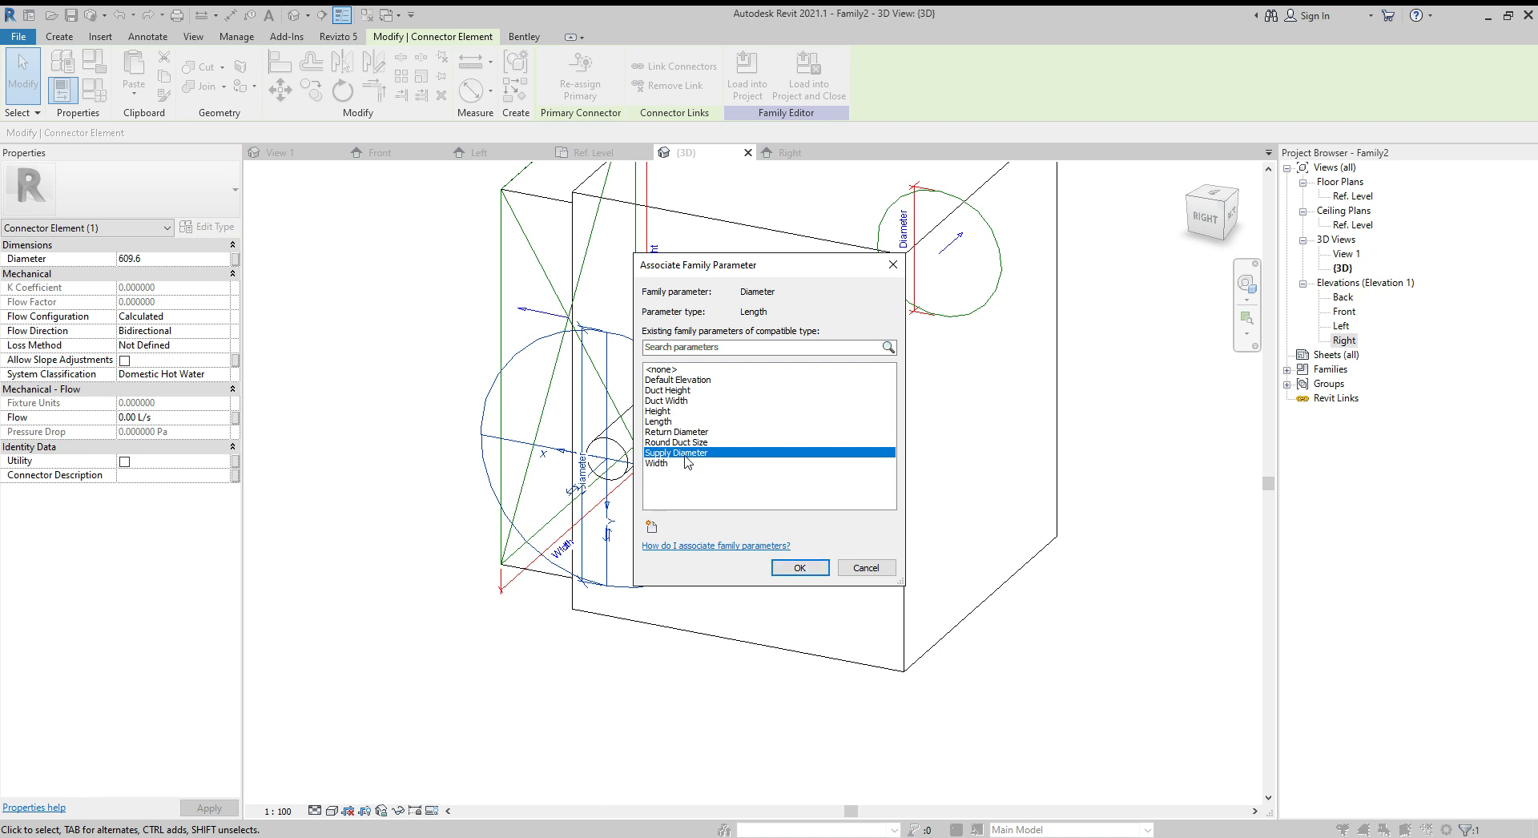
{"action": "left_click", "coordinate": [800, 567]}
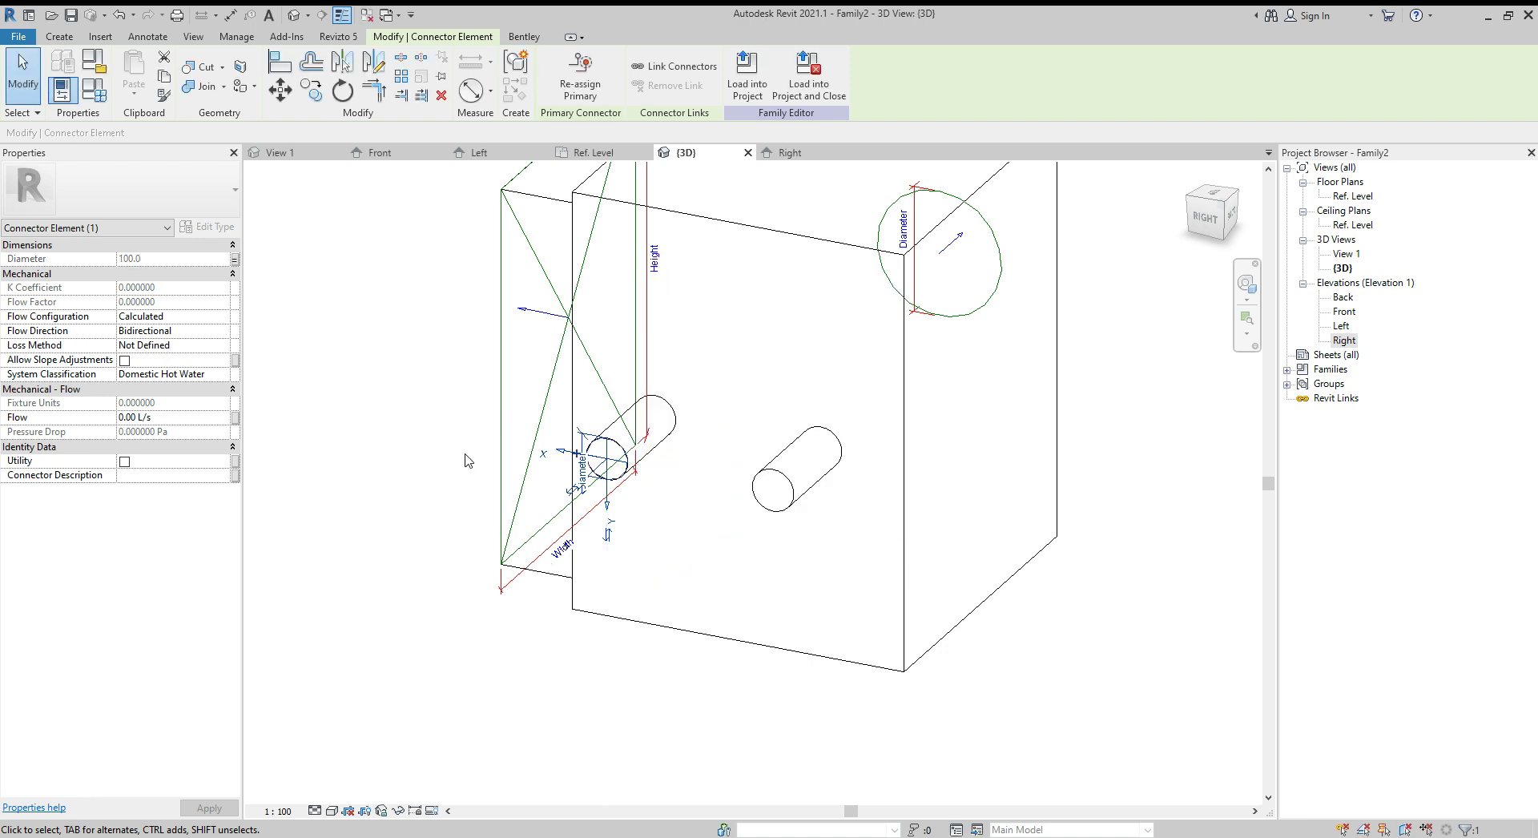
{"action": "key", "text": "Return"}
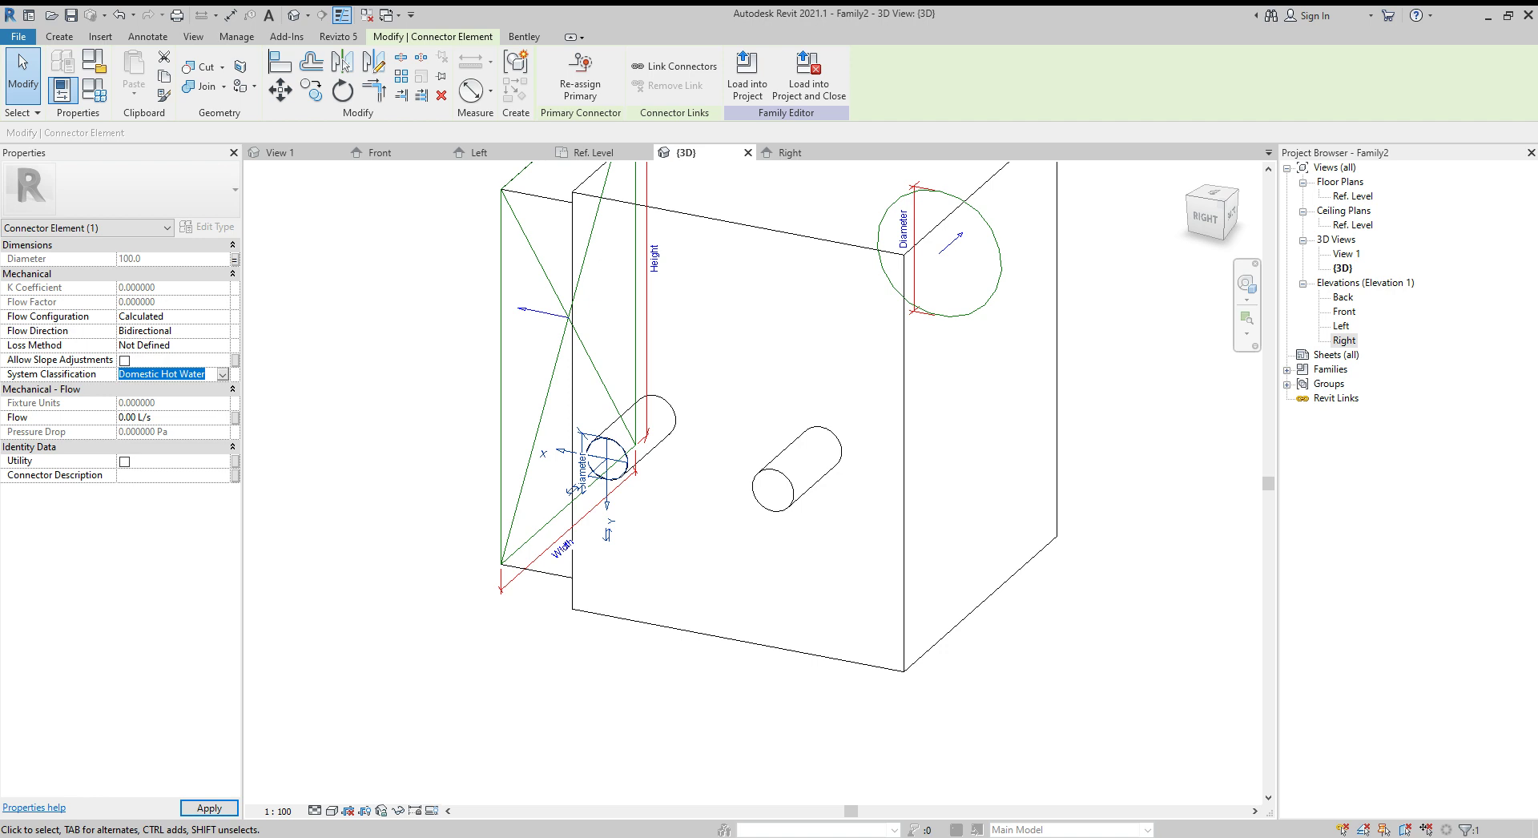
{"action": "left_click", "coordinate": [378, 486]}
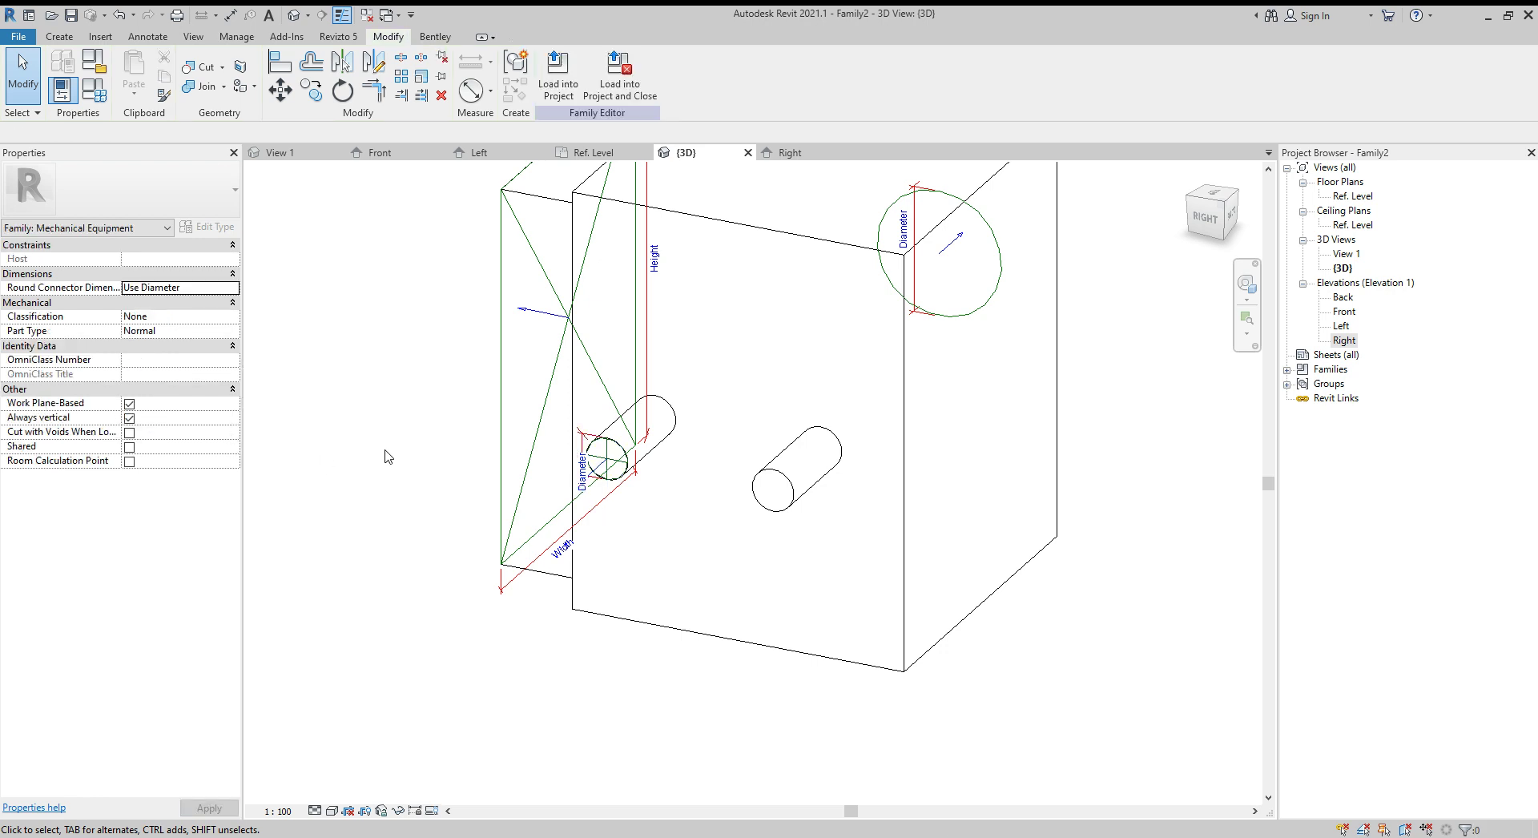
- Place a Domestic Hot Water pipe connector on the end face of the pipe stub farther from the rectangular duct
{"action": "left_click", "coordinate": [54, 37]}
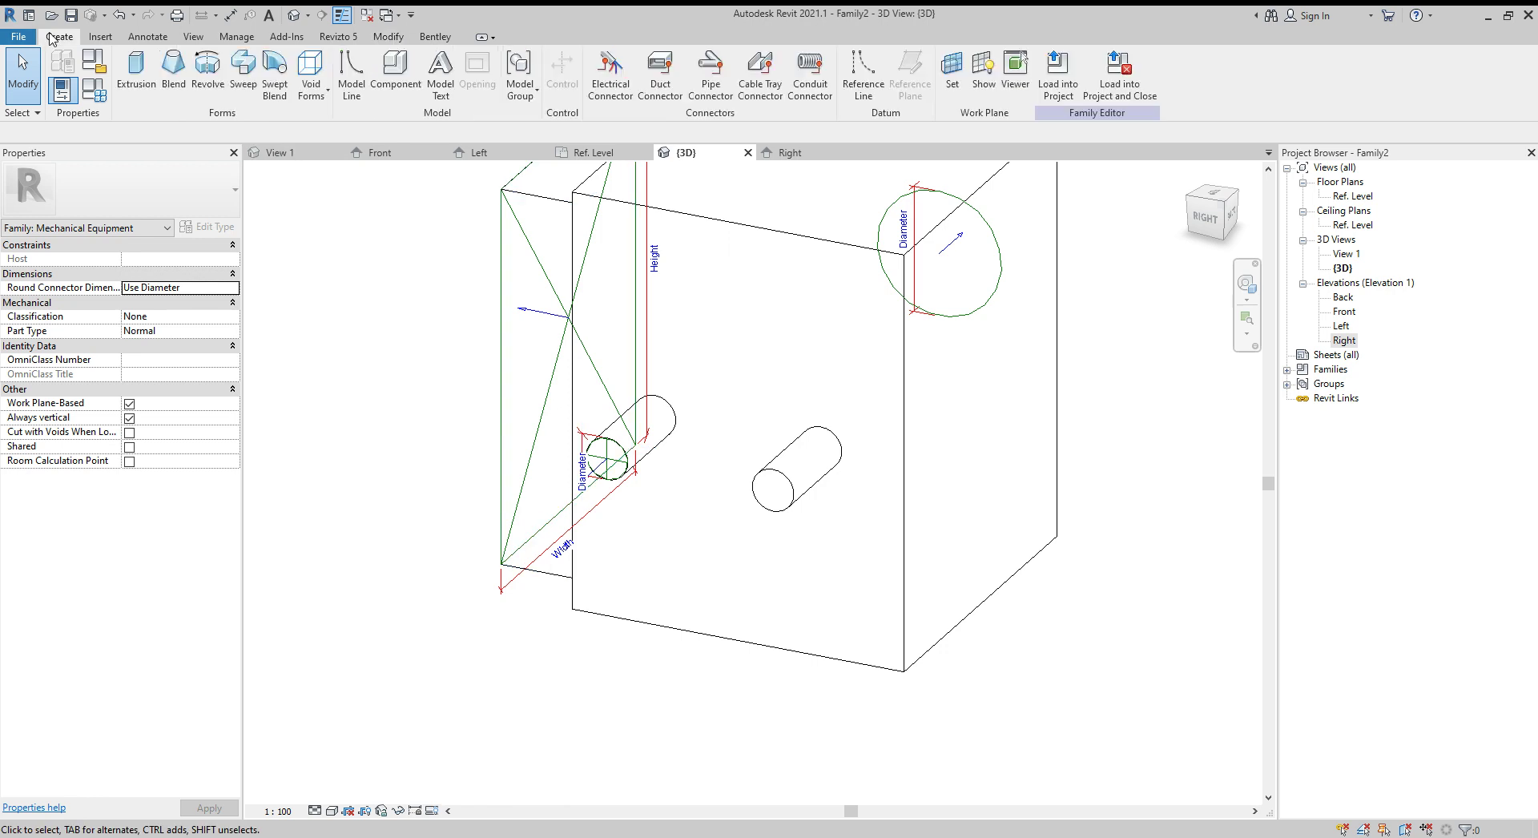
{"action": "left_click", "coordinate": [713, 76]}
{"action": "left_click", "coordinate": [782, 474]}
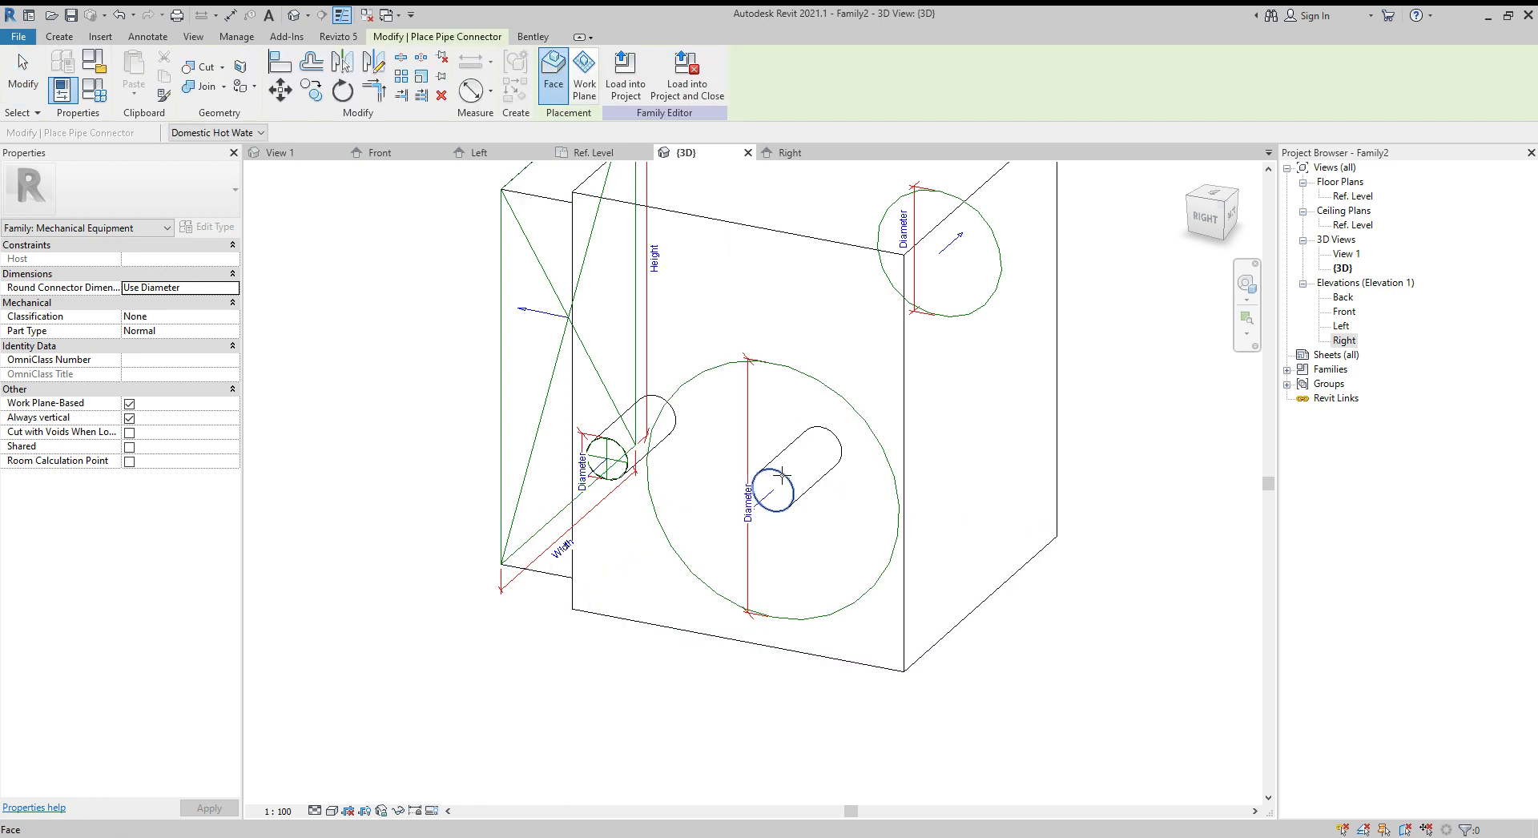
{"action": "key", "text": "Escape"}
- Set the system classification of the connector on the pipe stub farther from the rectangular duct to Hydronic Return
{"action": "left_click", "coordinate": [796, 378]}
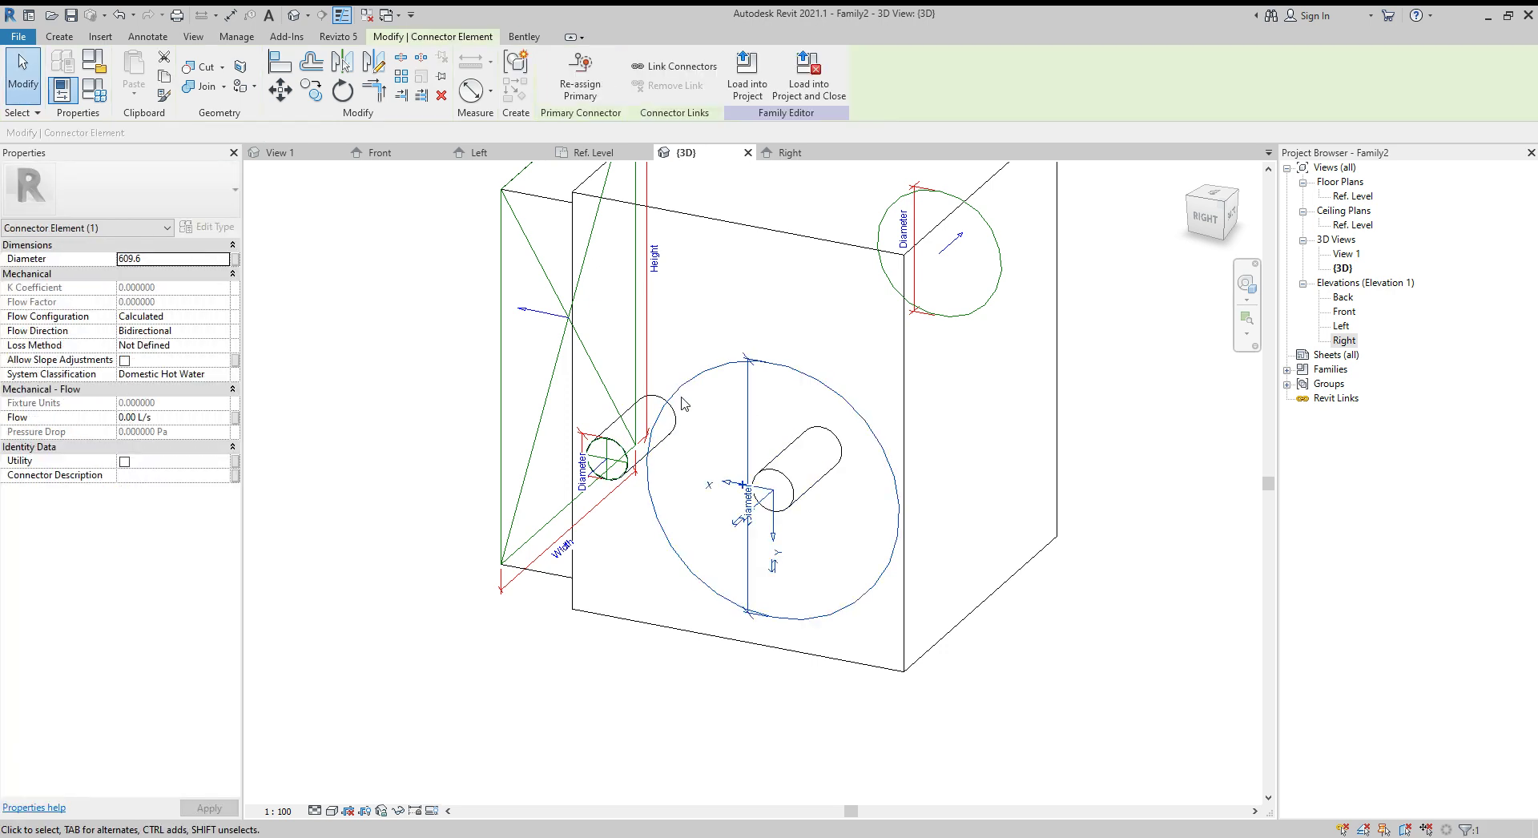
{"action": "left_click", "coordinate": [184, 375]}
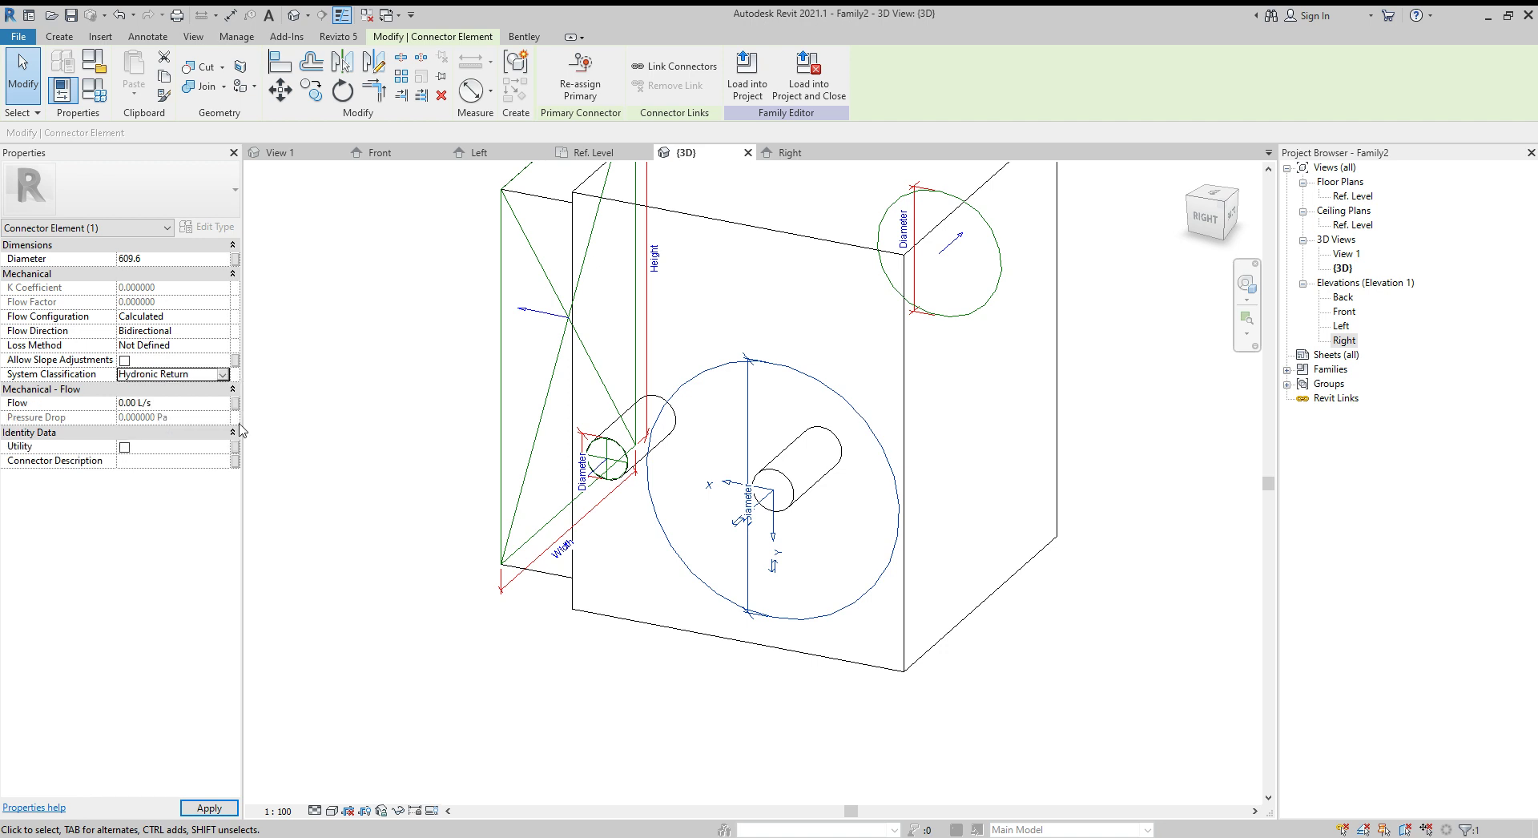
{"action": "left_click", "coordinate": [605, 462]}
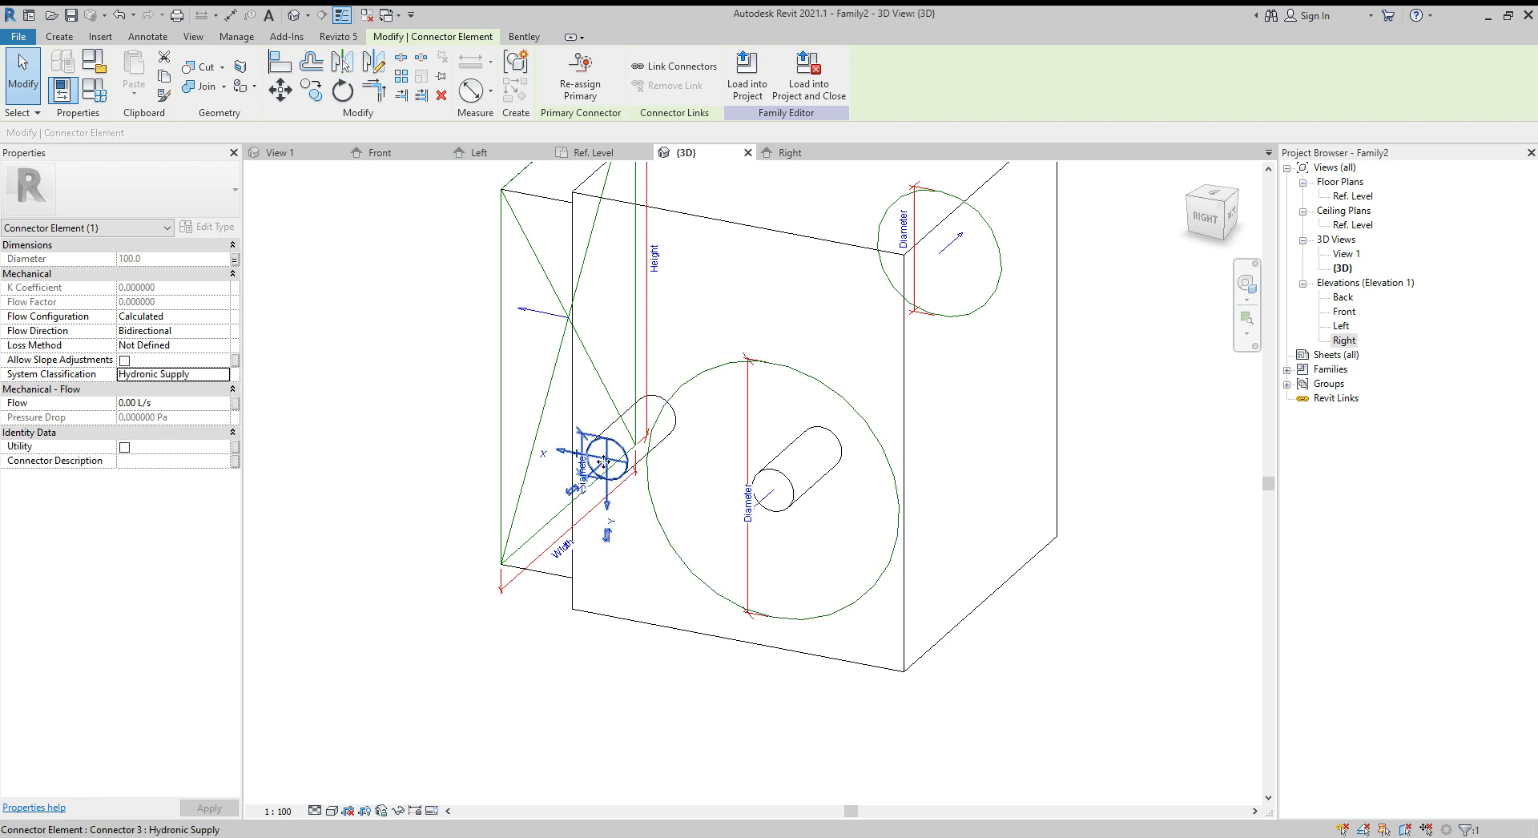
{"action": "key", "text": "Escape"}
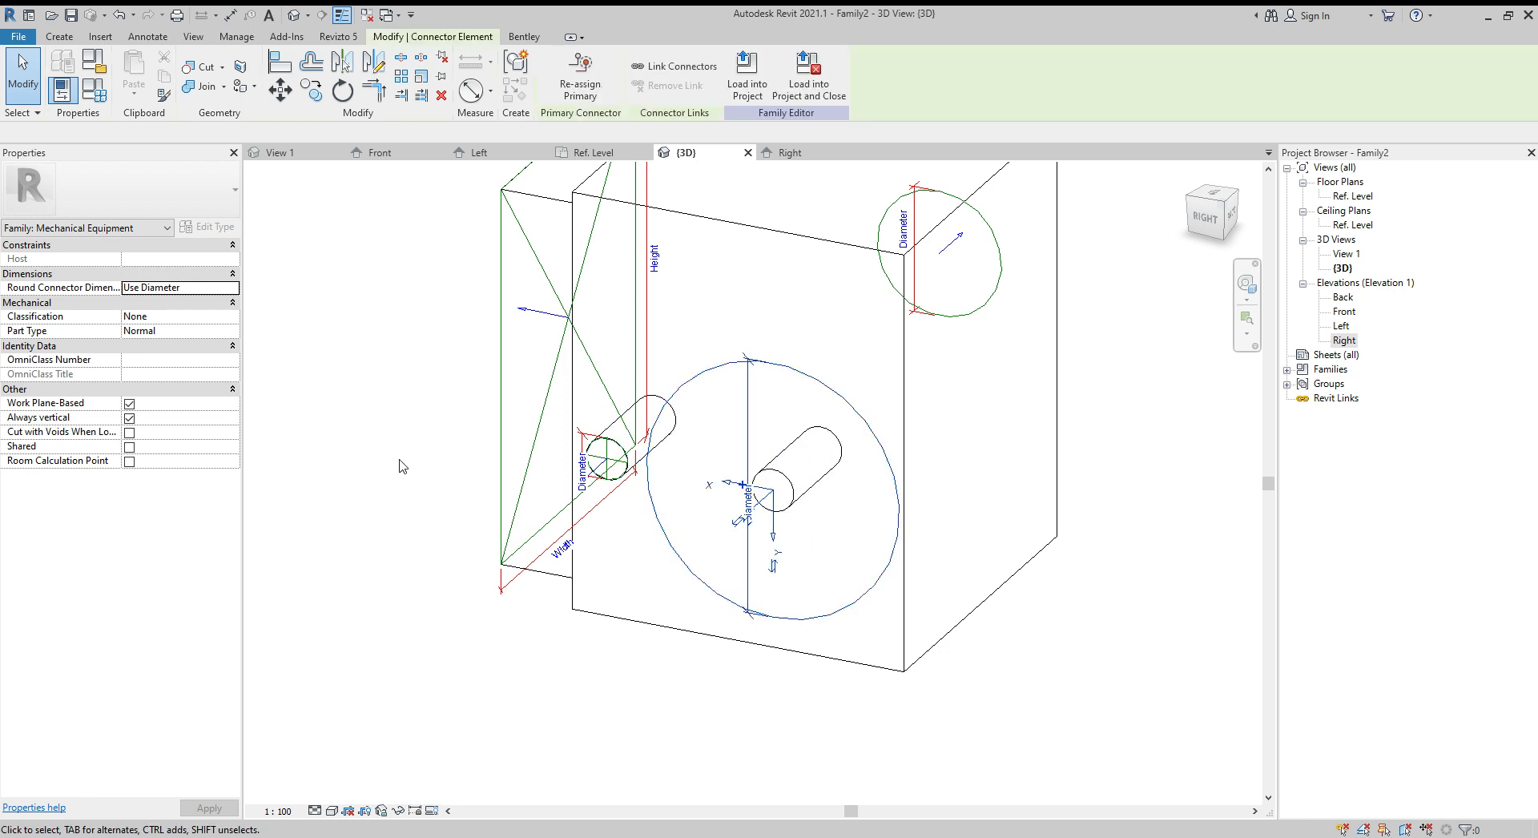
- Associate the Hydronic Return connector's diameter with the Return Diameter parameter
{"action": "left_click", "coordinate": [236, 262]}
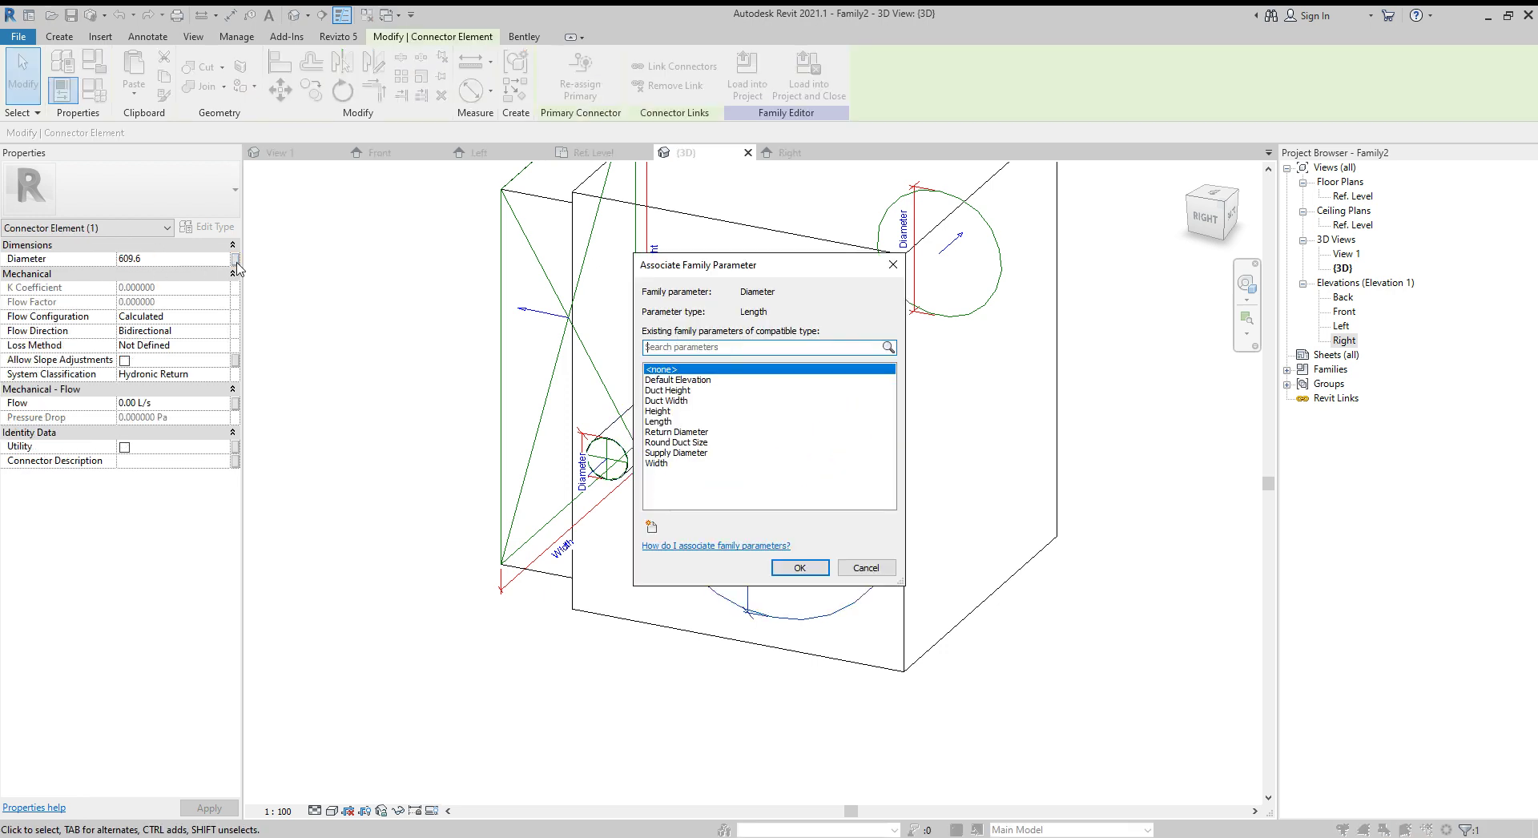
{"action": "left_click", "coordinate": [681, 433]}
{"action": "left_click", "coordinate": [798, 567]}
{"action": "scroll", "coordinate": [343, 565], "scroll_direction": "down", "scroll_amount": 2}
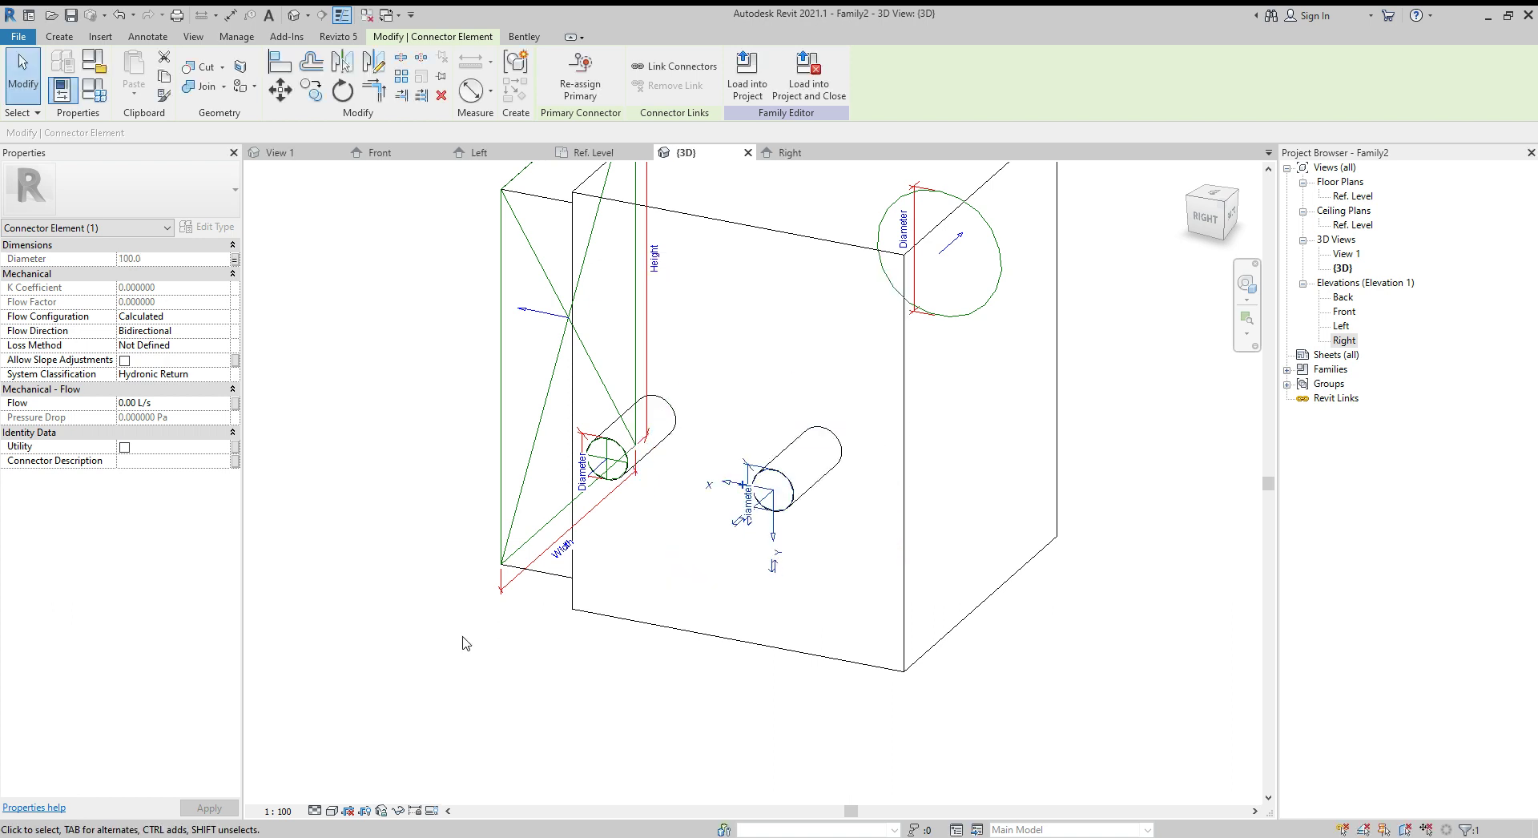
{"action": "left_click", "coordinate": [420, 673]}
- Place a Communication electrical connector on the body face opposite the rectangular duct opening
{"action": "middle_click_drag", "start_coordinate": [343, 567], "coordinate": [834, 611], "text": "shift"}
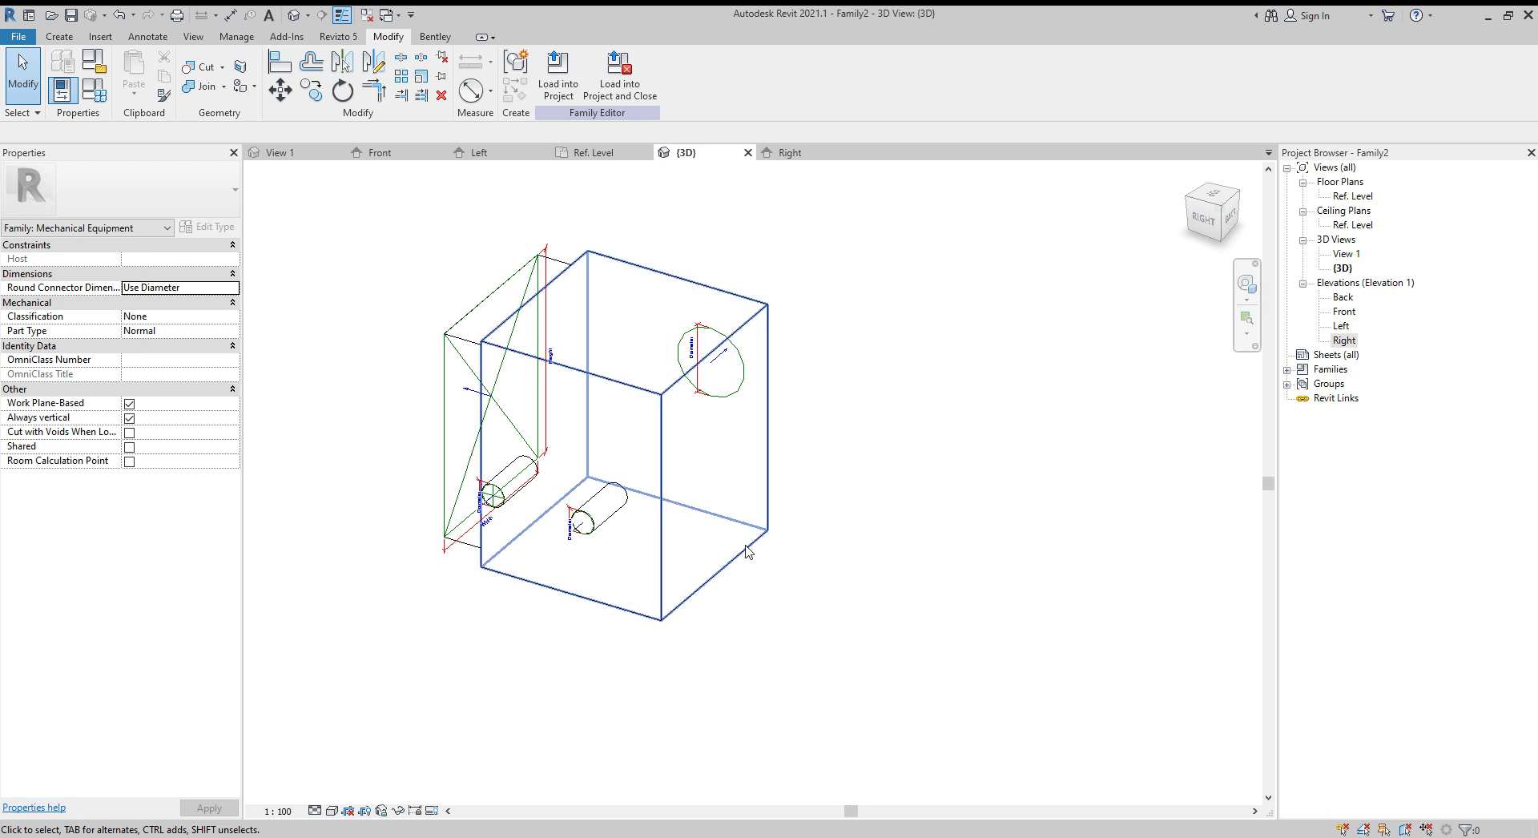
{"action": "left_click", "coordinate": [67, 38]}
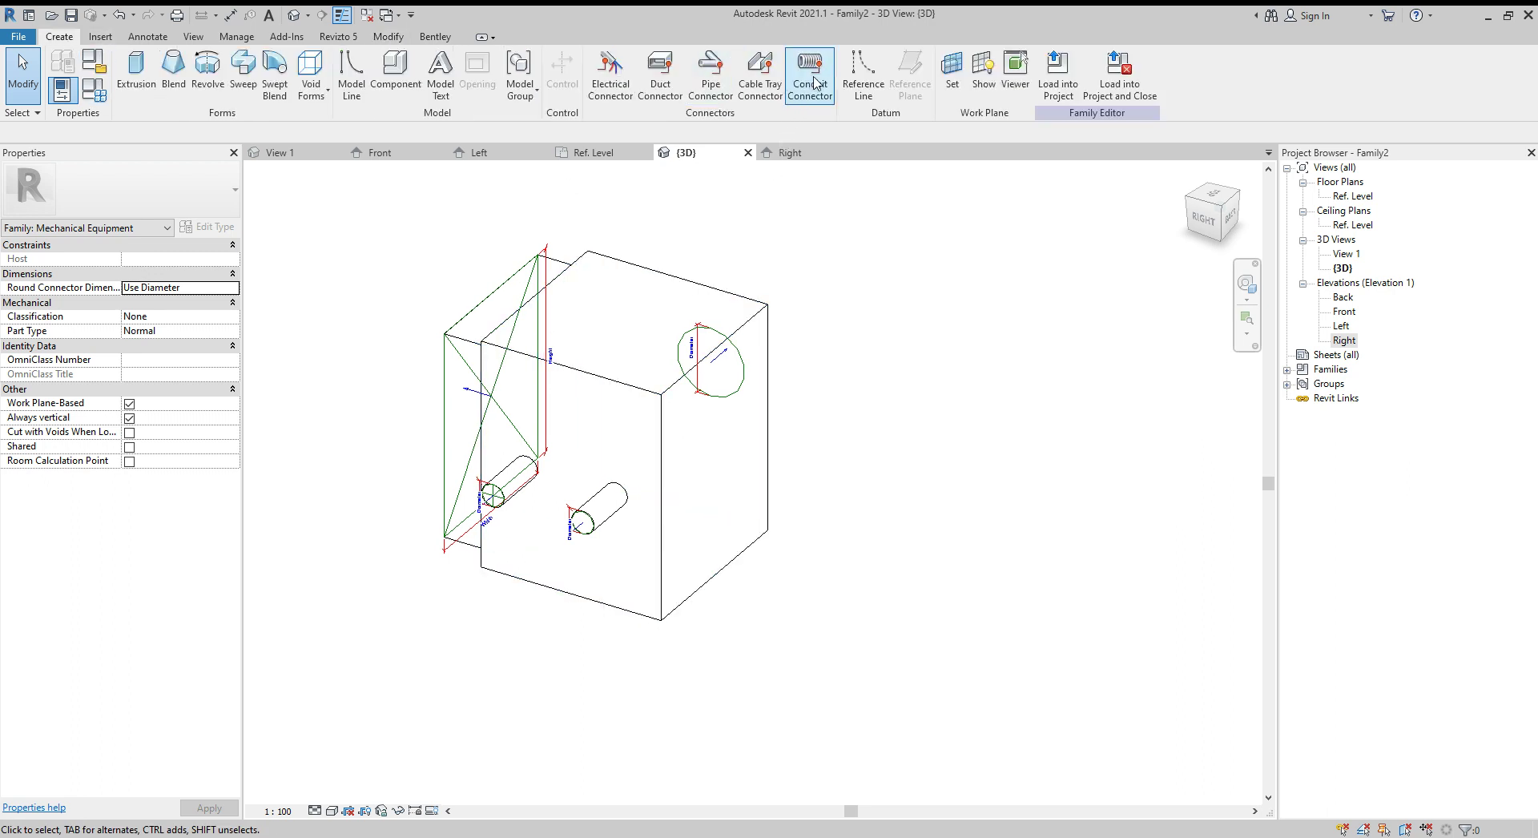
{"action": "left_click", "coordinate": [612, 64]}
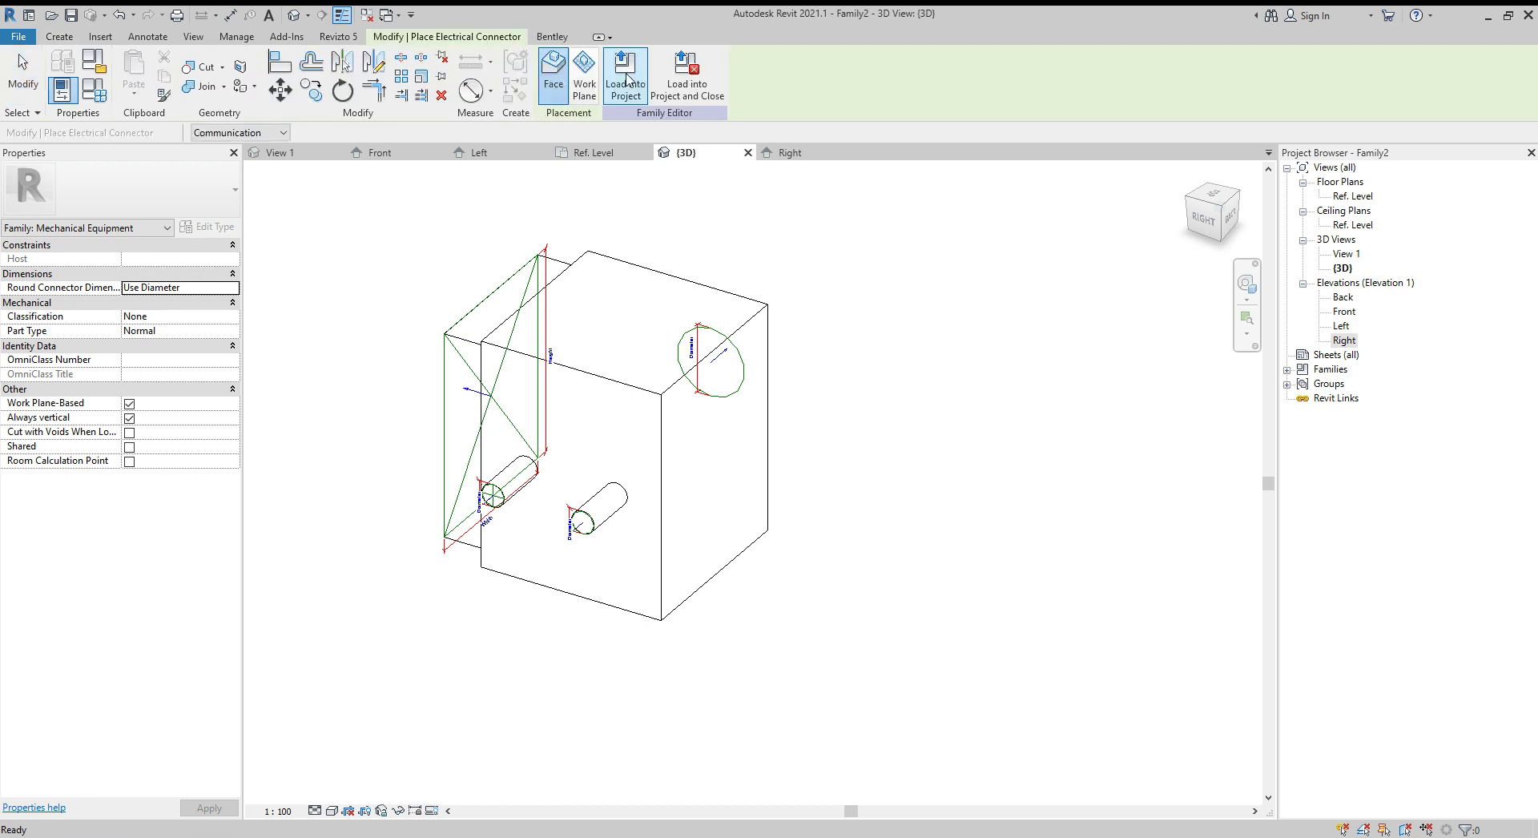
{"action": "middle_click_drag", "start_coordinate": [664, 464], "coordinate": [745, 464], "text": "shift"}
{"action": "left_click", "coordinate": [664, 471]}
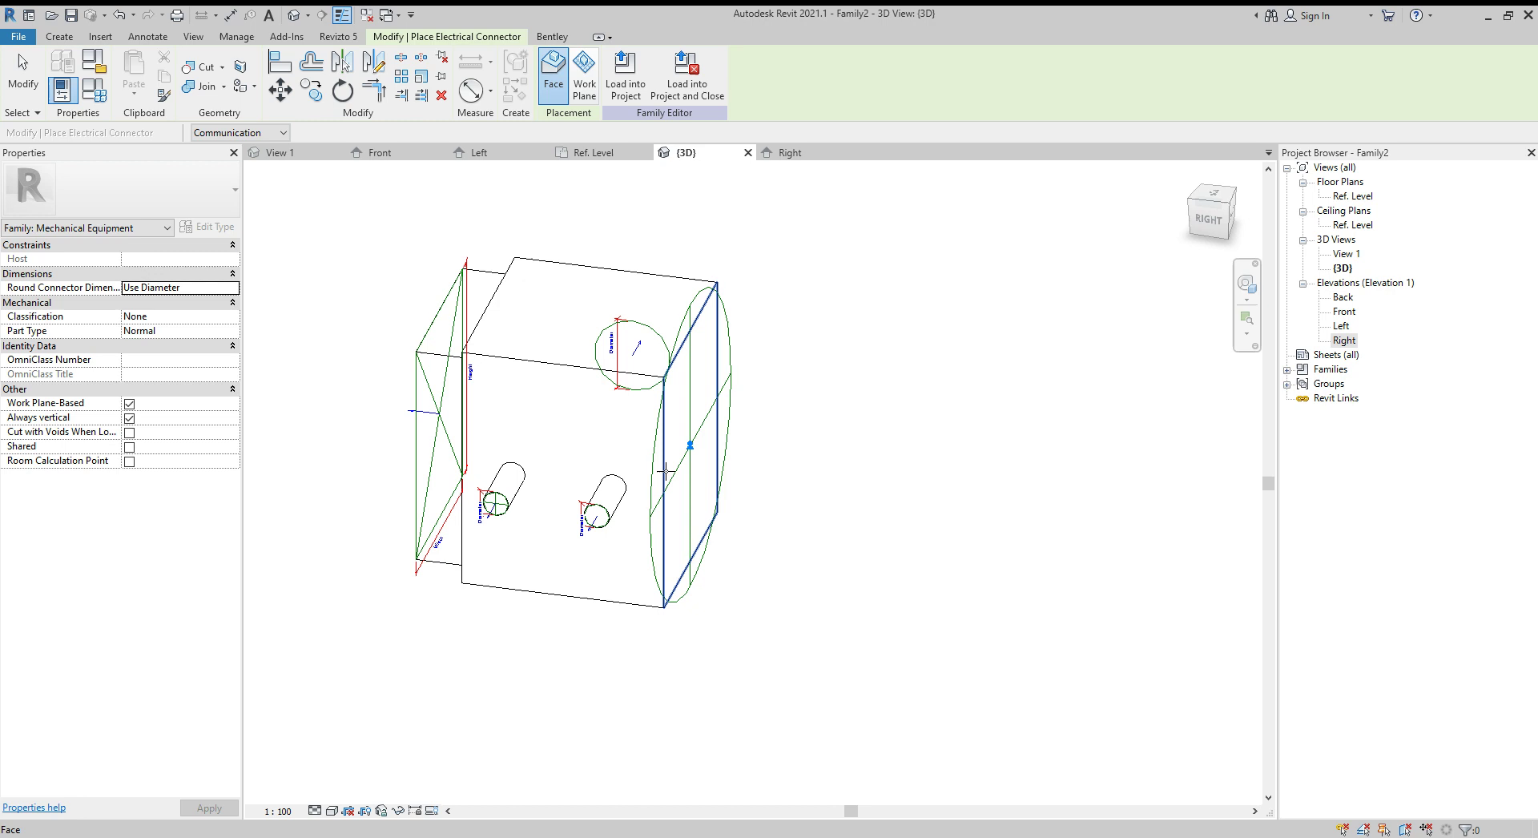
{"action": "key", "text": "Escape"}
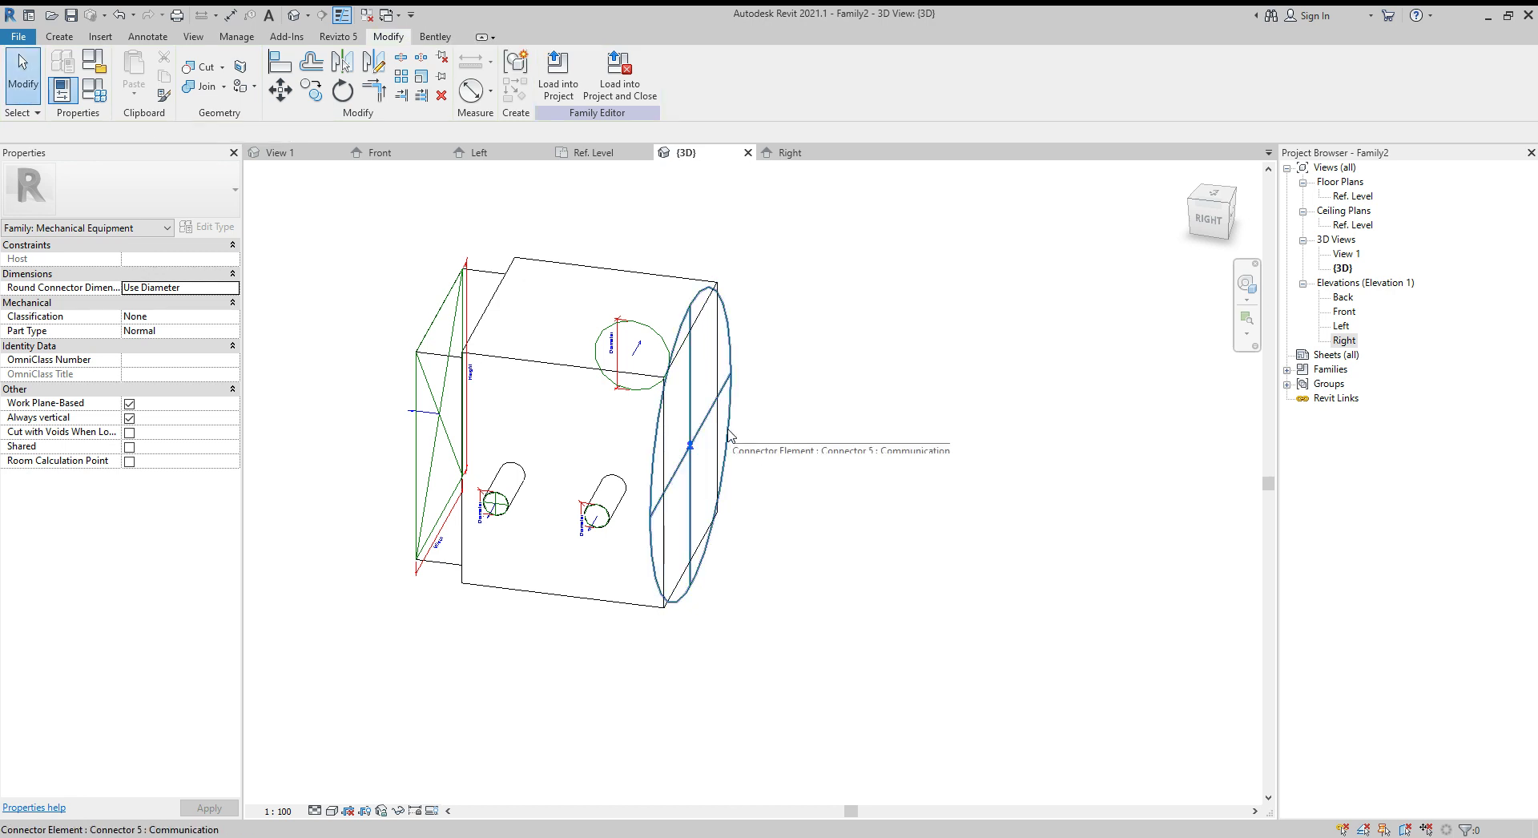
- Change the system type of the electrical connector to Power - Unbalanced
{"action": "left_click", "coordinate": [729, 437]}
{"action": "left_click", "coordinate": [225, 262]}
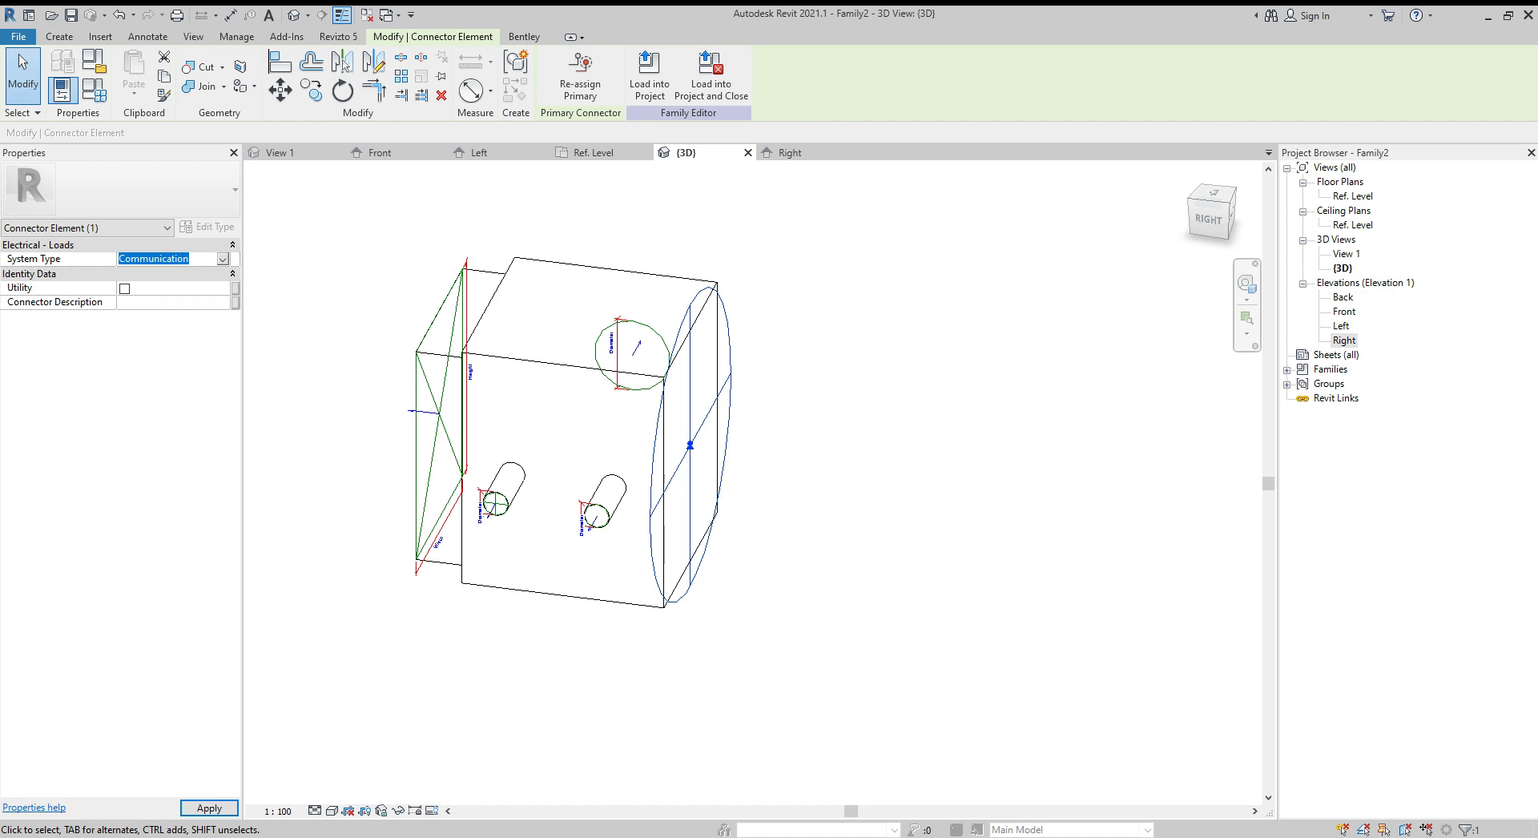
{"action": "left_click", "coordinate": [170, 305]}
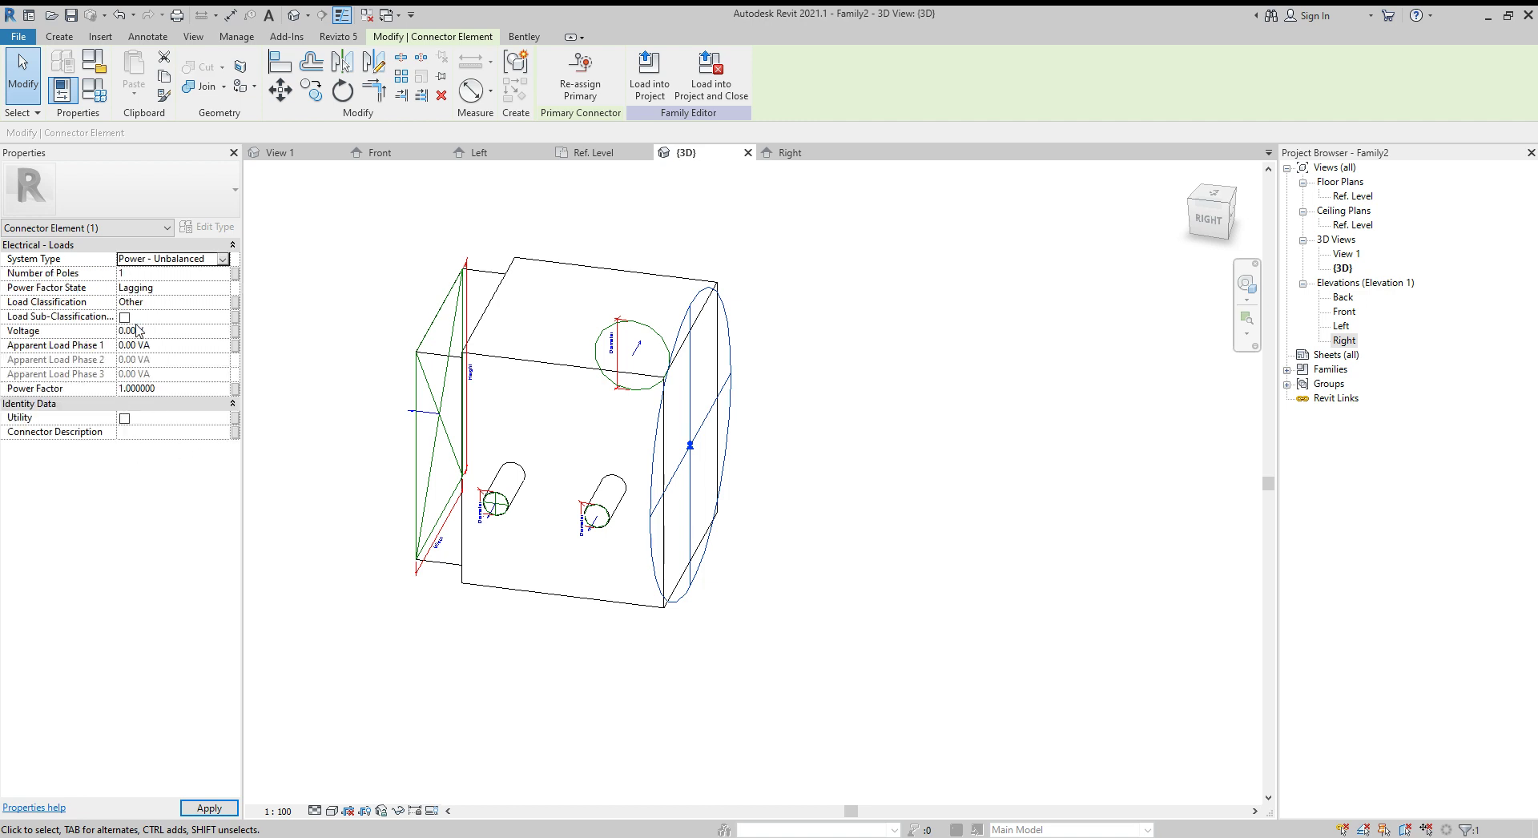
{"action": "left_click", "coordinate": [166, 331]}
{"action": "left_click", "coordinate": [302, 457]}
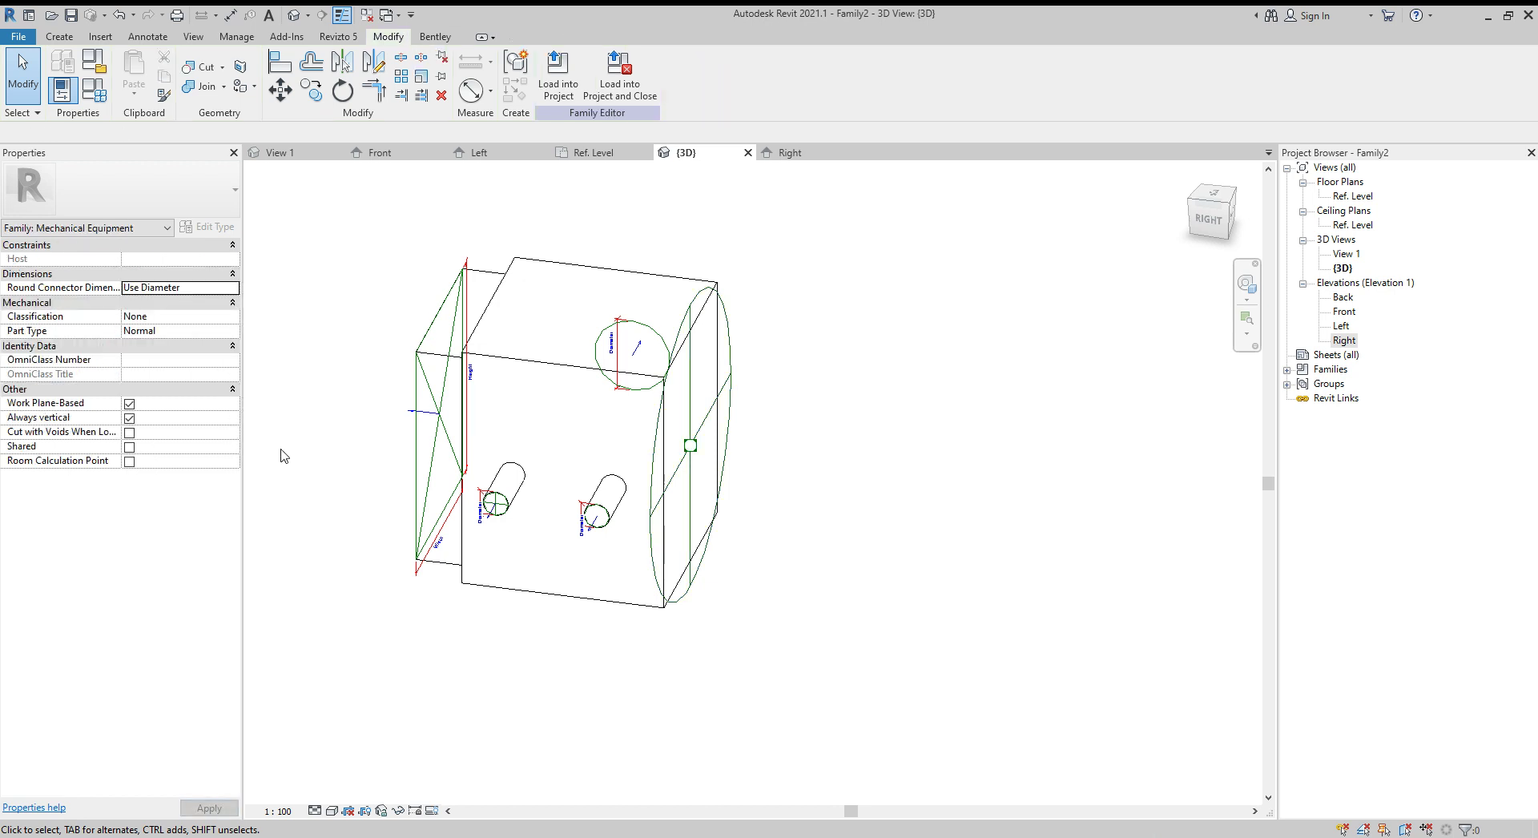
- Display the 3D view of the equipment with shaded surfaces
{"action": "left_click", "coordinate": [681, 502]}
{"action": "left_click", "coordinate": [597, 556]}
{"action": "left_click", "coordinate": [366, 772]}
{"action": "mouse_move", "coordinate": [794, 614]}
{"action": "middle_mouse_down", "text": "shift"}
{"action": "mouse_move", "coordinate": [732, 556]}
{"action": "mouse_move", "coordinate": [903, 607]}
{"action": "mouse_move", "coordinate": [879, 539]}
{"action": "mouse_move", "coordinate": [679, 548]}
{"action": "mouse_move", "coordinate": [803, 604]}
{"action": "mouse_move", "coordinate": [807, 570]}
{"action": "middle_mouse_up", "text": "shift"}
- Review the family's dimension parameters in Family Types and inspect the shaded model with its connectors from the duct sides
{"action": "left_click", "coordinate": [102, 95]}
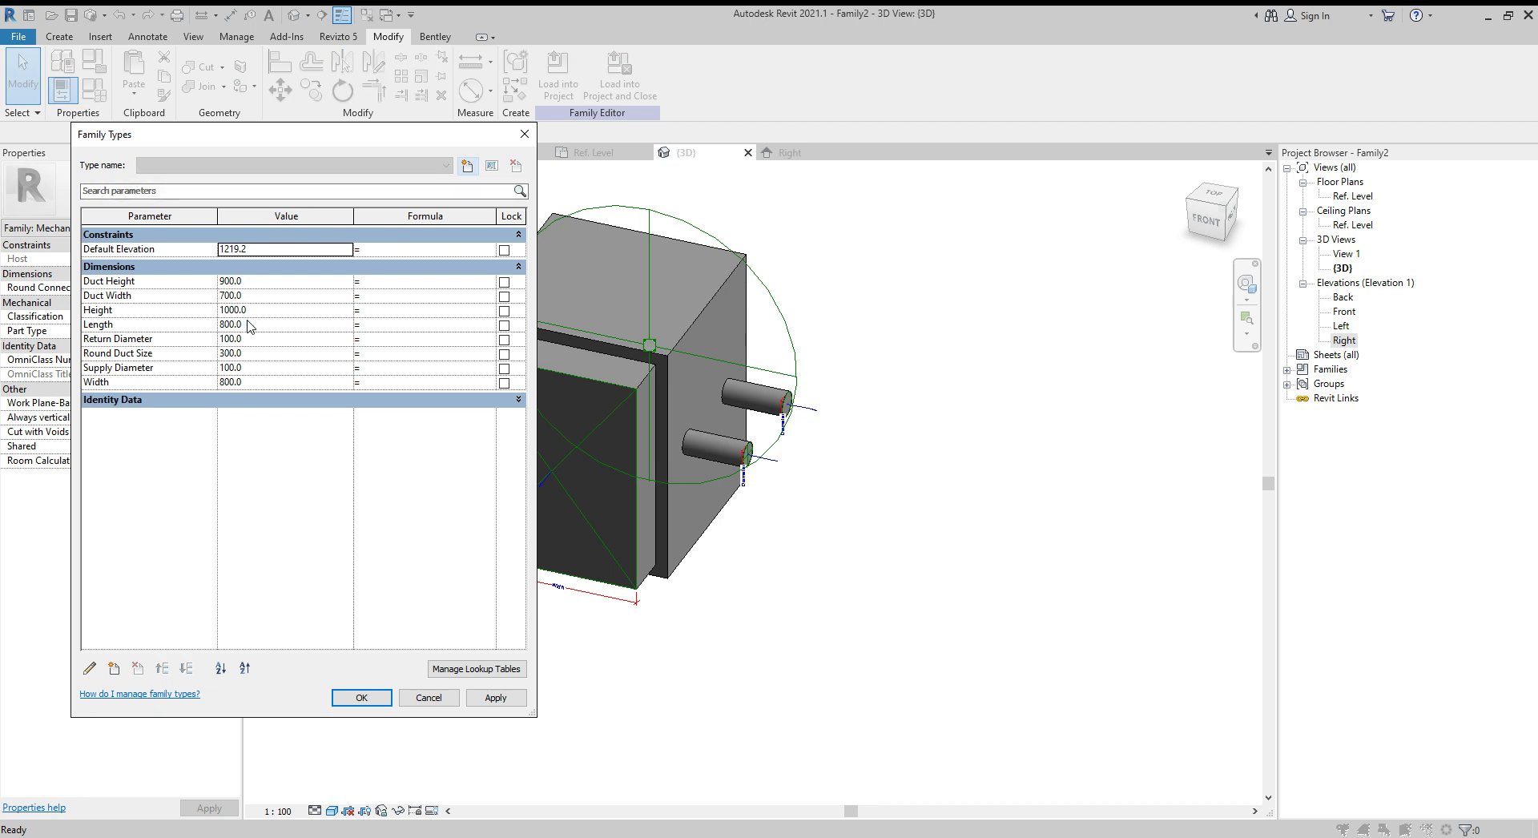
{"action": "left_click", "coordinate": [361, 697]}
{"action": "middle_click_drag", "start_coordinate": [875, 574], "coordinate": [984, 555], "text": "shift"}
{"action": "middle_click_drag", "start_coordinate": [849, 577], "coordinate": [885, 542], "text": "shift"}
{"action": "scroll", "coordinate": [1010, 598], "scroll_direction": "up", "scroll_amount": 4}
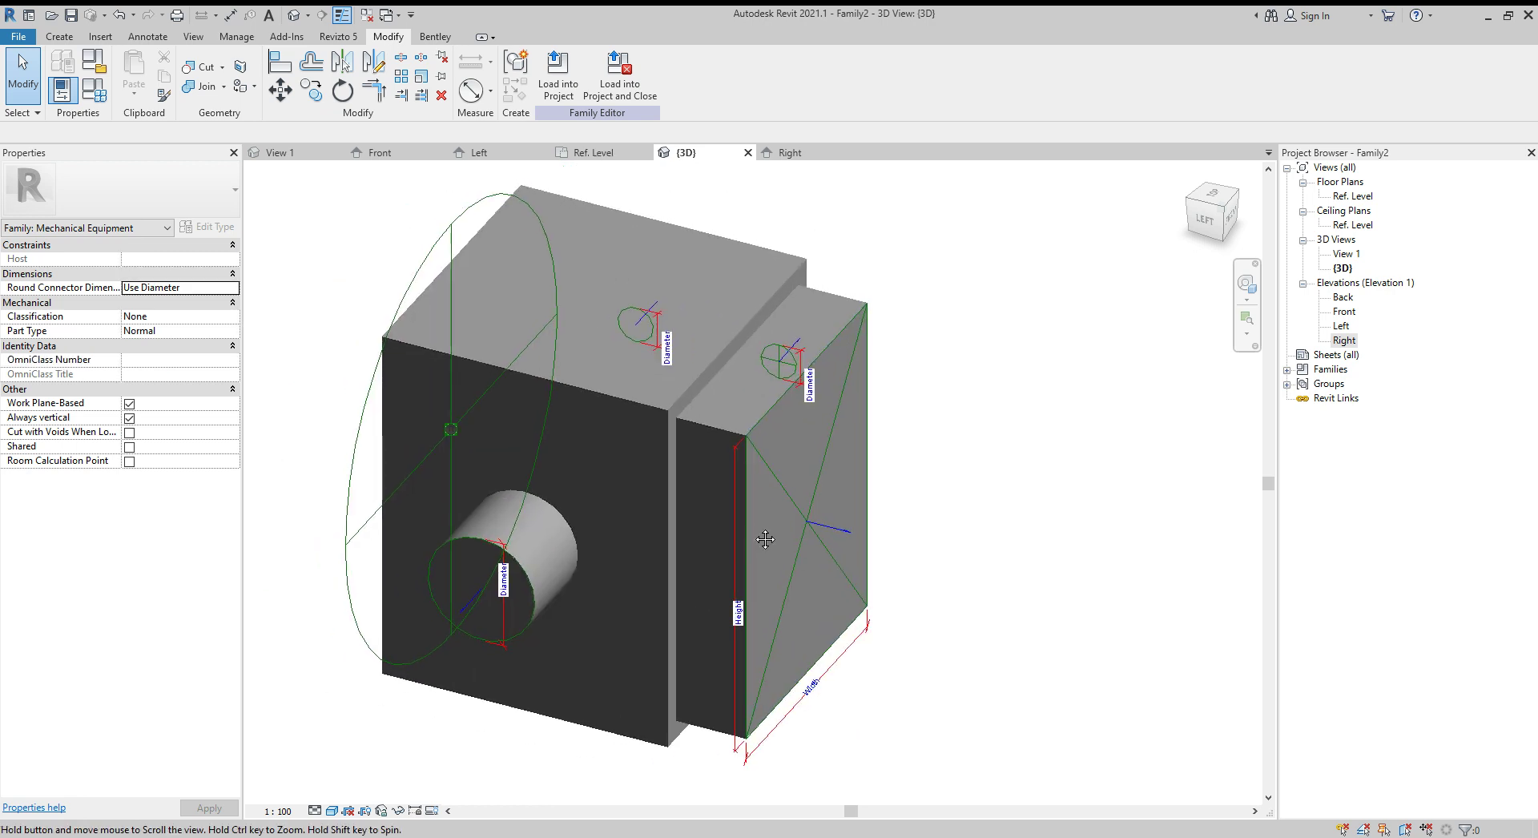